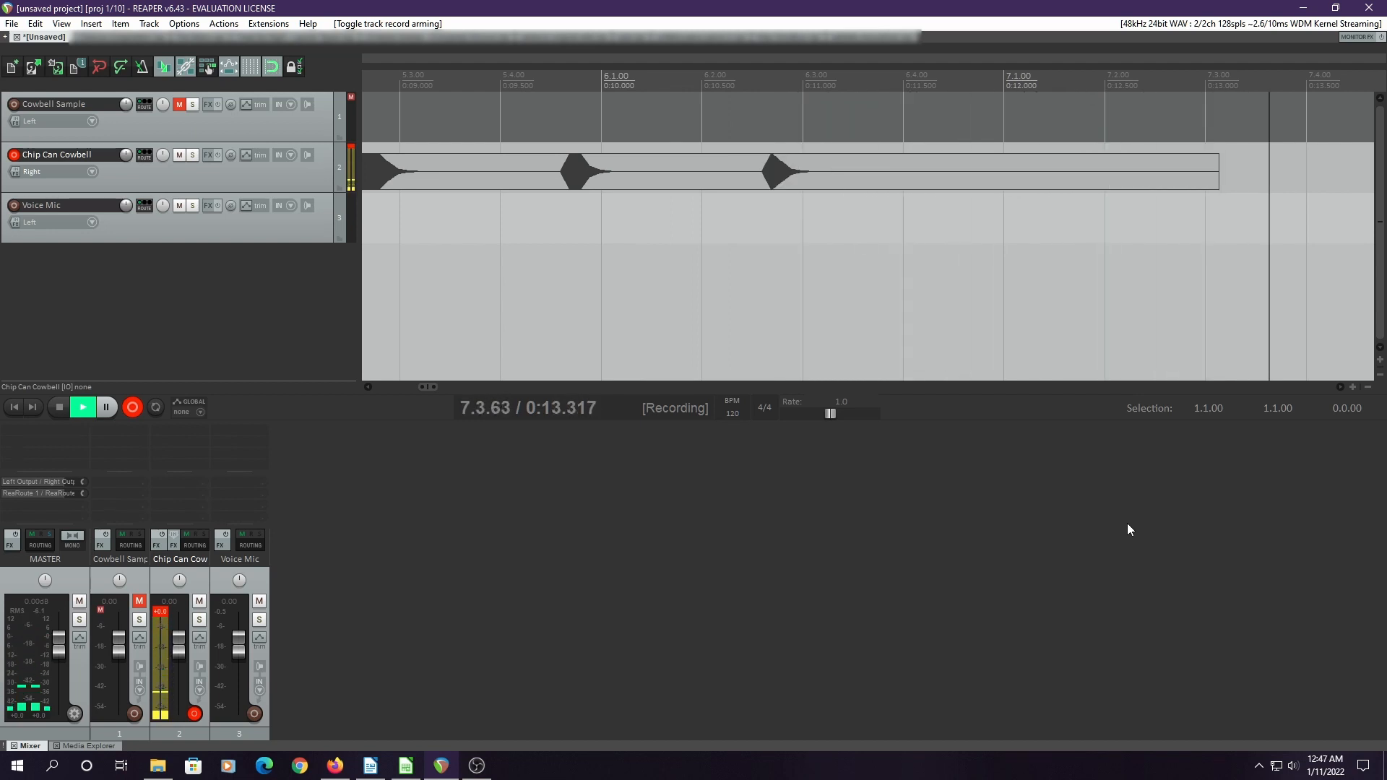
Stop and save the Chip Can Cowbell recording, and switch record arming from that track to Voice Mic
key(space)
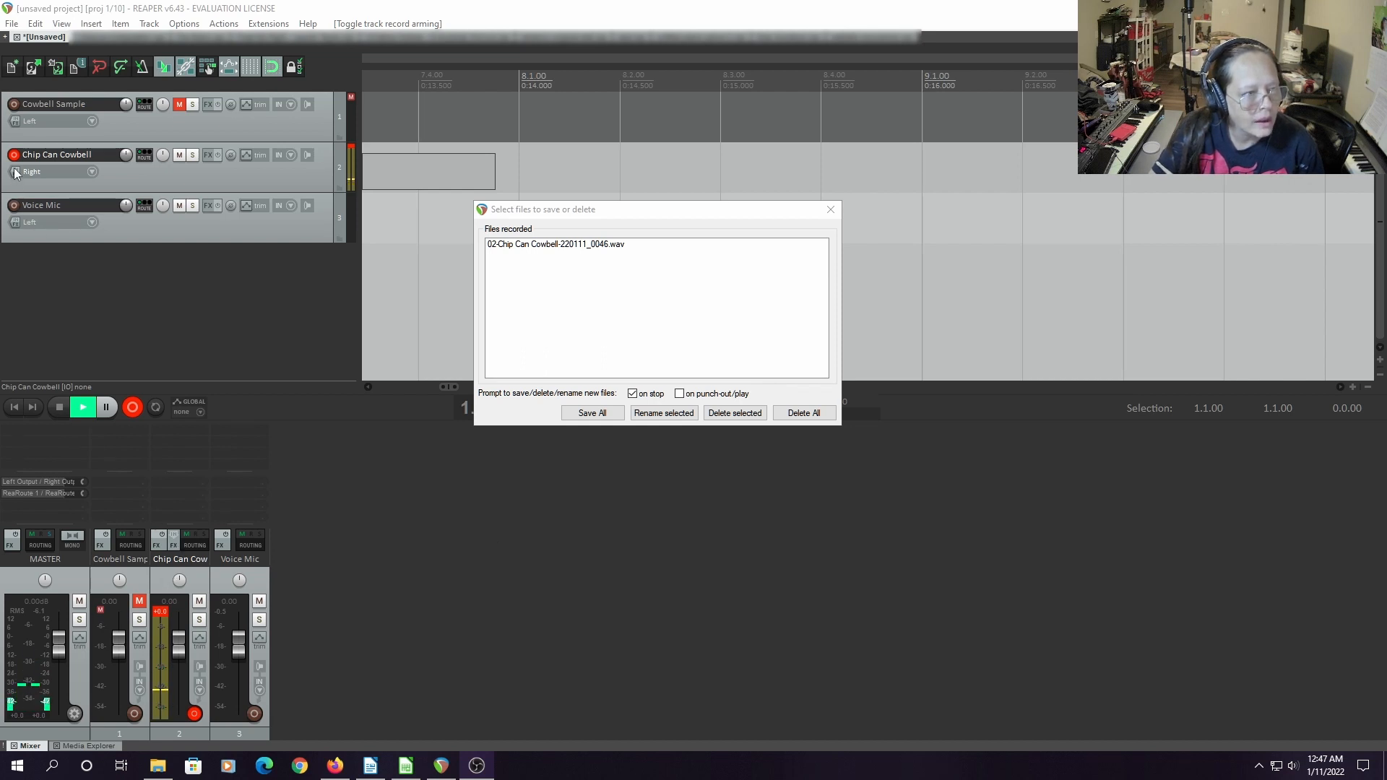
click(13, 205)
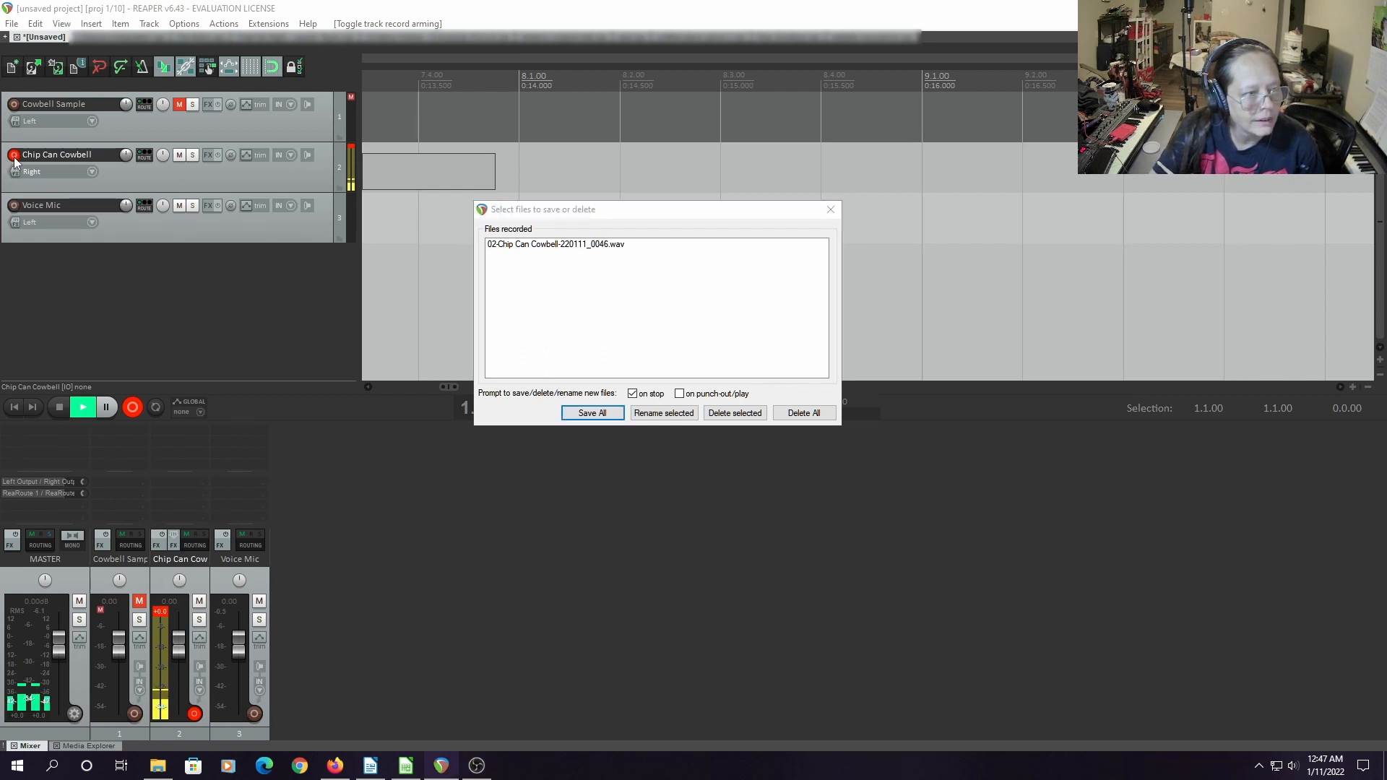
click(592, 413)
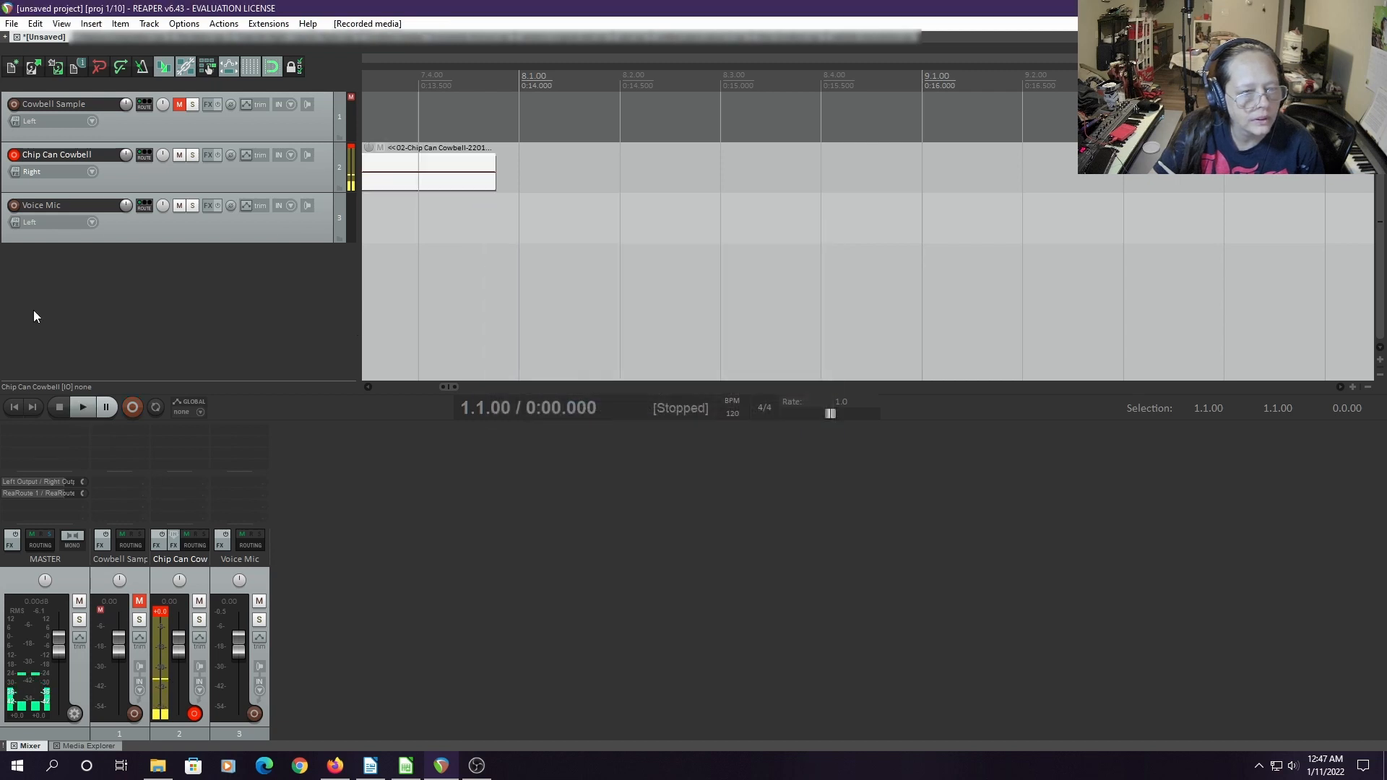
click(13, 157)
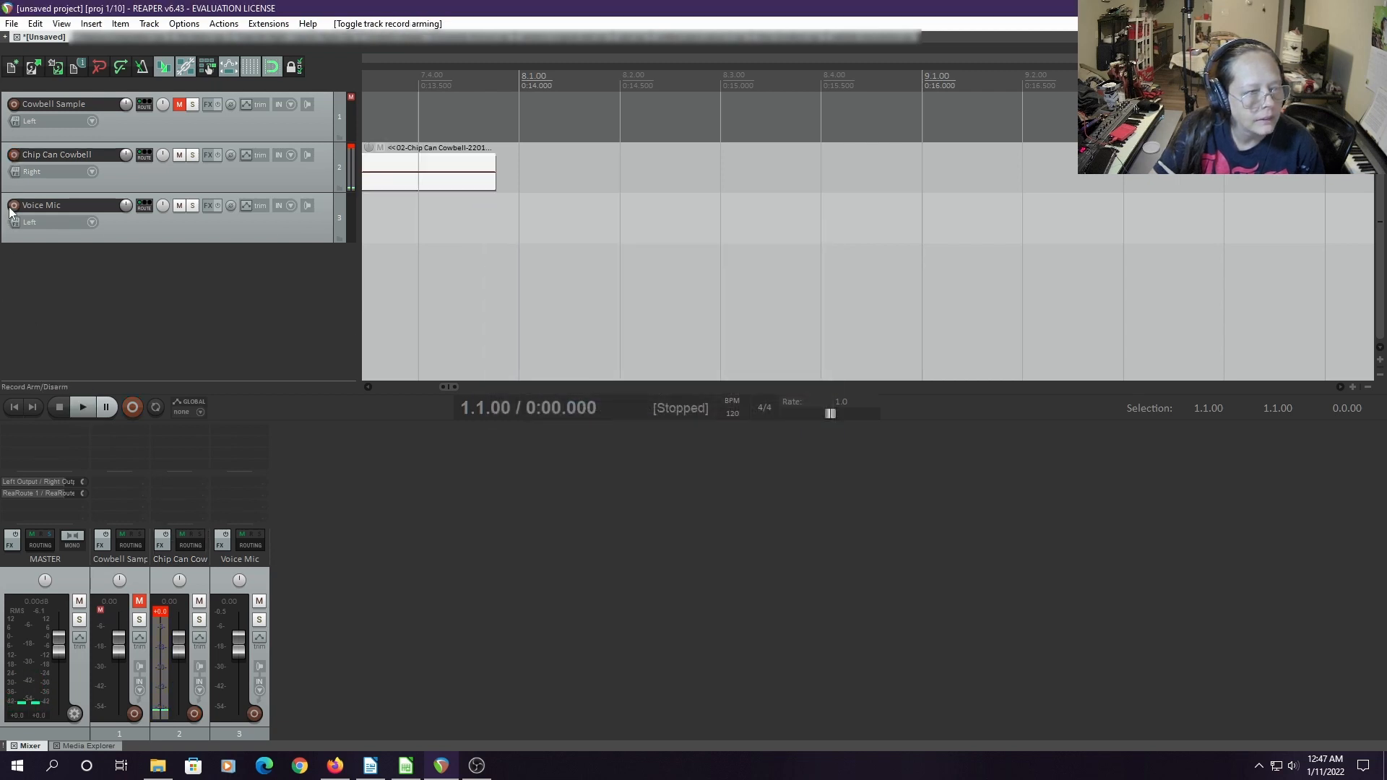
click(14, 206)
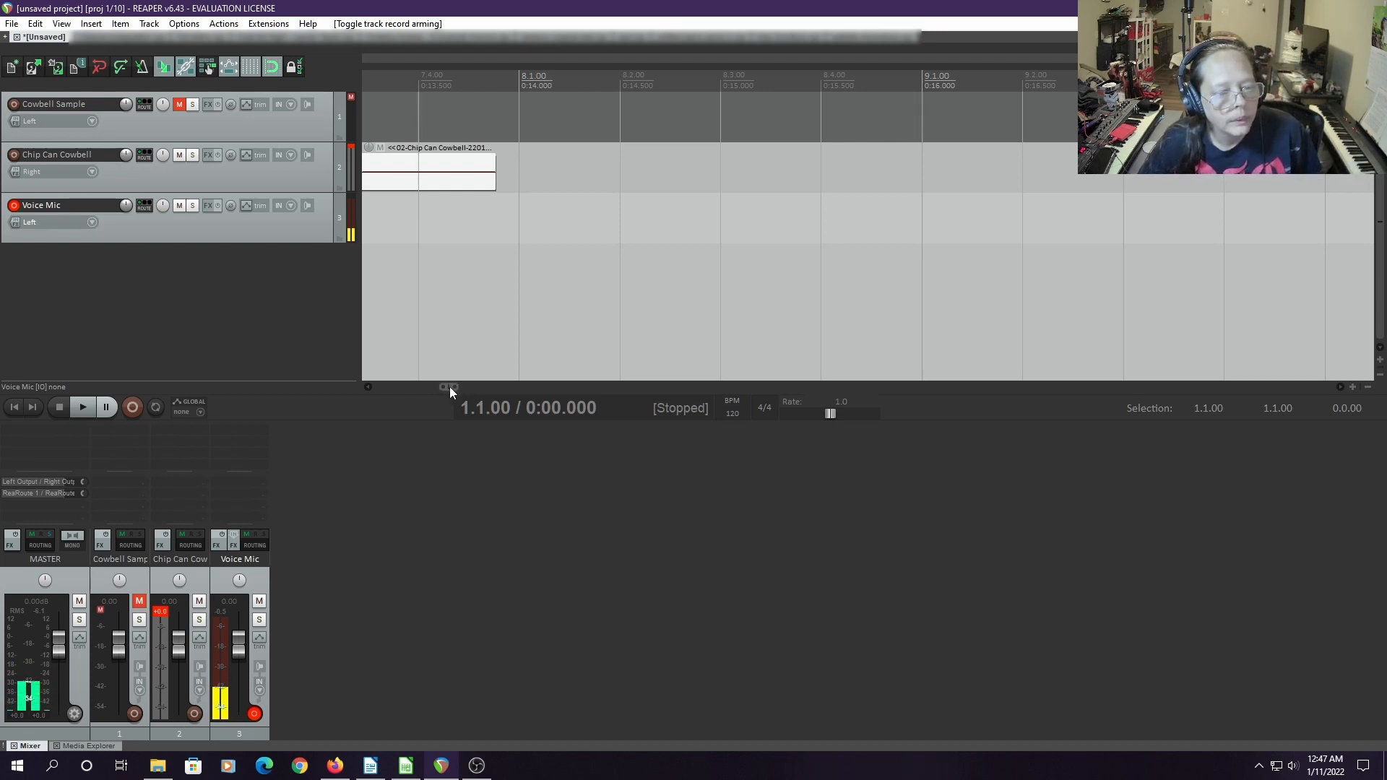
Play back the recorded chip can cowbell hits from 2.4.00 to hear how they sound
drag(449, 388, 380, 382)
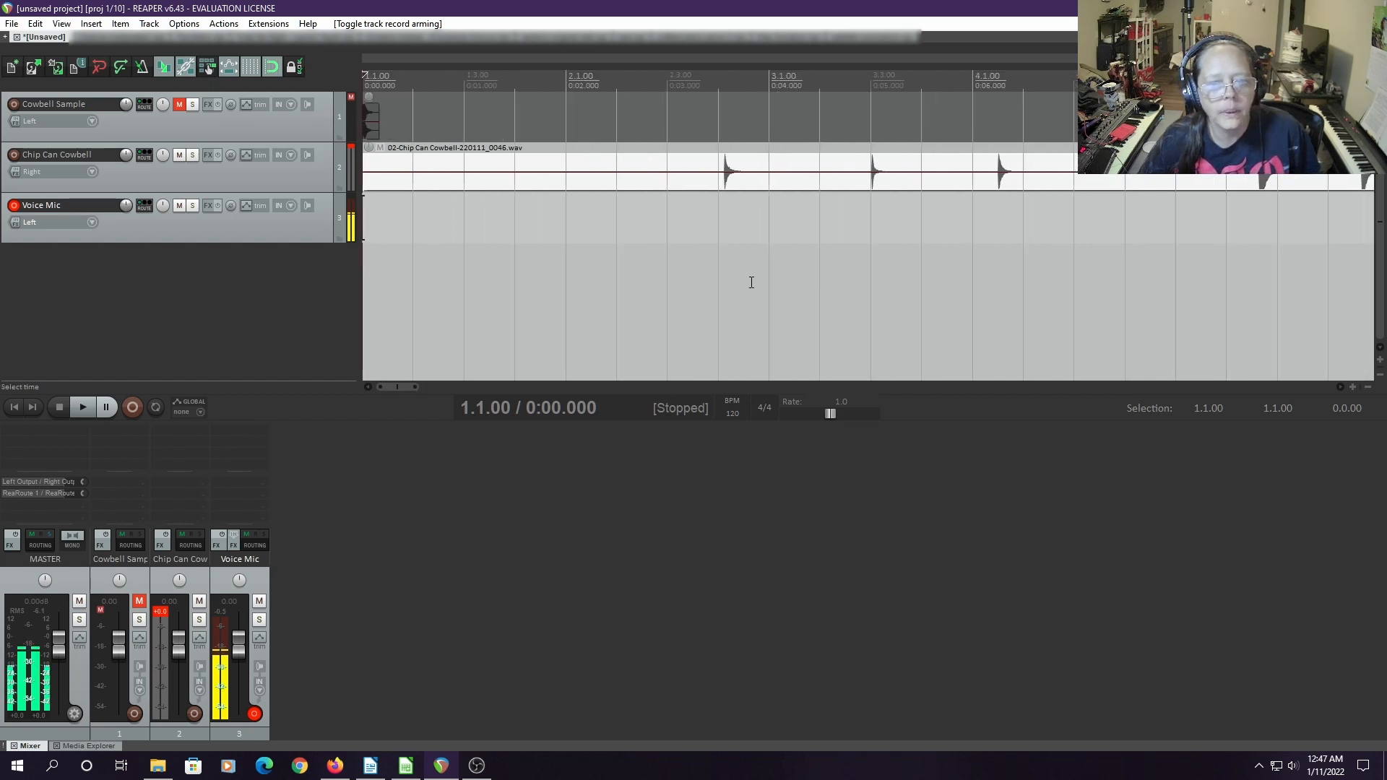
scroll(751, 282, down, 3)
scroll(751, 282, up, 1)
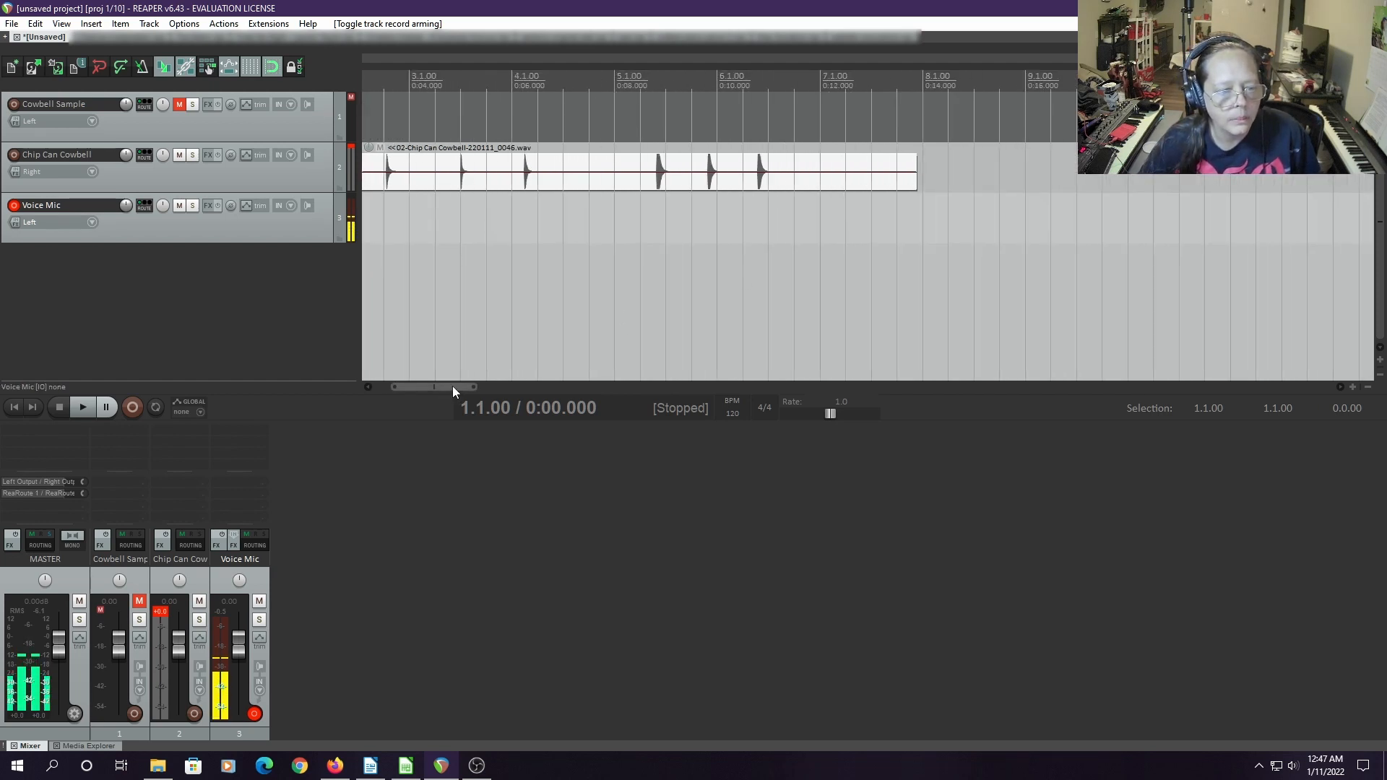
drag(453, 387, 410, 388)
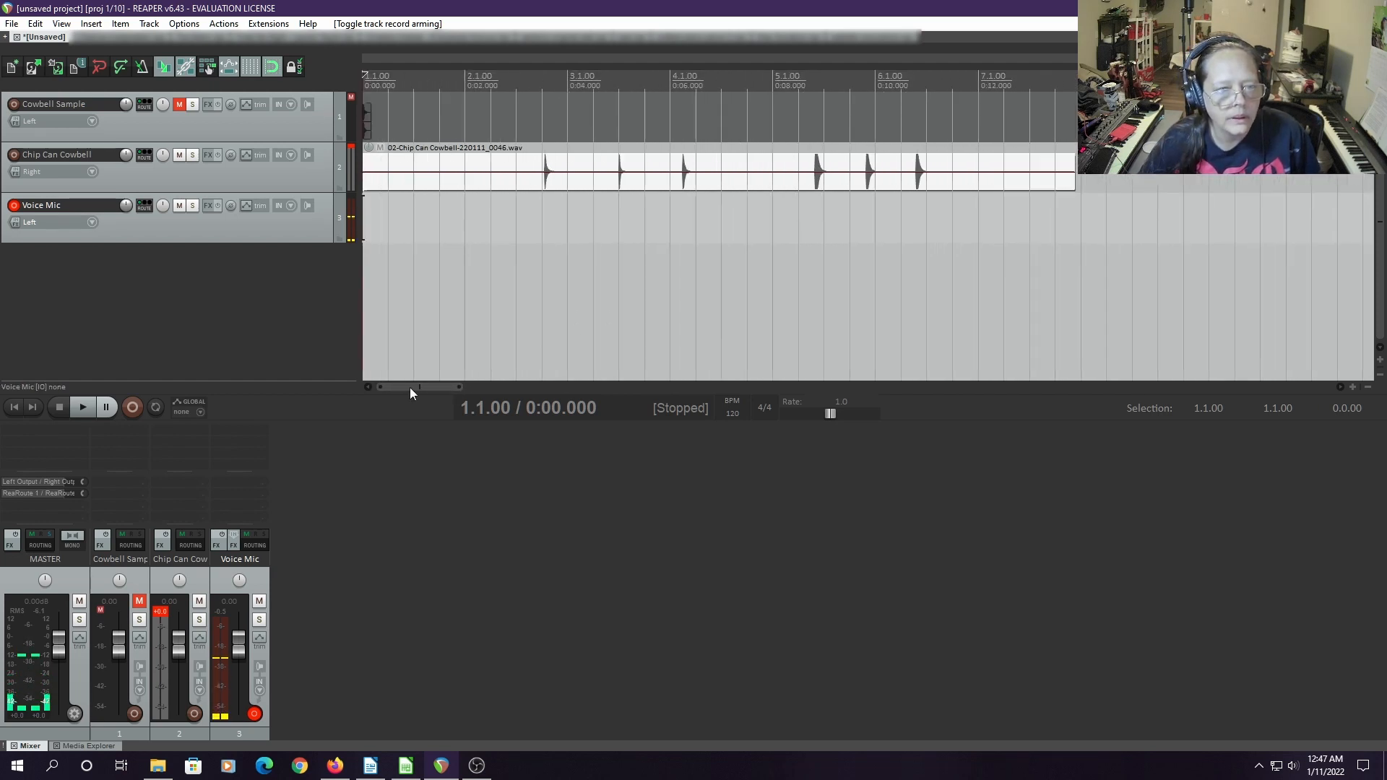
click(539, 205)
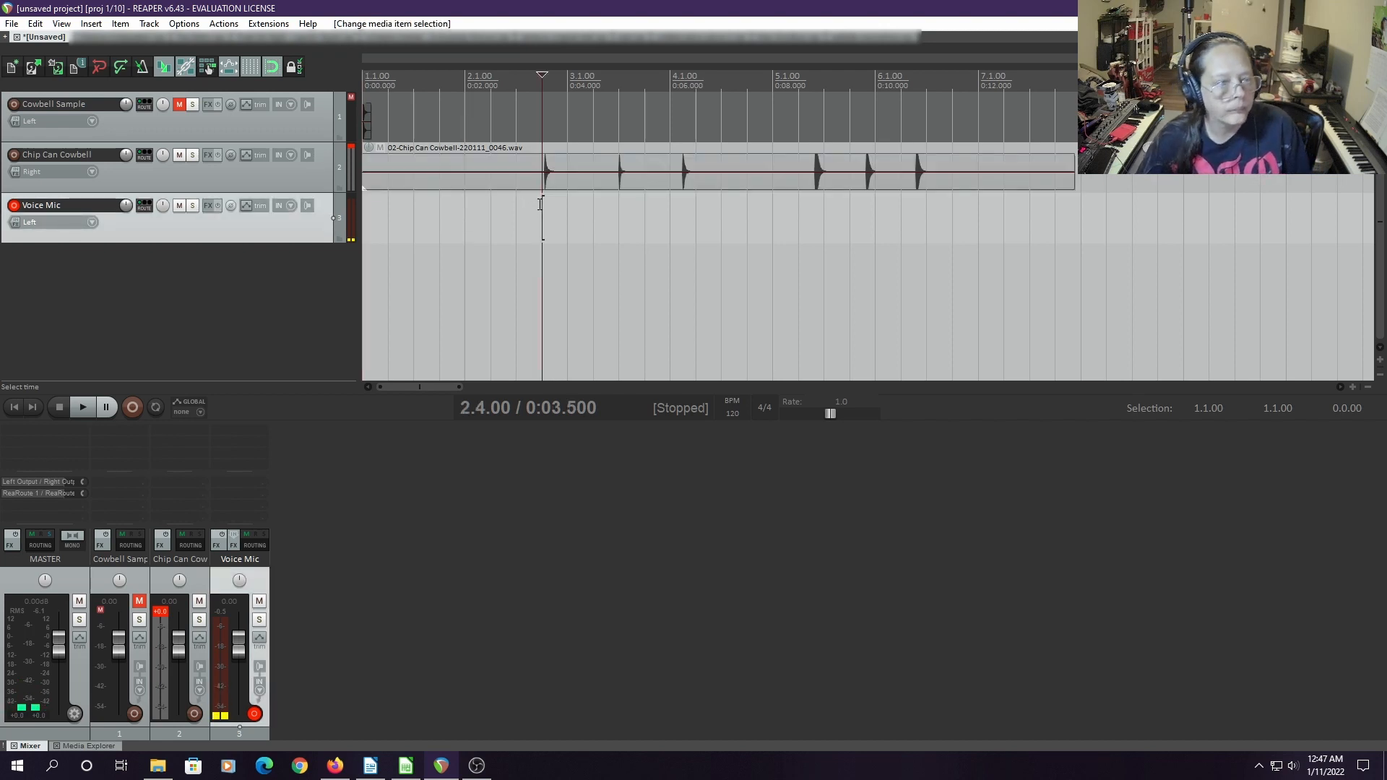
key(space)
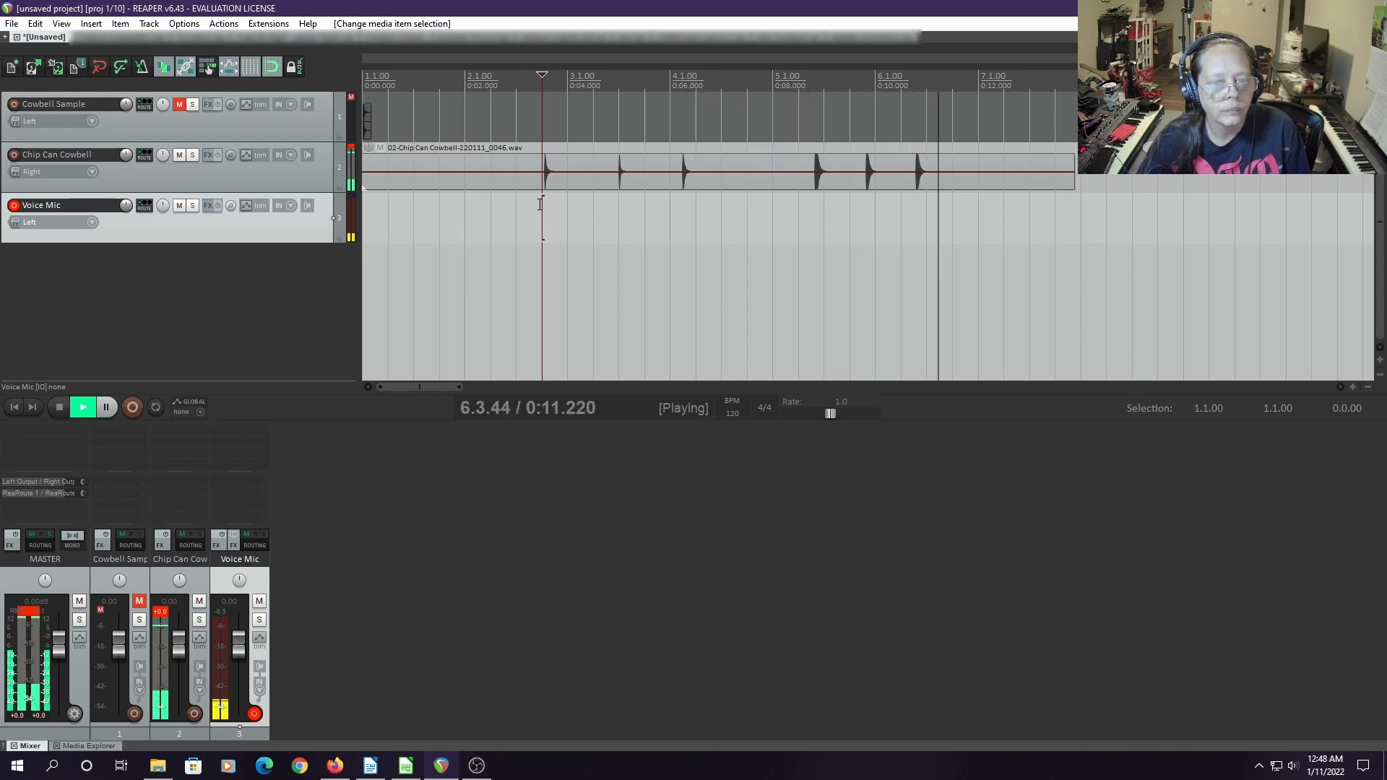
key(space)
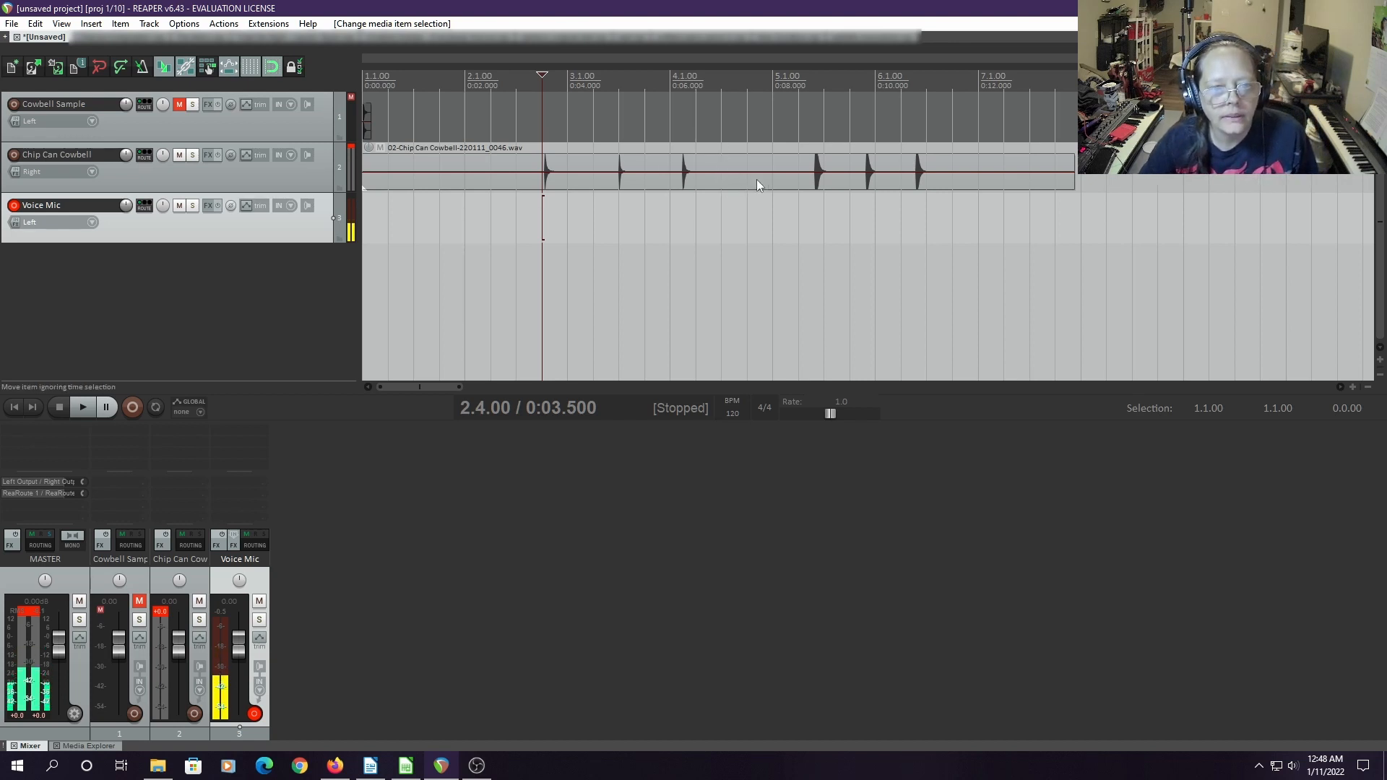
Split the Chip Can Cowbell recording at 4.3.00 and add a track named "Fuller hits" below it
click(722, 185)
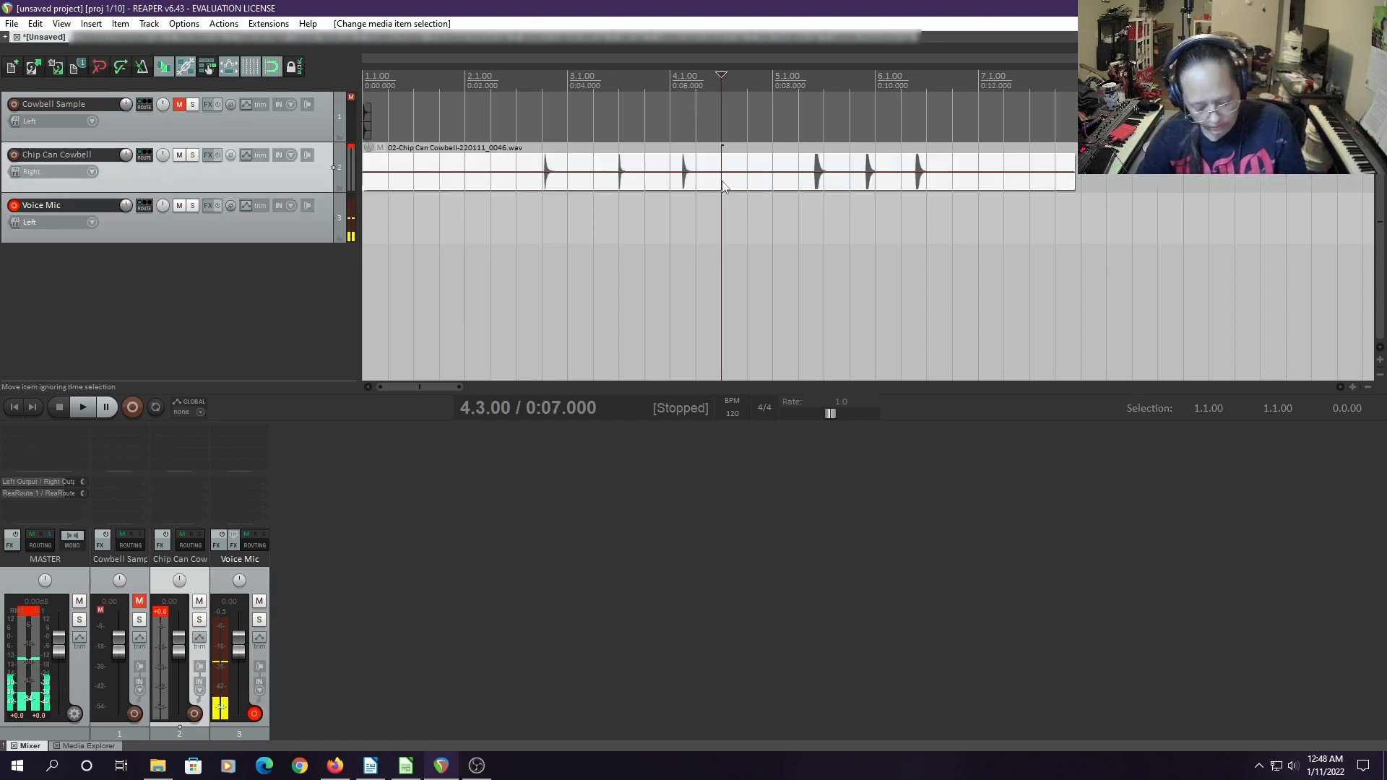
key(s)
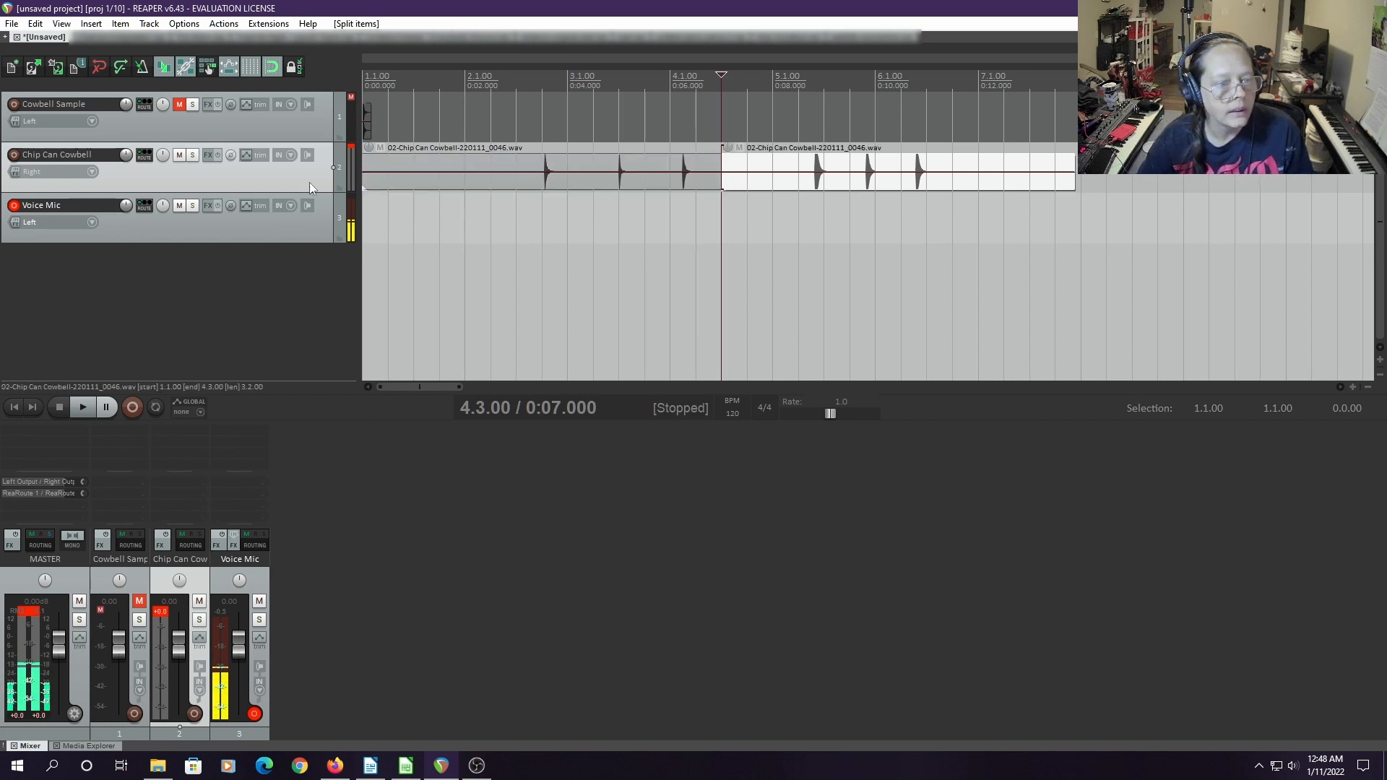
key(ctrl+t)
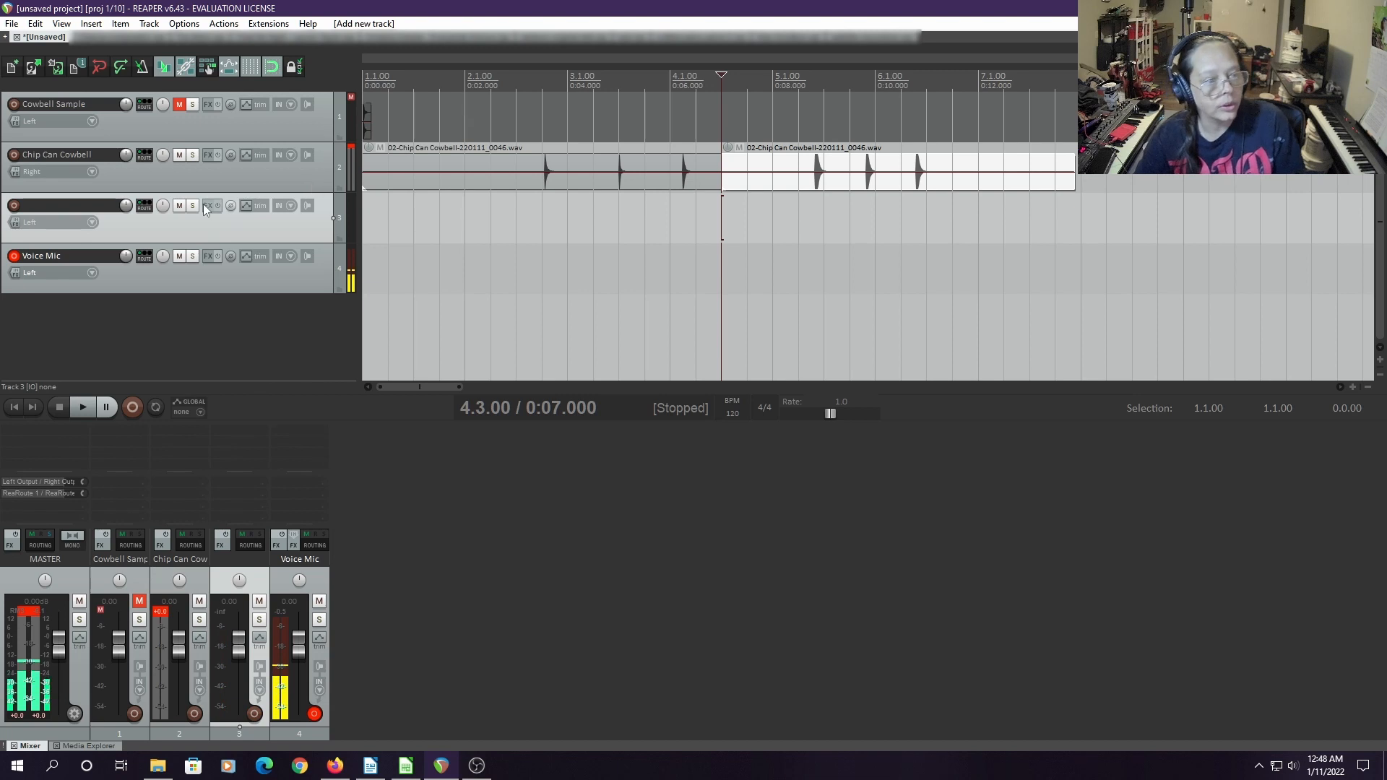
double_click(32, 206)
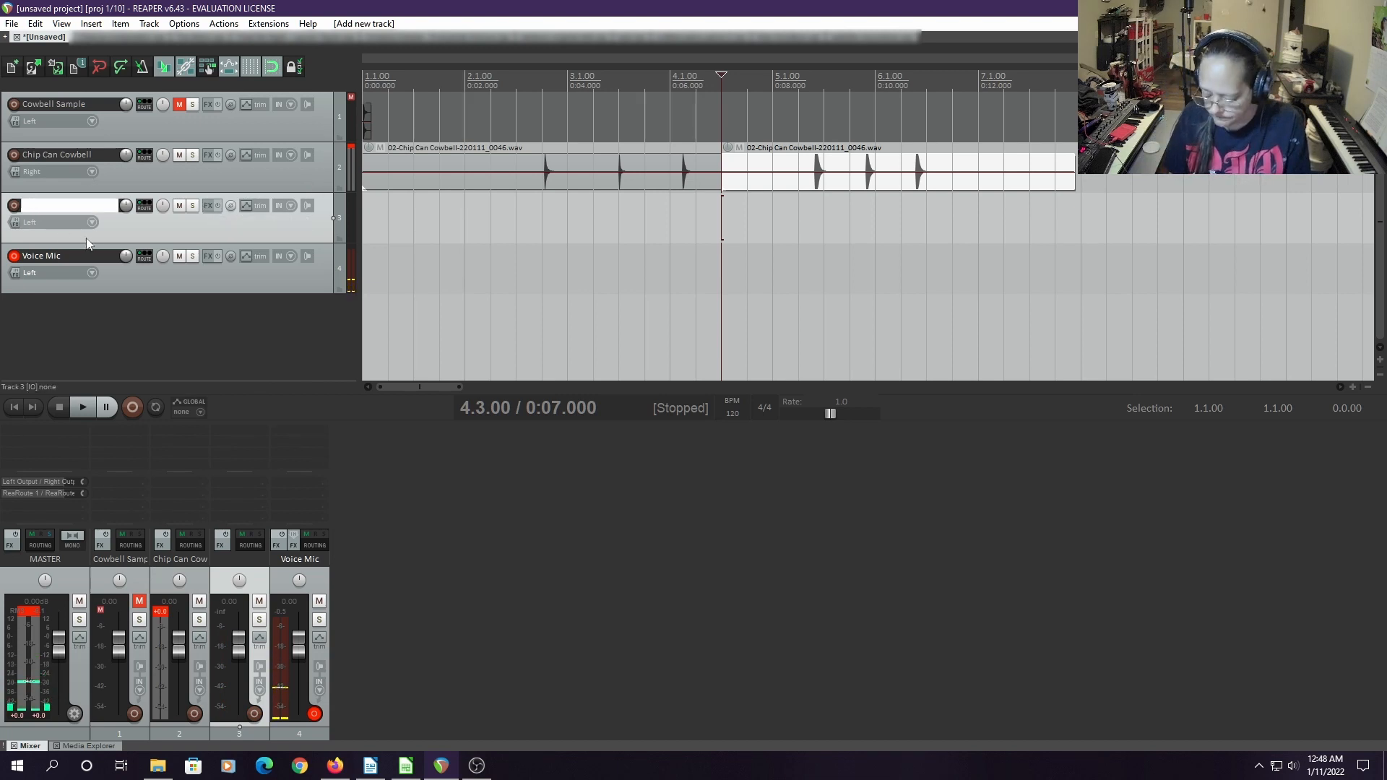
text(Full)
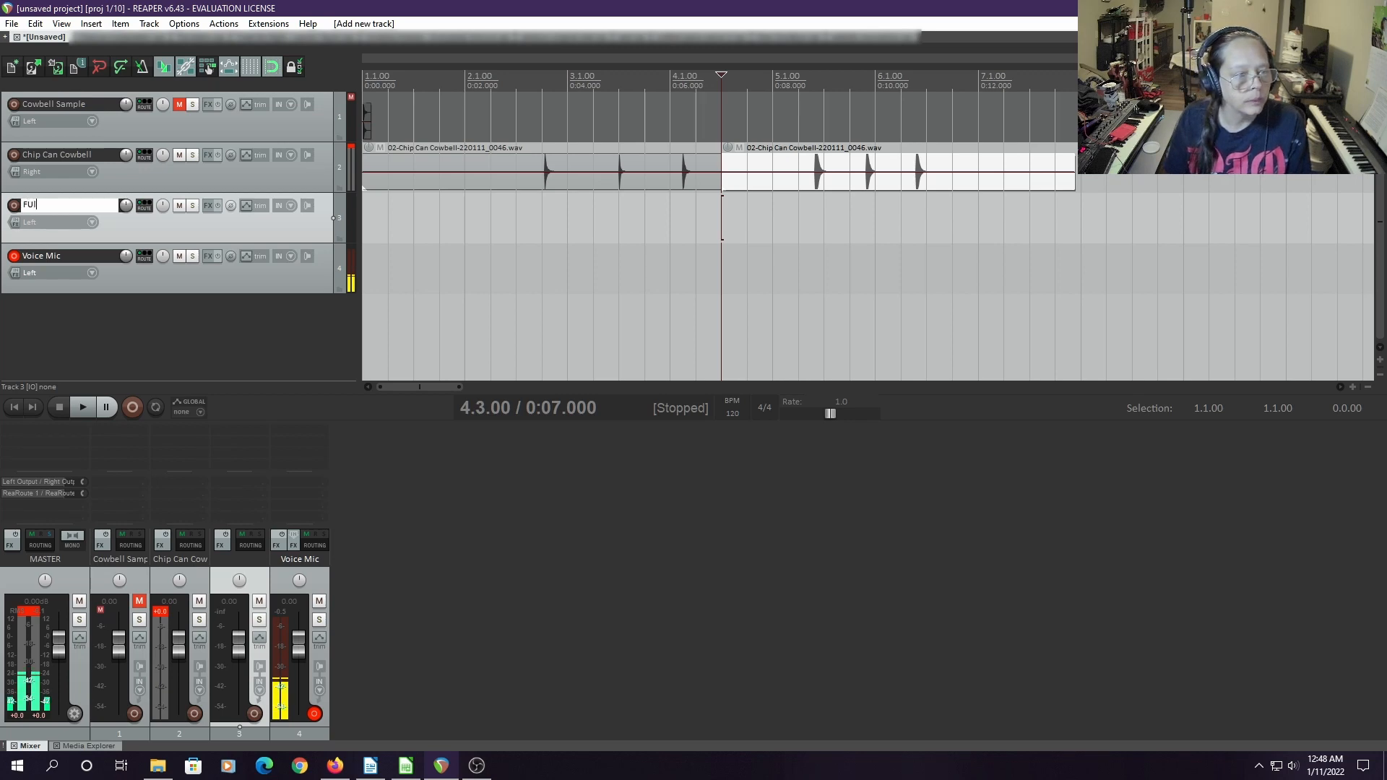
text(er hits)
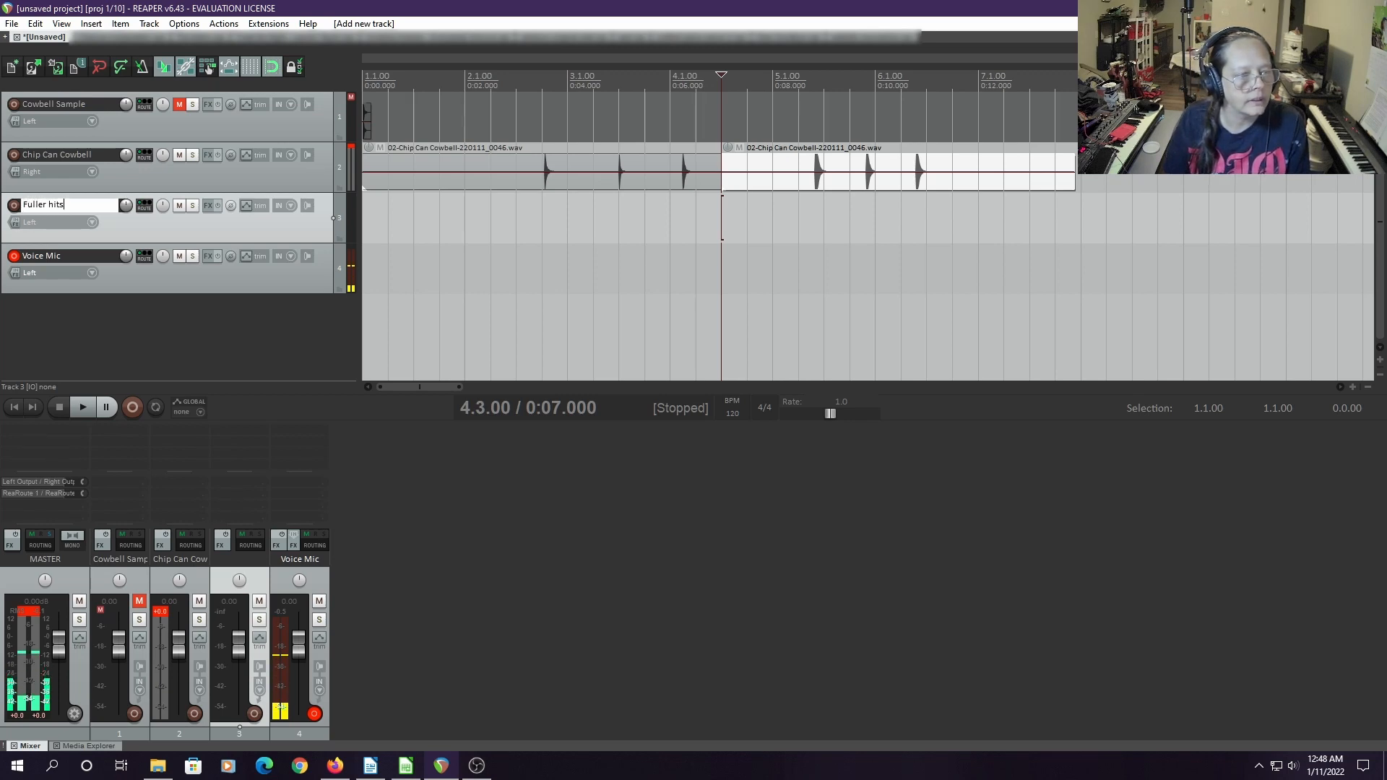
key(Return)
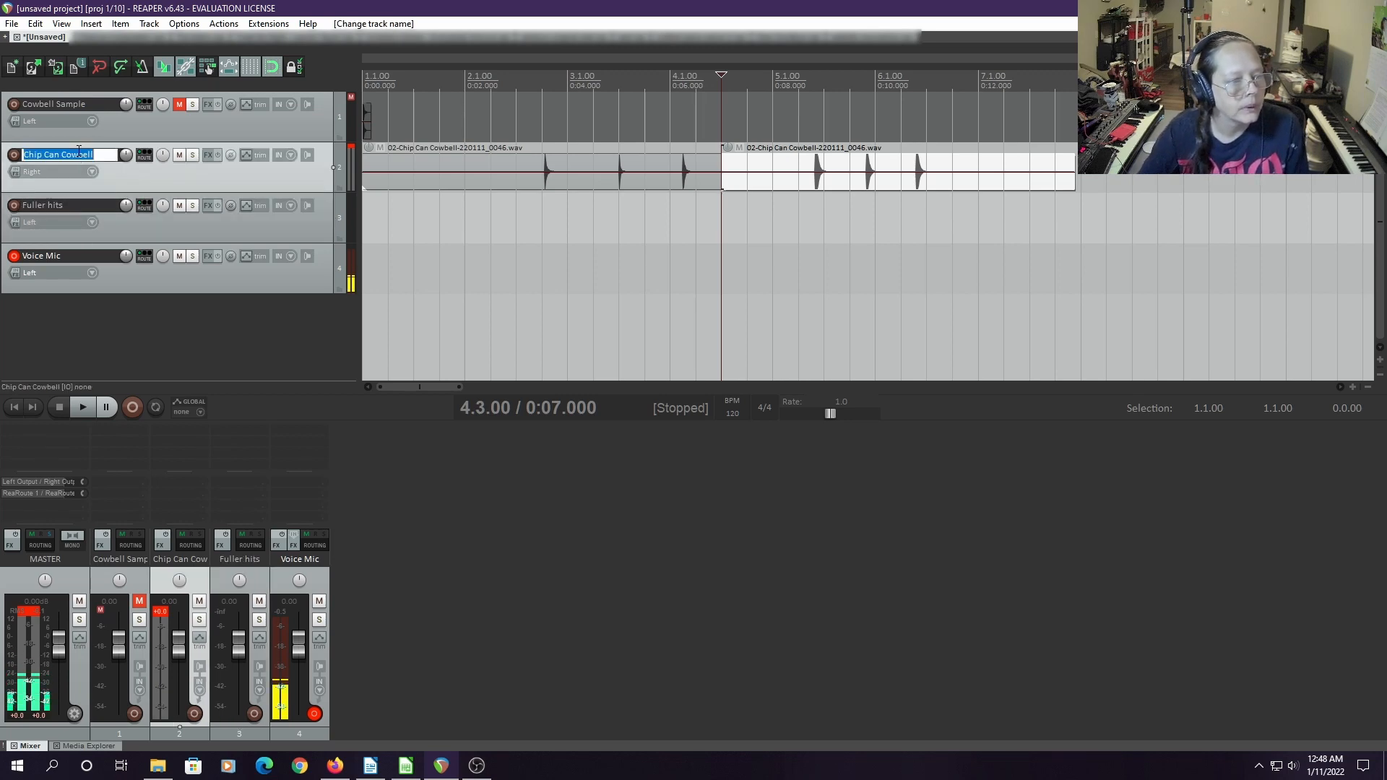
Rename the Chip Can Cowbell track as "Higher Hits" and move its second item onto the Fuller hits track, starting at 1.4.00
double_click(76, 155)
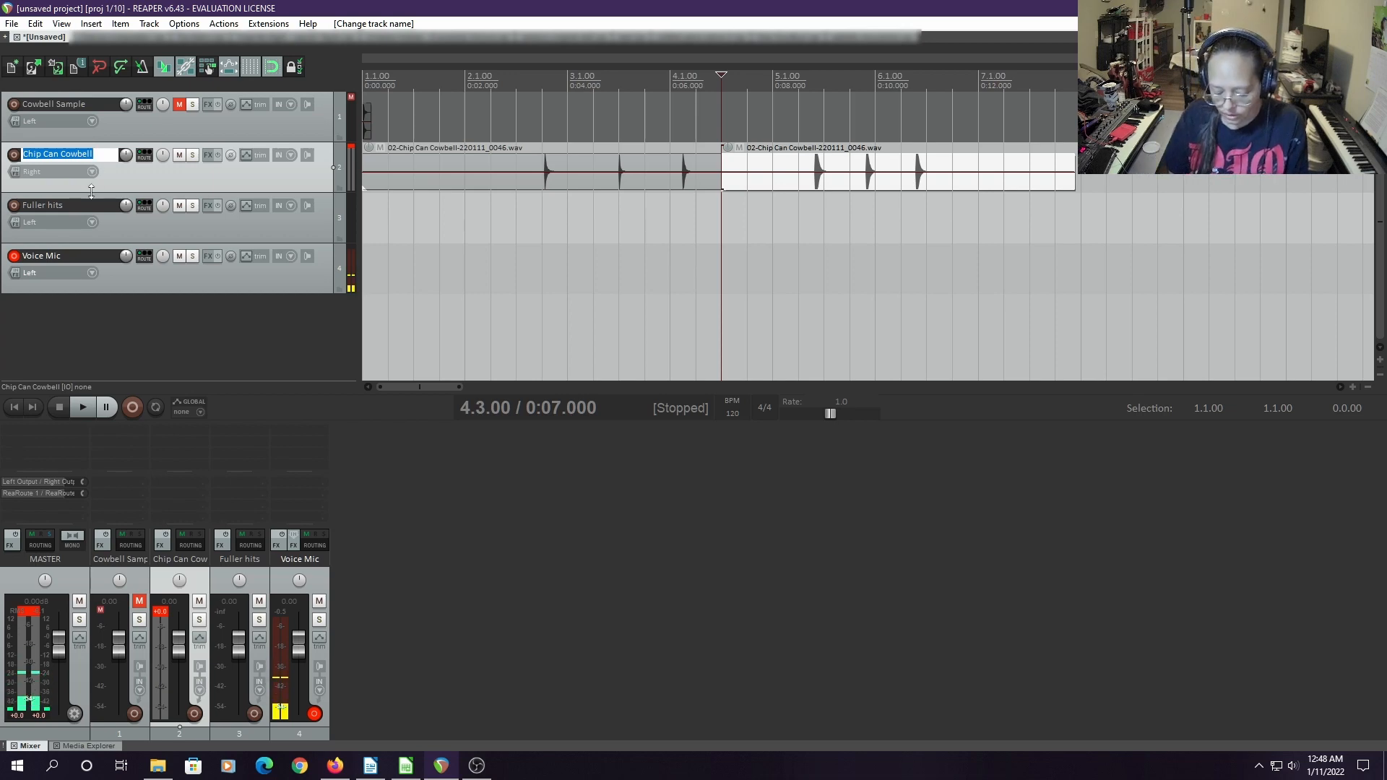
text(Higher Hits)
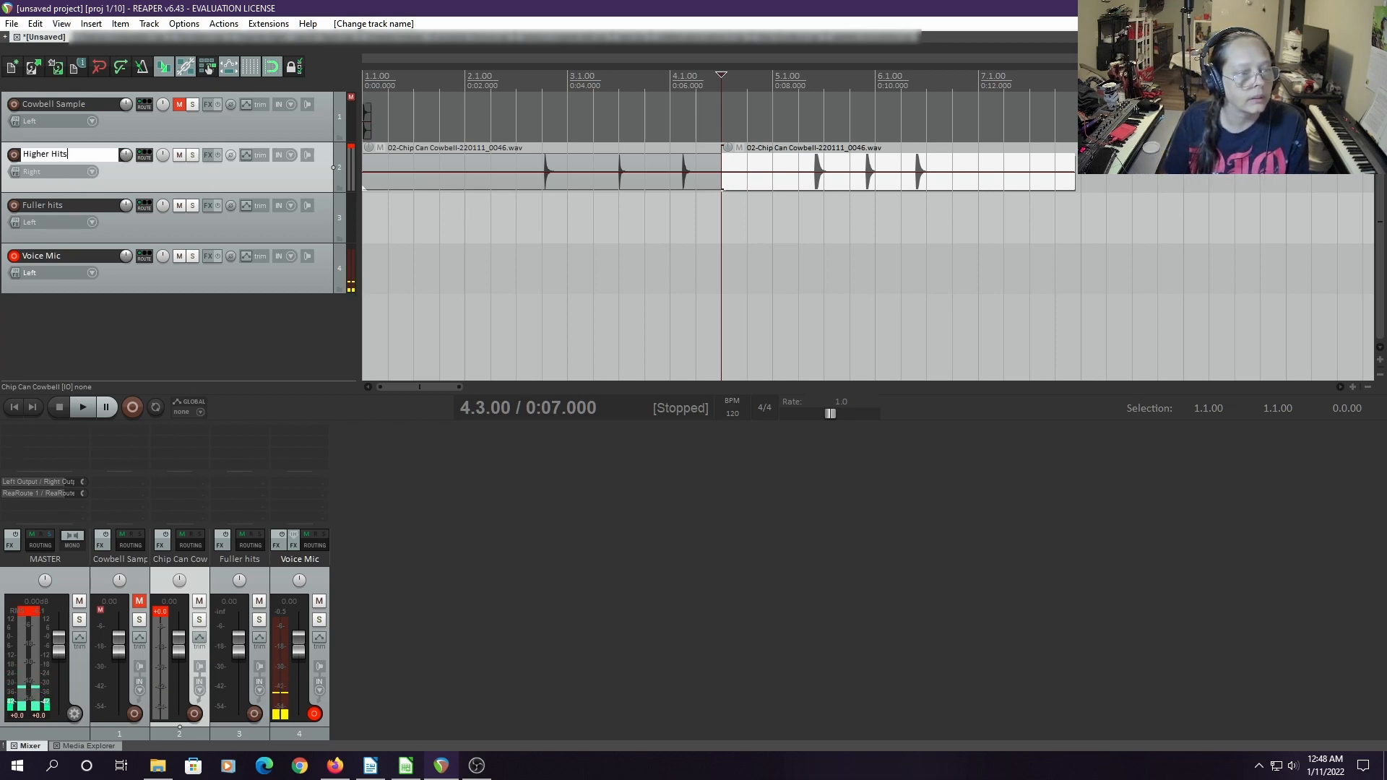
key(Return)
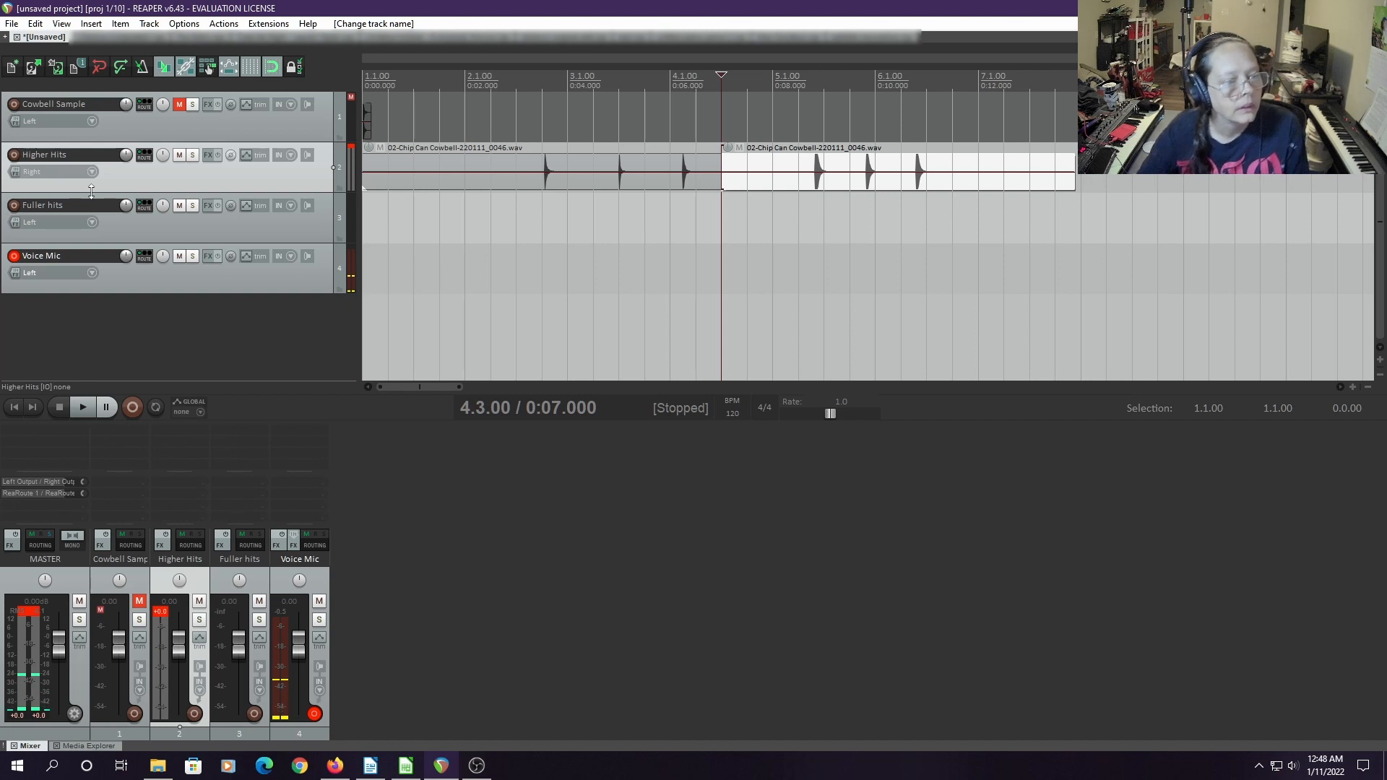
drag(731, 185, 471, 234)
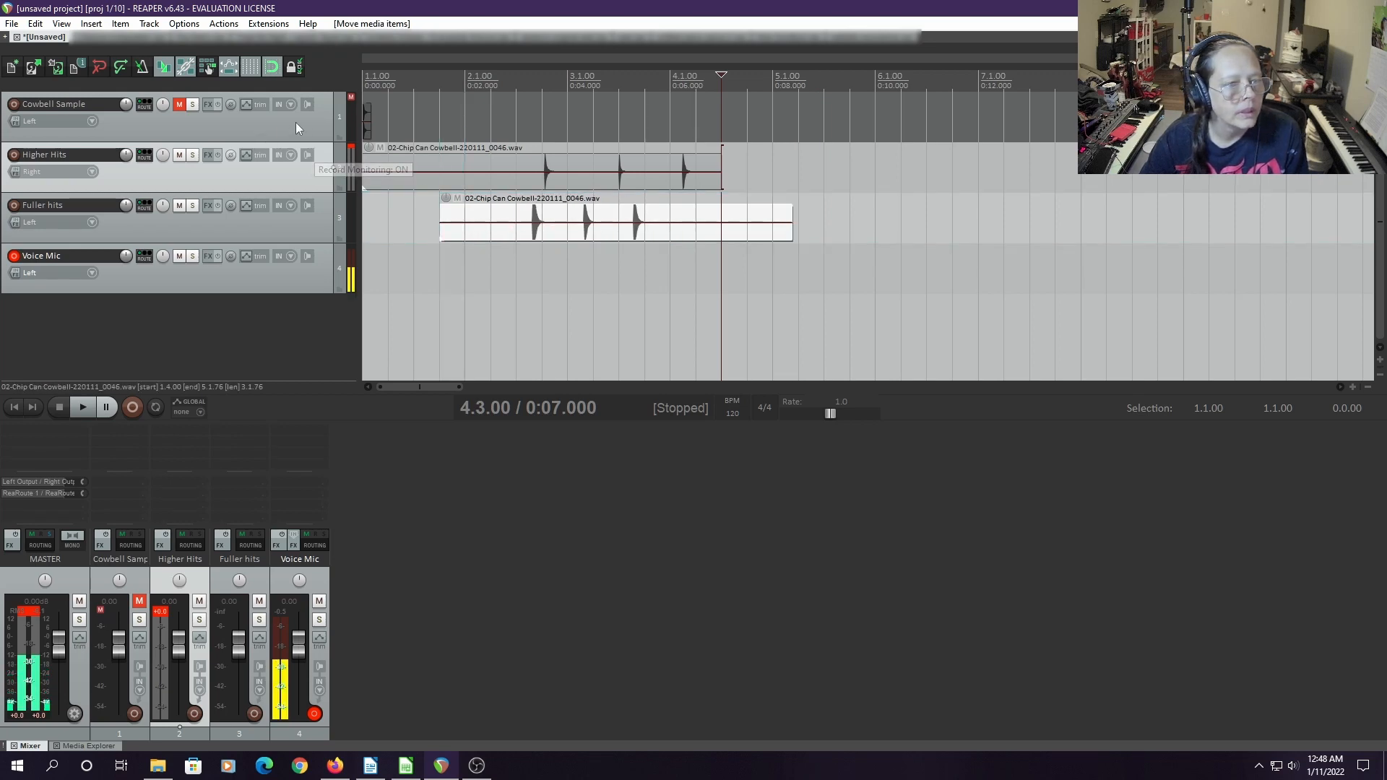
Mute the Higher Hits and Fuller hits tracks and play the unmuted Cowbell Sample track from the project start
click(179, 155)
click(179, 205)
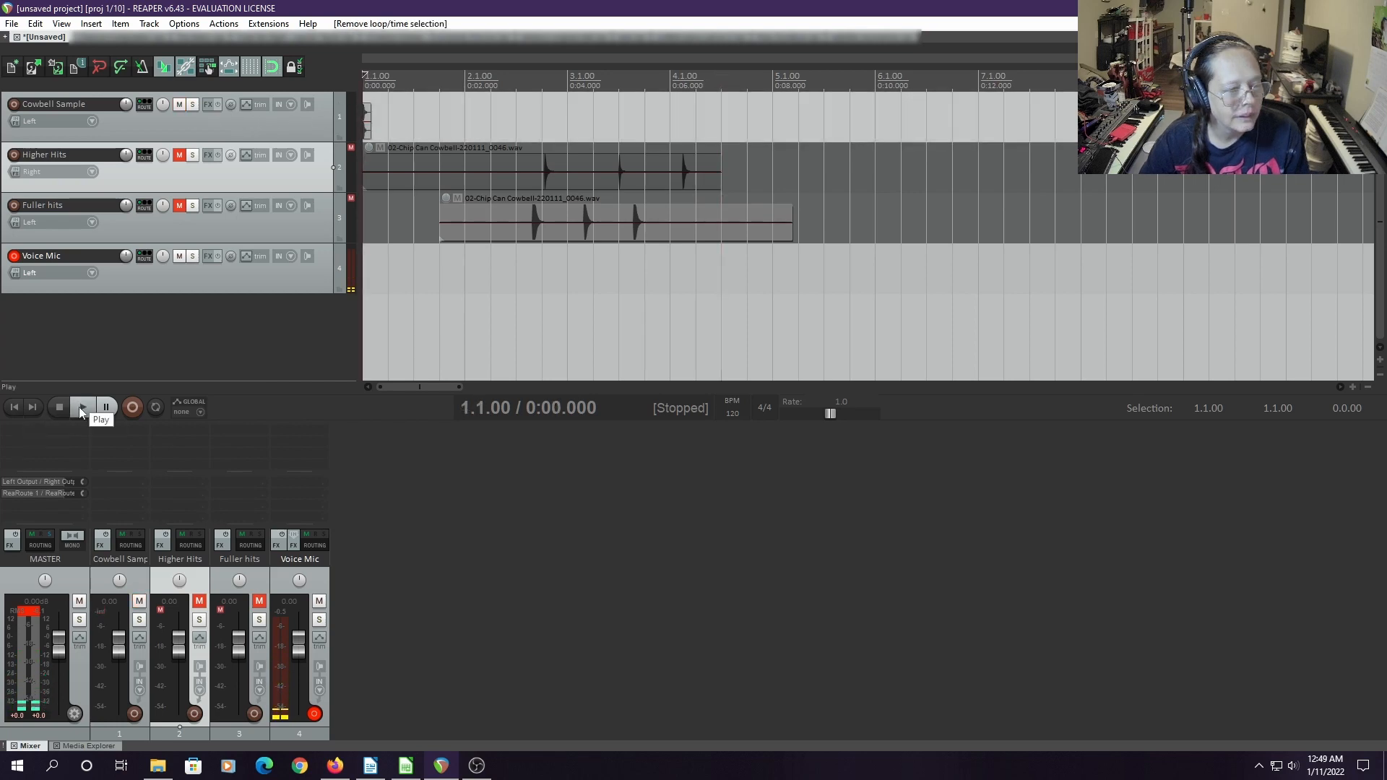
click(85, 411)
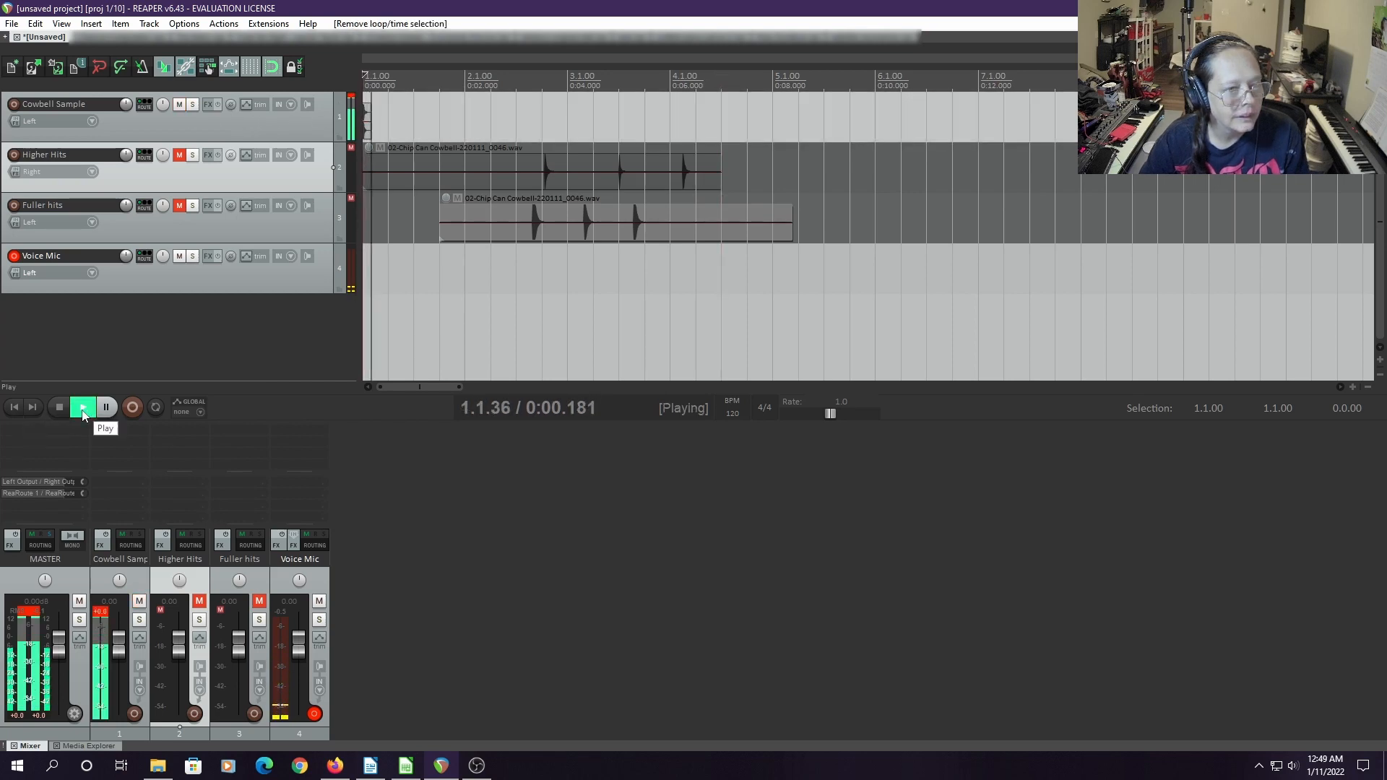
click(57, 412)
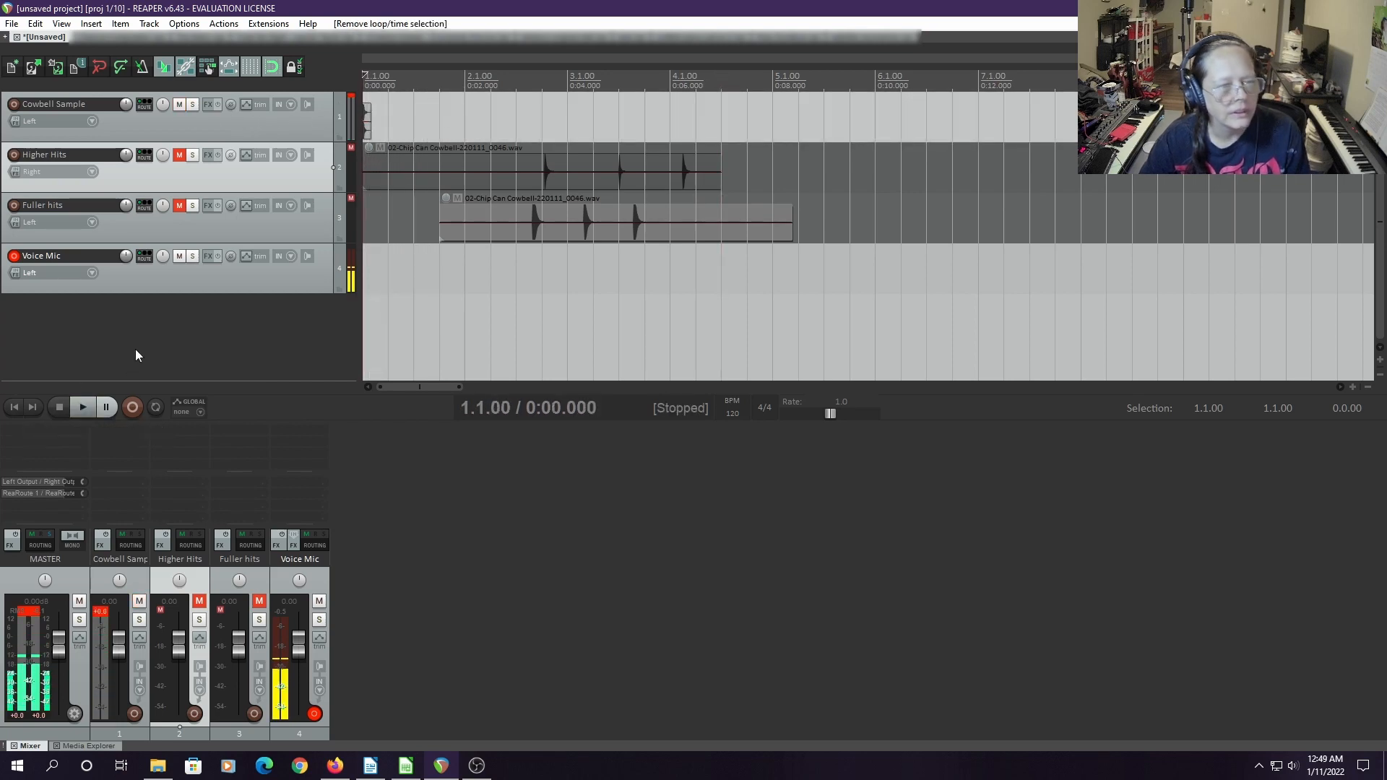
Copy the cowbell sample item and paste eight back-to-back copies on its track, starting at 1.2.00
click(370, 137)
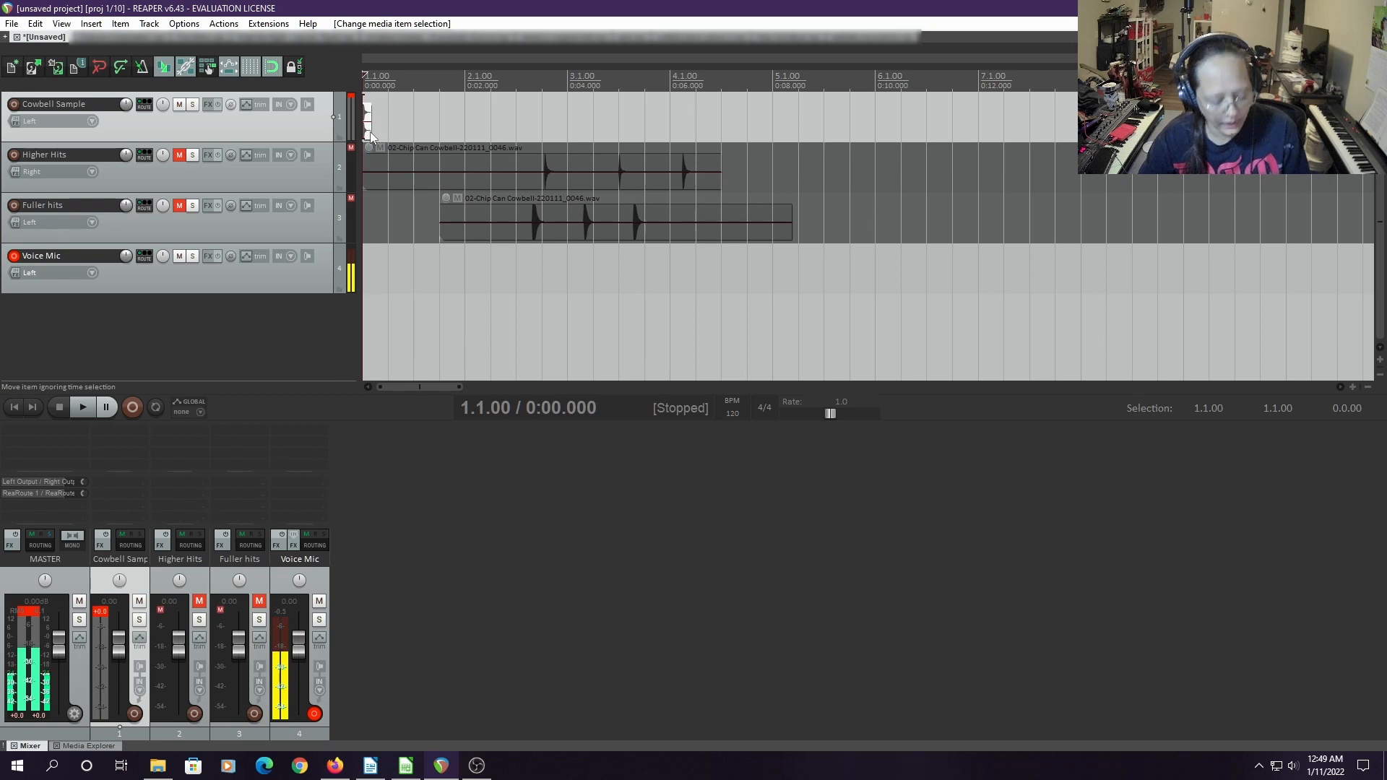
click(383, 135)
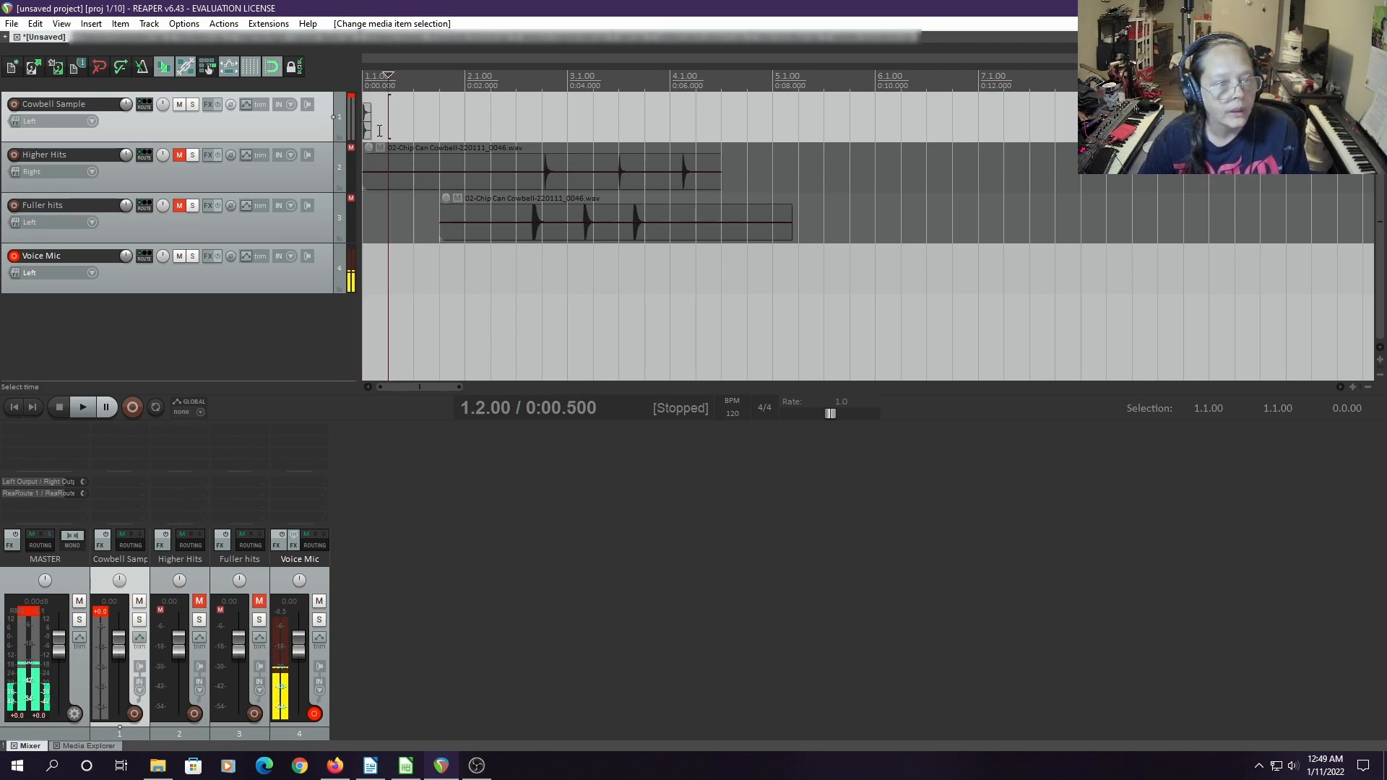
key(ctrl+v)
key(ctrl+v)
key(ctrl+v)
key(ctrl+v)
key(ctrl+v)
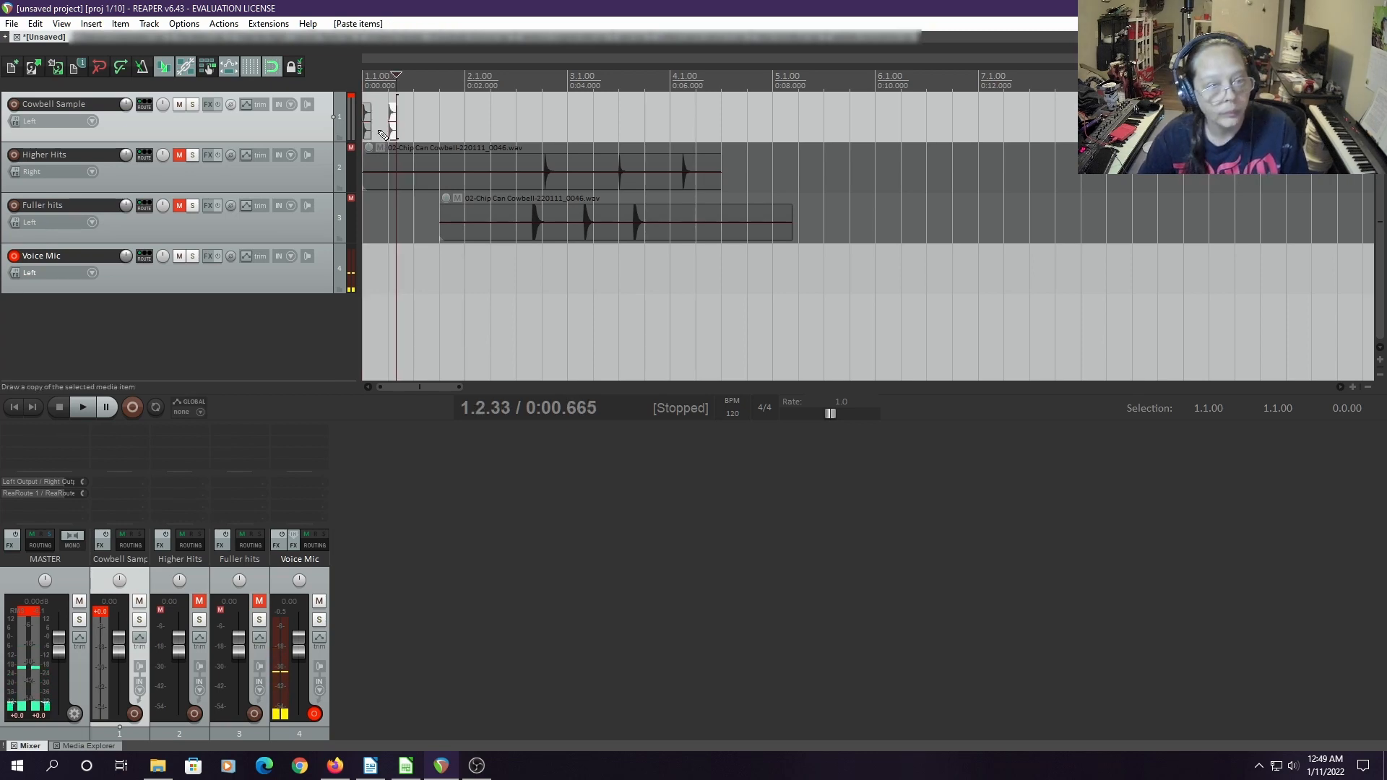
key(ctrl+v)
key(ctrl+v)
key(ctrl+v)
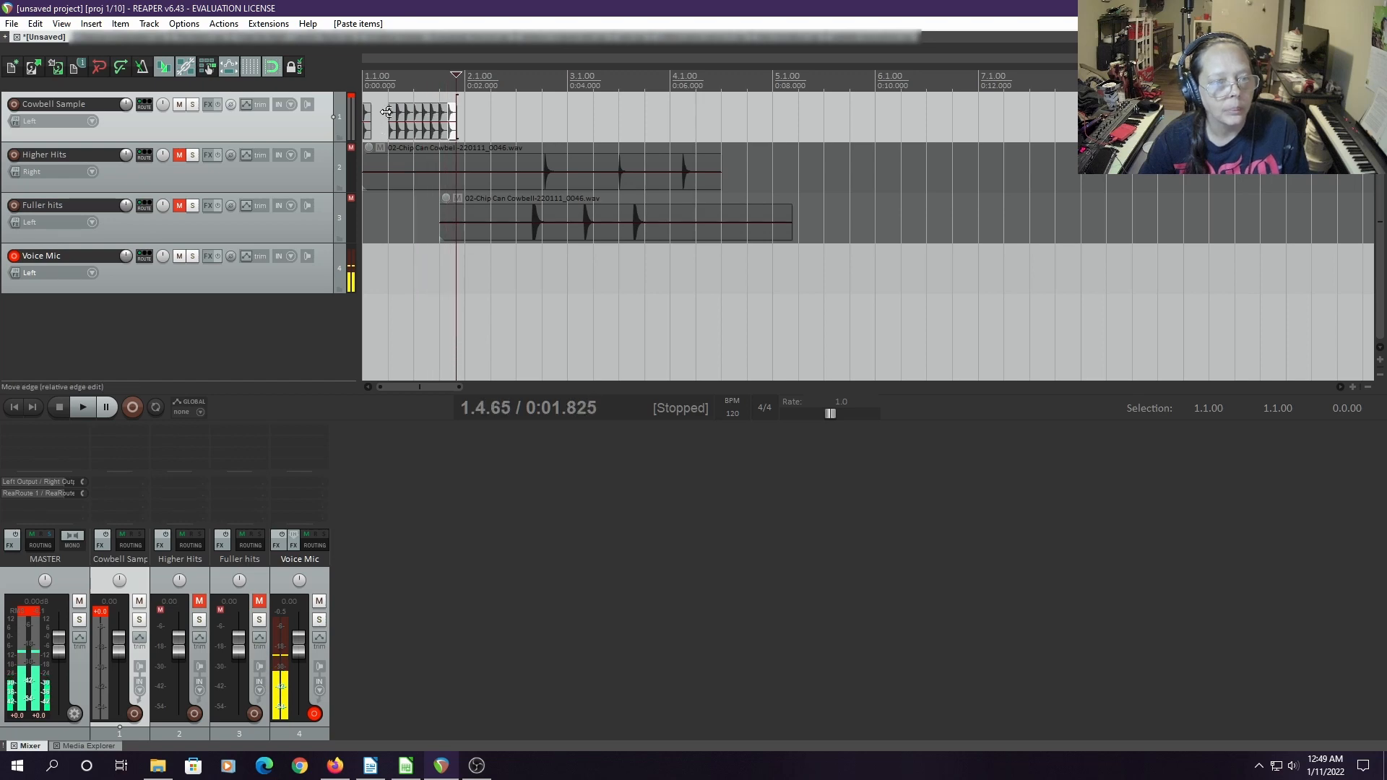
Play the row of pasted cowbell samples from 1.2.00
click(383, 97)
key(space)
key(space)
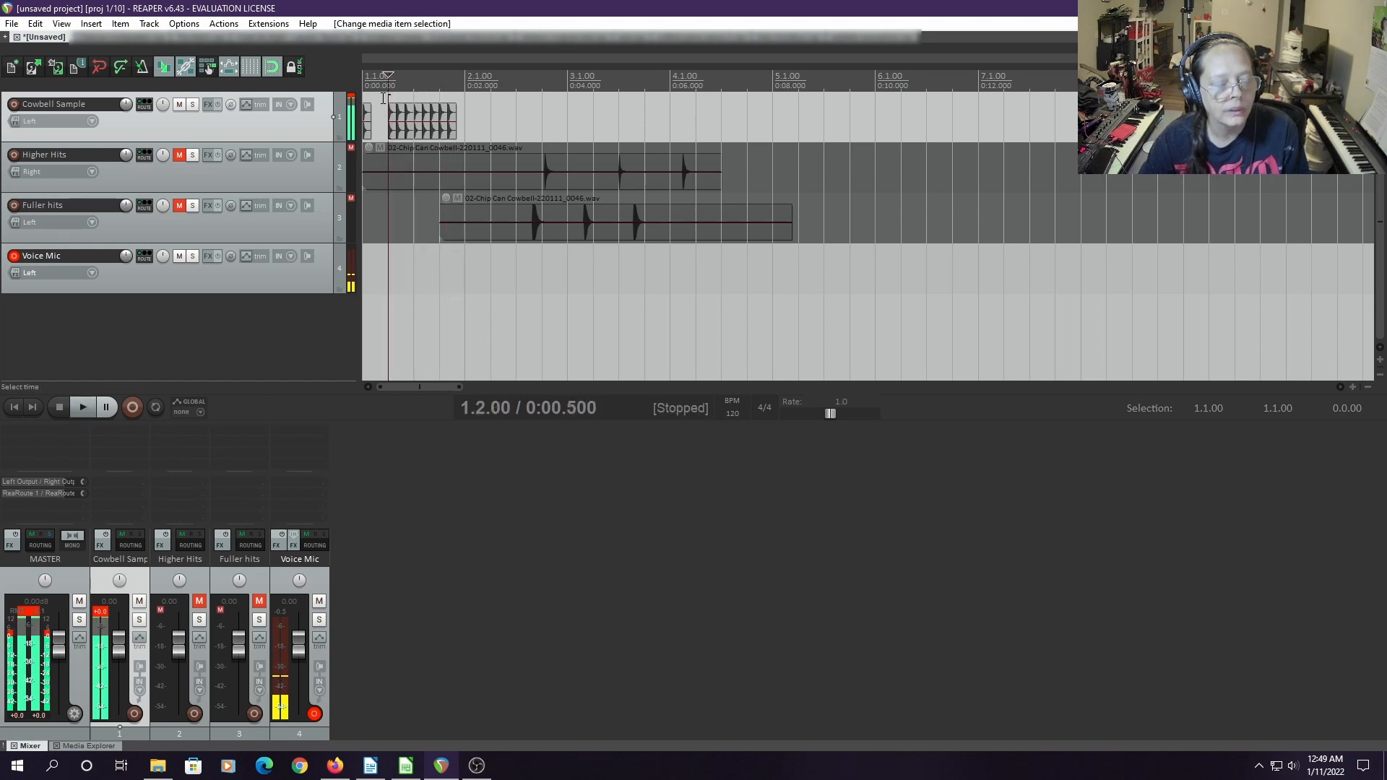
Move the second and third pasted cowbell copies to start at 1.3.00 and 1.4.34, and delete the five copies after them
scroll(391, 139, up, 4)
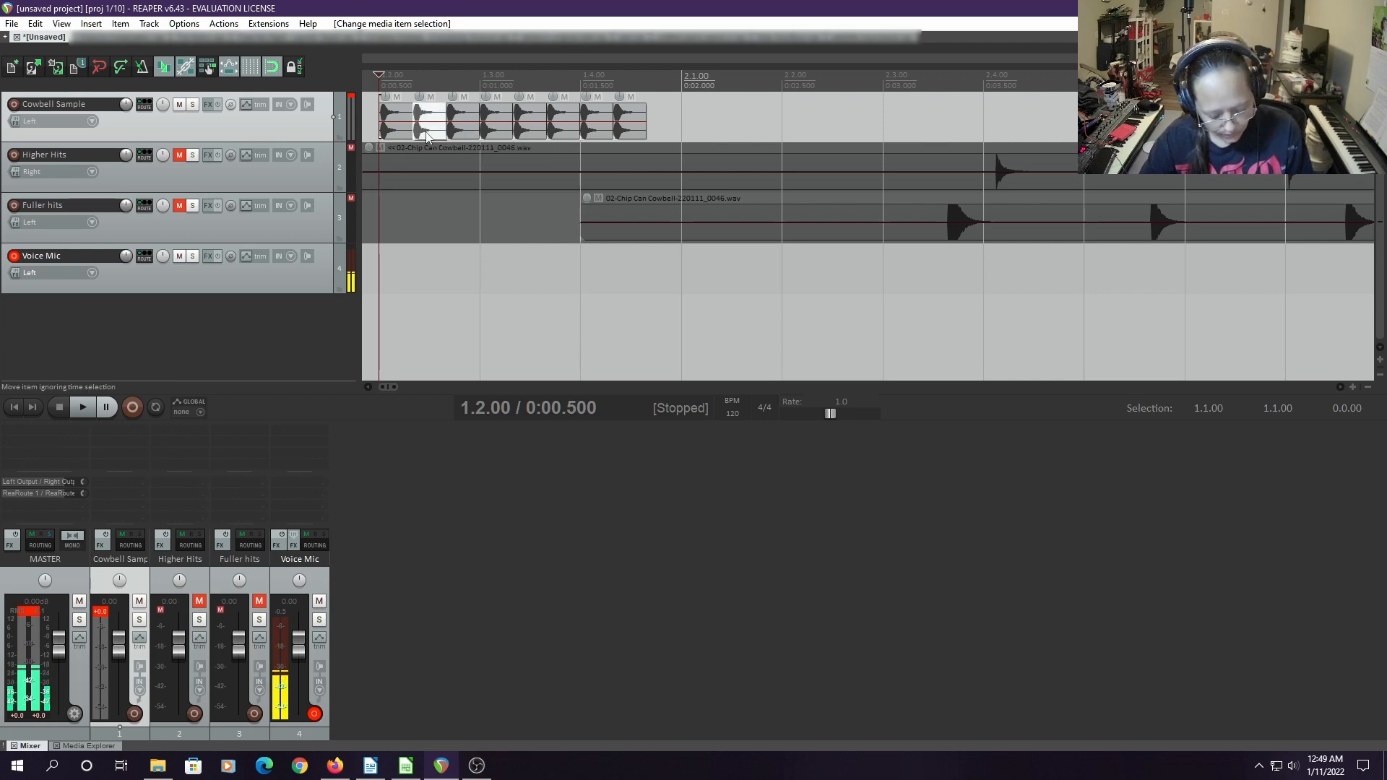
shift+click(636, 132)
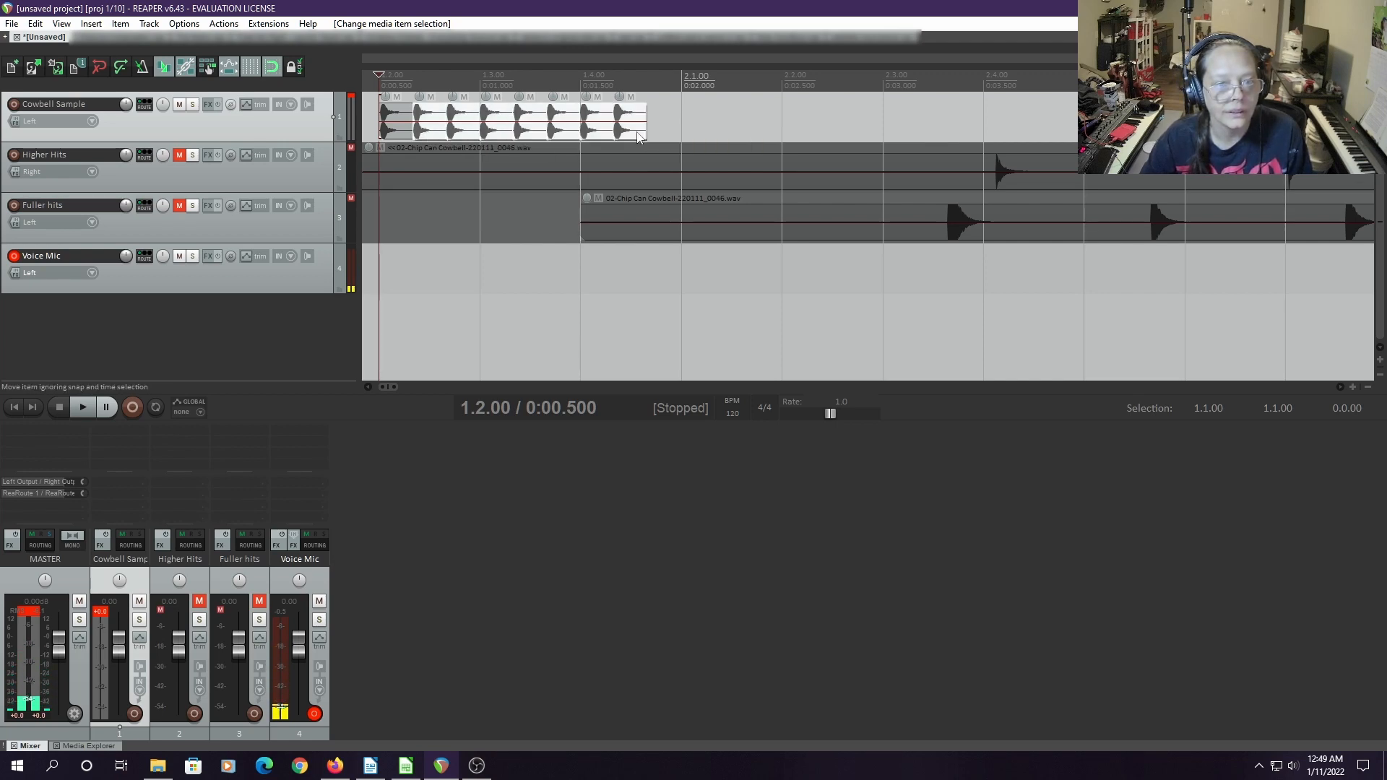
mouse_move(635, 133)
mouse_down()
mouse_move(668, 133)
mouse_move(652, 132)
mouse_up()
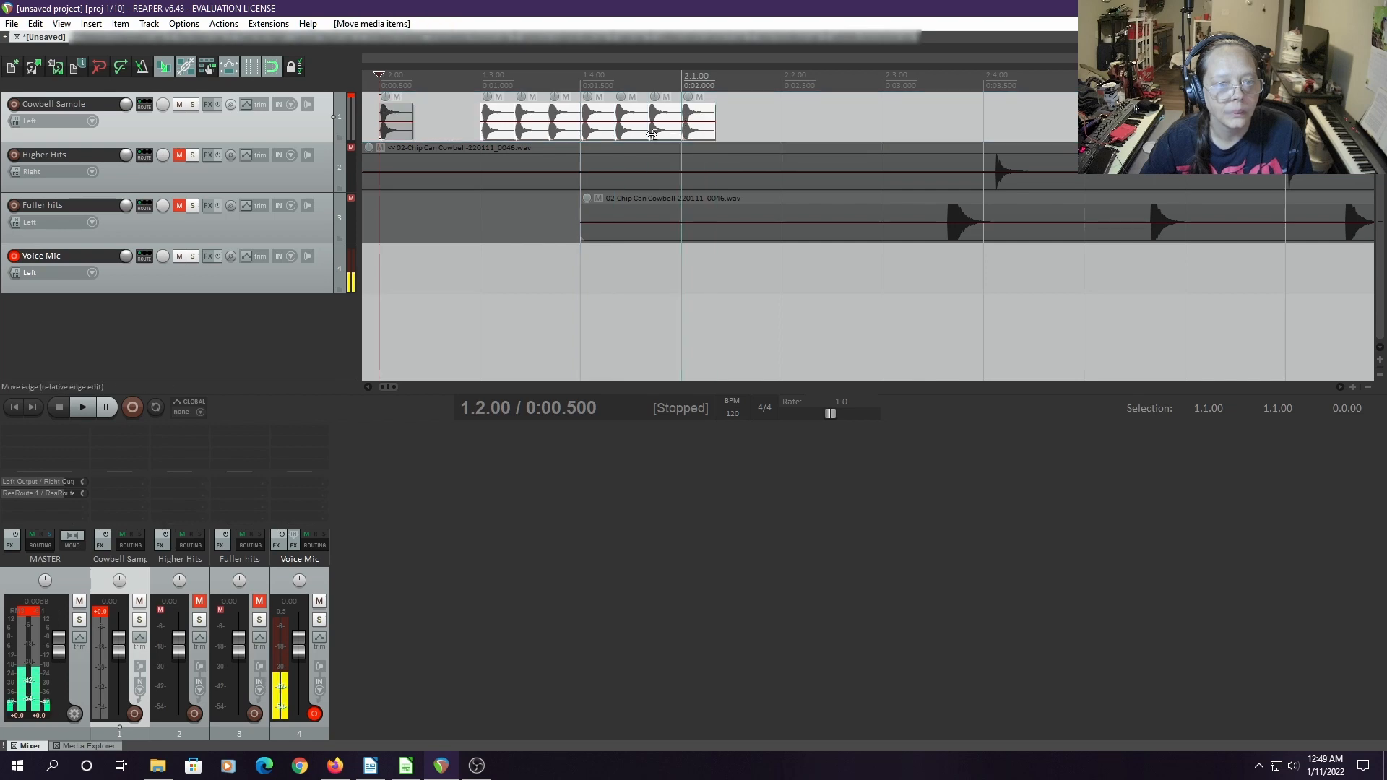
ctrl+click(503, 130)
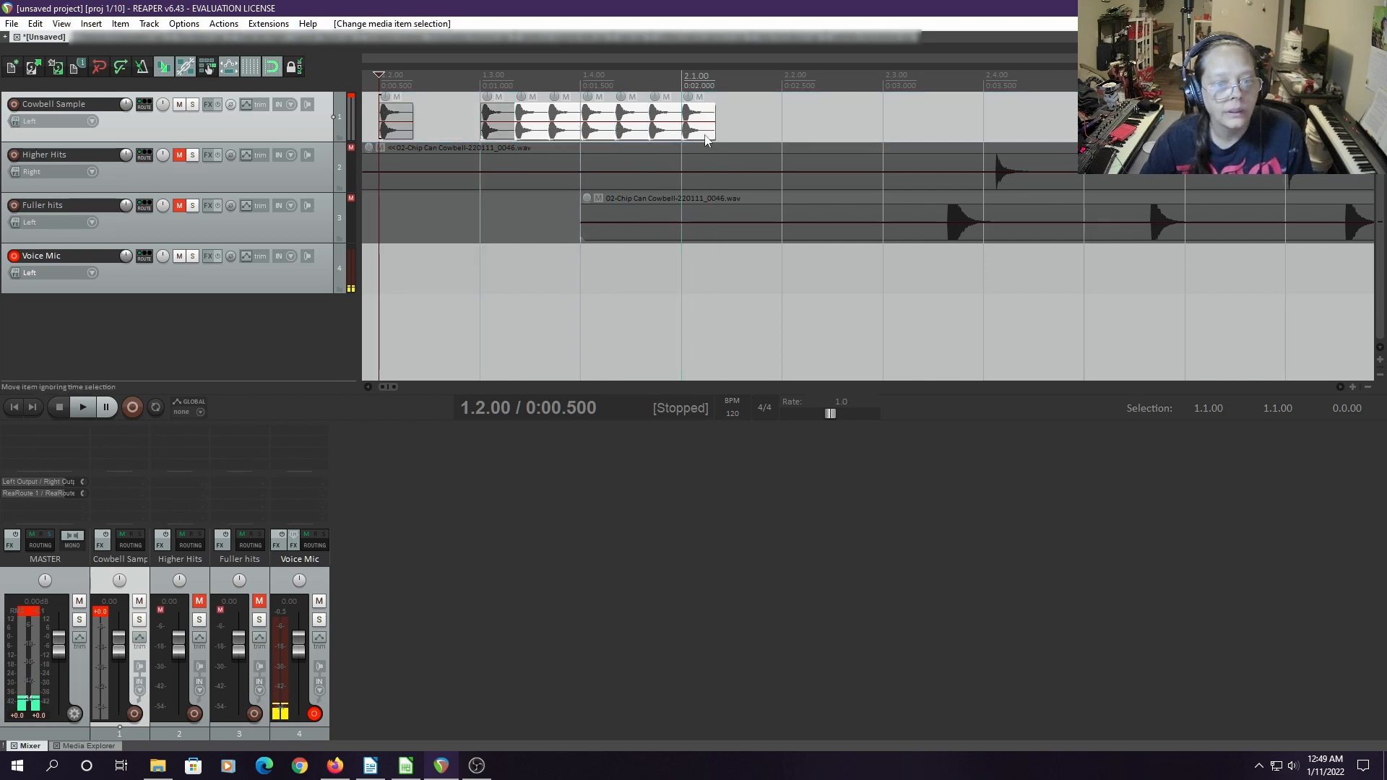
drag(706, 136, 797, 127)
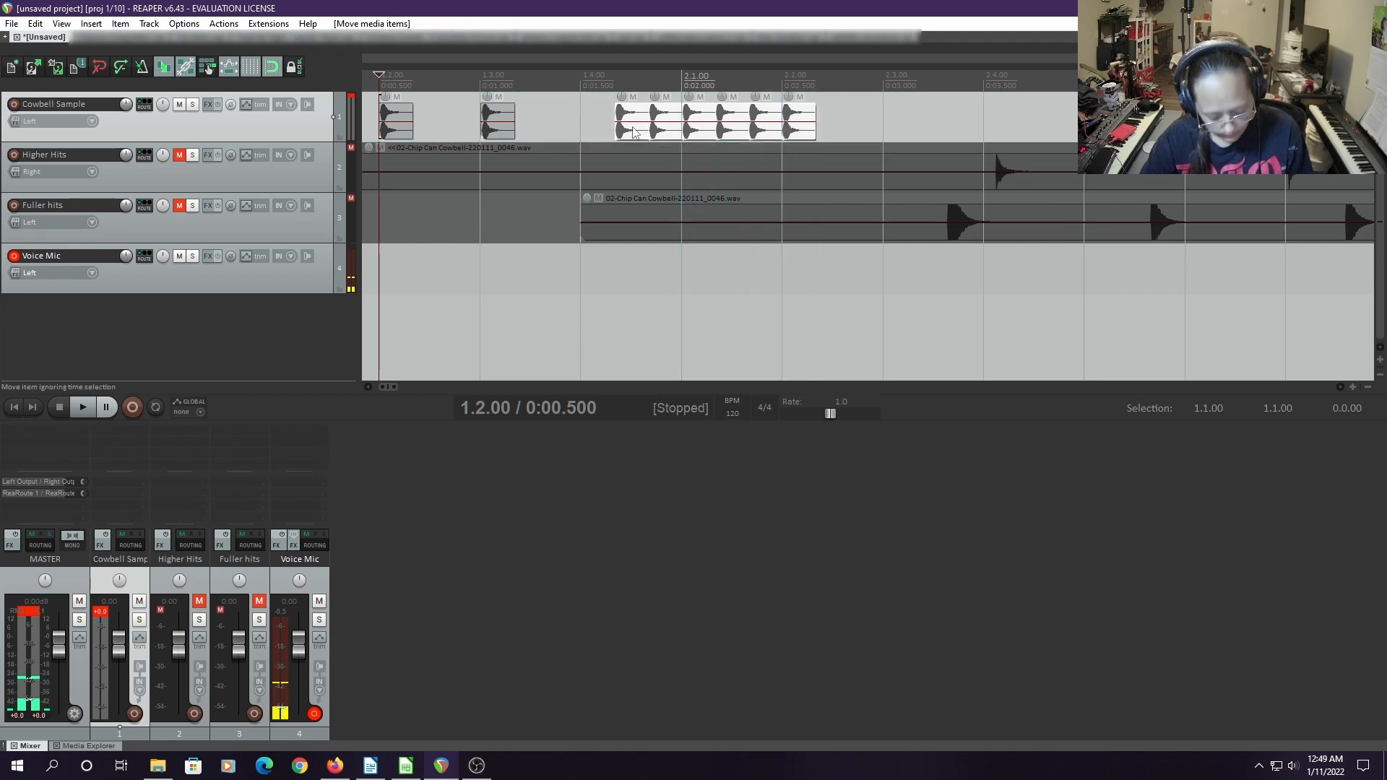
ctrl+click(634, 133)
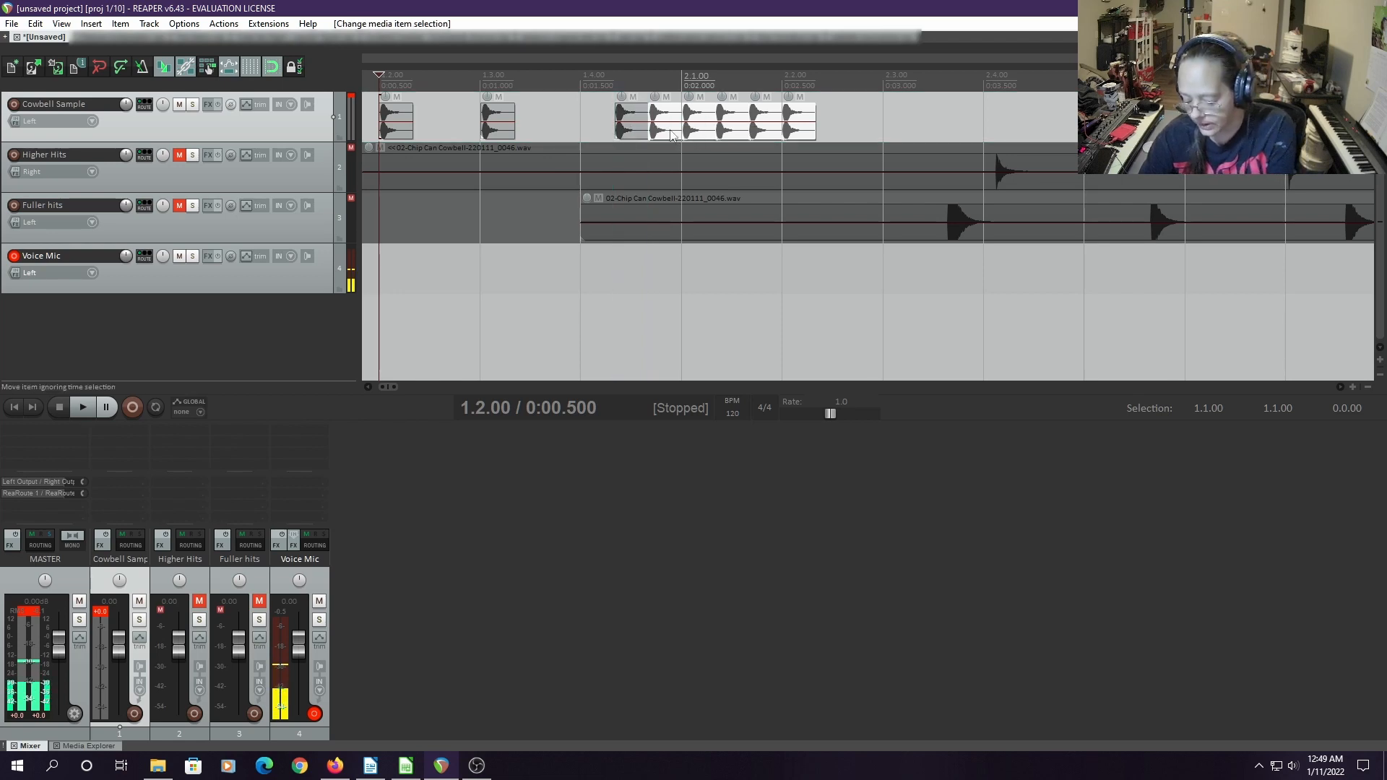
key(Delete)
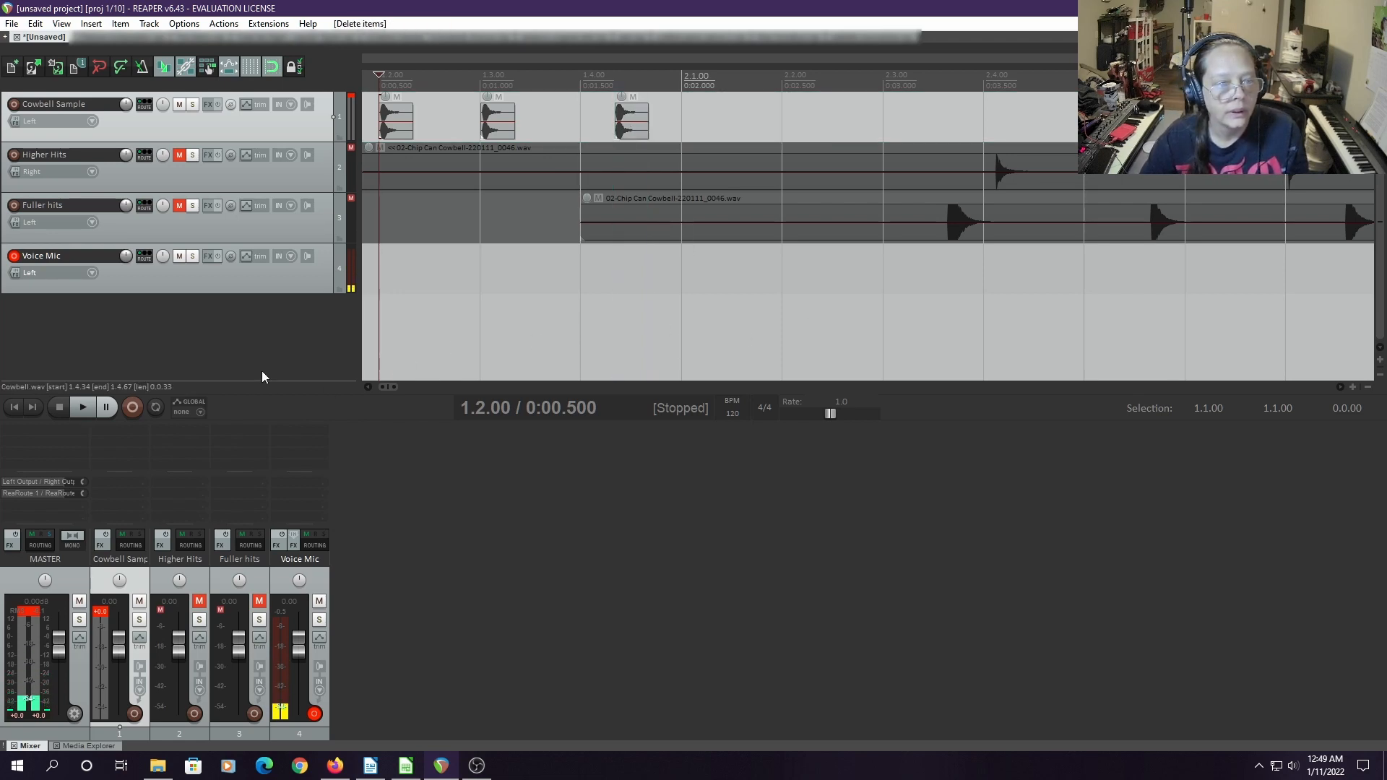
Play the spaced-out cowbell samples from the project start
click(11, 412)
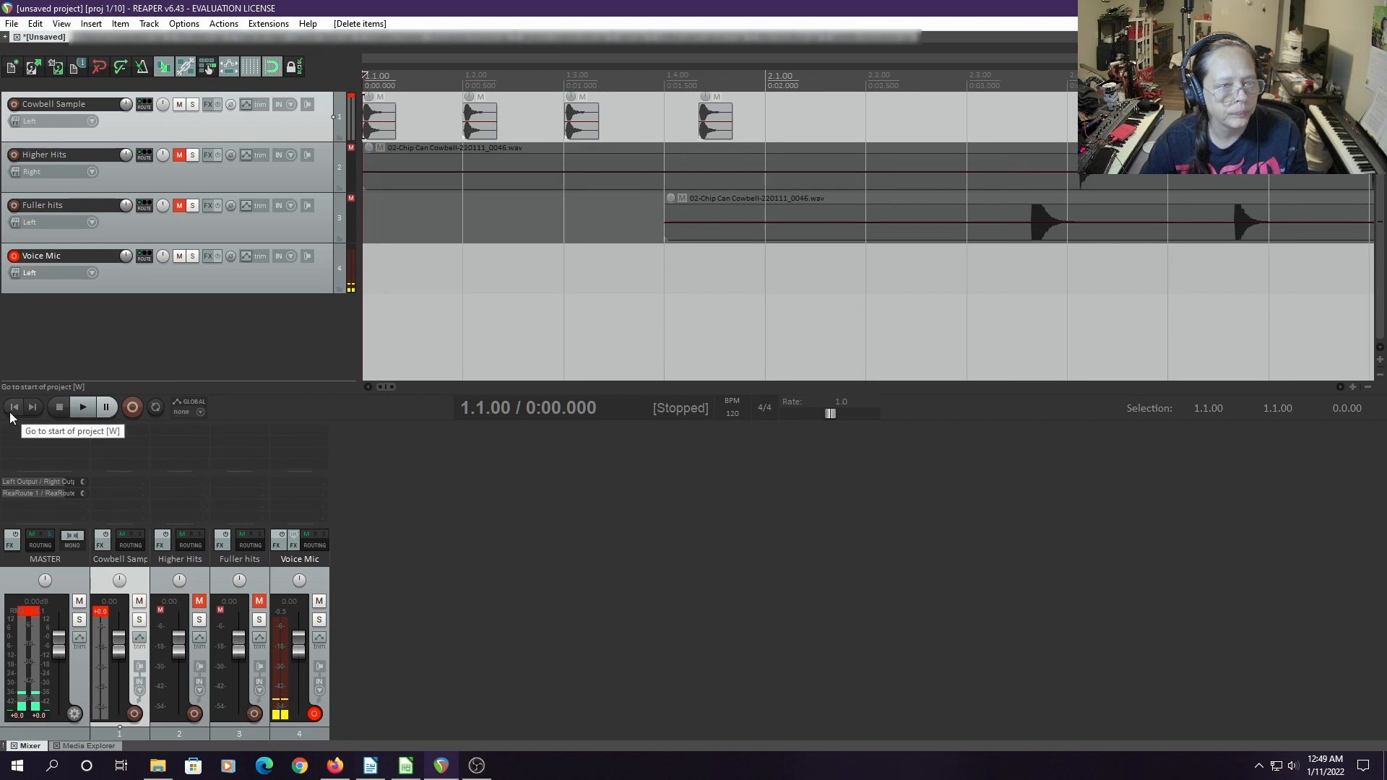
key(space)
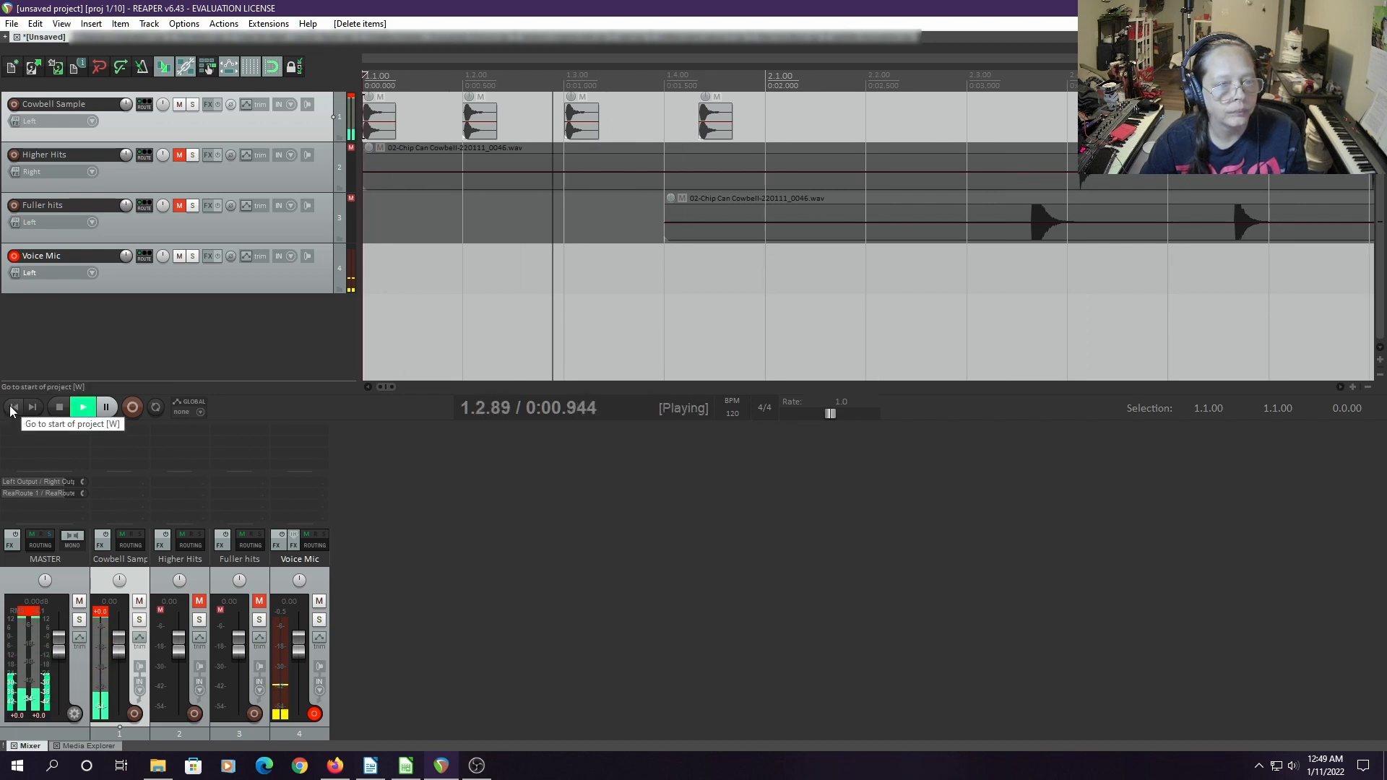
key(space)
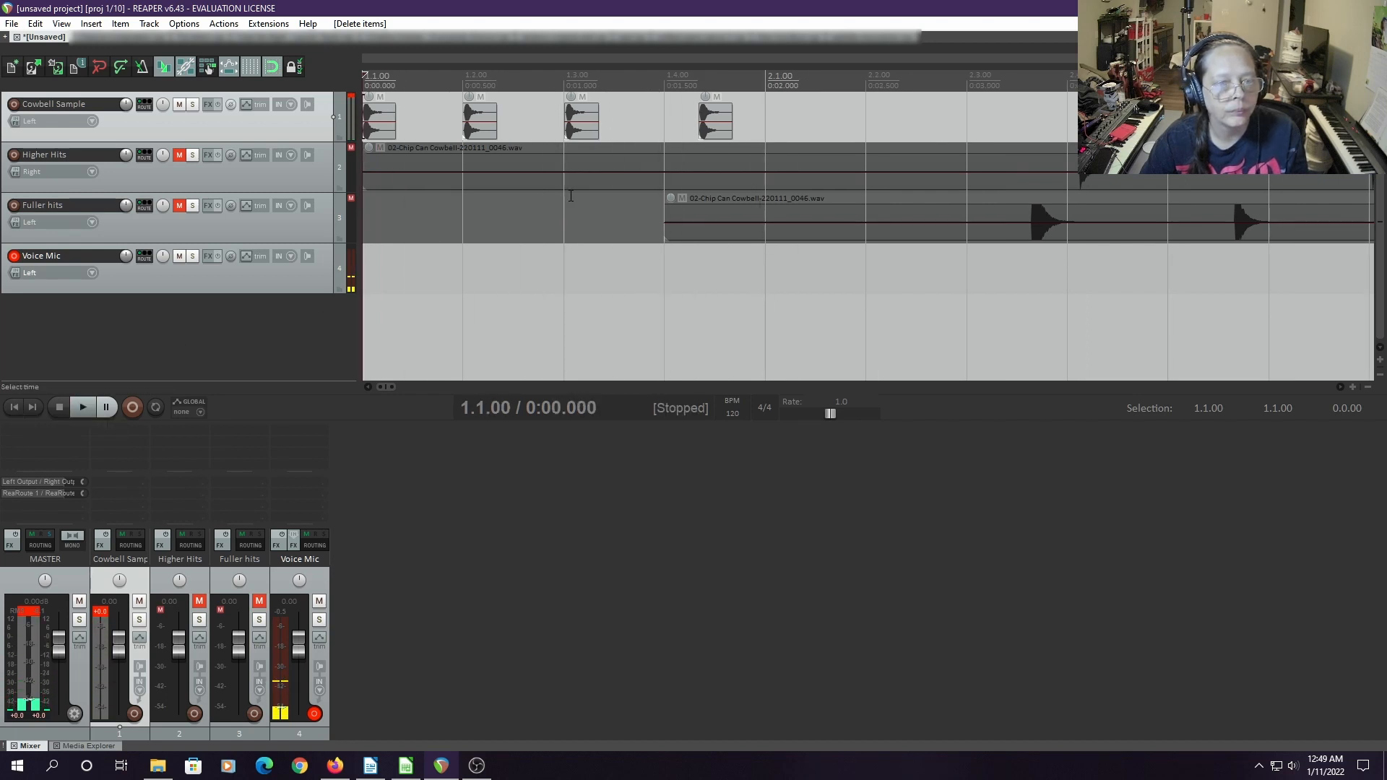
Move the last cowbell sample to start at 1.4.00 and play the four-beat pattern
drag(706, 131, 673, 133)
key(space)
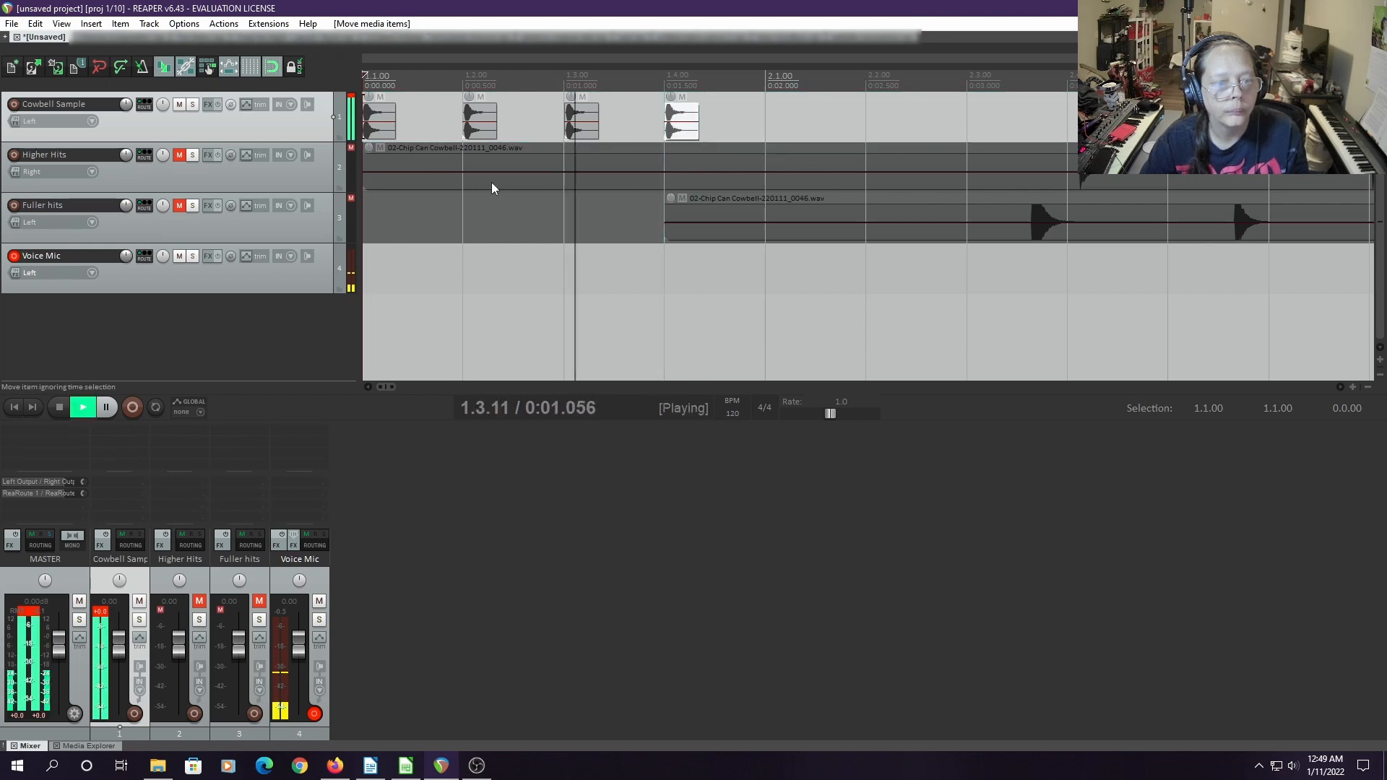
key(space)
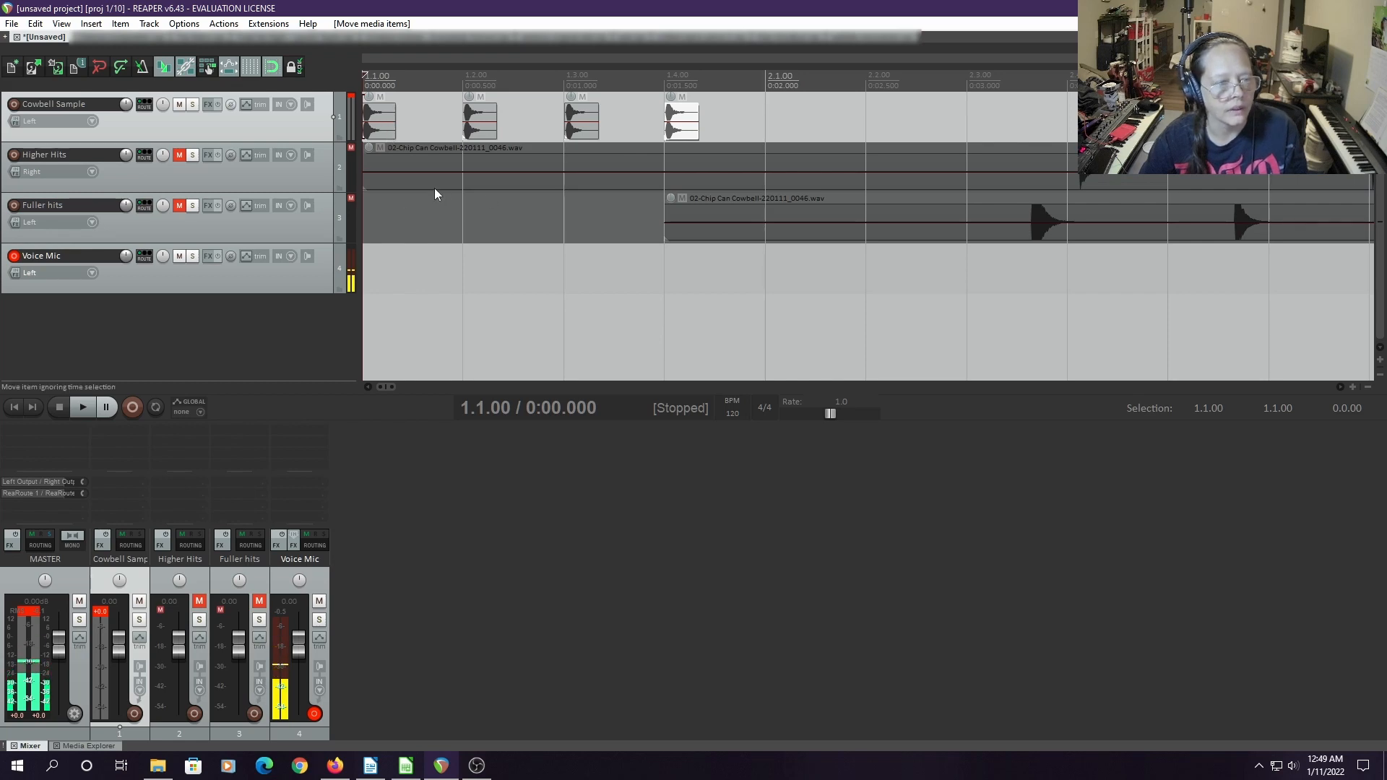
Unmute the Higher Hits track and trim its item by splitting at the hit at 2.4.13 and deleting the part before it
click(179, 155)
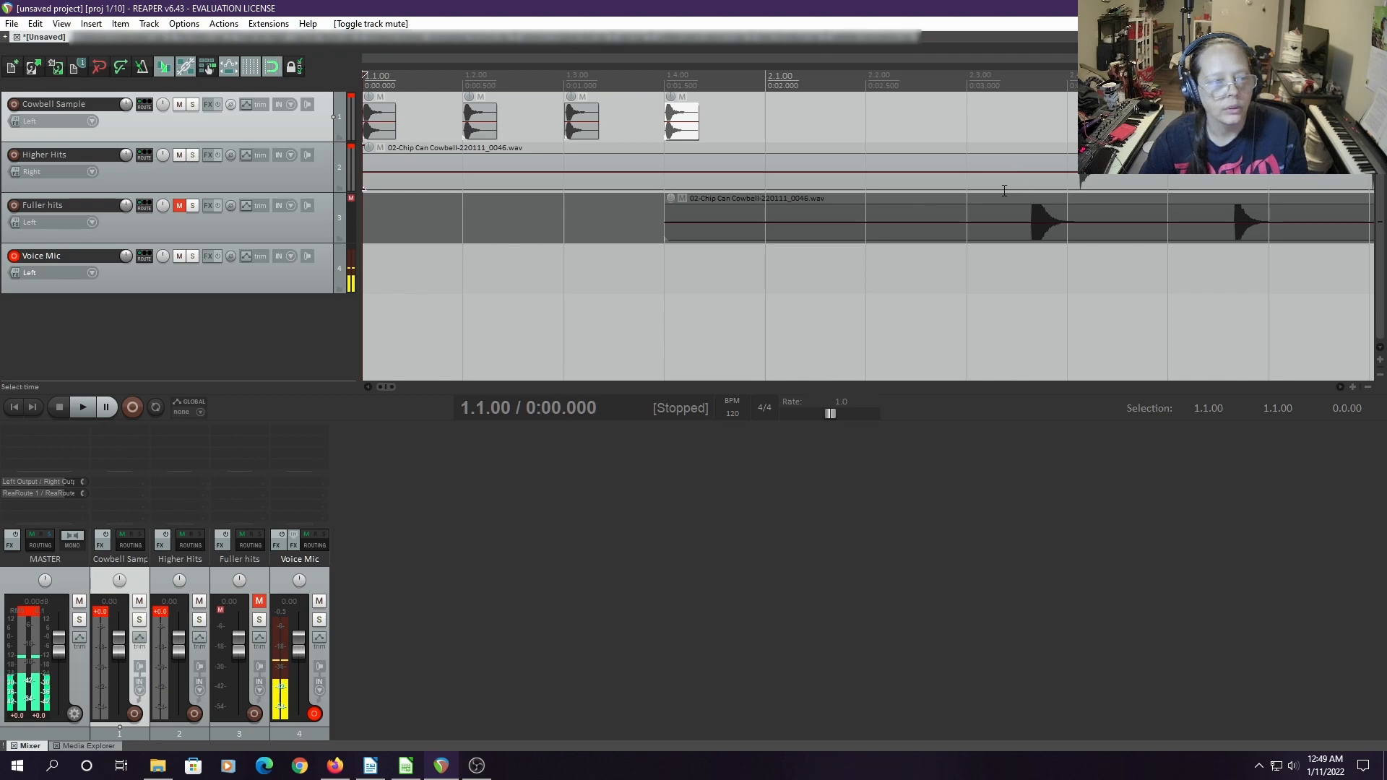
click(463, 180)
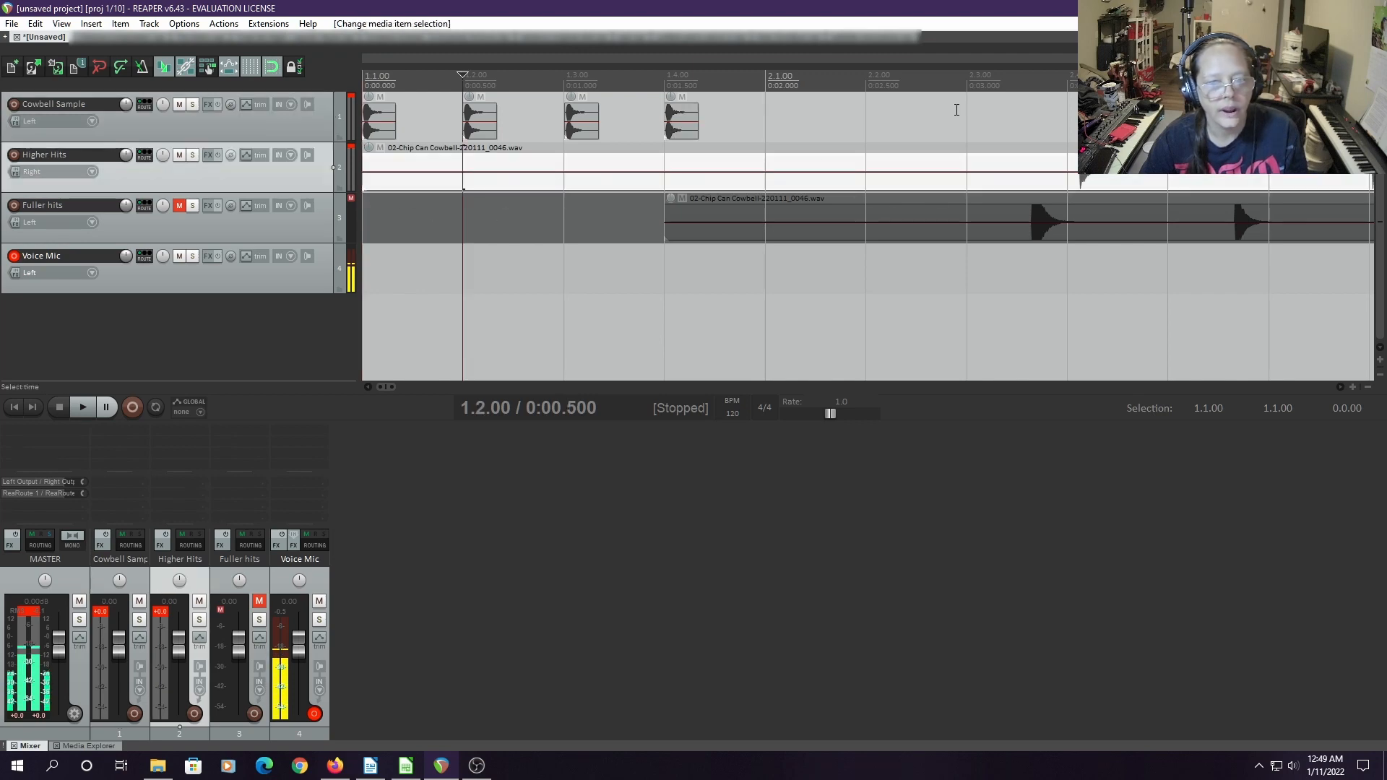
key(Tab)
key(Tab)
key(Tab)
key(Tab)
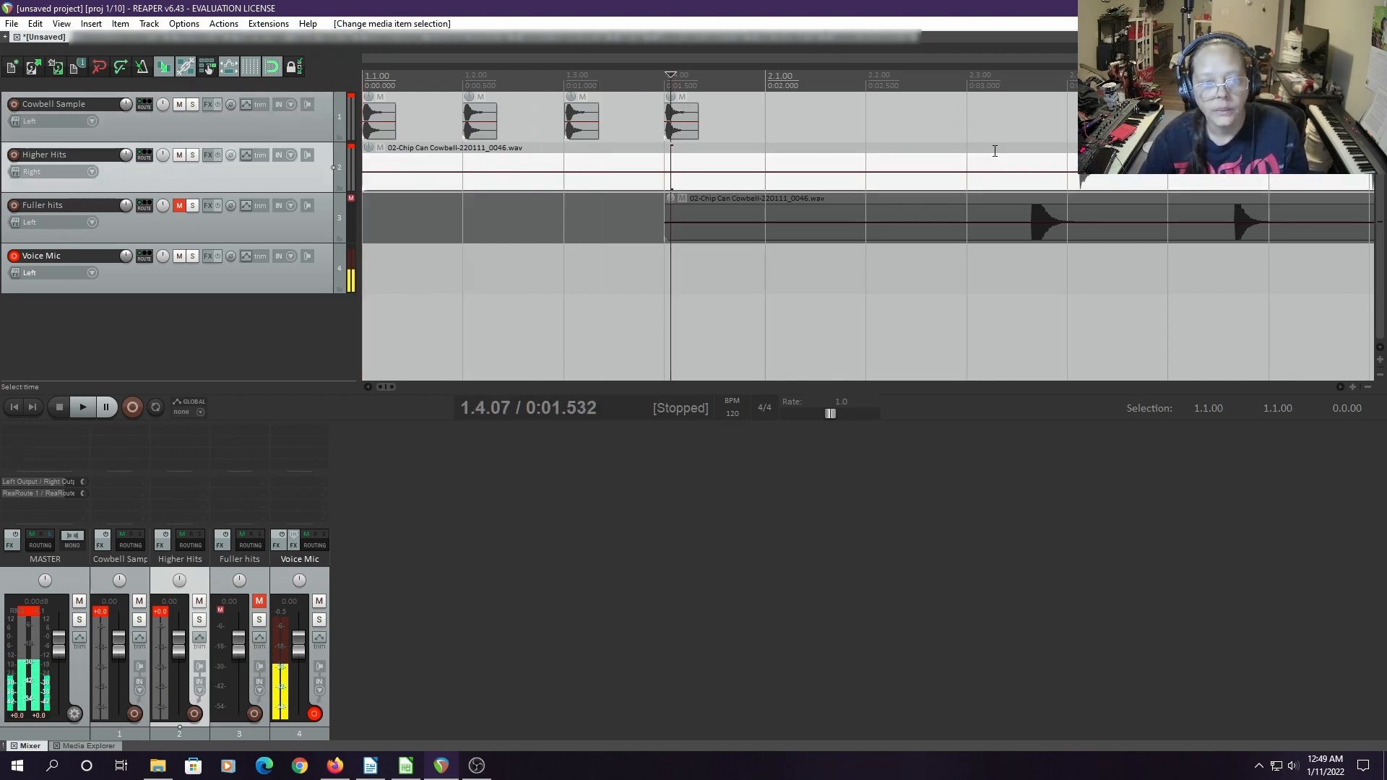
key(Tab)
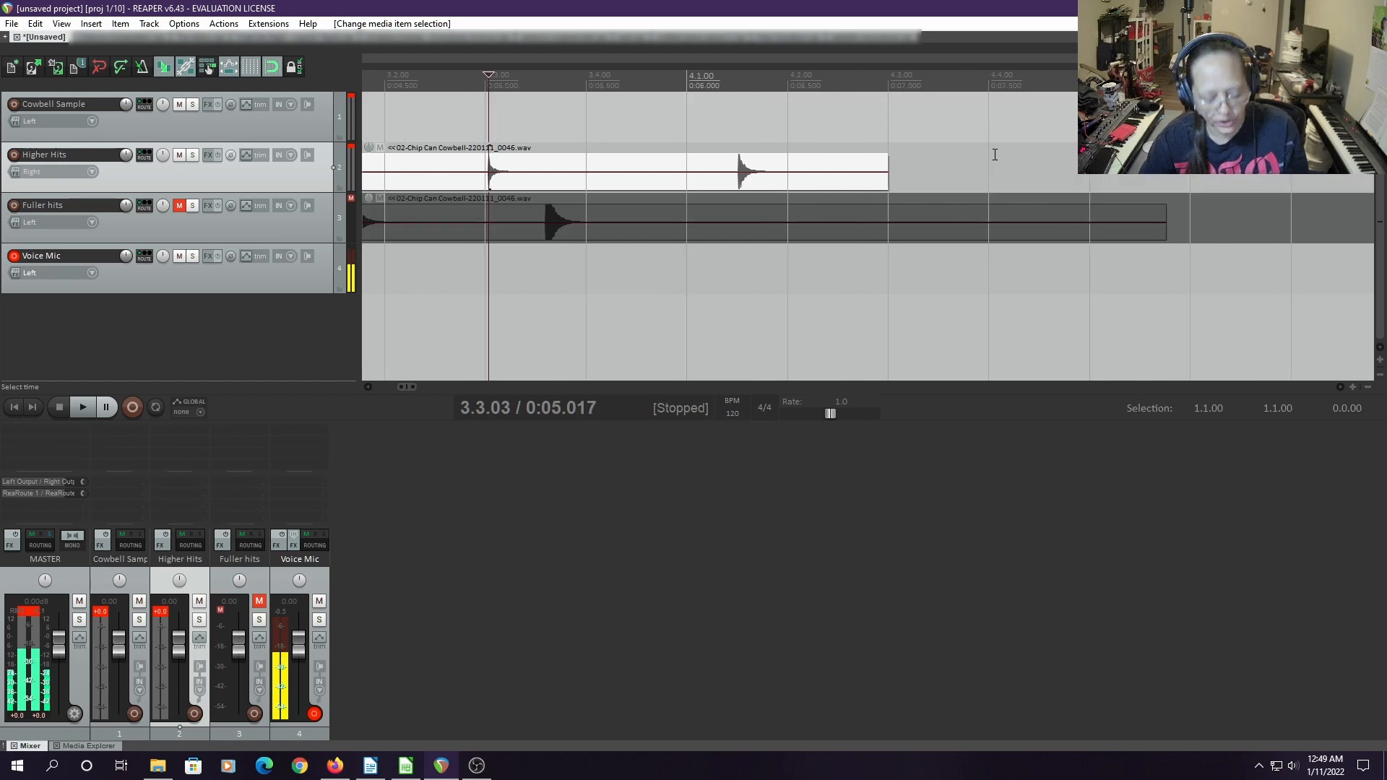
key(shift+Tab)
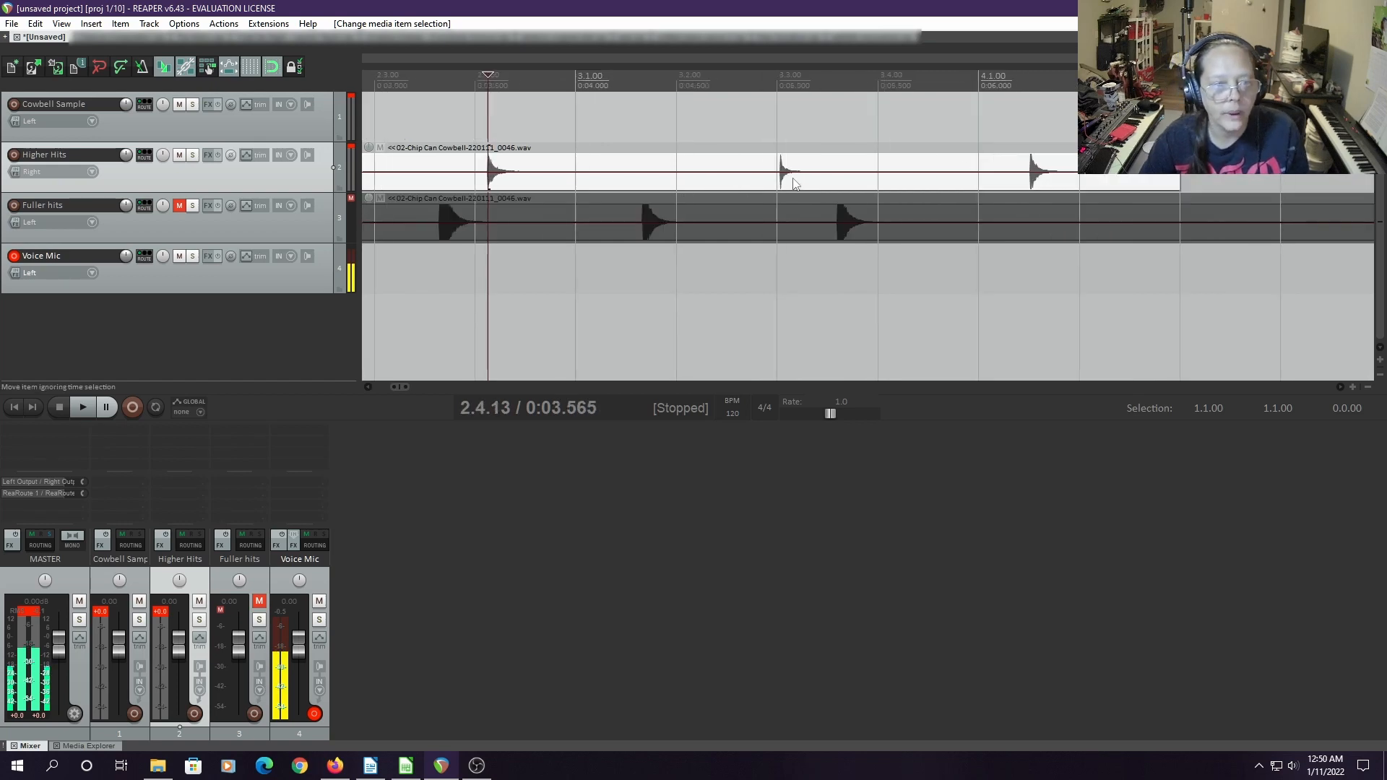
key(s)
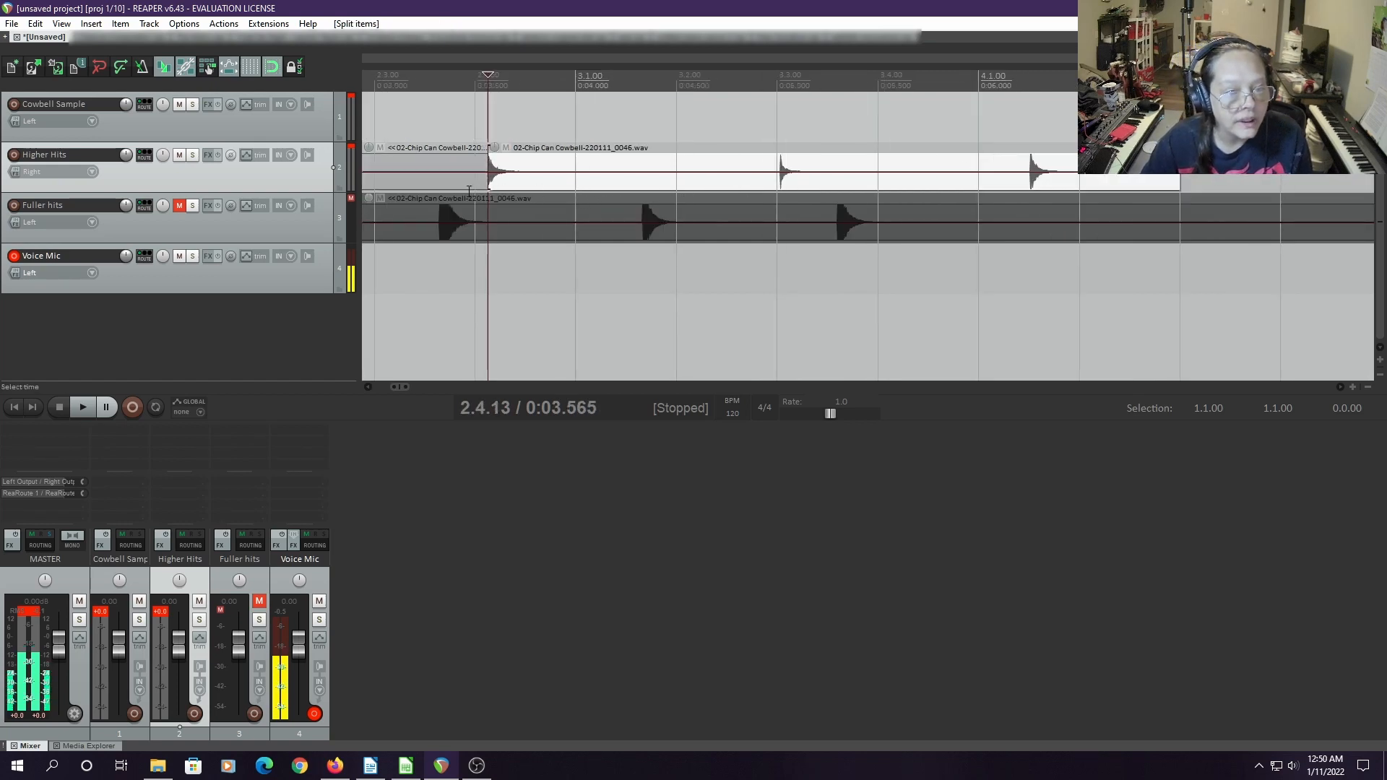
click(458, 186)
key(Delete)
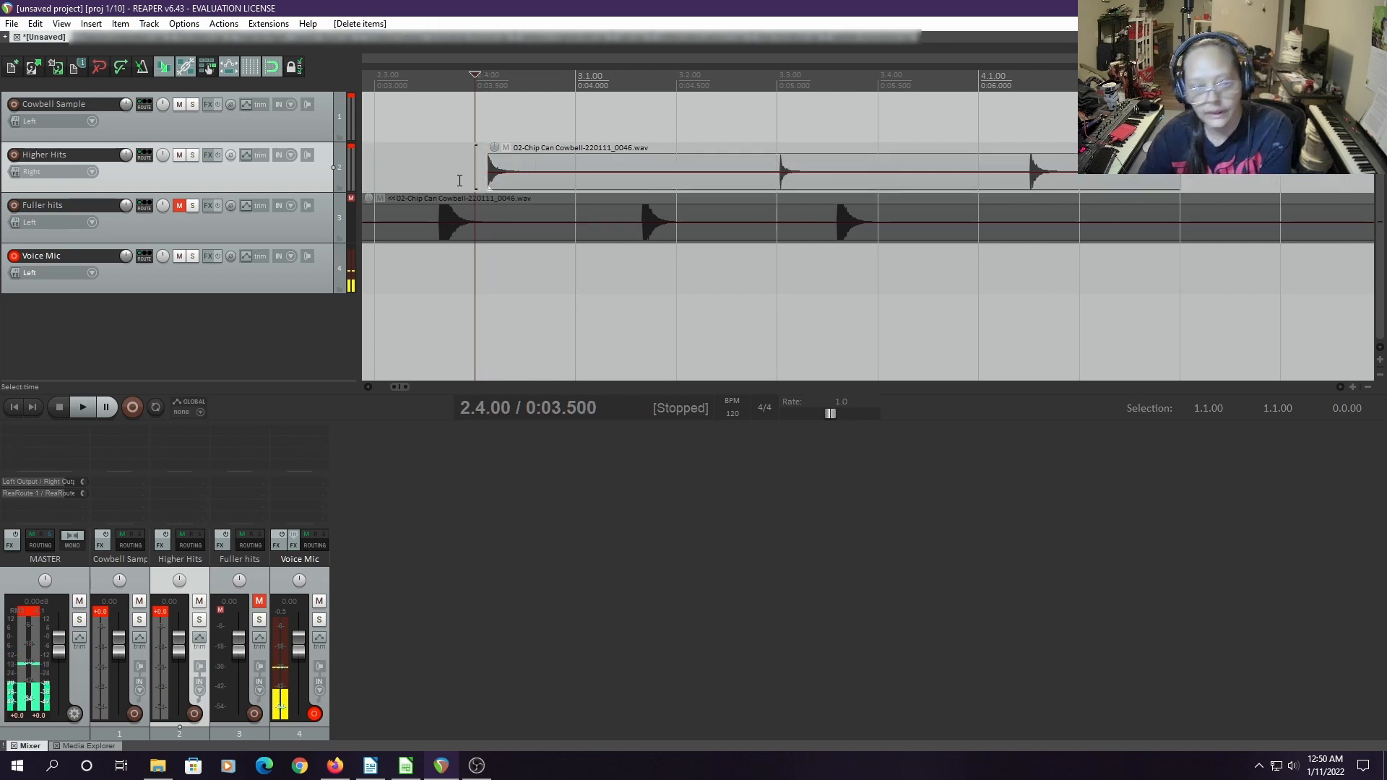
Move the trimmed Higher Hits item to the project start at 1.1.00
drag(401, 391, 380, 386)
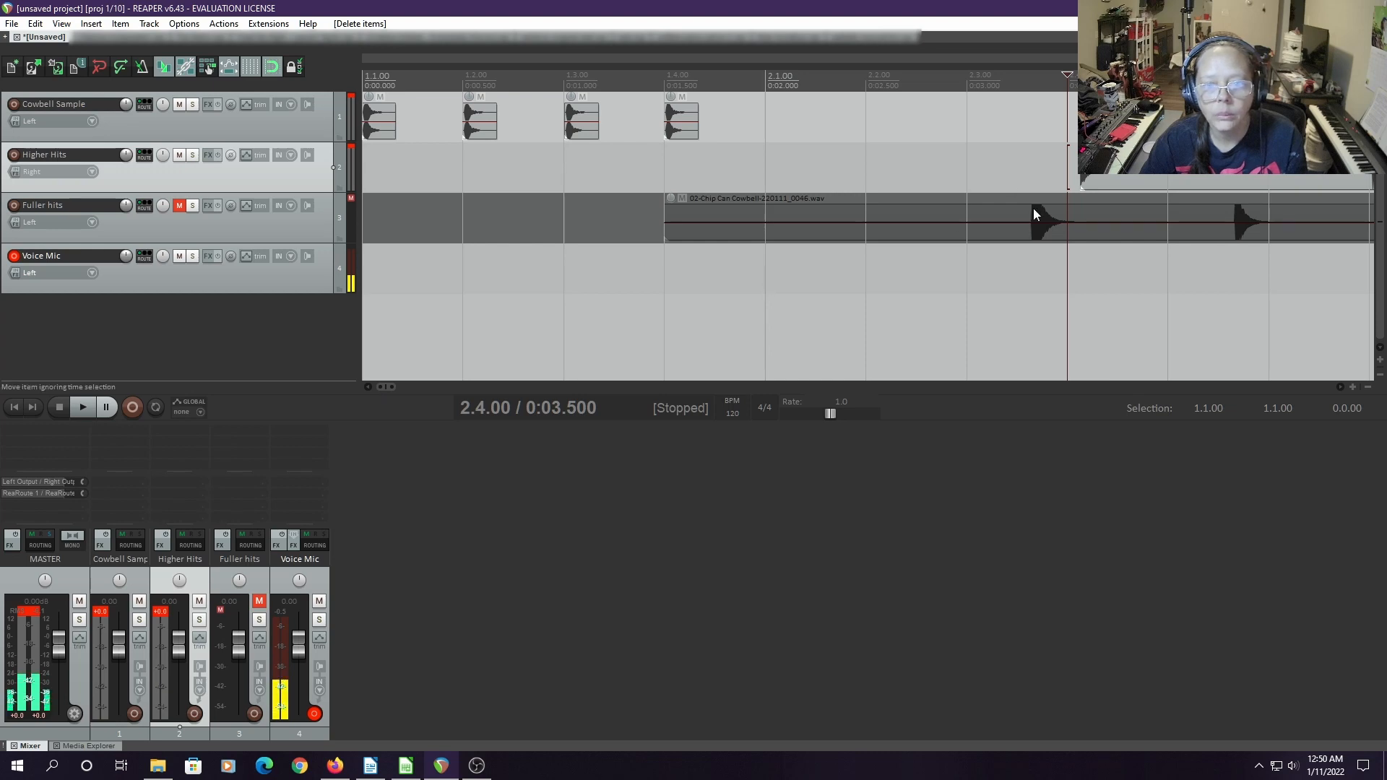
drag(1164, 180, 918, 175)
drag(856, 173, 722, 166)
drag(918, 187, 461, 186)
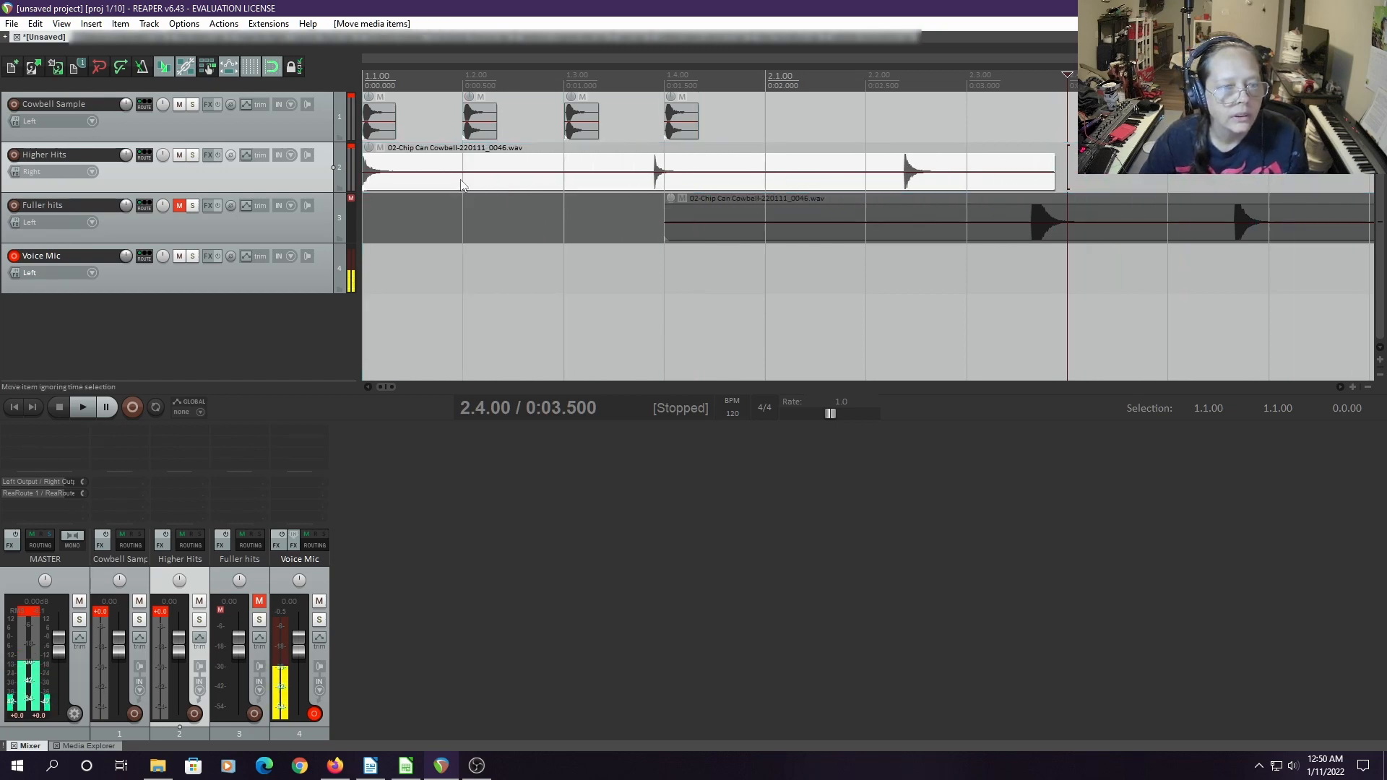
Split the Higher Hits item at 1.2.00 and mute the portion after the split
click(461, 186)
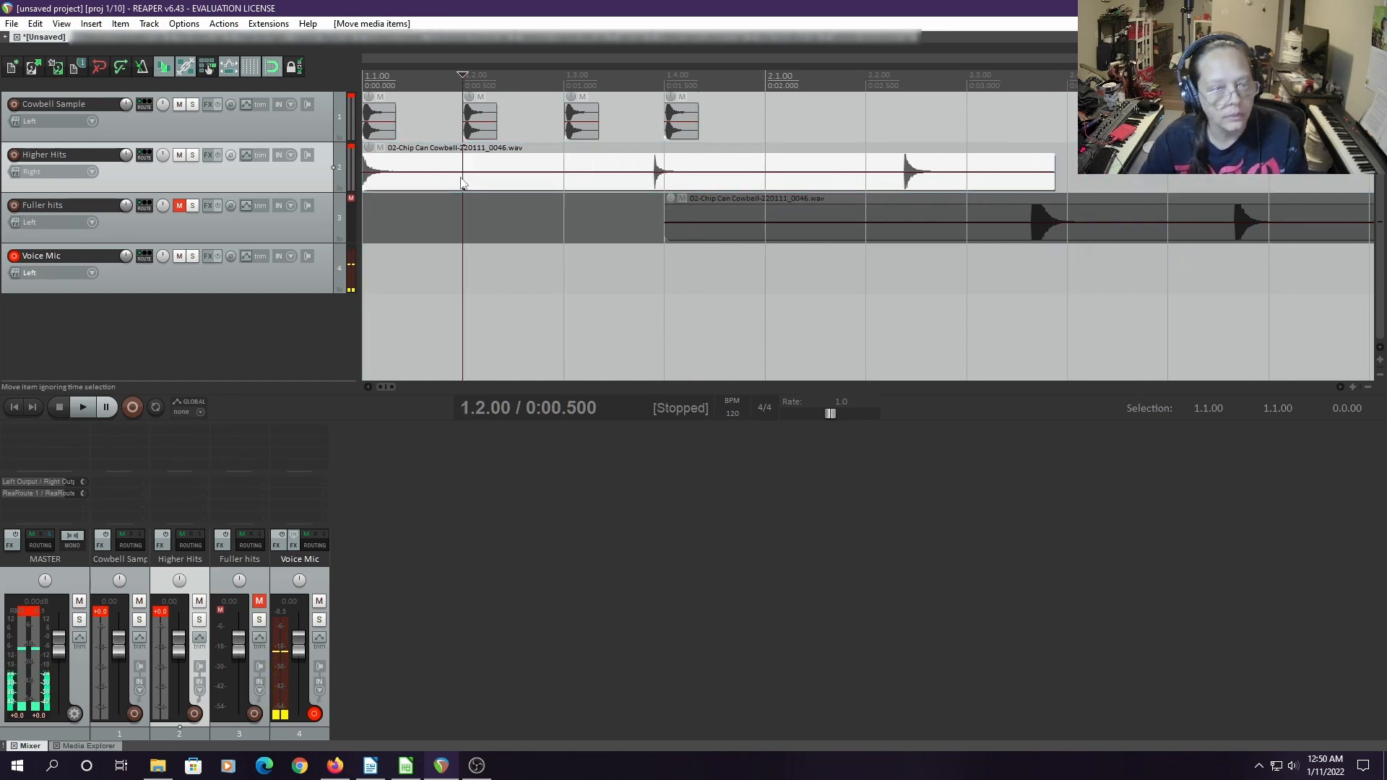
key(s)
click(480, 148)
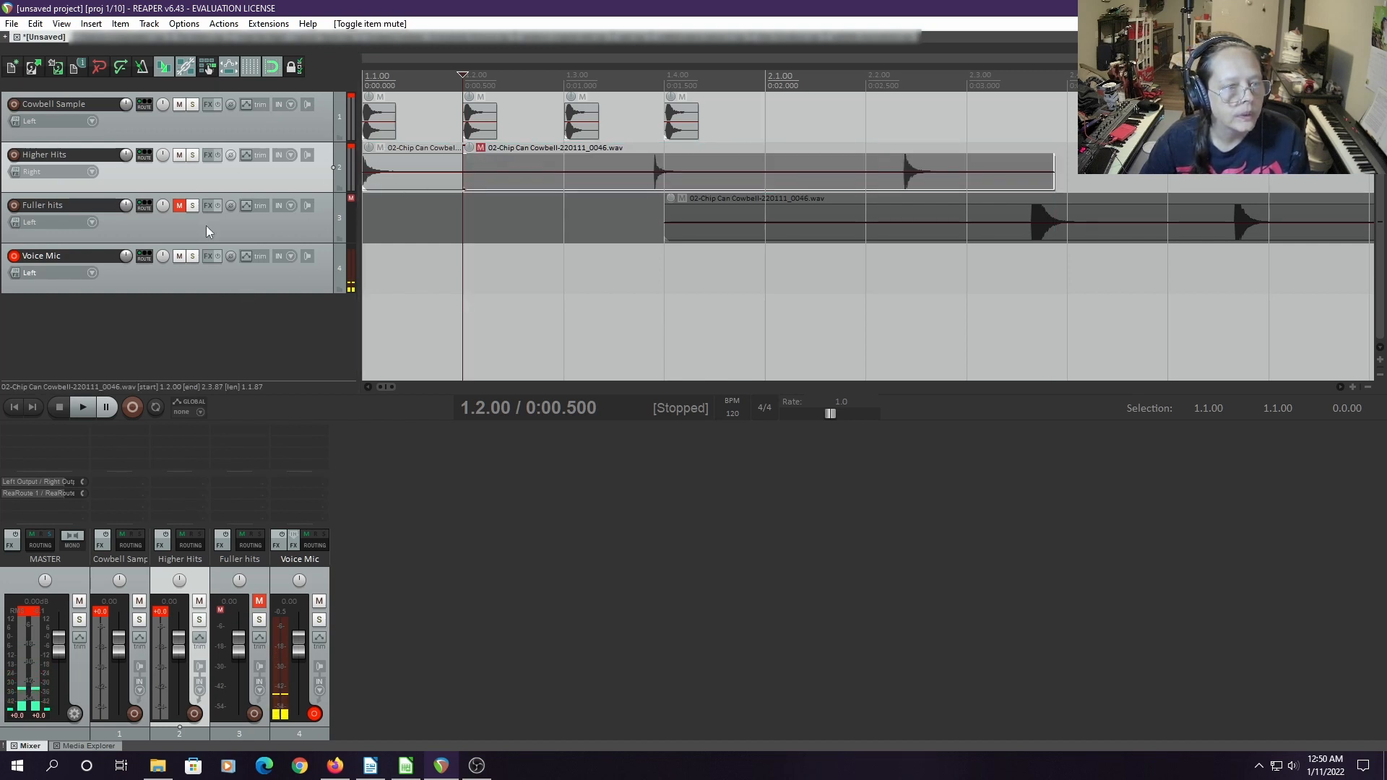
Play the first Higher Hits hit together with the cowbell sample from the project start
click(12, 412)
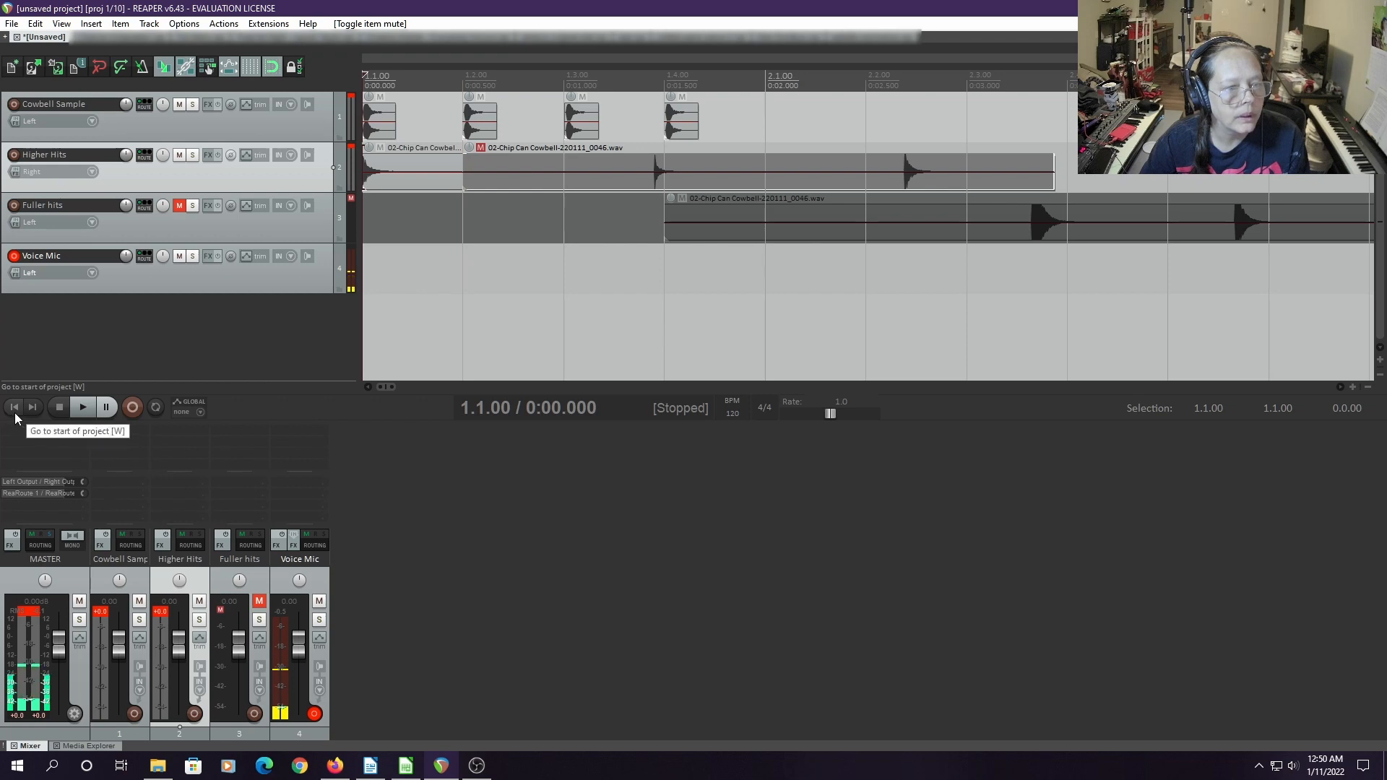
key(space)
key(space)
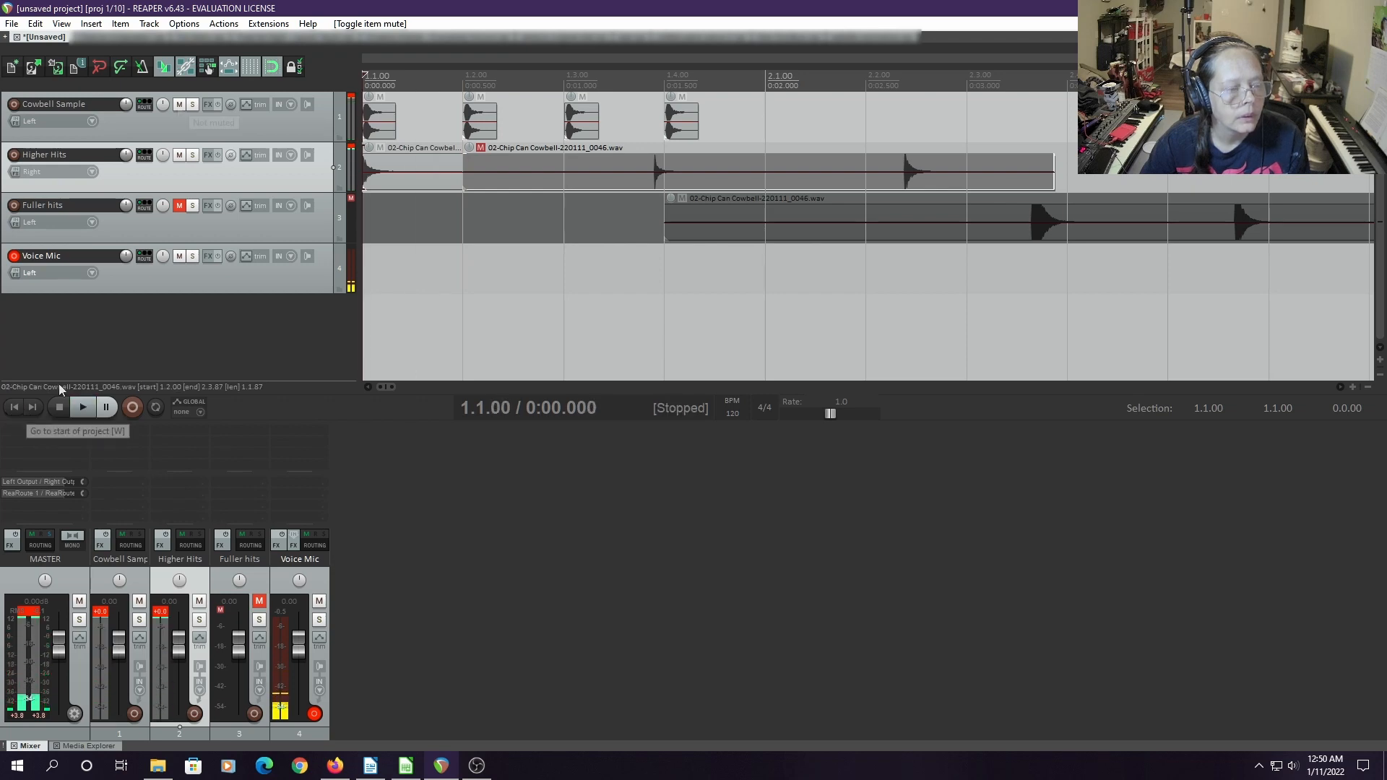
Add the ReaEQ (Cockos) plug-in to the Higher Hits track and move its window clear of the track controls
click(208, 155)
click(42, 303)
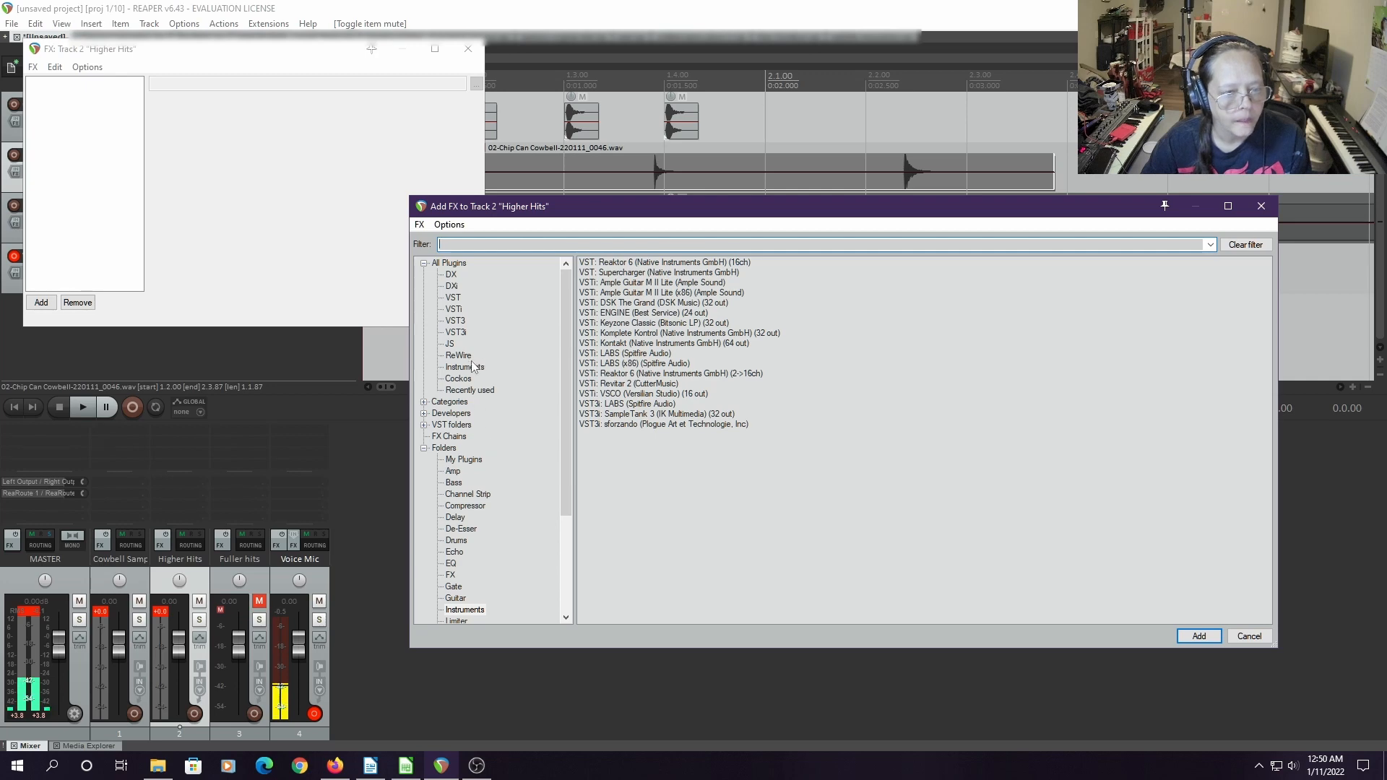
click(461, 378)
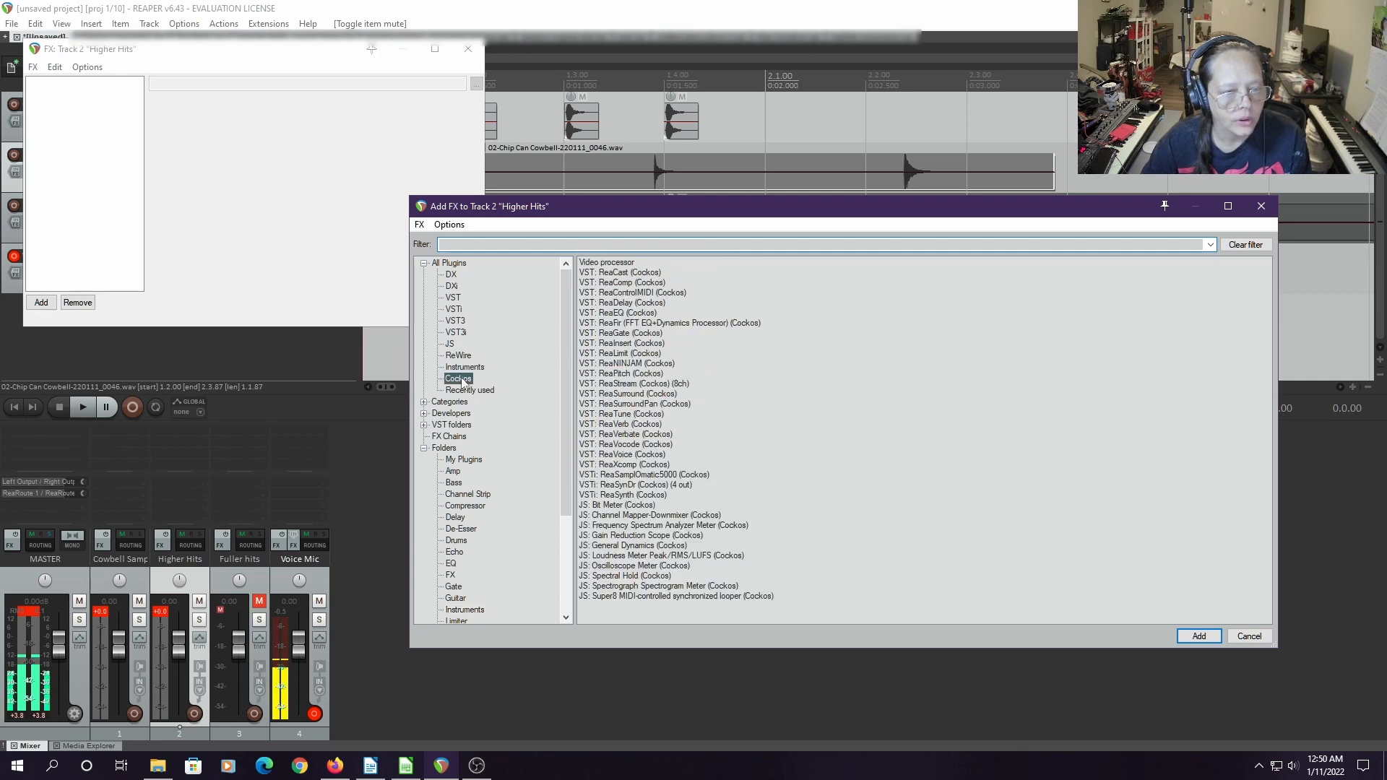
click(608, 314)
click(1217, 635)
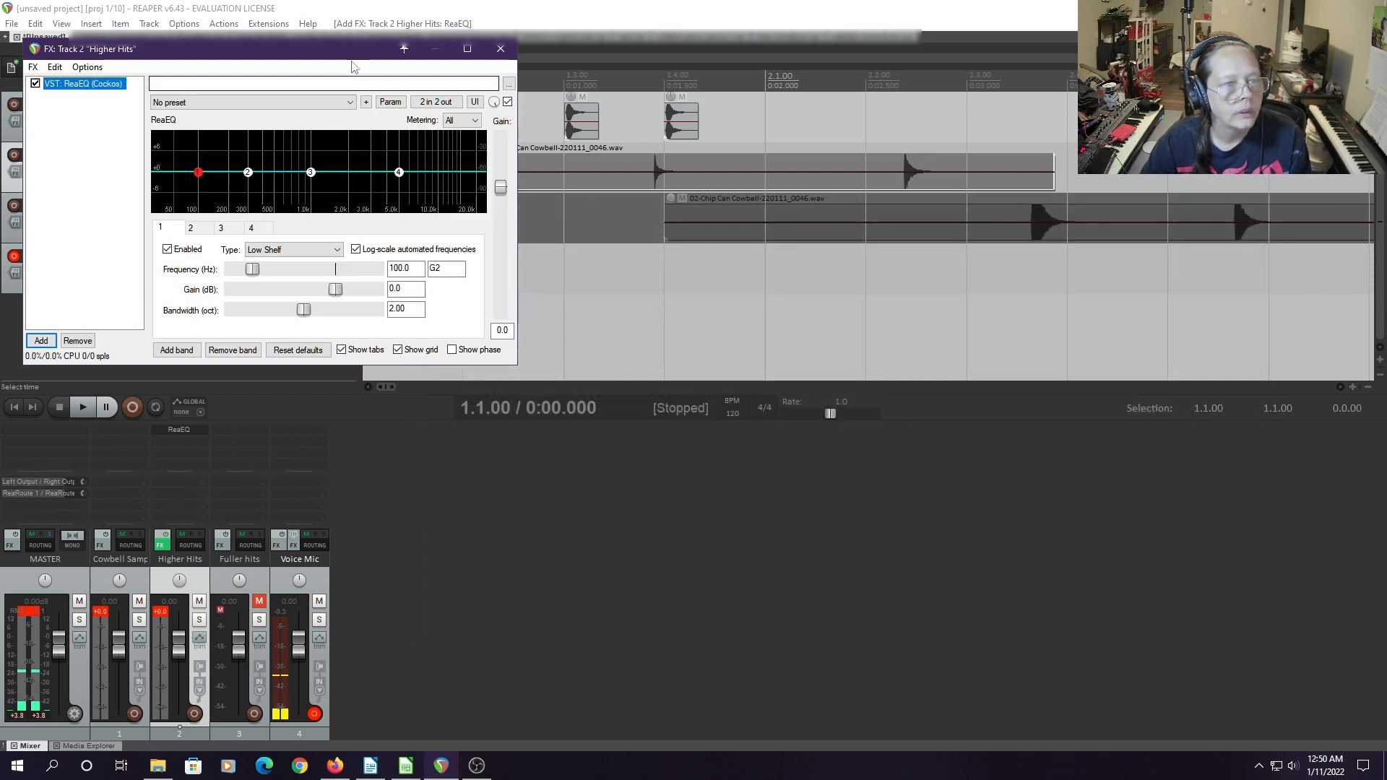
drag(352, 58, 771, 270)
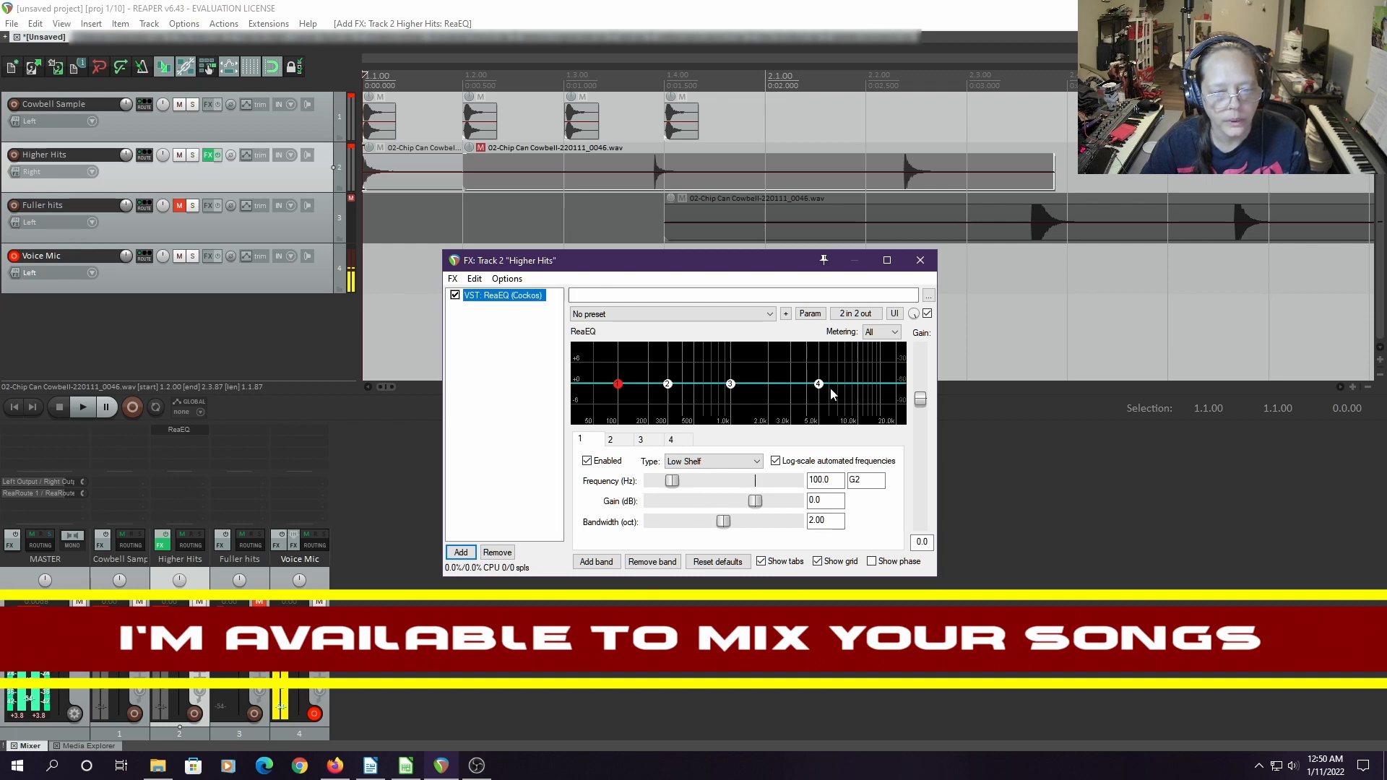
Change ReaEQ band 4 on the Higher Hits track to a Low Pass filter
click(819, 387)
click(696, 462)
click(698, 462)
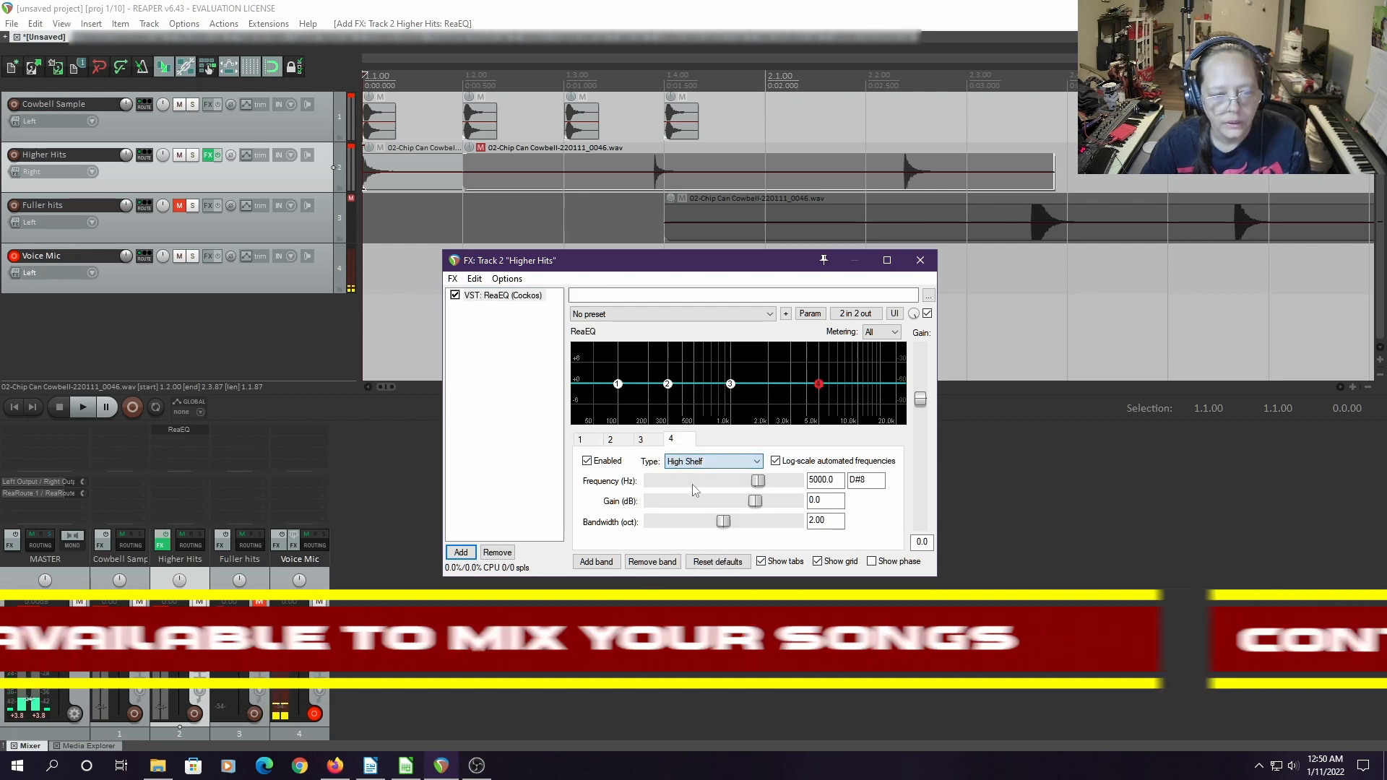
click(700, 462)
click(703, 504)
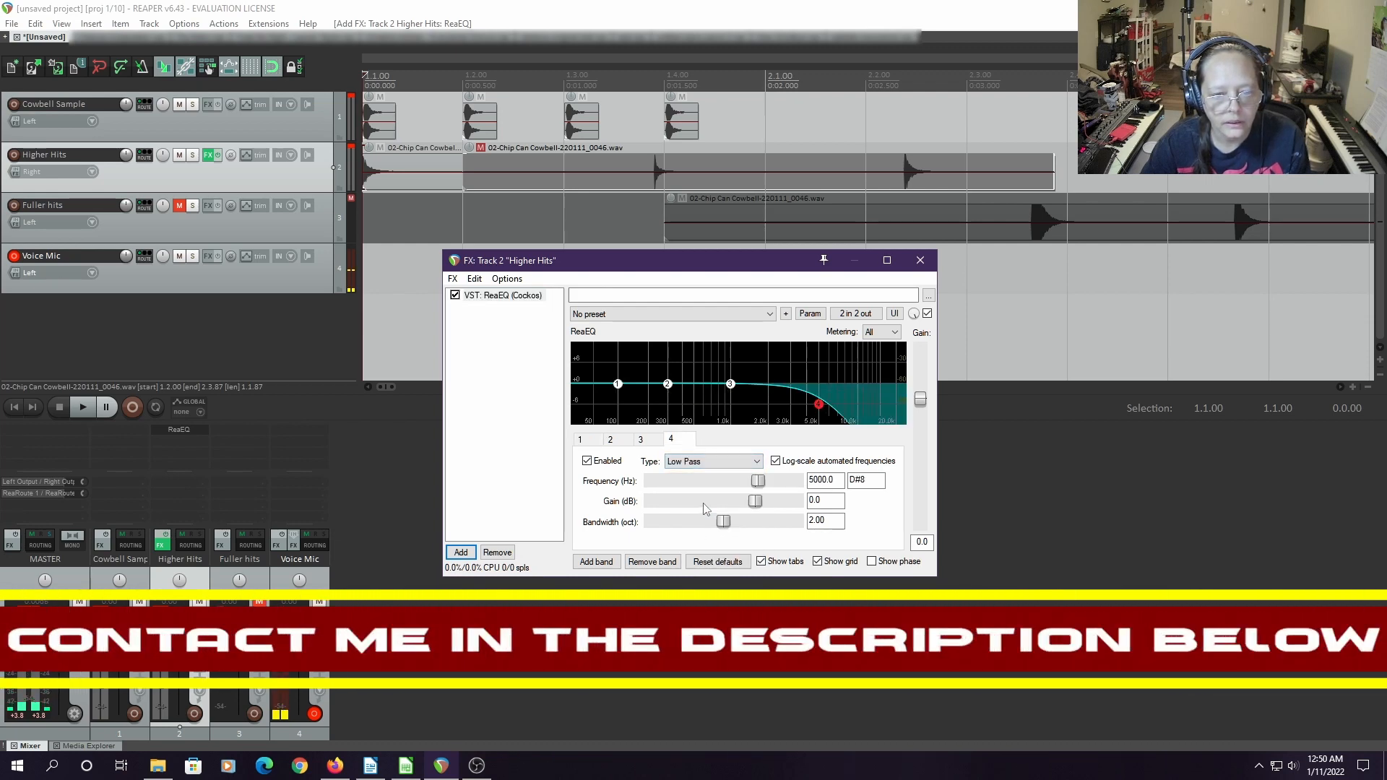
Audition the low-passed Higher Hits hit from the project start, muting the Cowbell Sample track to hear it alone
key(space)
key(space)
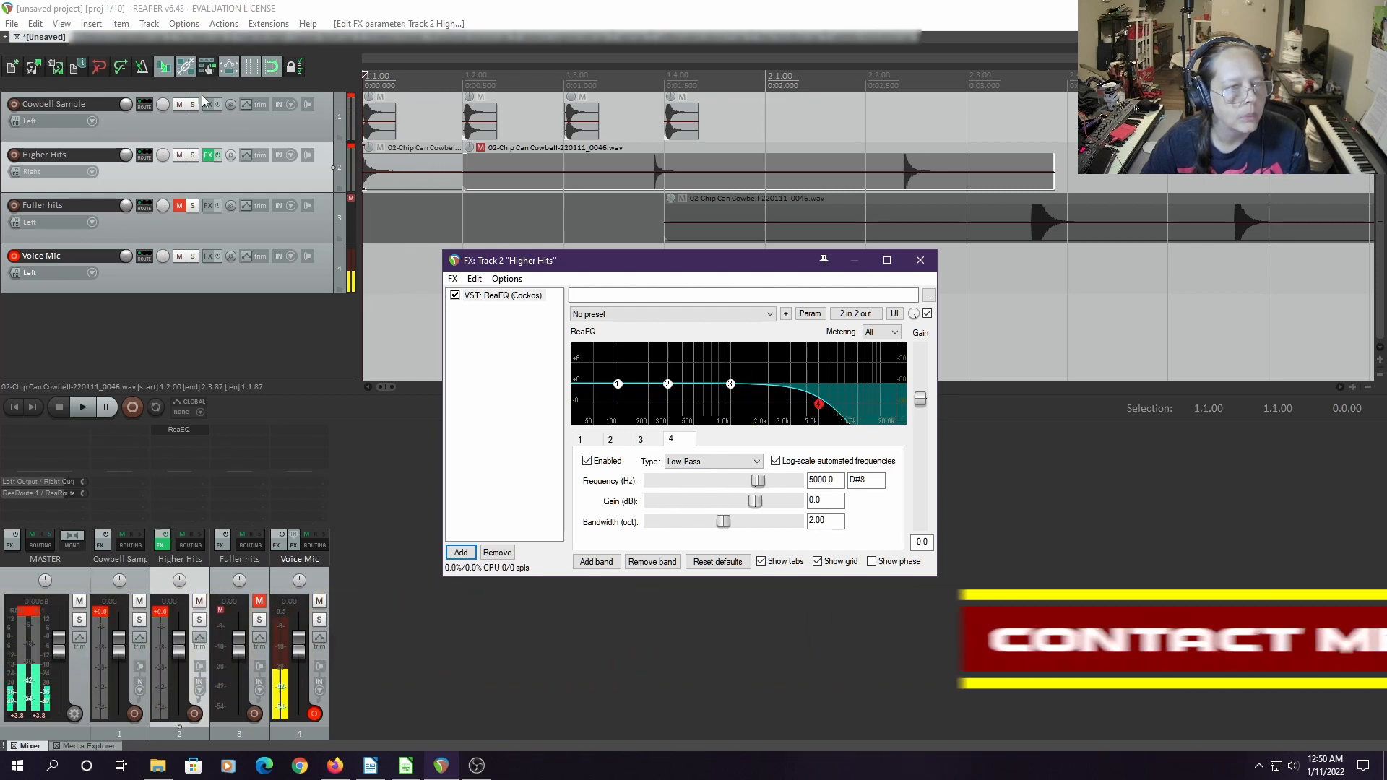
click(179, 104)
key(space)
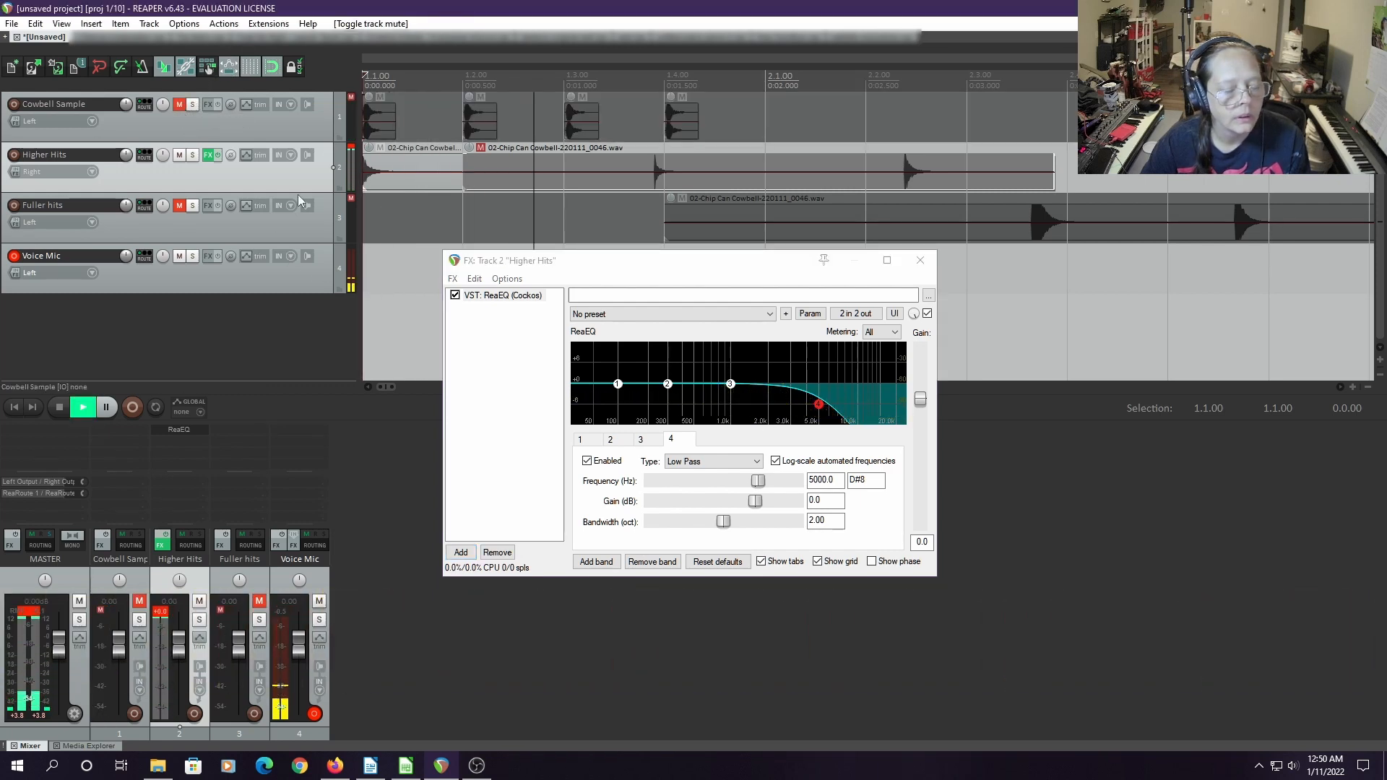
key(space)
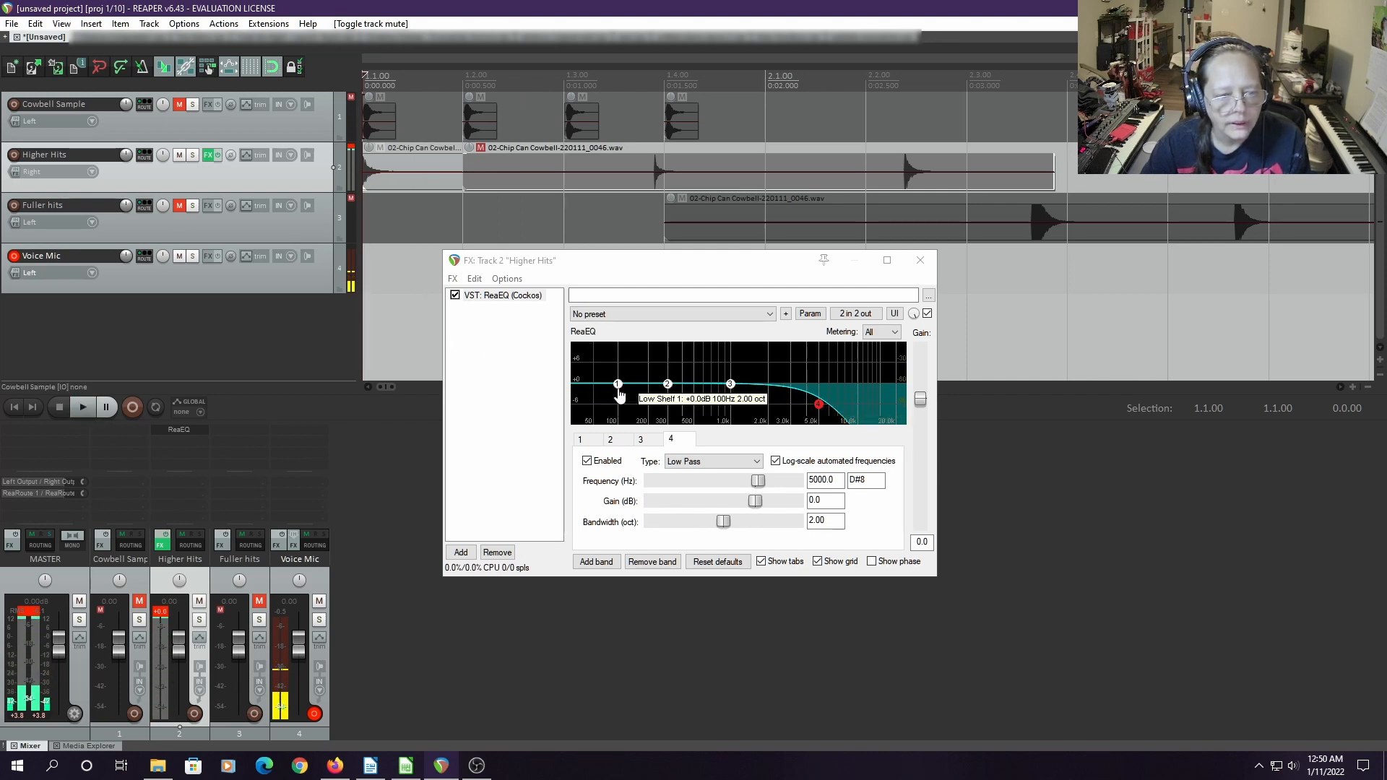
Boost ReaEQ band 1 by 3.5 dB at about 104 Hz and change its type to Band
drag(618, 392, 619, 377)
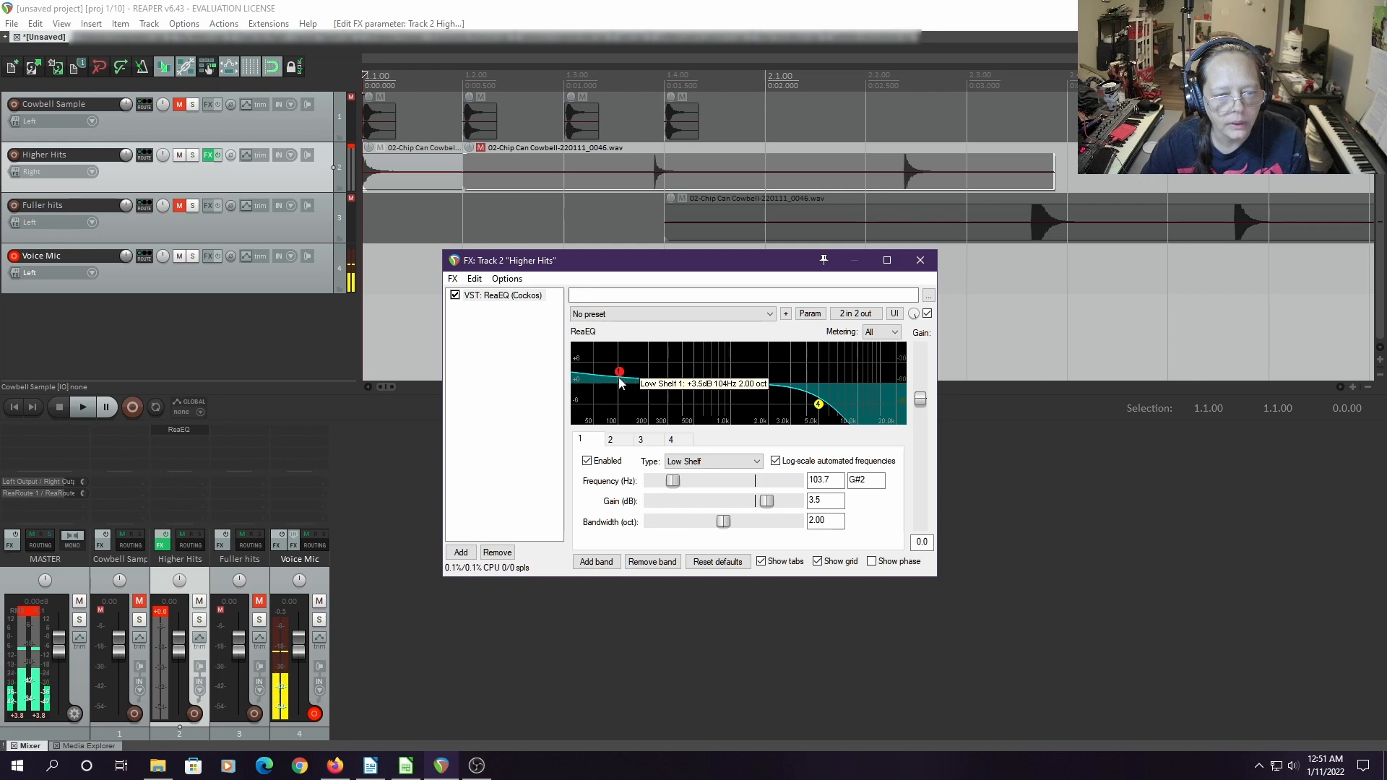
click(679, 466)
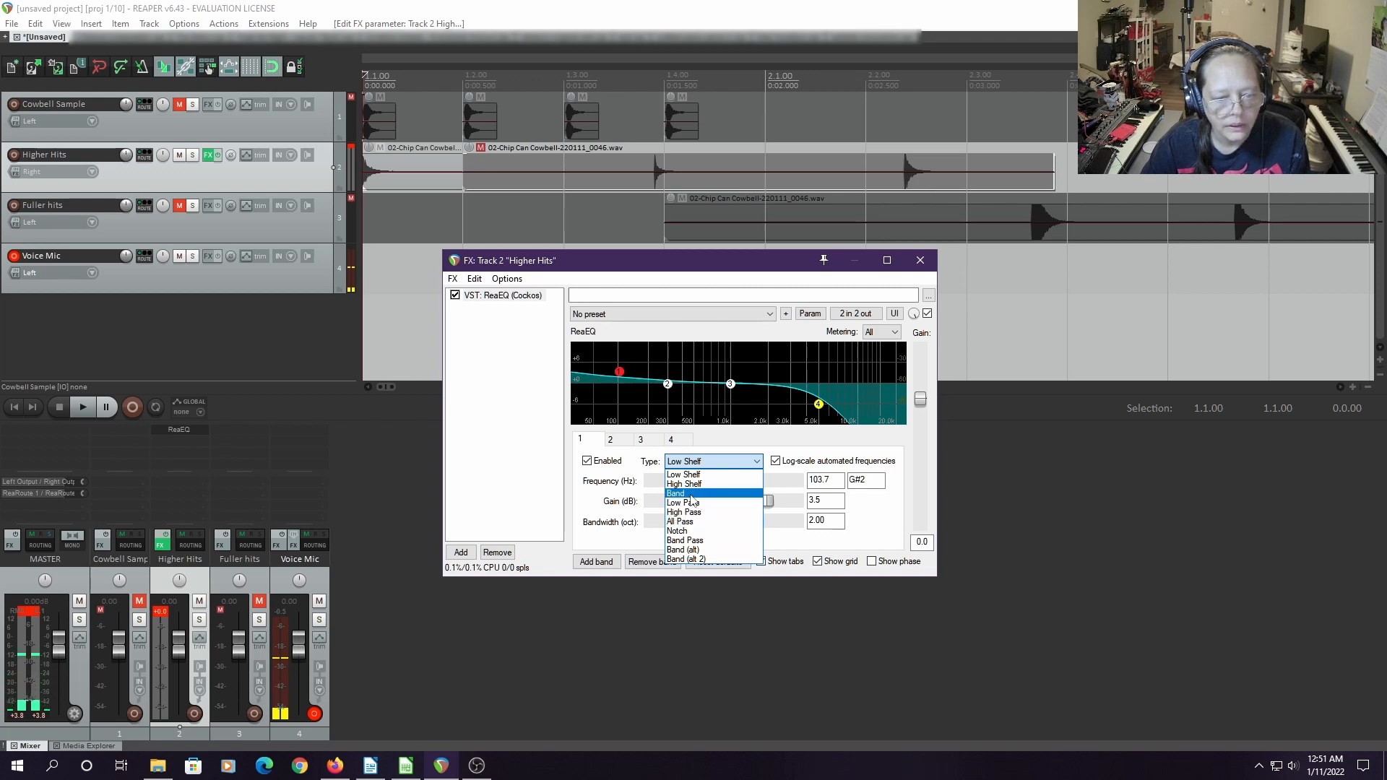
click(677, 493)
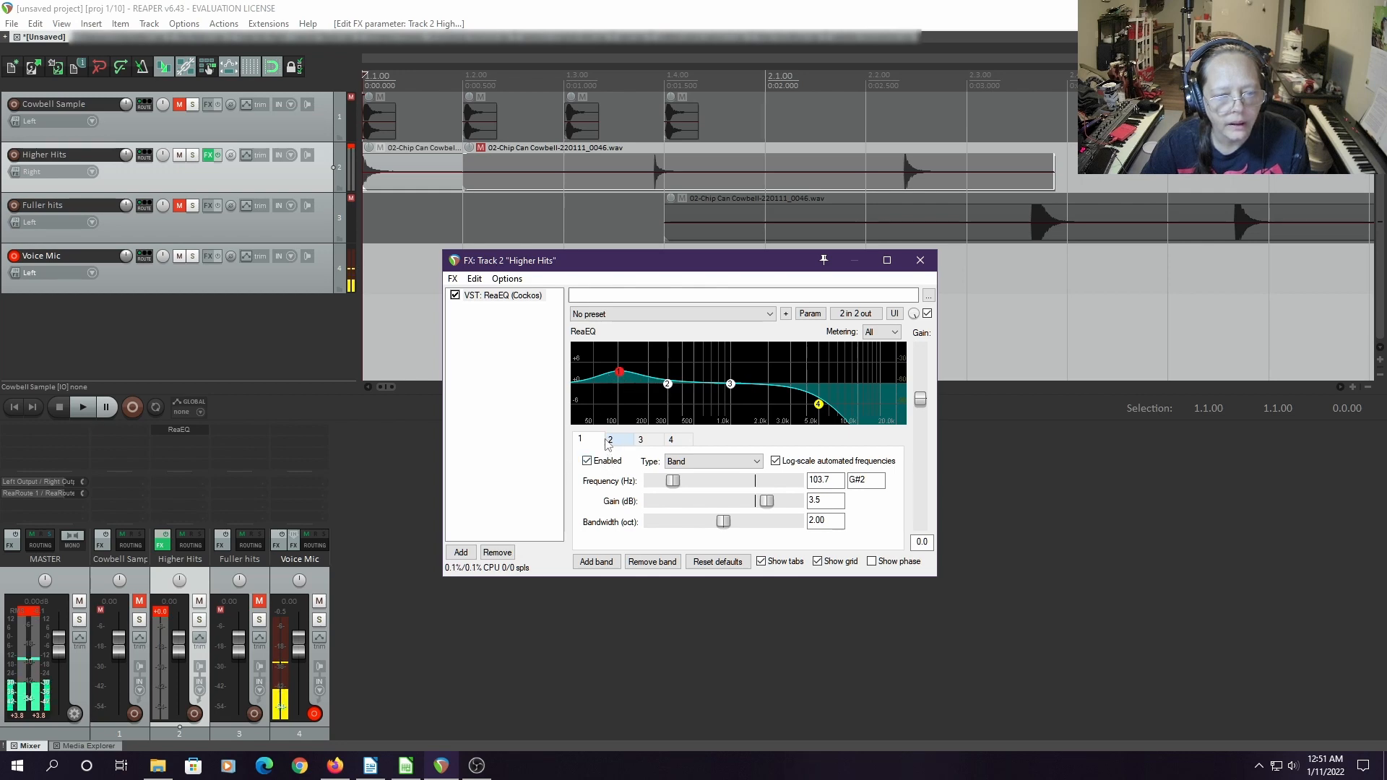
Add a fifth ReaEQ band and make it a High Pass filter at about 59 Hz
click(603, 562)
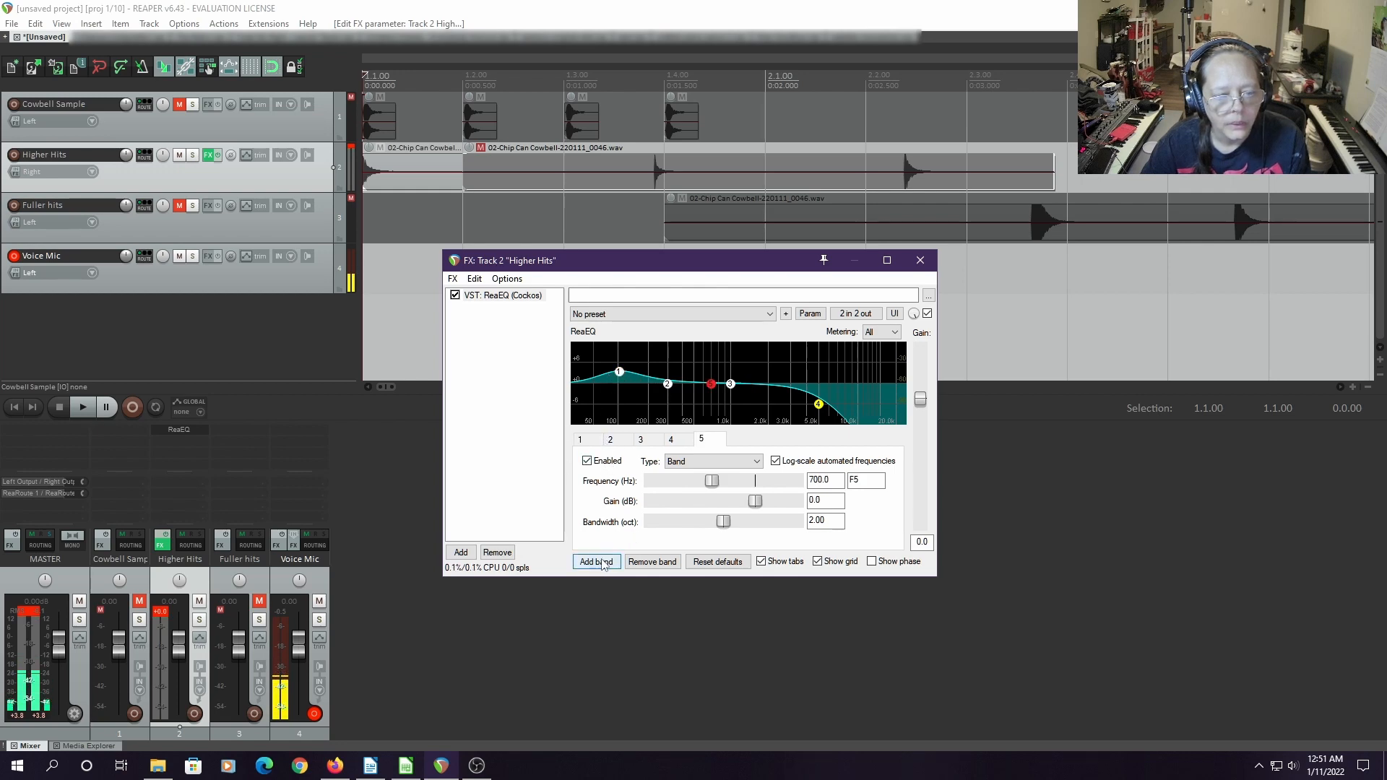
click(708, 466)
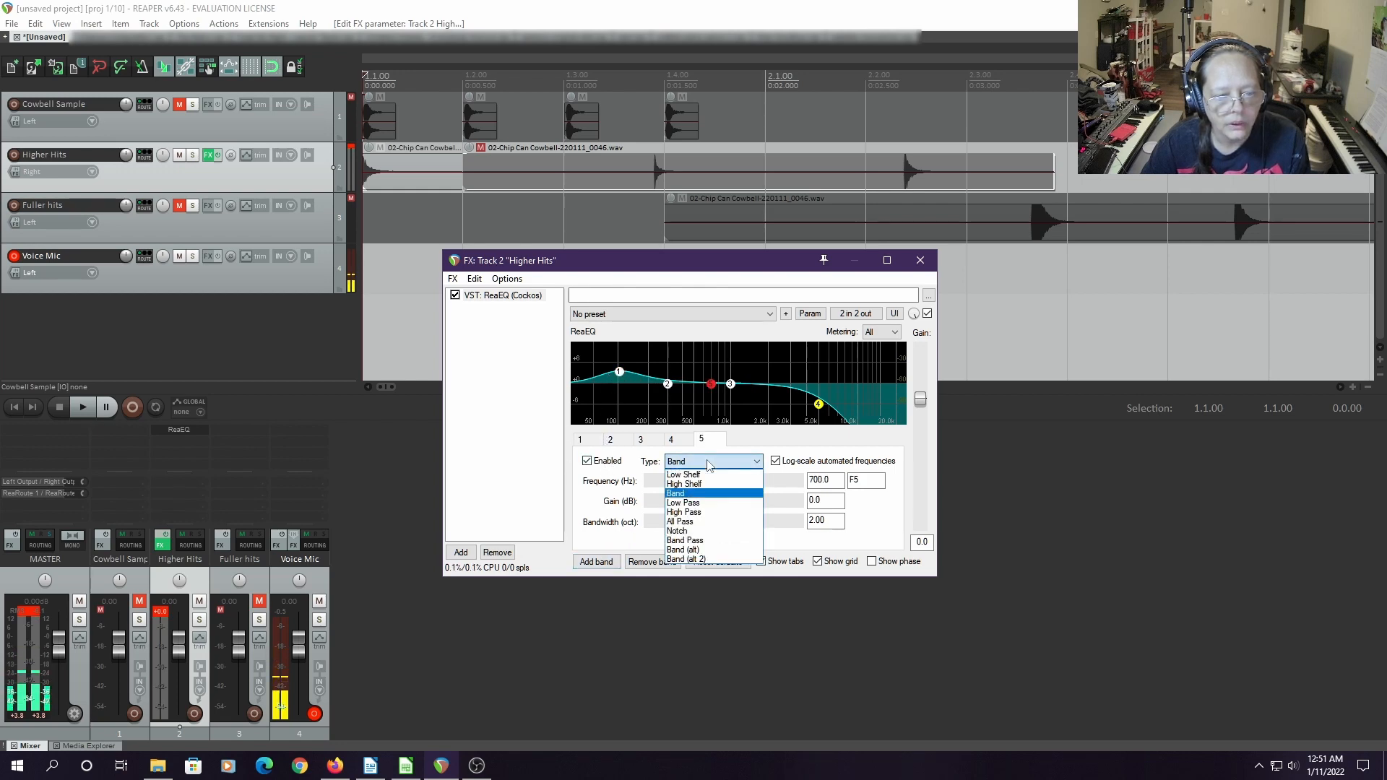
click(686, 512)
drag(711, 405, 600, 403)
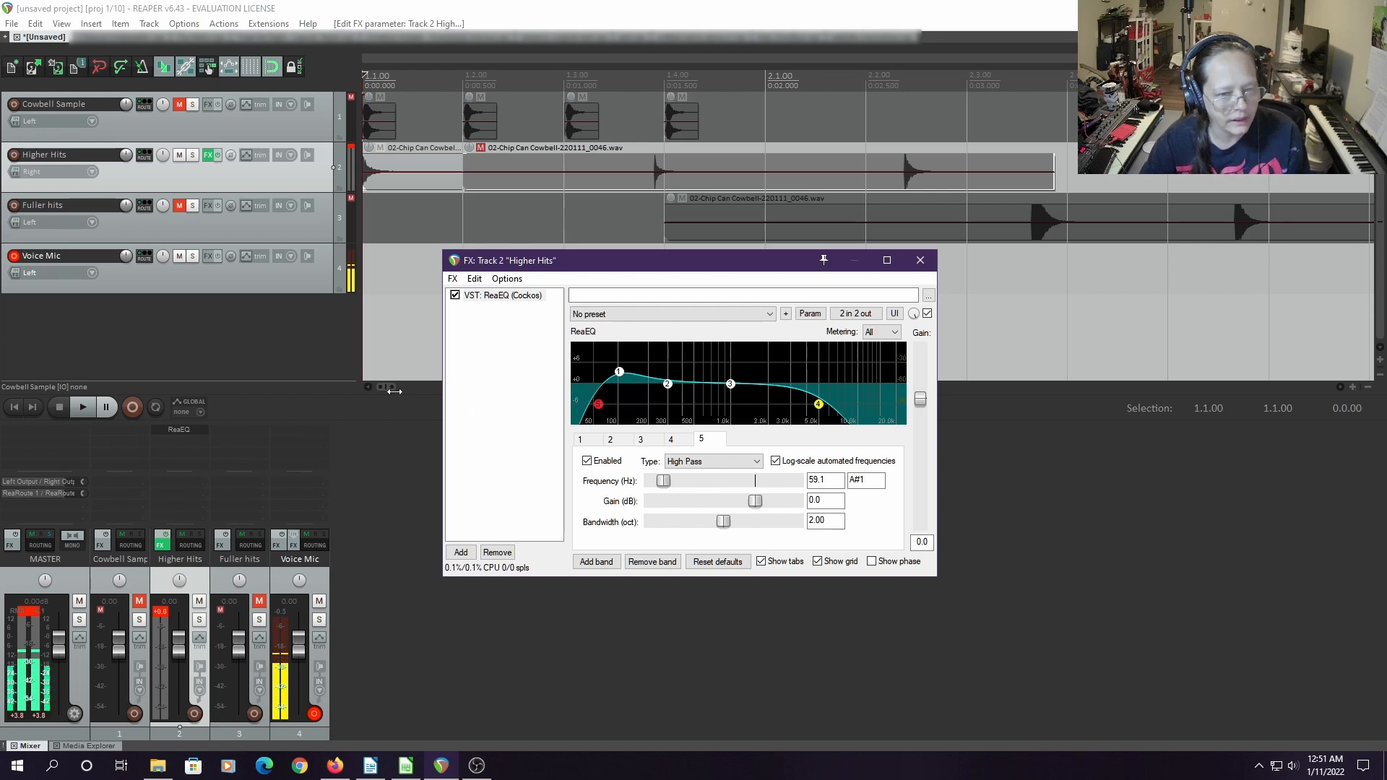
Compare the filtered Higher Hits hit with the cowbell sample by switching mutes, leaving Cowbell Sample muted and Higher Hits audible
key(space)
key(space)
key(space)
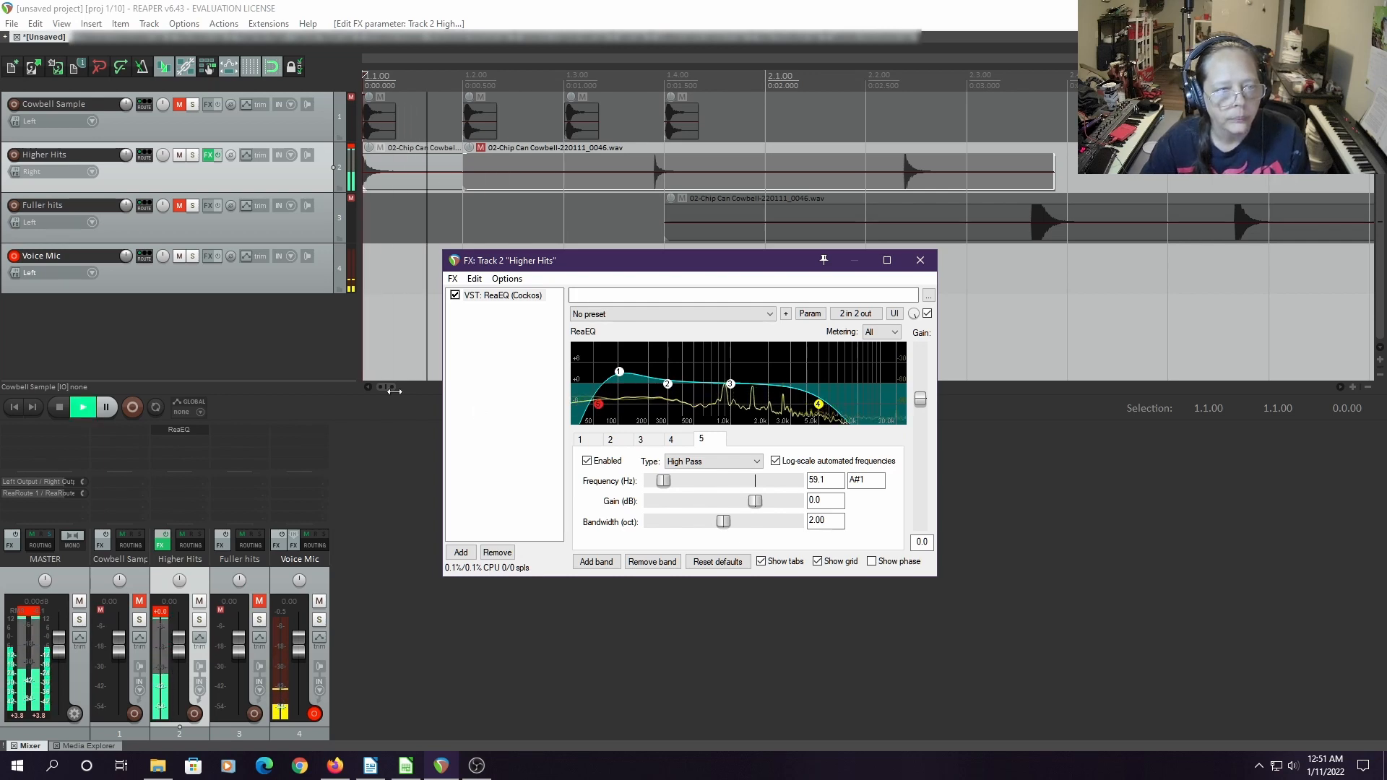
key(space)
click(180, 155)
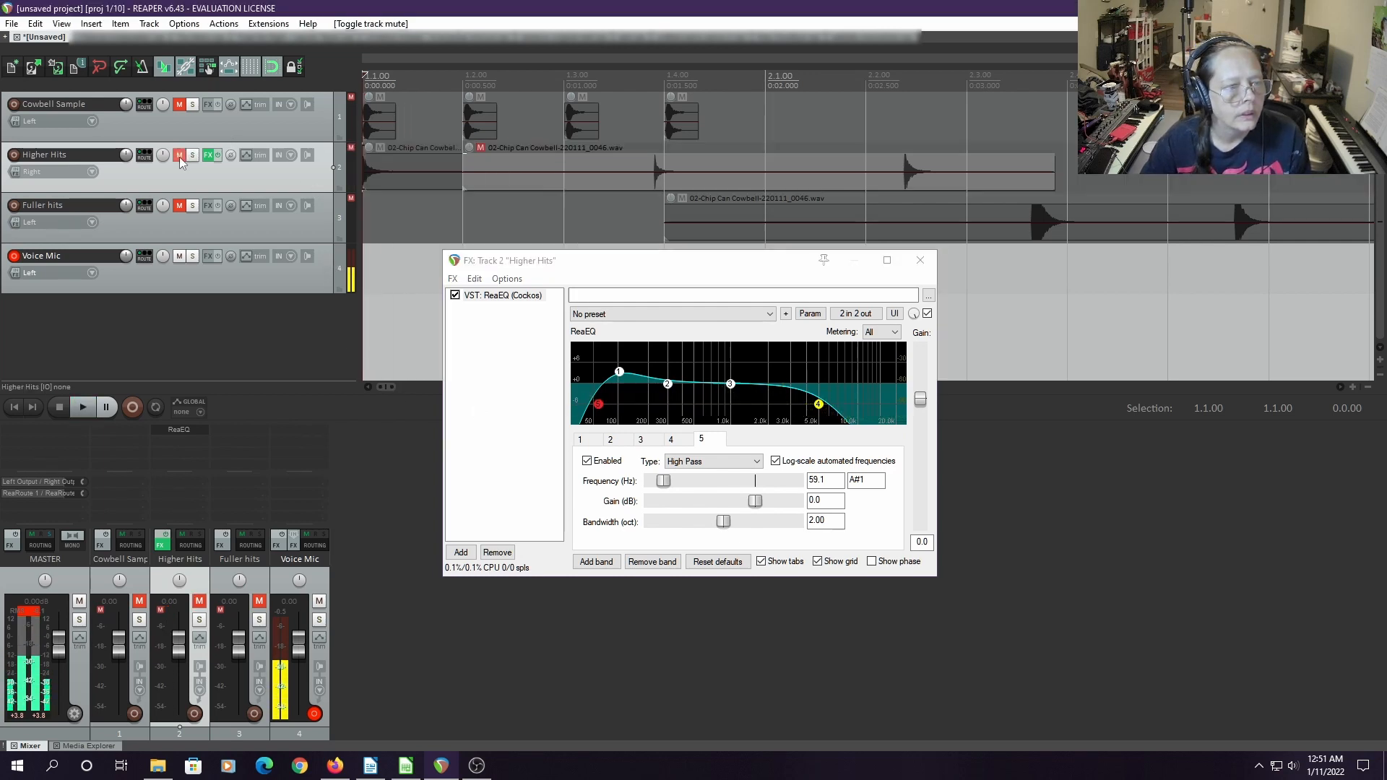
click(179, 106)
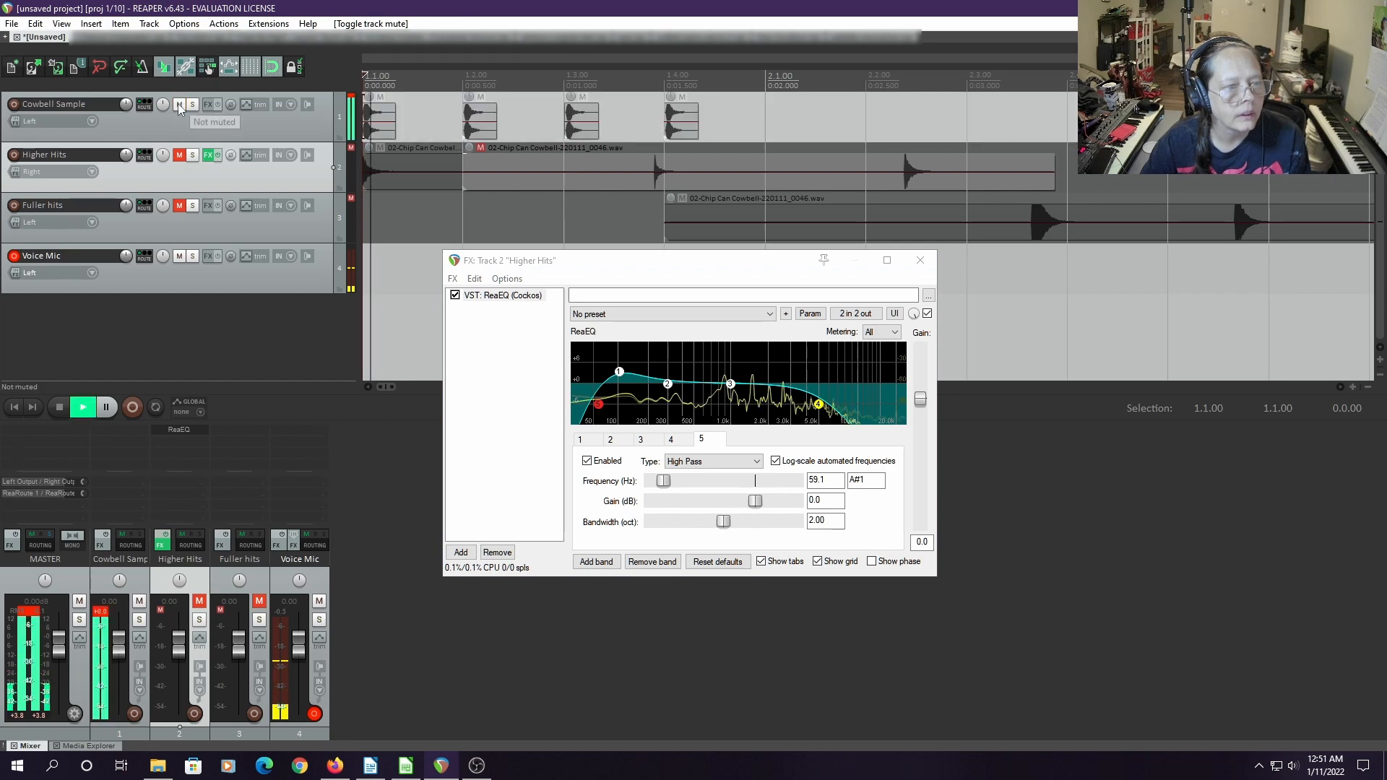
click(180, 156)
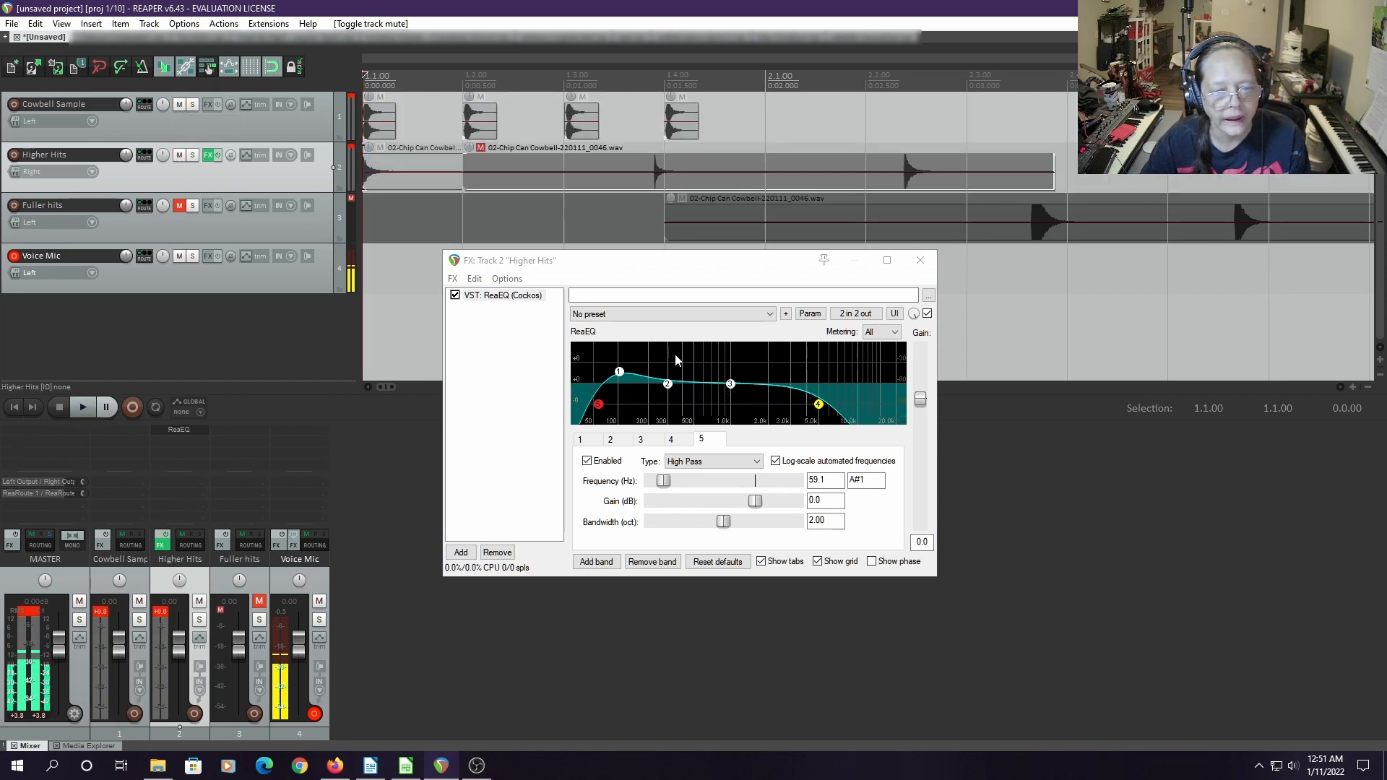
click(179, 104)
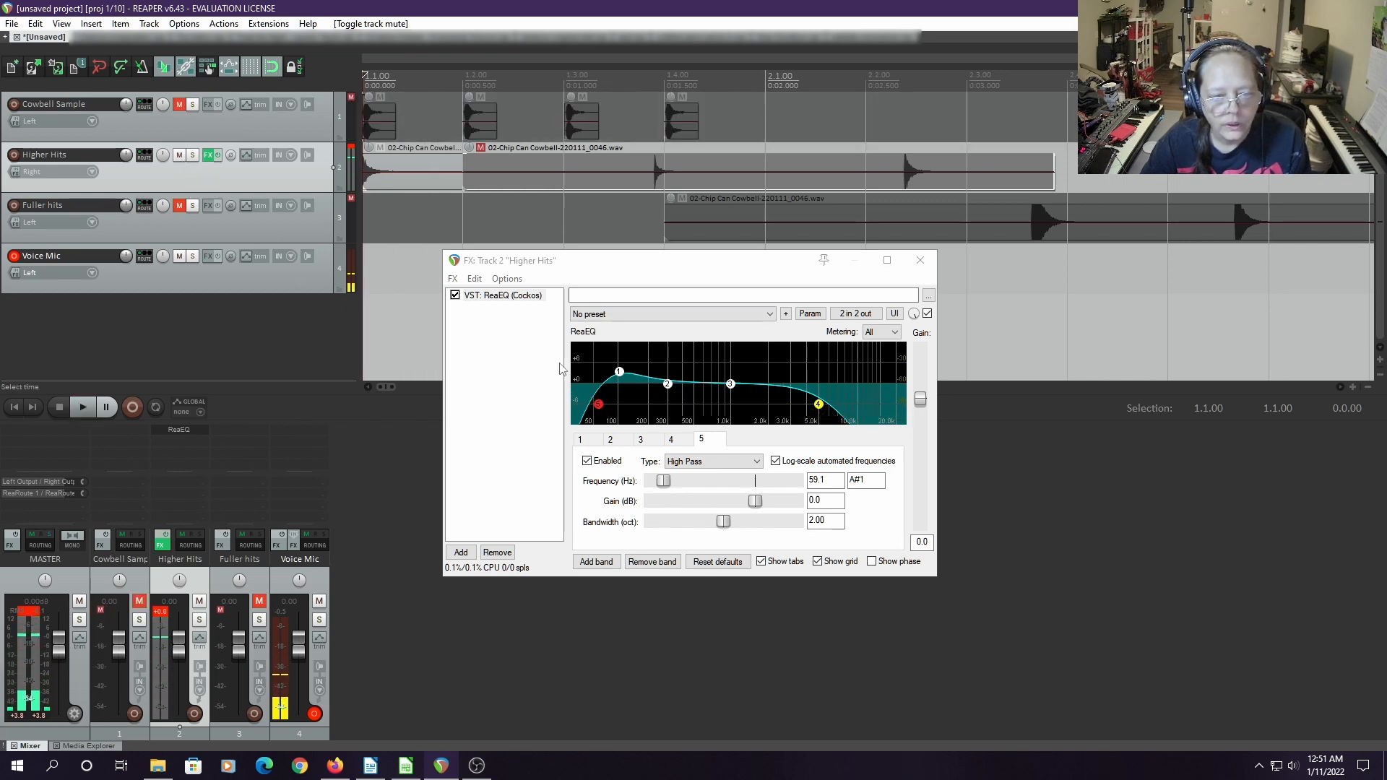
Cut ReaEQ band 3 by 4.6 dB at about 1359 Hz with a 0.44-octave bandwidth and audition the Higher Hits hit
drag(730, 383, 749, 406)
drag(730, 530, 666, 522)
key(space)
key(space)
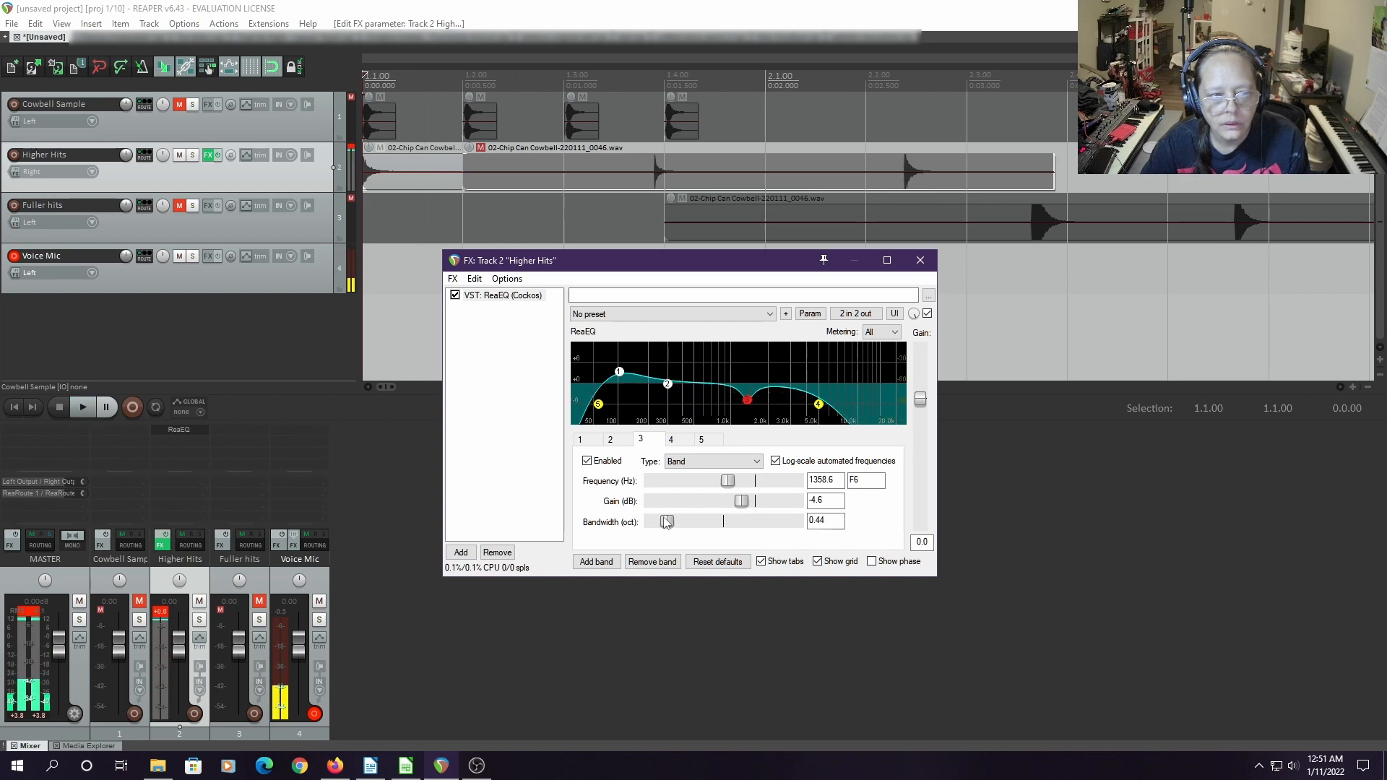
key(space)
key(space)
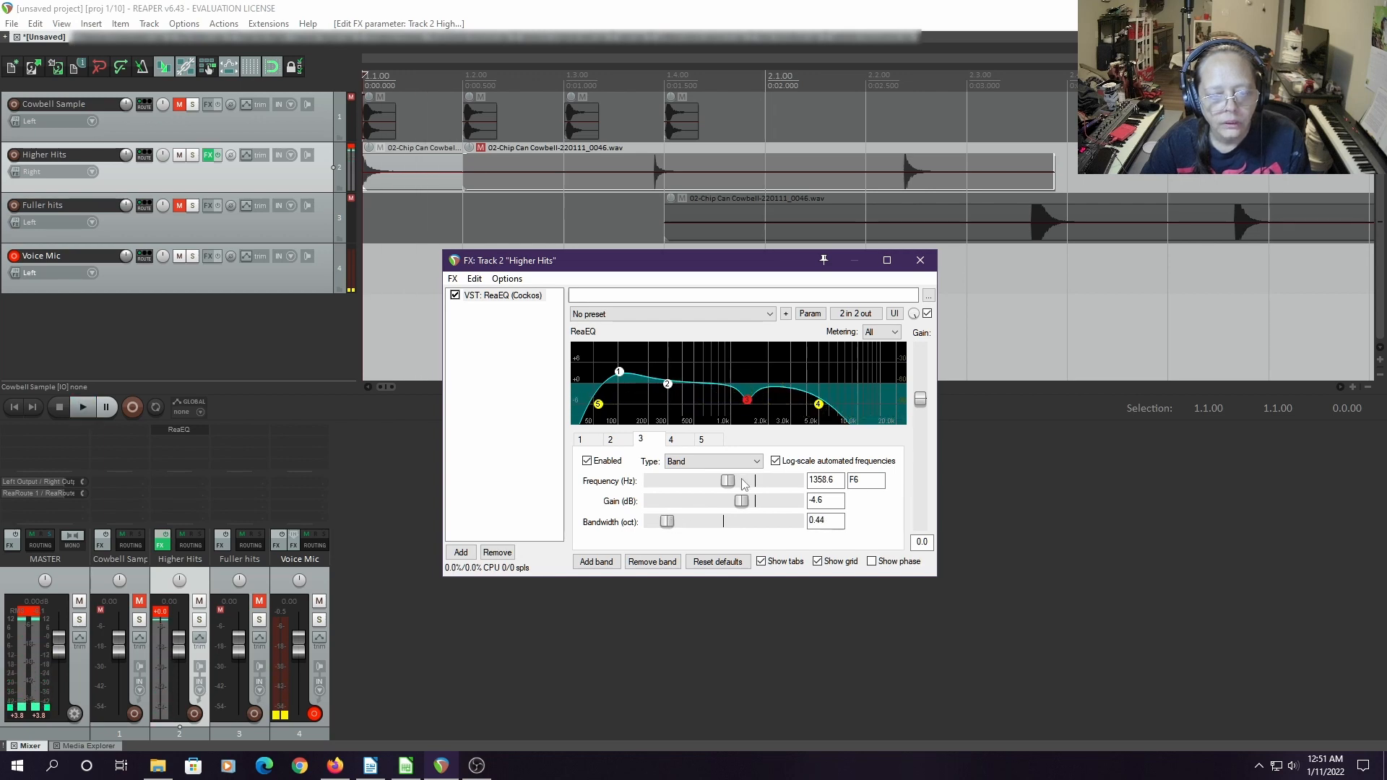
key(space)
key(space)
key(space)
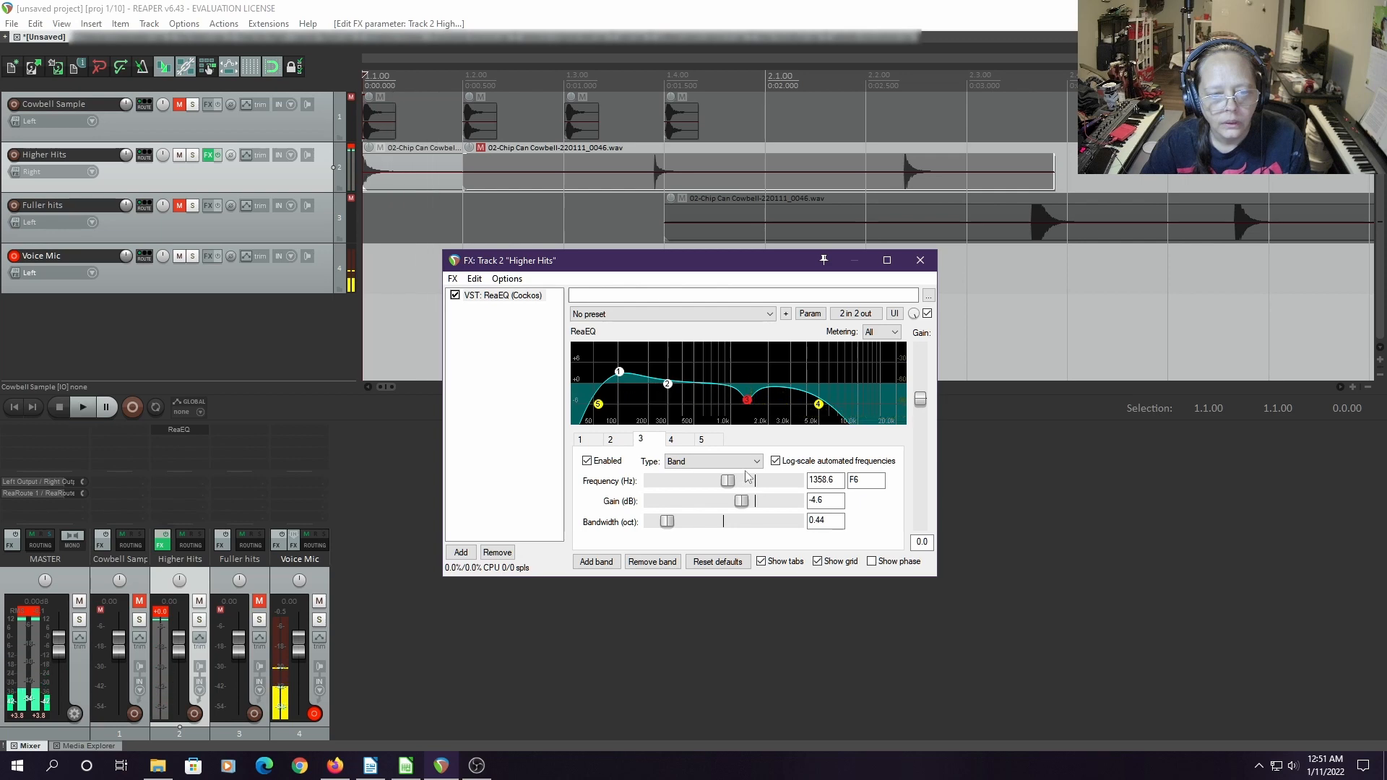
key(space)
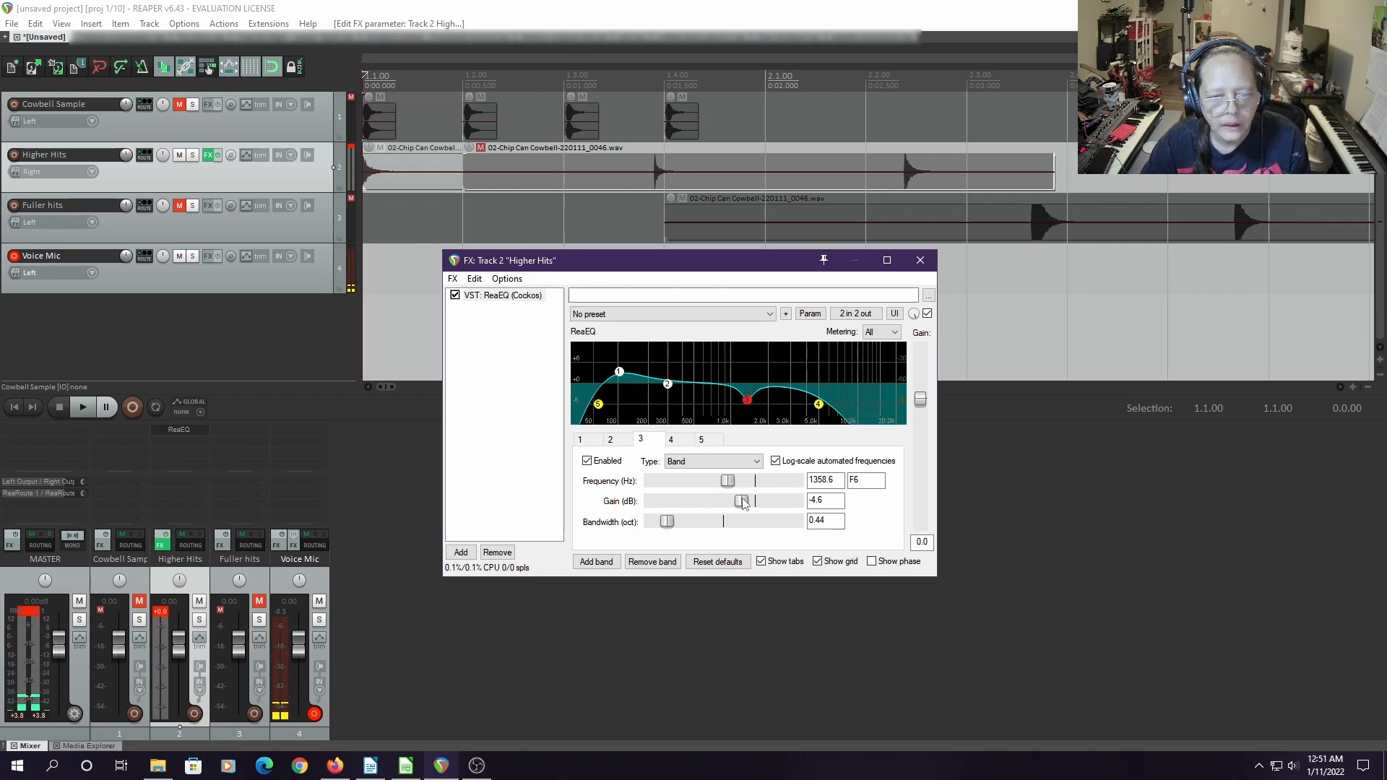
Lower the band 4 low-pass frequency to about 2376 Hz and adjust band 3 by ear to -4.4 dB at about 1395 Hz
drag(743, 504, 732, 503)
key(space)
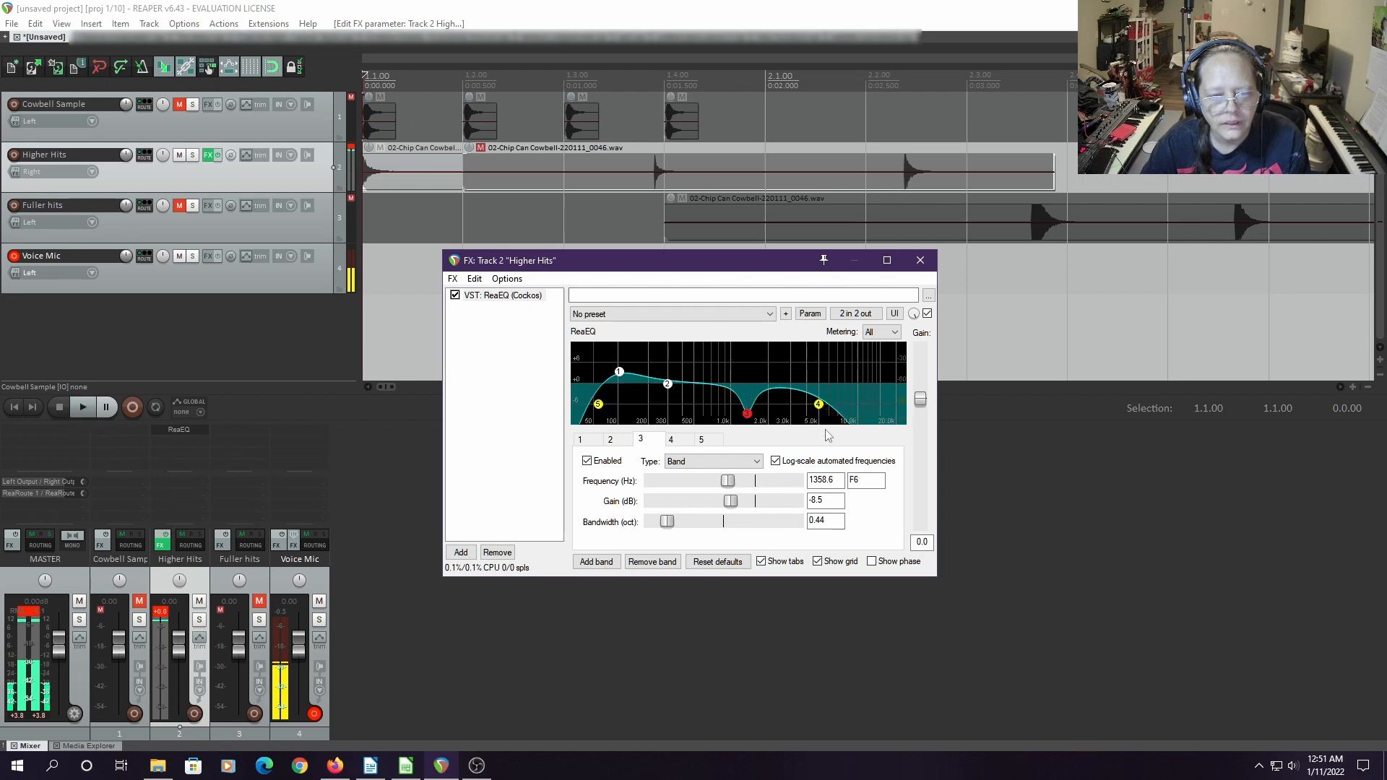
drag(818, 404, 778, 406)
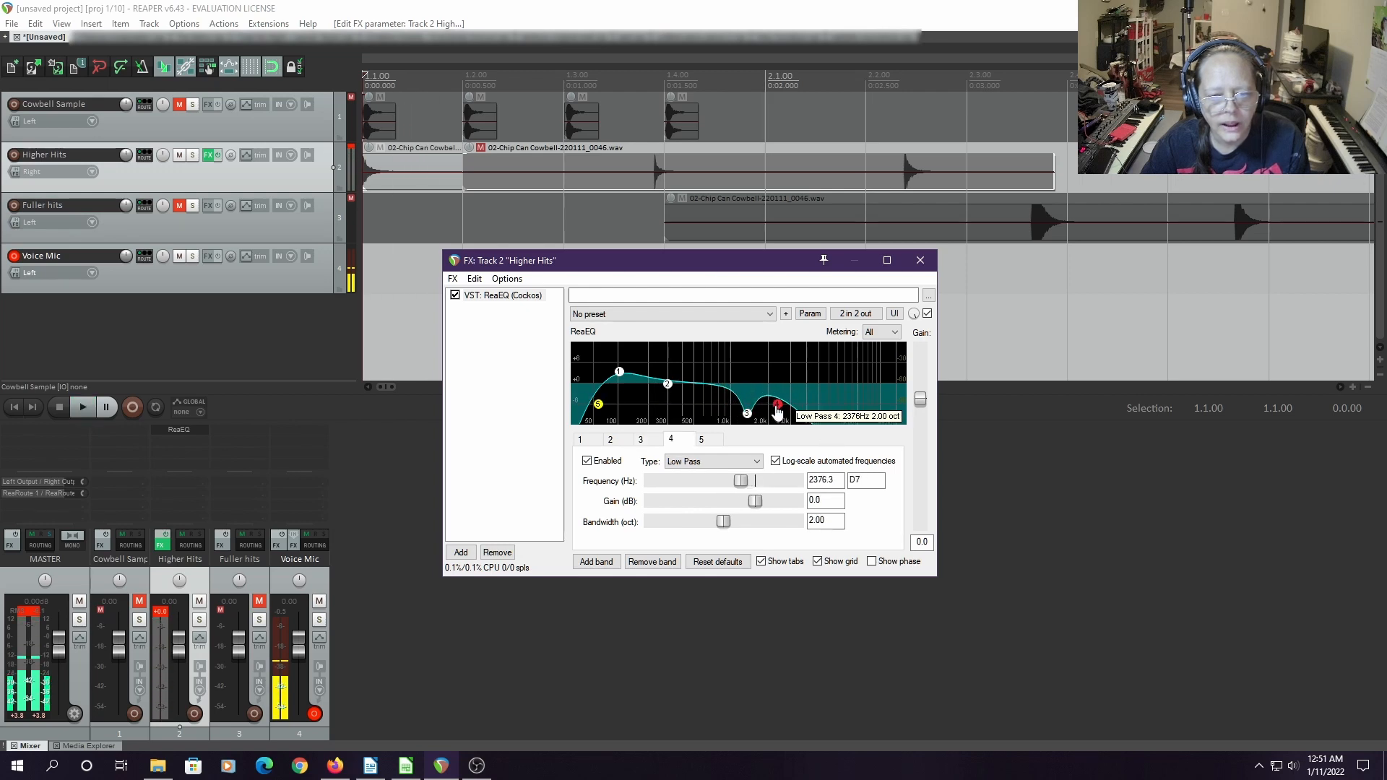
key(space)
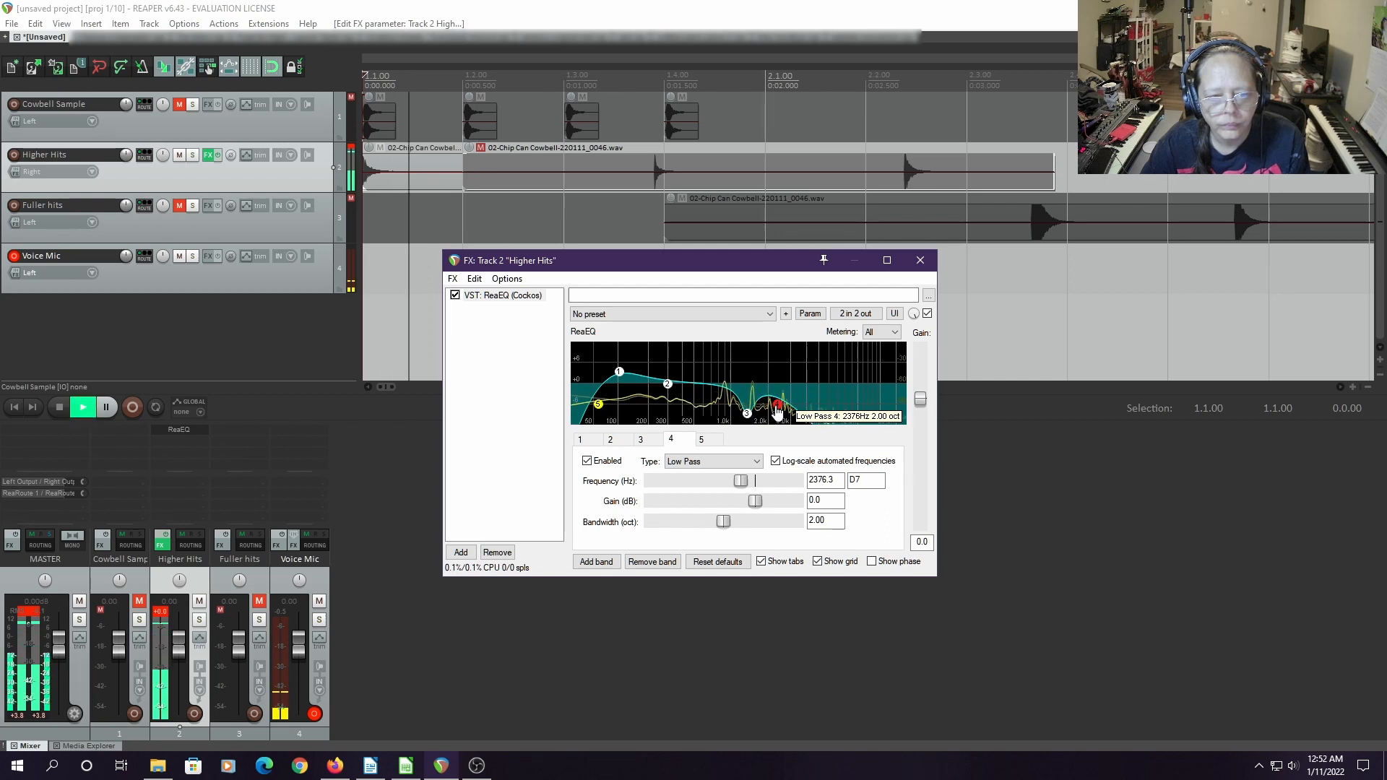
drag(746, 414, 748, 403)
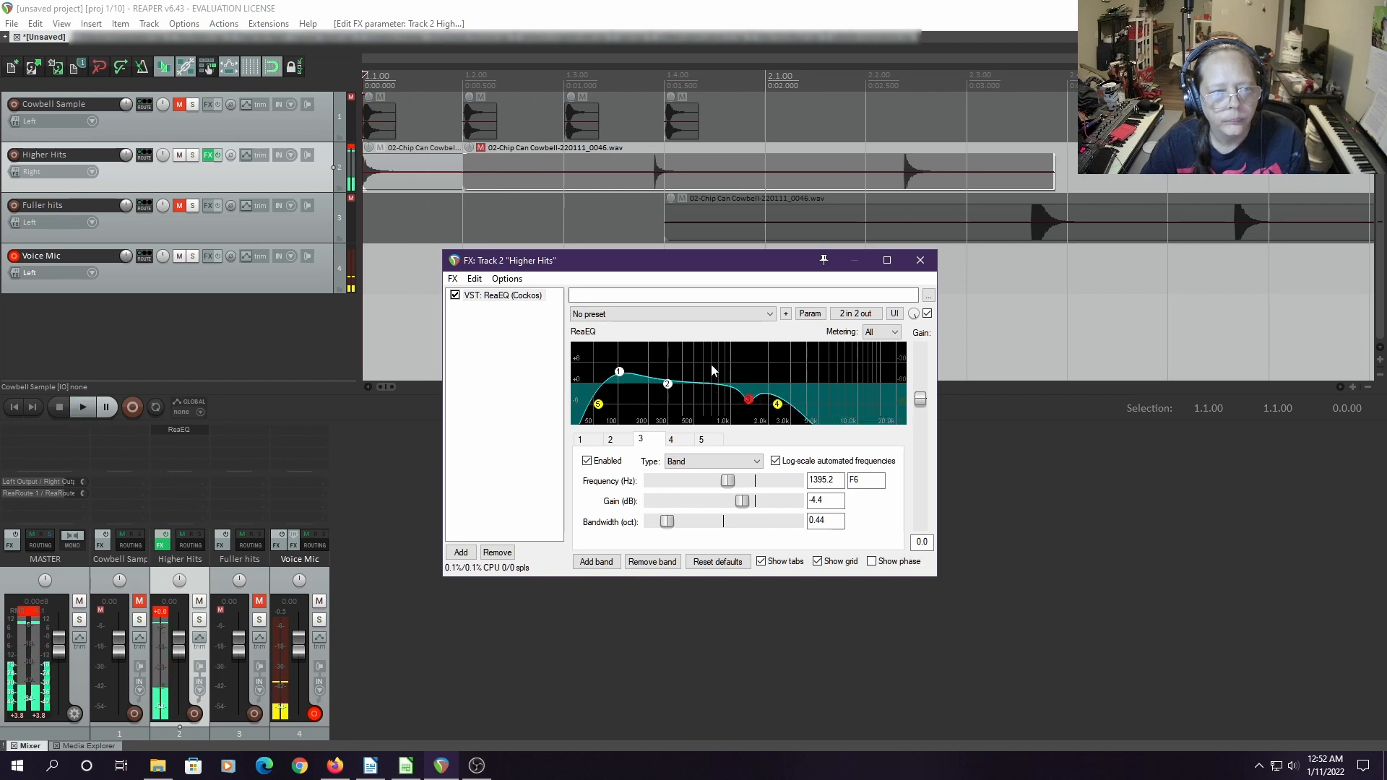
Listen to the Cowbell Sample track without Higher Hits for comparison, leaving both tracks unmuted
click(178, 105)
click(179, 157)
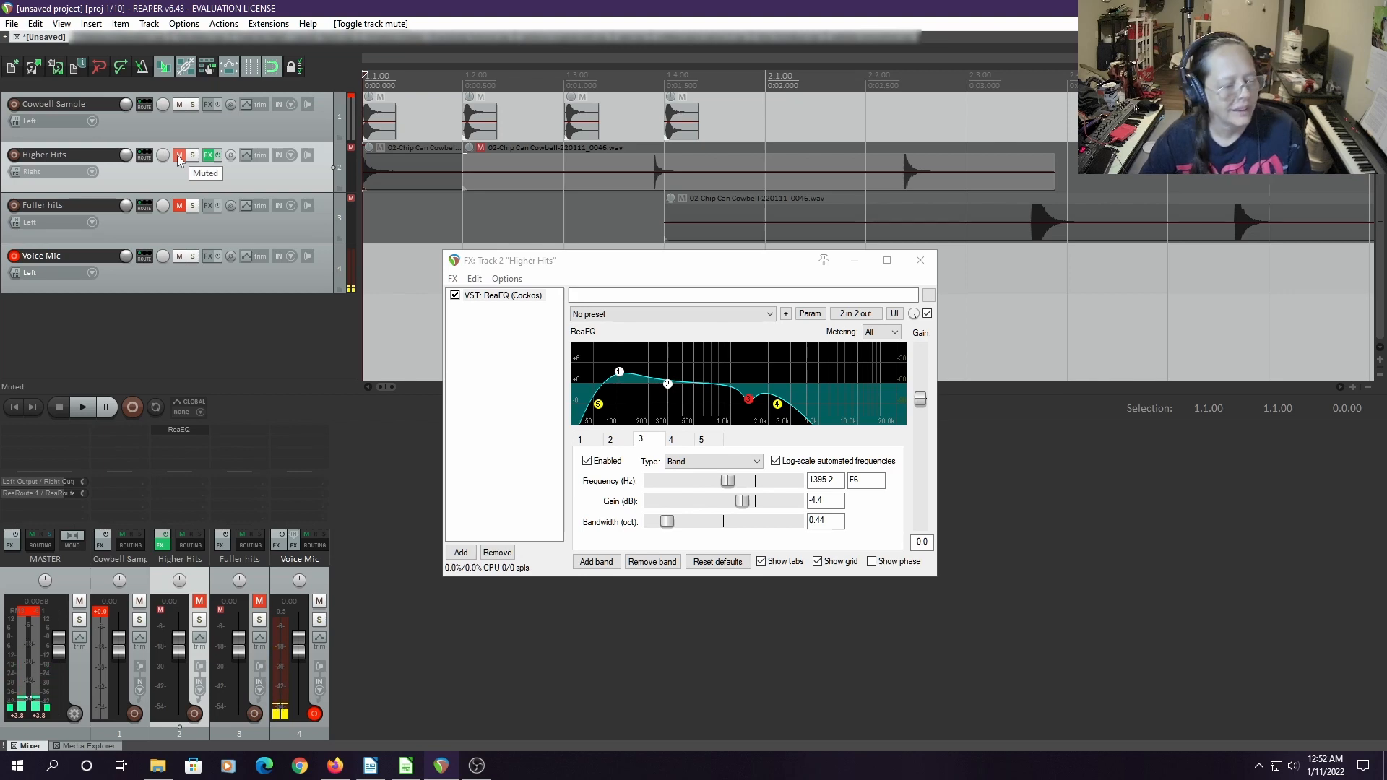
click(179, 156)
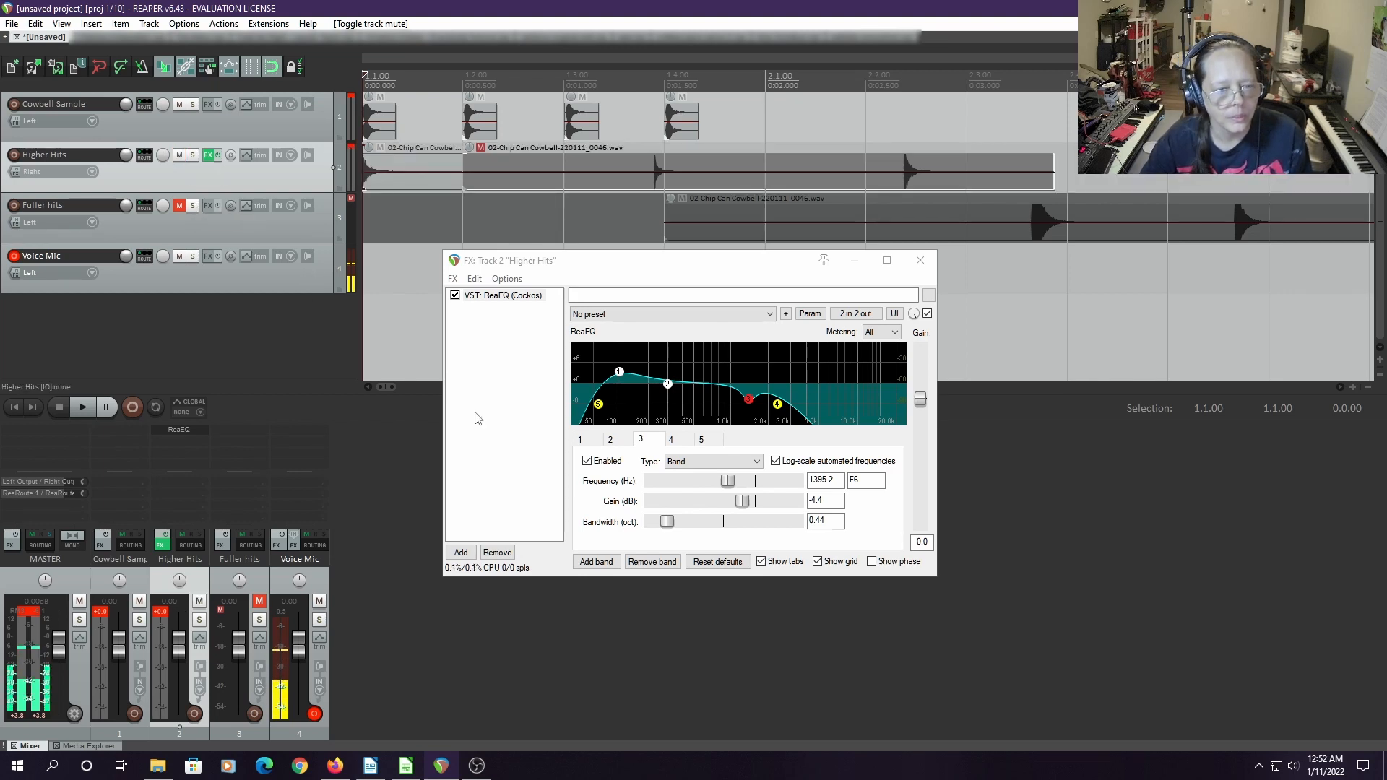
Add the VST3 Saturation Knob (Softube) from the Saturation folder to Higher Hits and set its saturation type to Keep Low
click(460, 553)
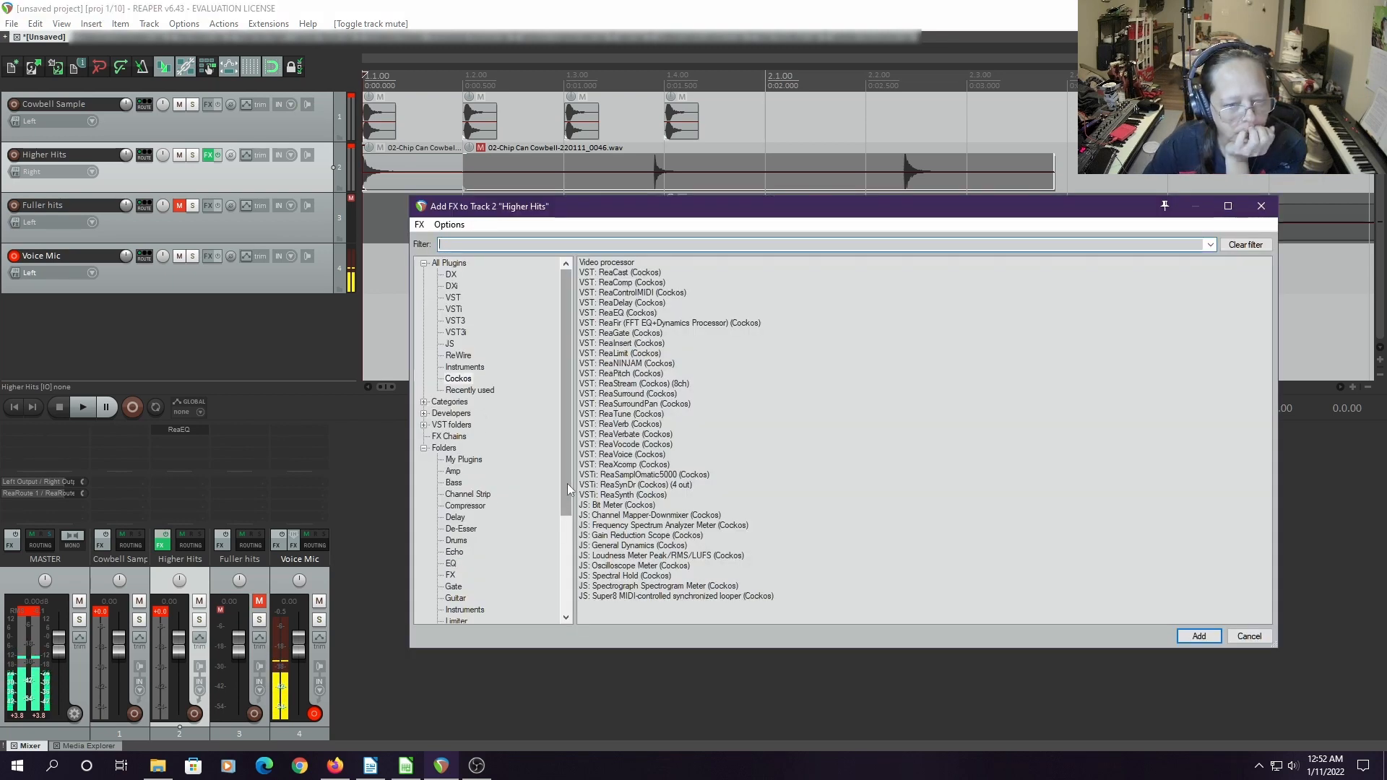
drag(566, 483, 560, 576)
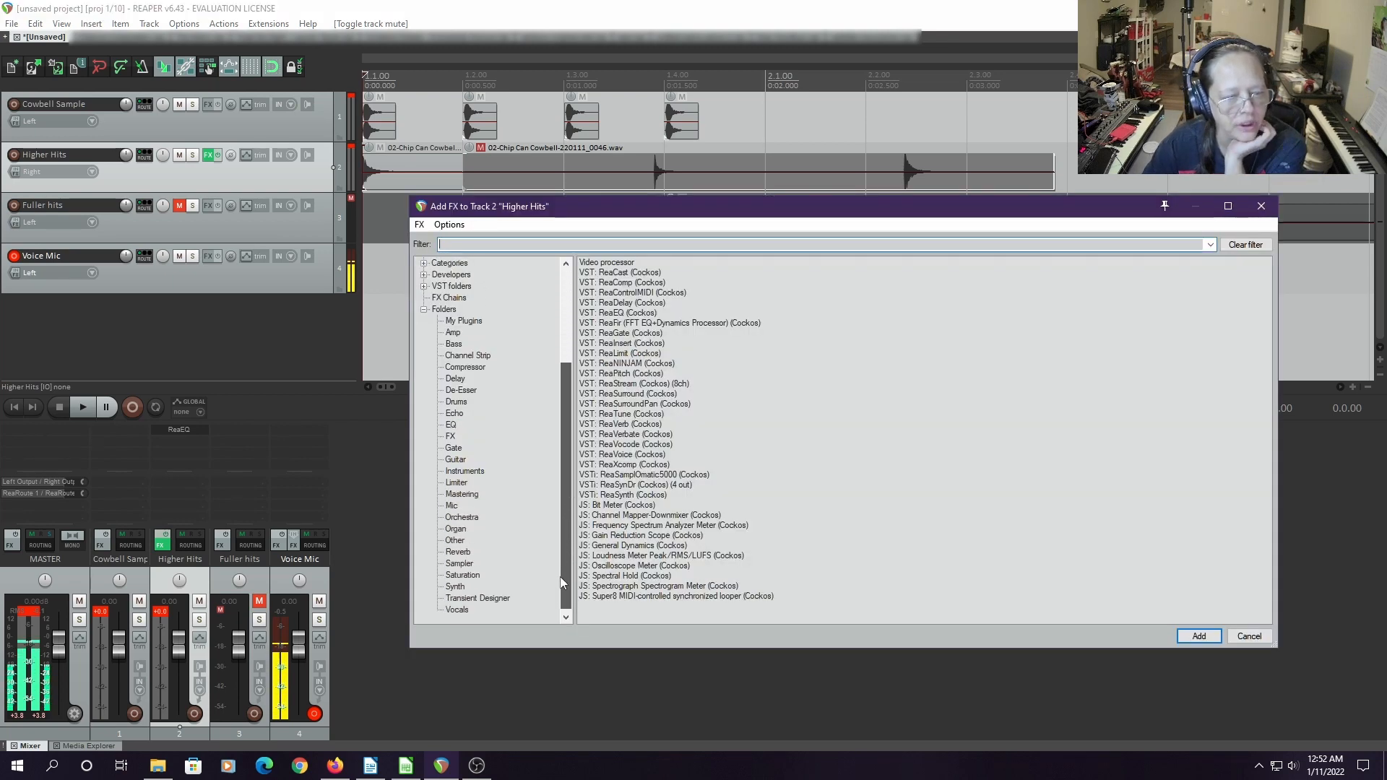
click(463, 575)
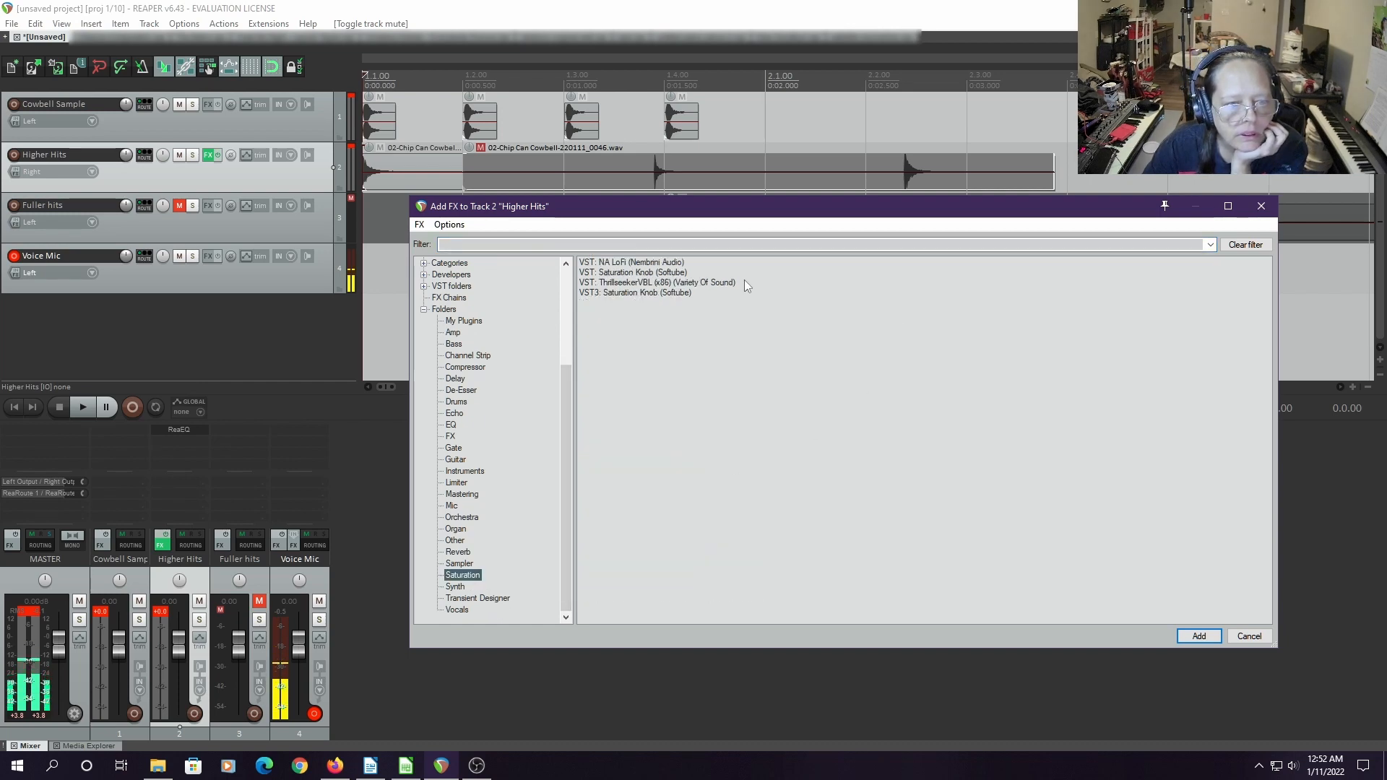
click(631, 293)
double_click(633, 293)
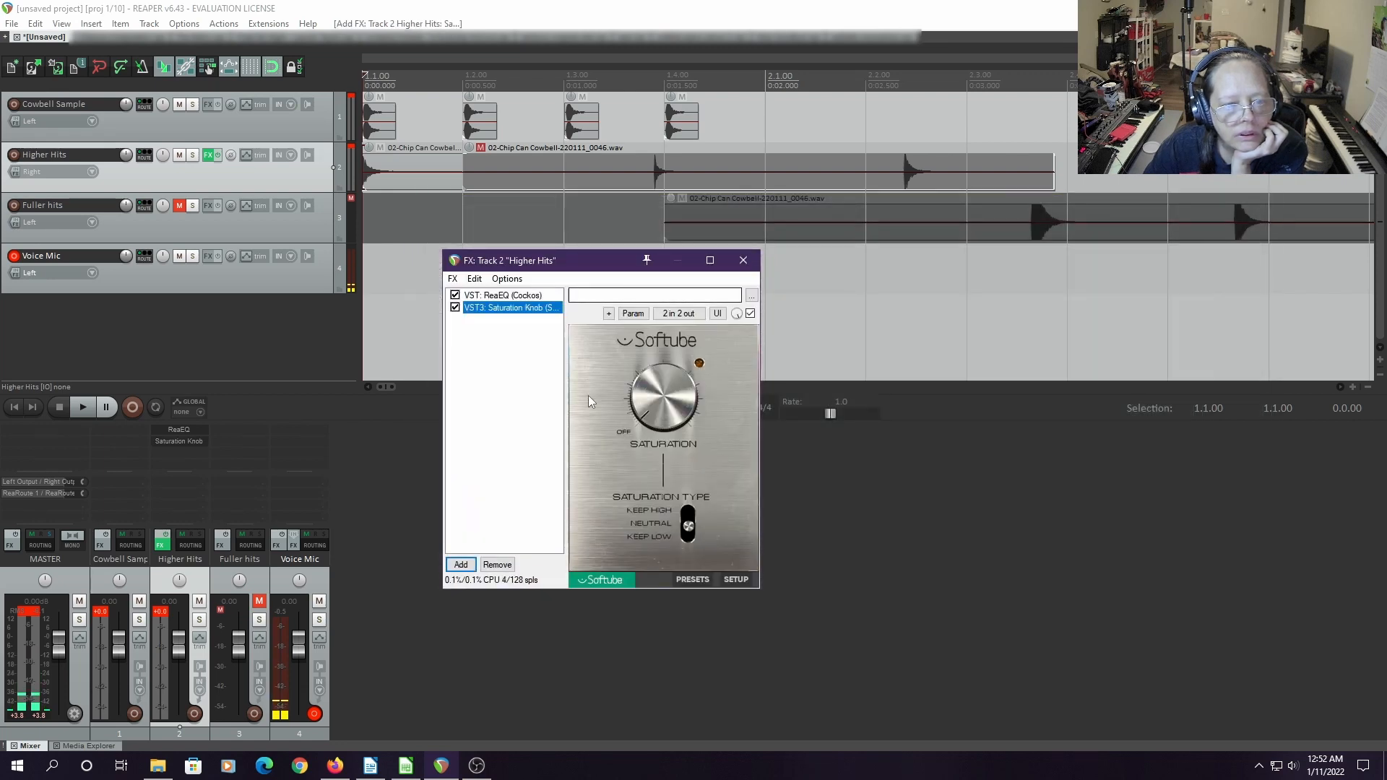
click(688, 525)
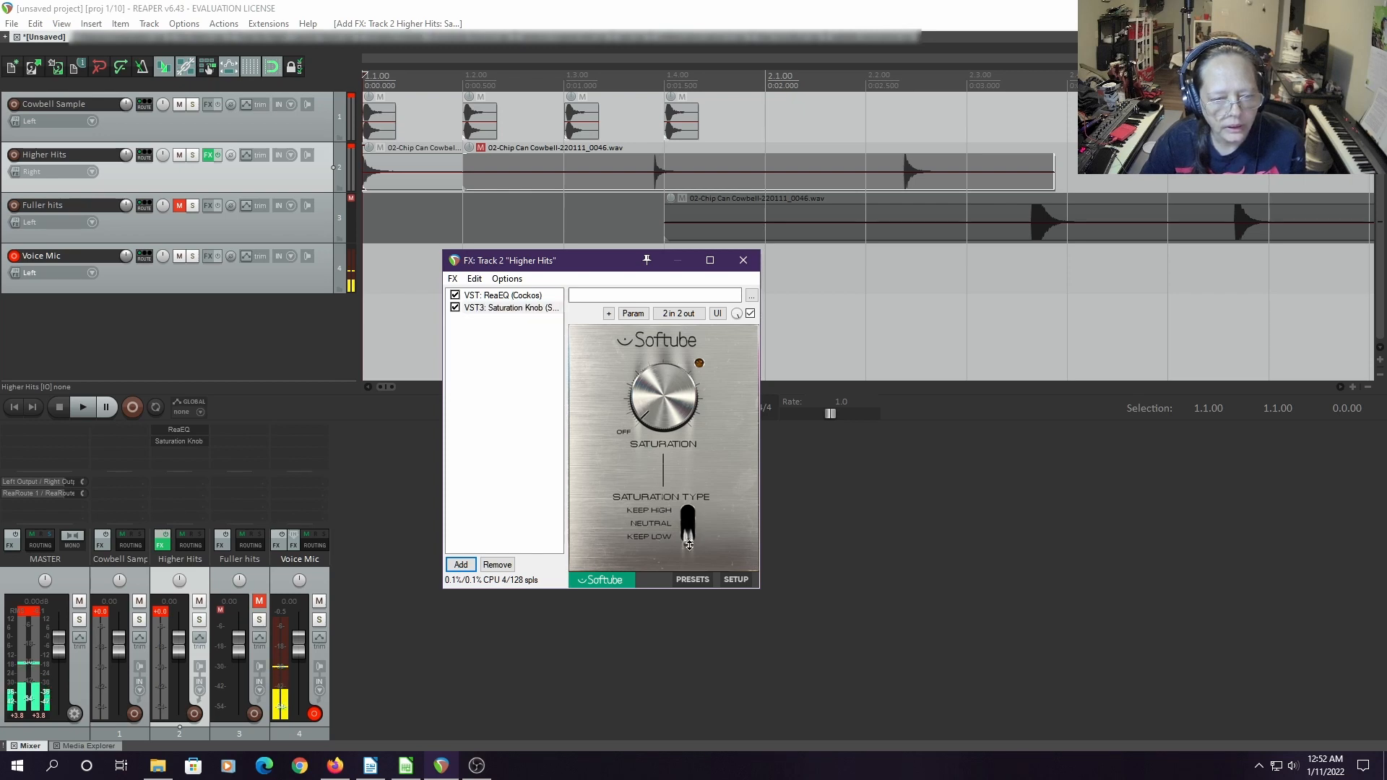
drag(689, 545, 680, 515)
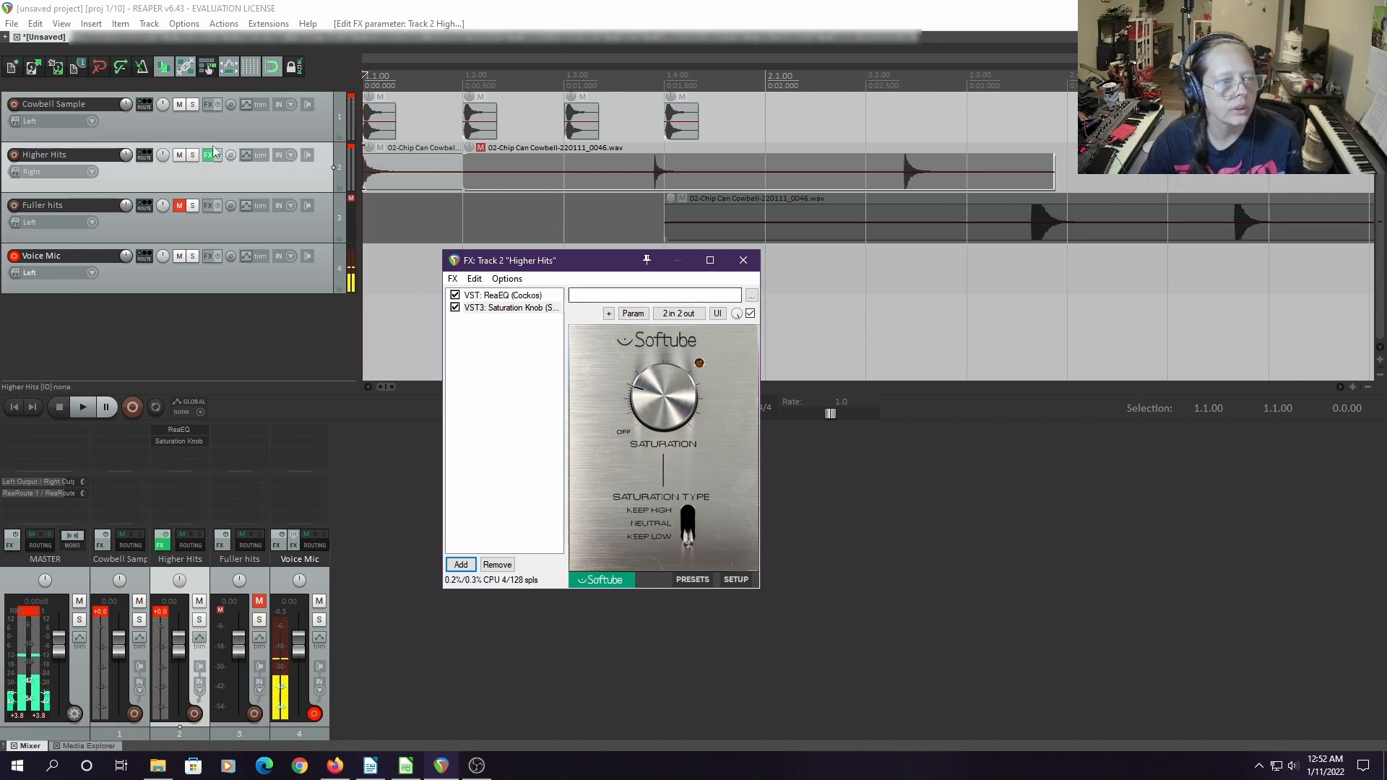
Mute Cowbell Sample, audition Higher Hits at different saturation amounts, and bypass the Saturation Knob
click(178, 104)
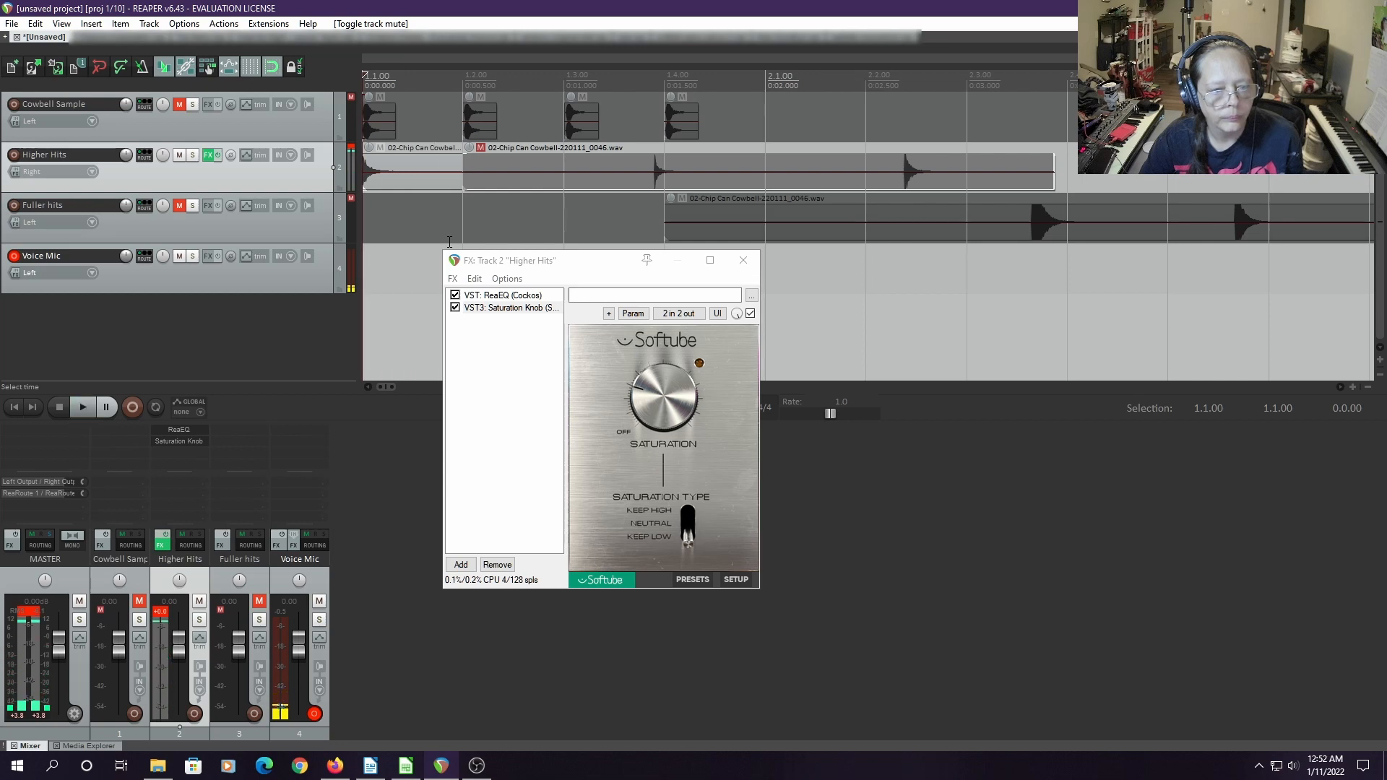
click(662, 408)
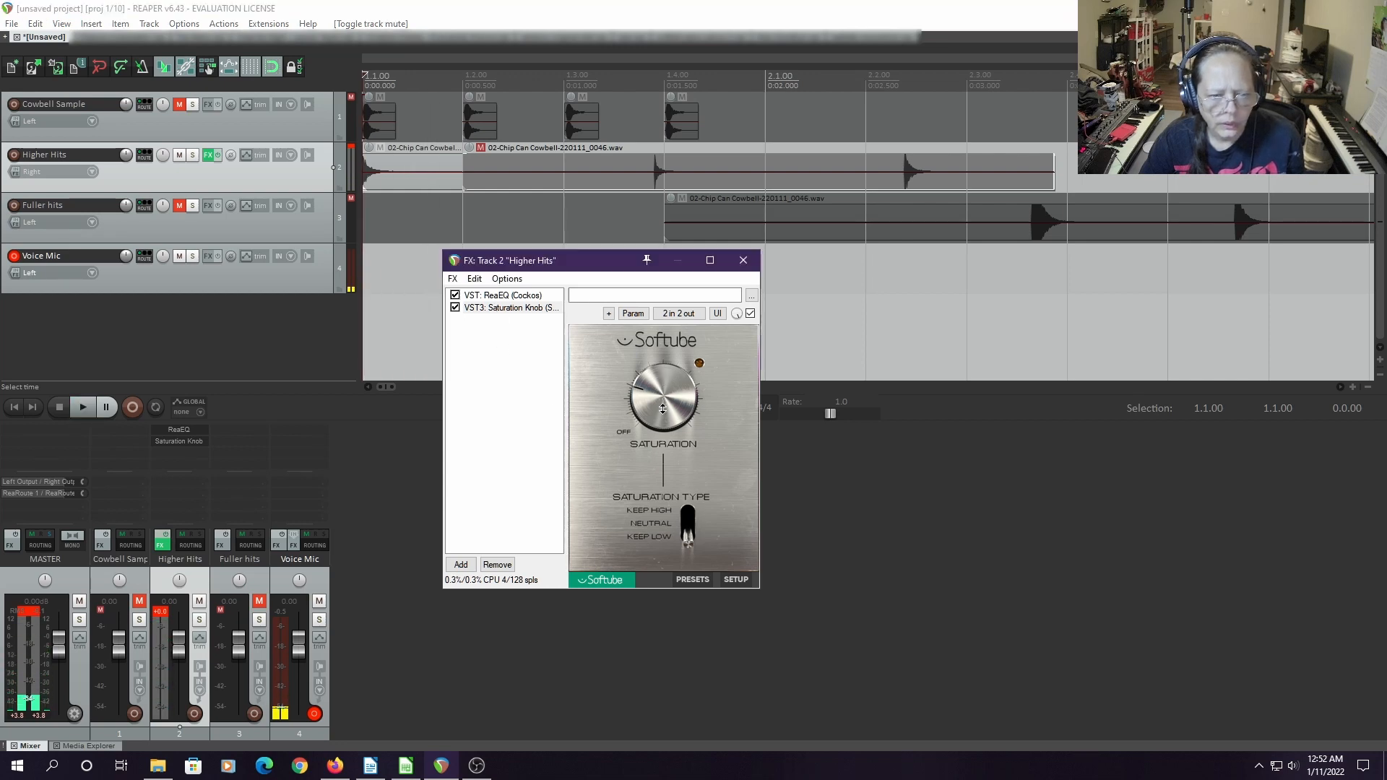
key(space)
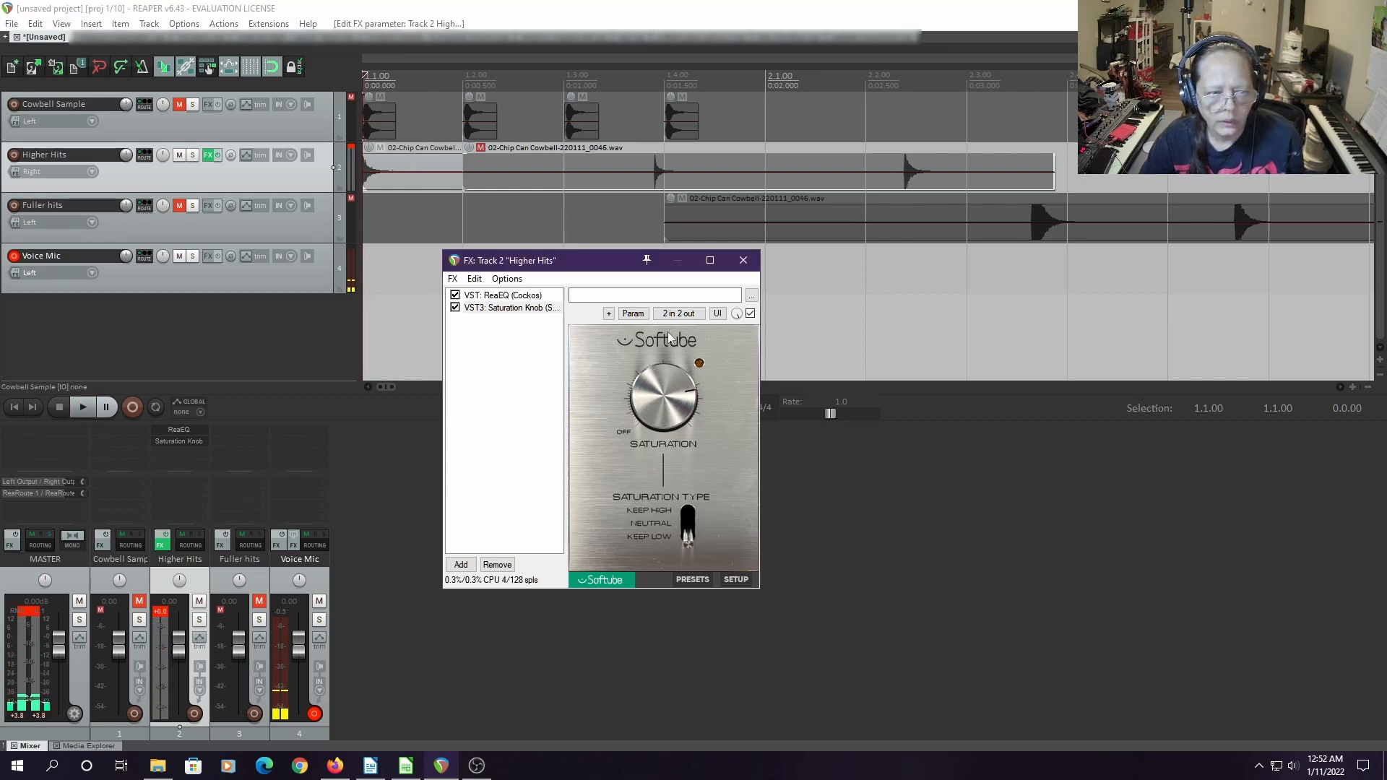
key(space)
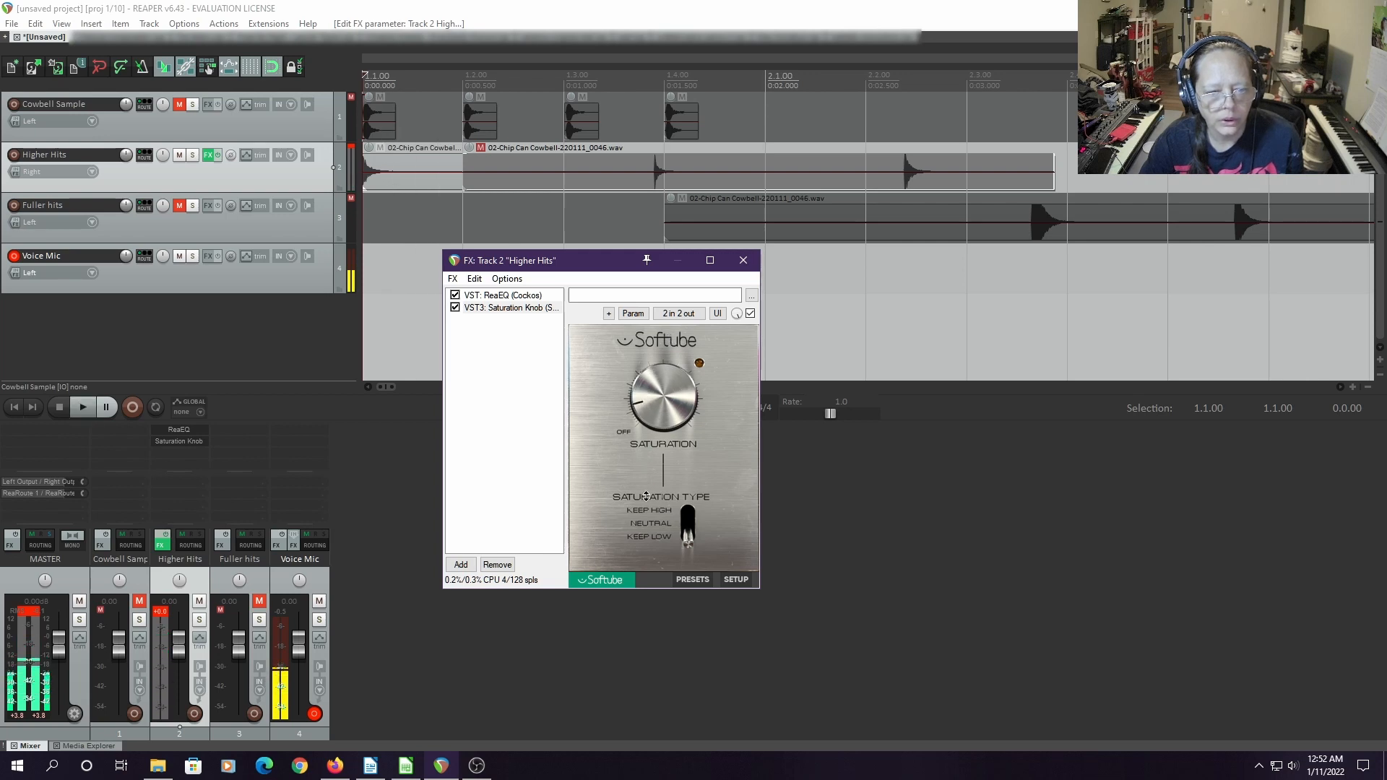
key(space)
key(space)
key(space)
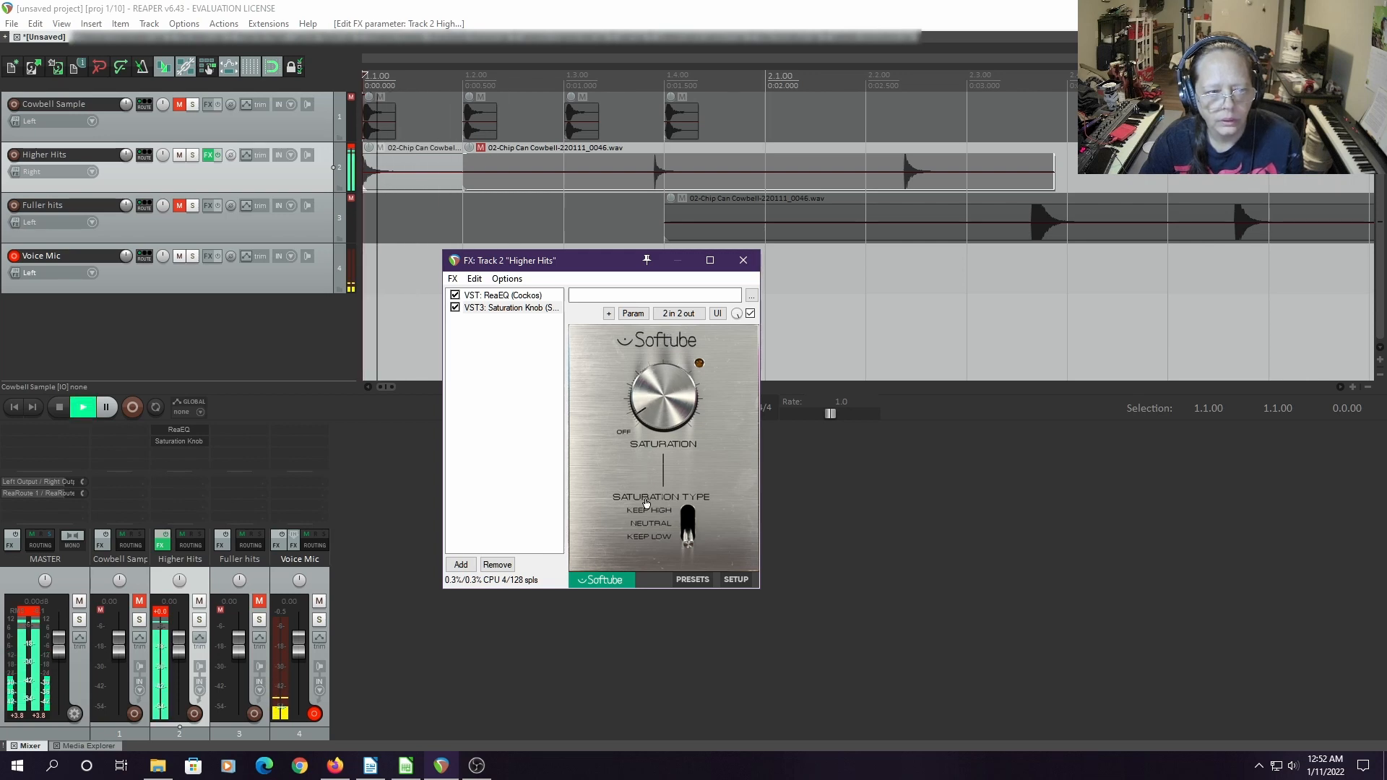
key(space)
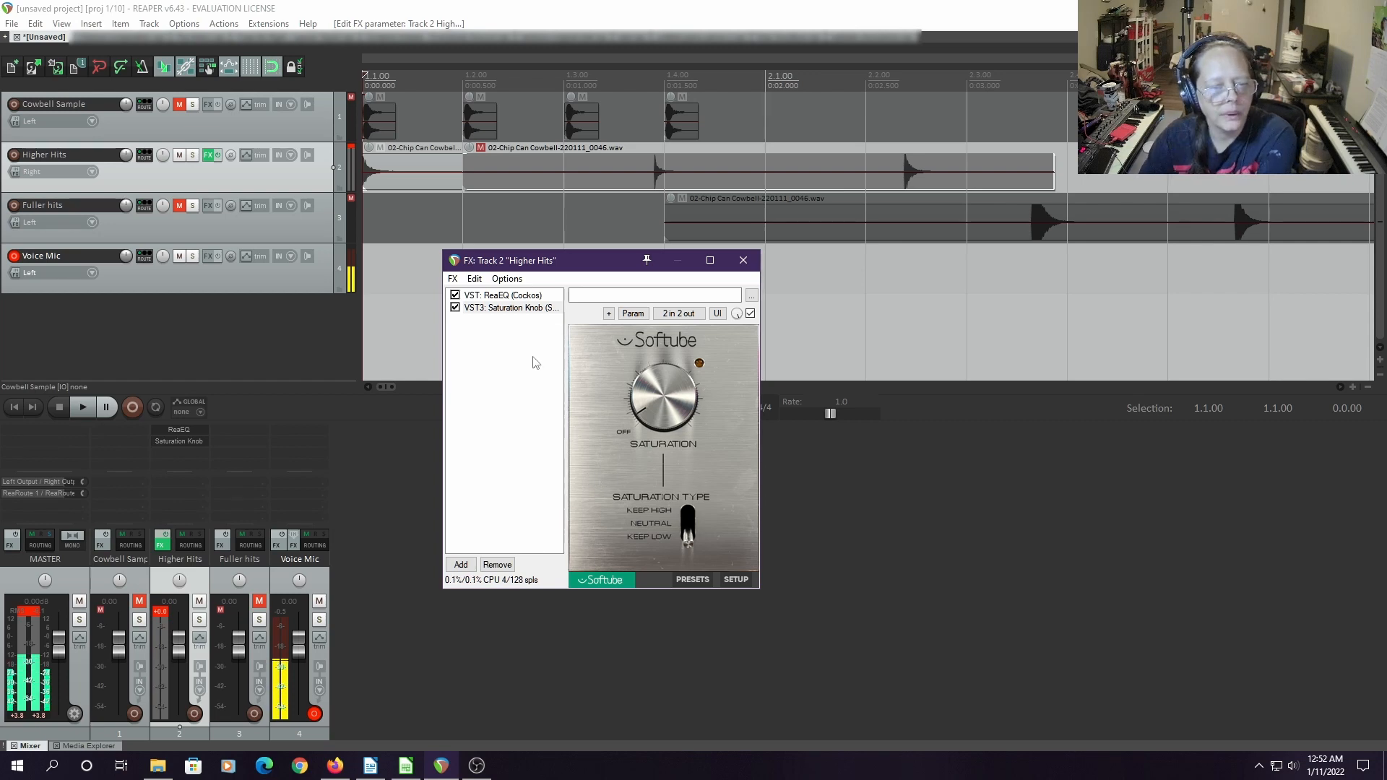
click(455, 308)
Add the ReaPitch effect from the Cockos plug-ins to the Higher Hits track
click(460, 564)
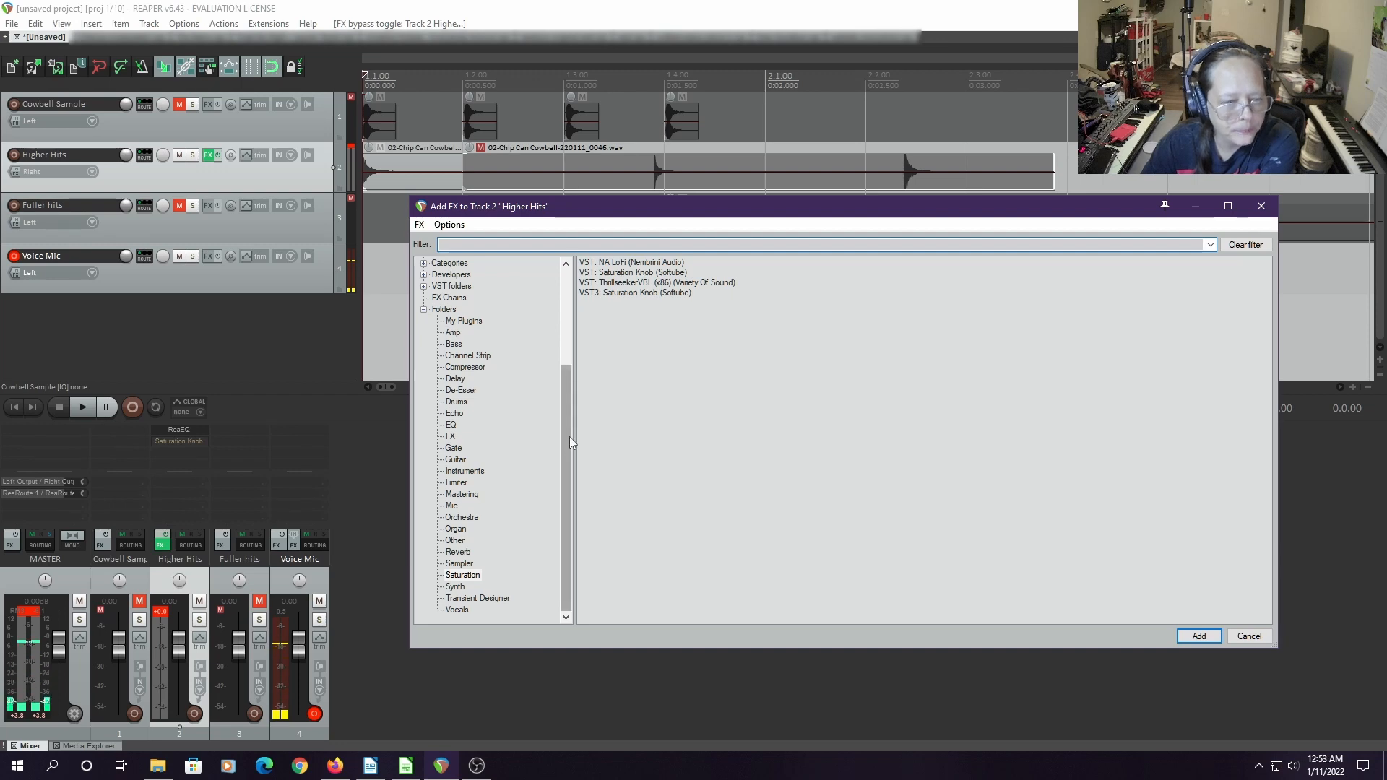
drag(569, 436, 566, 357)
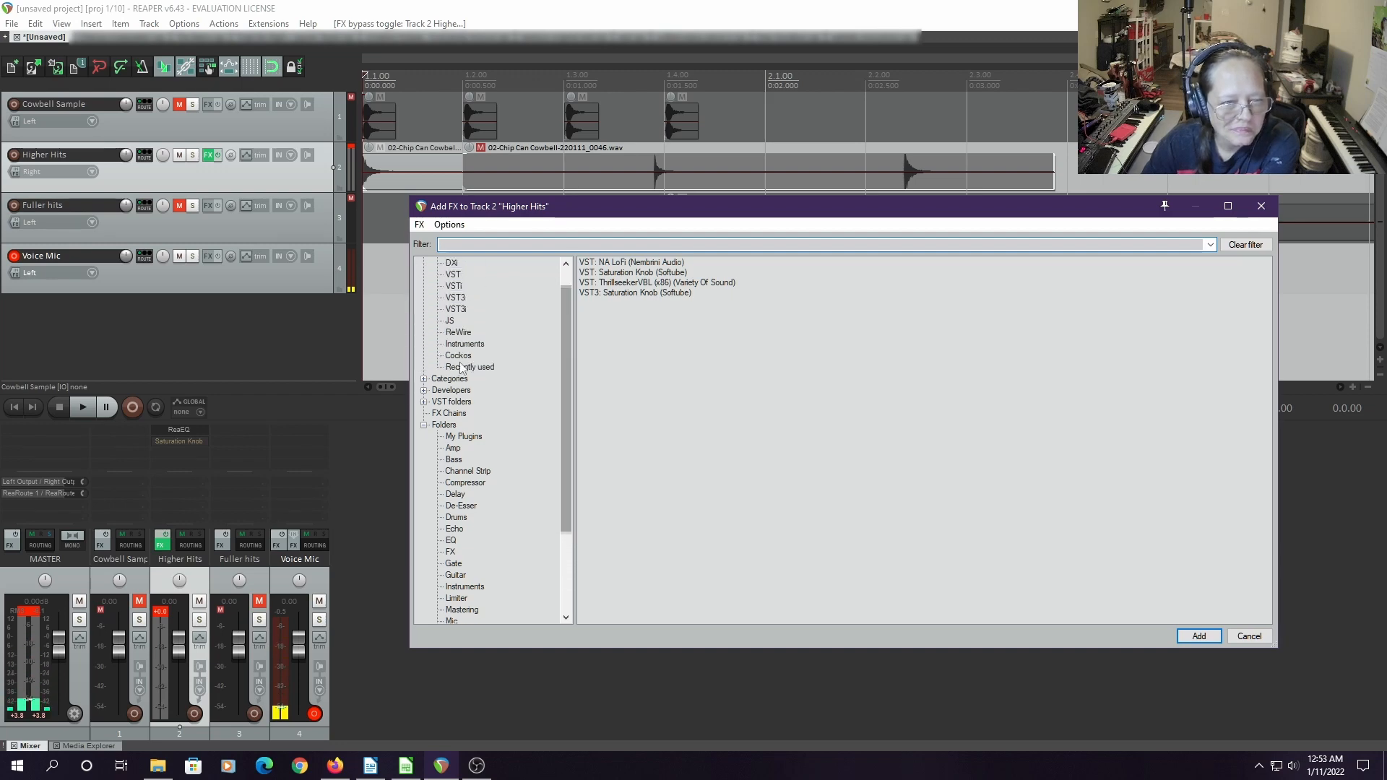
click(458, 357)
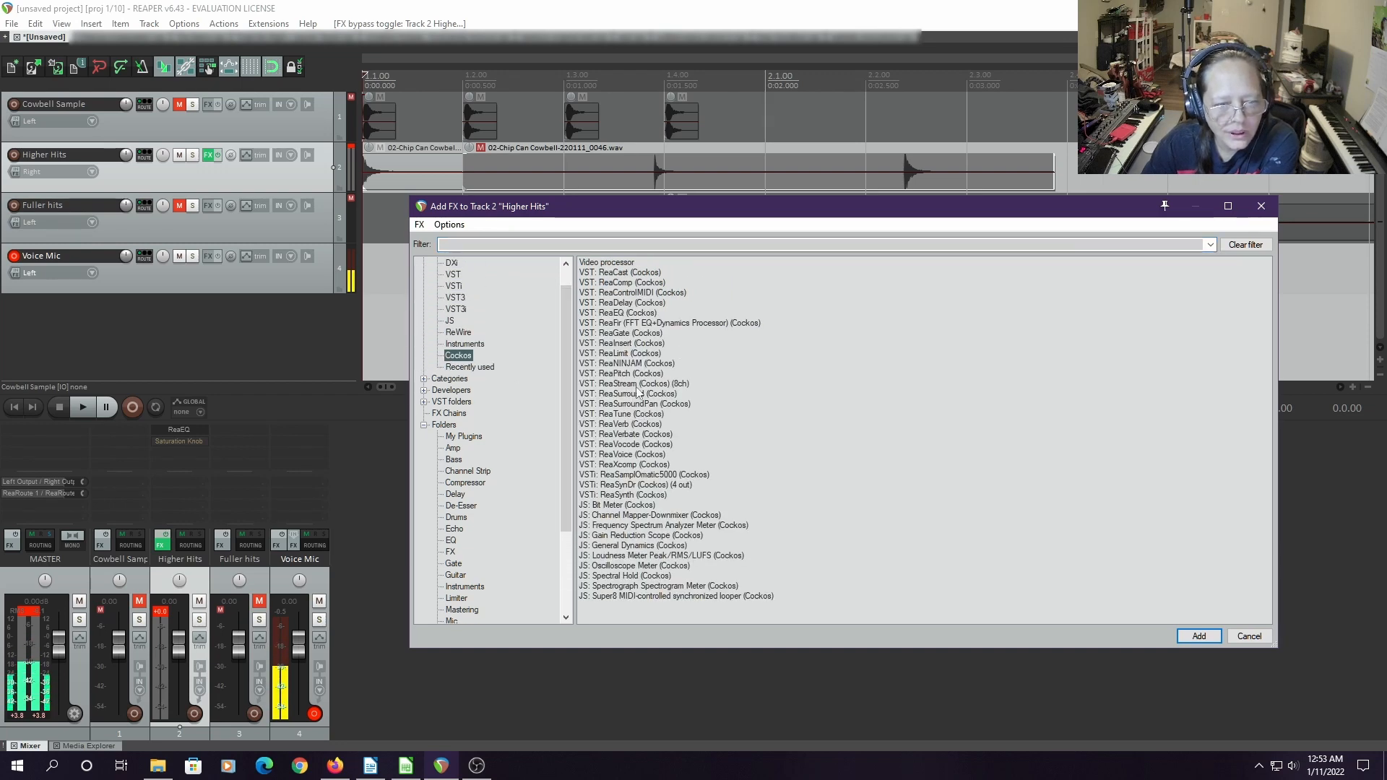
click(619, 374)
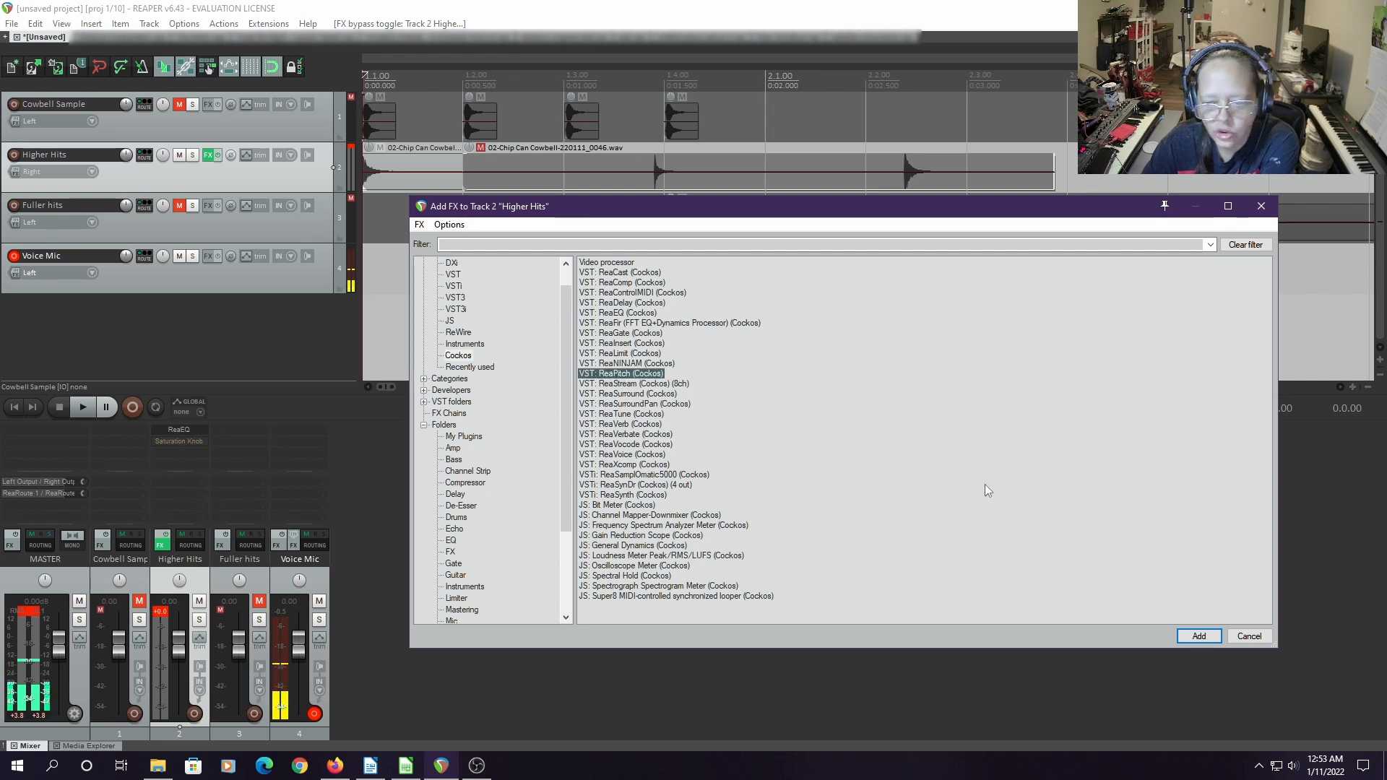
click(1211, 641)
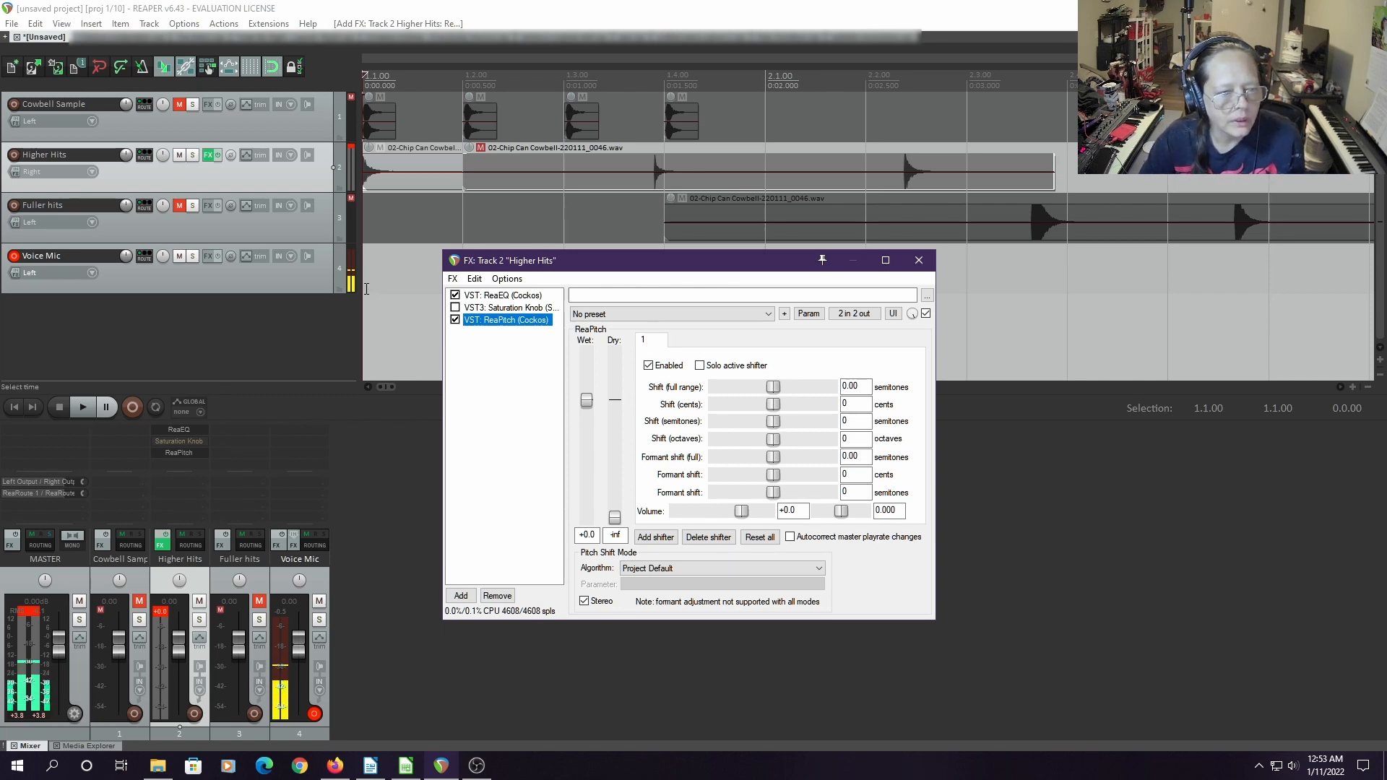
Select the first beat from 1.1.00 to 1.2.00, turn on repeat, and start looped playback
drag(366, 289, 463, 289)
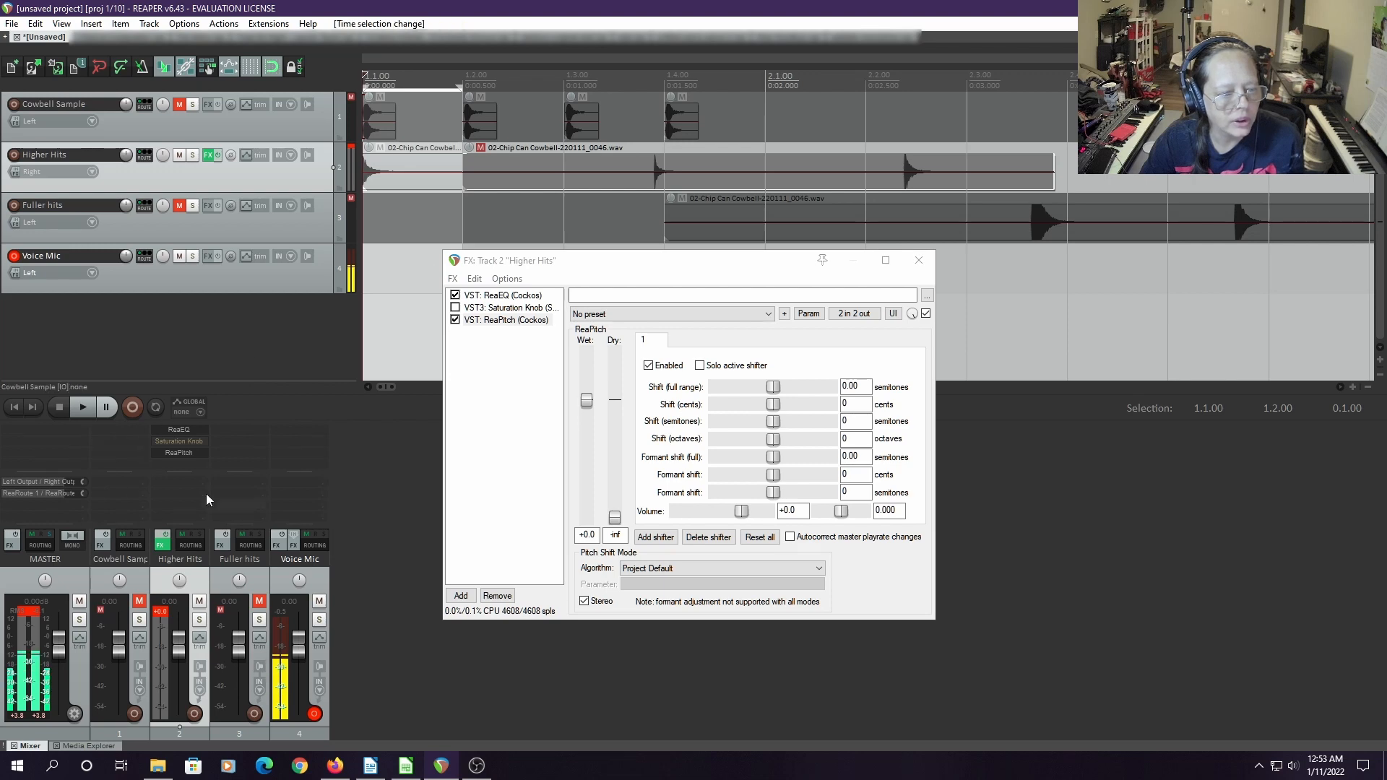
click(162, 407)
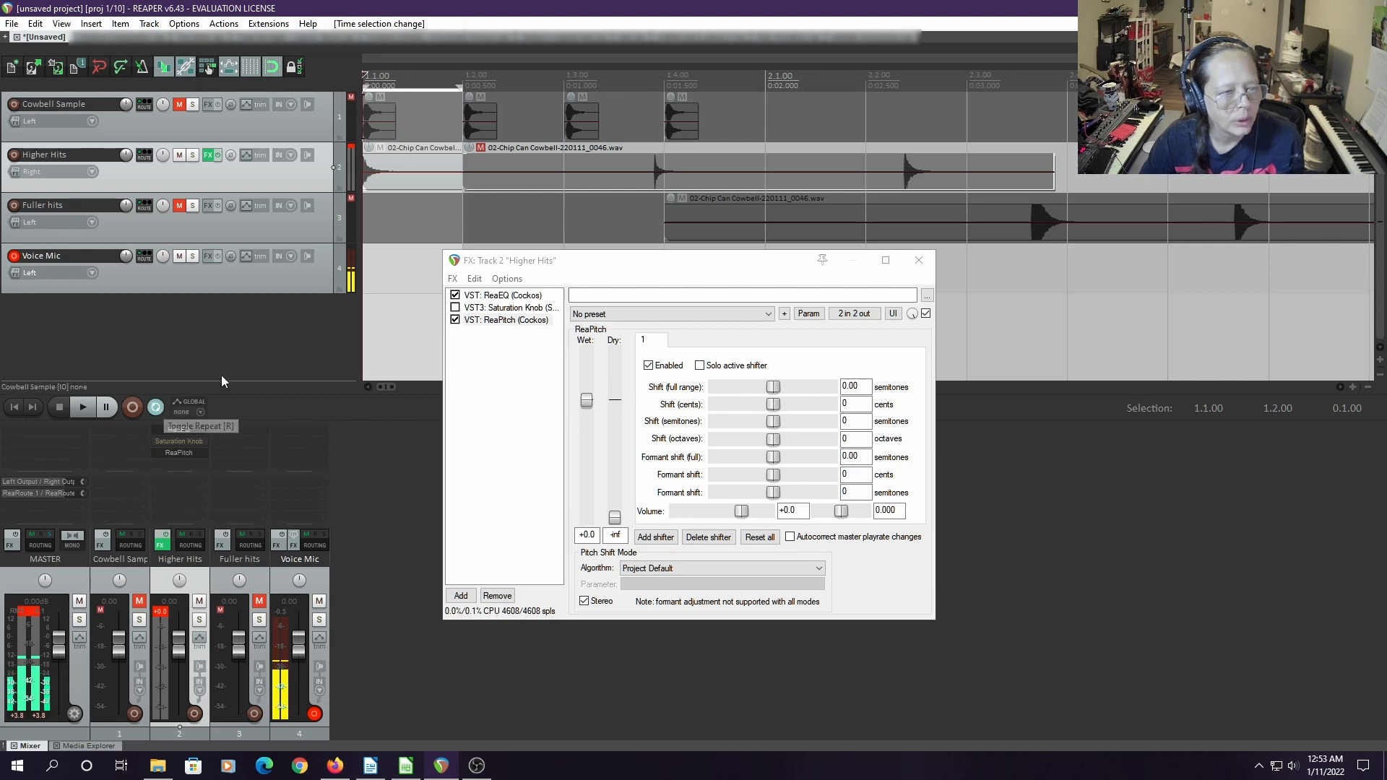
key(space)
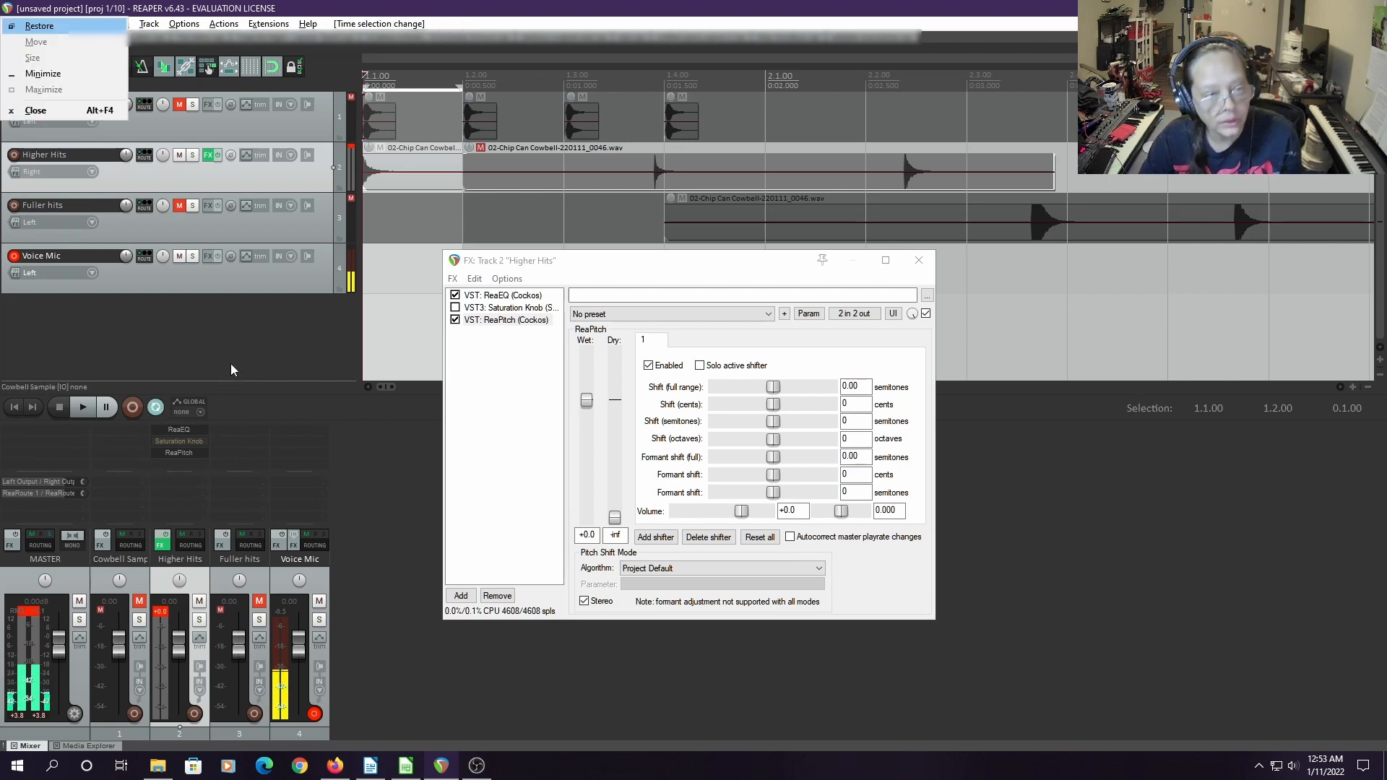
click(158, 356)
key(space)
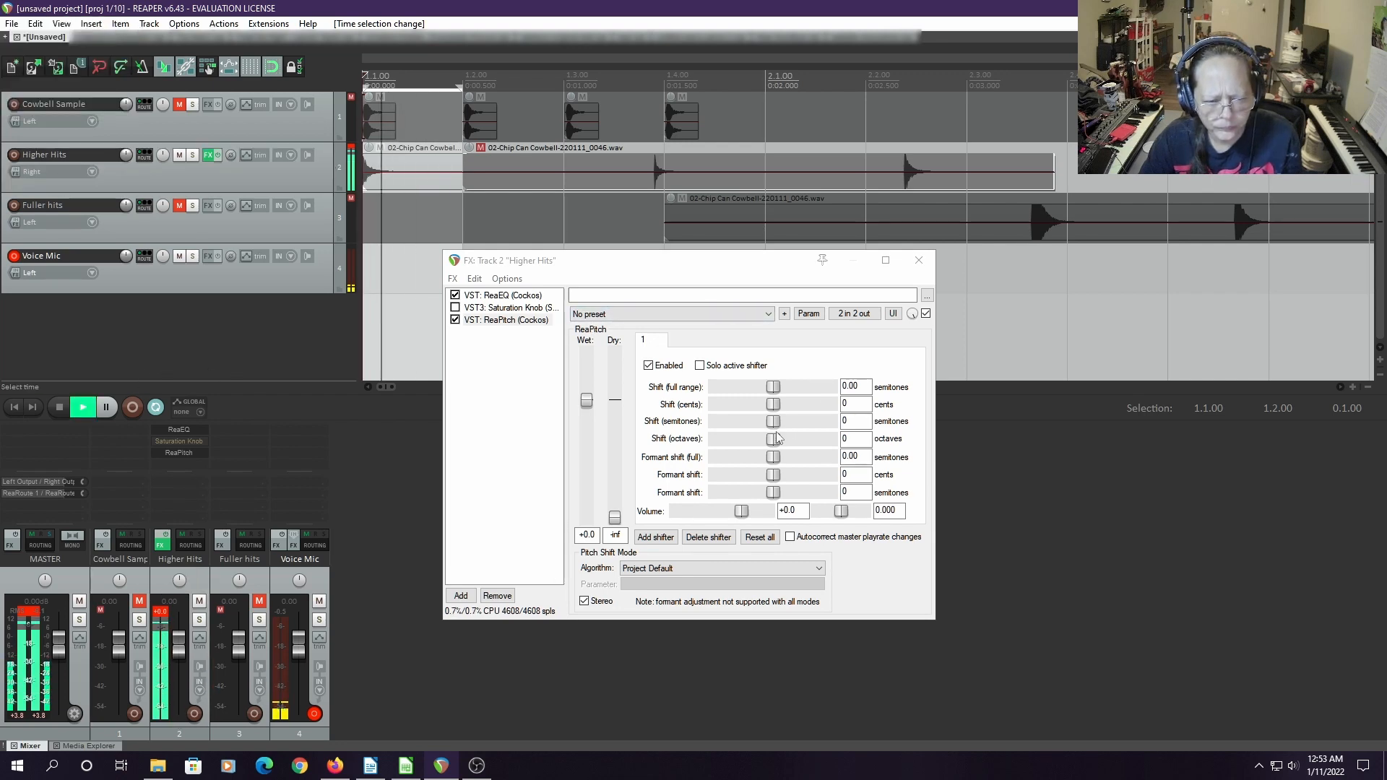
Try ReaPitch octave and semitone shifts during playback, returning octaves to 0 and settling on -3 semitones
drag(772, 438, 760, 443)
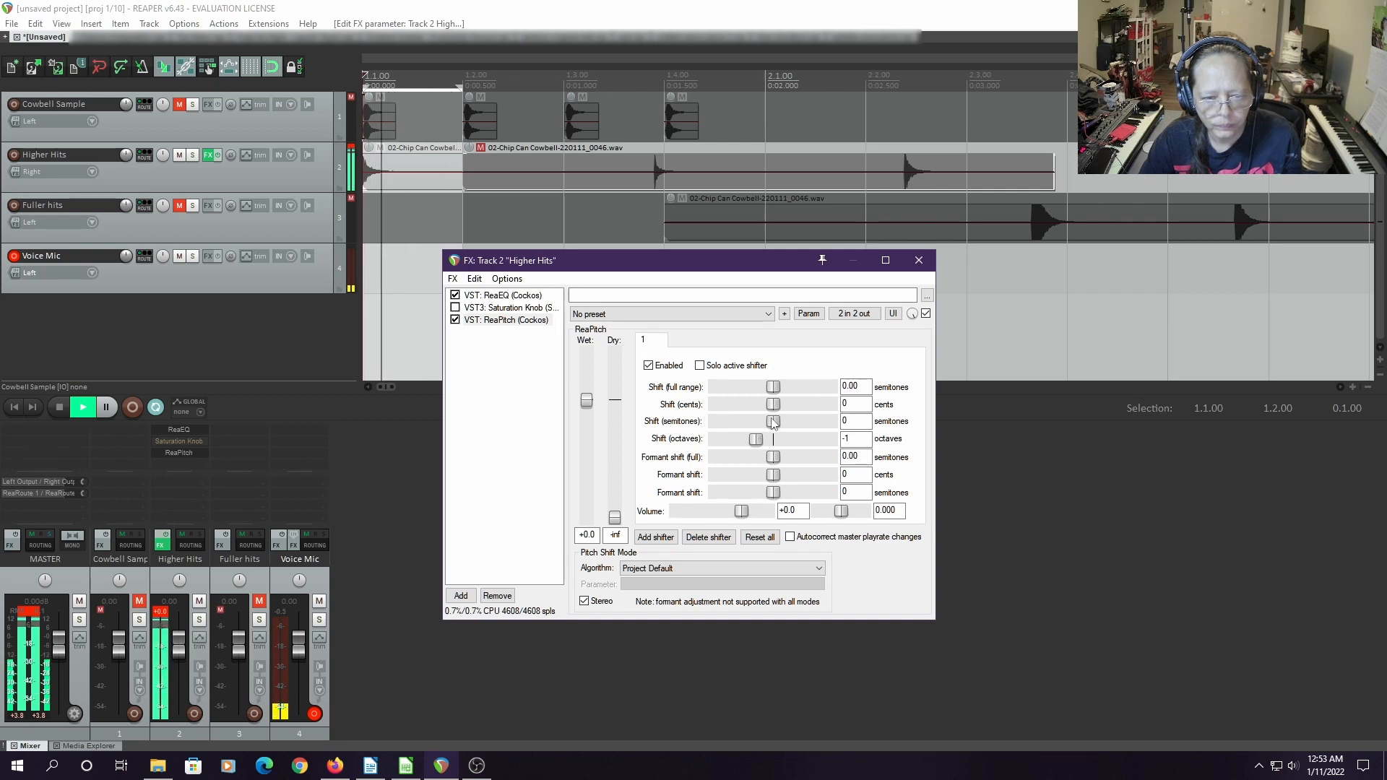
drag(773, 421, 784, 424)
mouse_move(755, 440)
mouse_down()
mouse_move(780, 422)
mouse_move(766, 426)
mouse_up()
key(space)
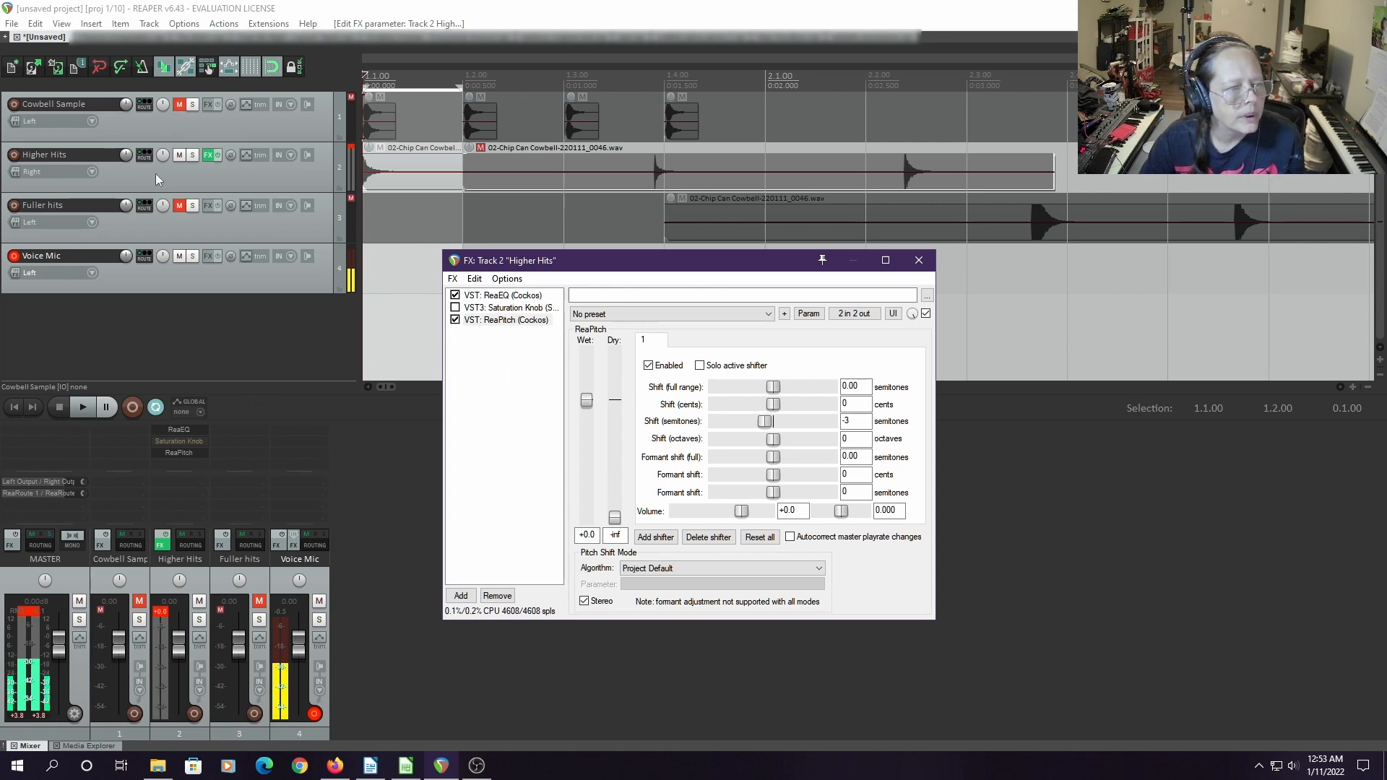
Pan Higher Hits to the left and Cowbell Sample to the right, unmute Cowbell Sample, and play both tracks
click(164, 155)
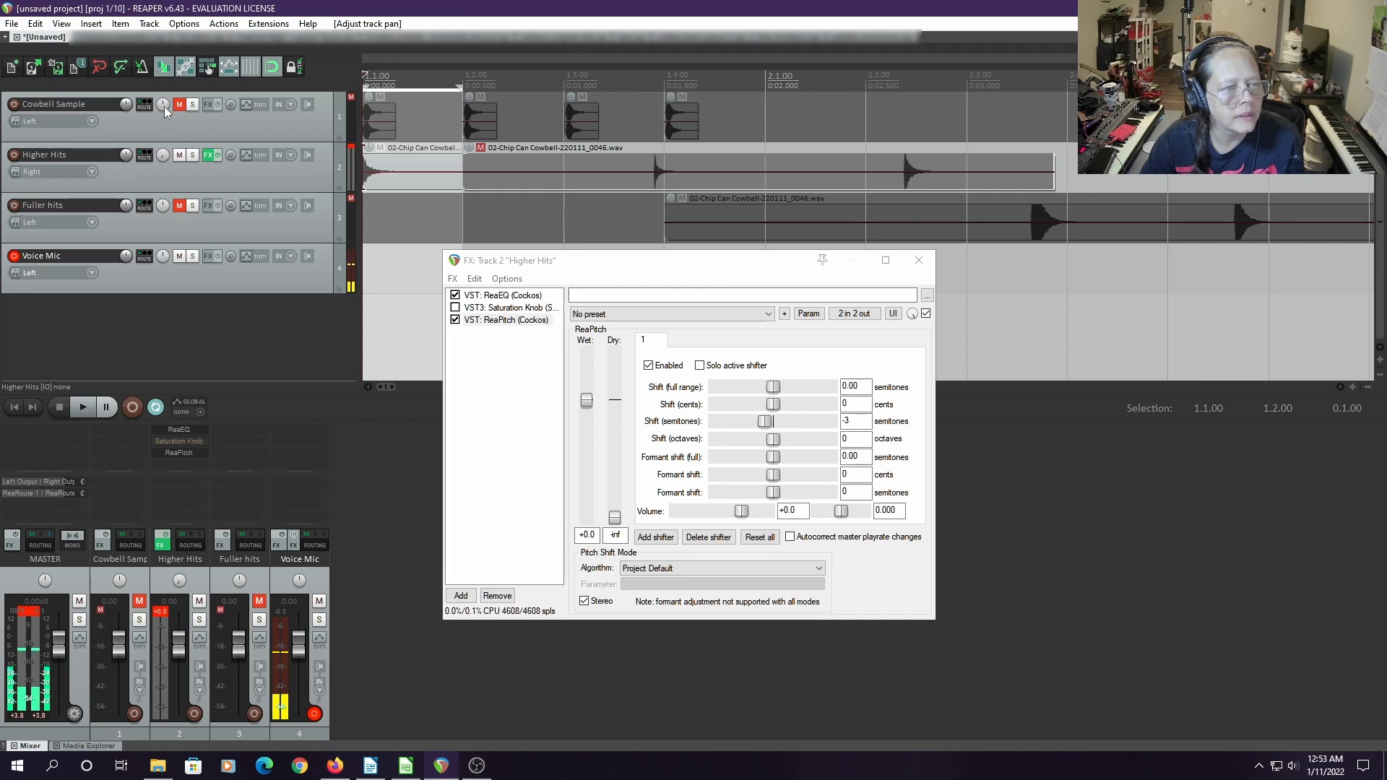
drag(164, 106, 165, 65)
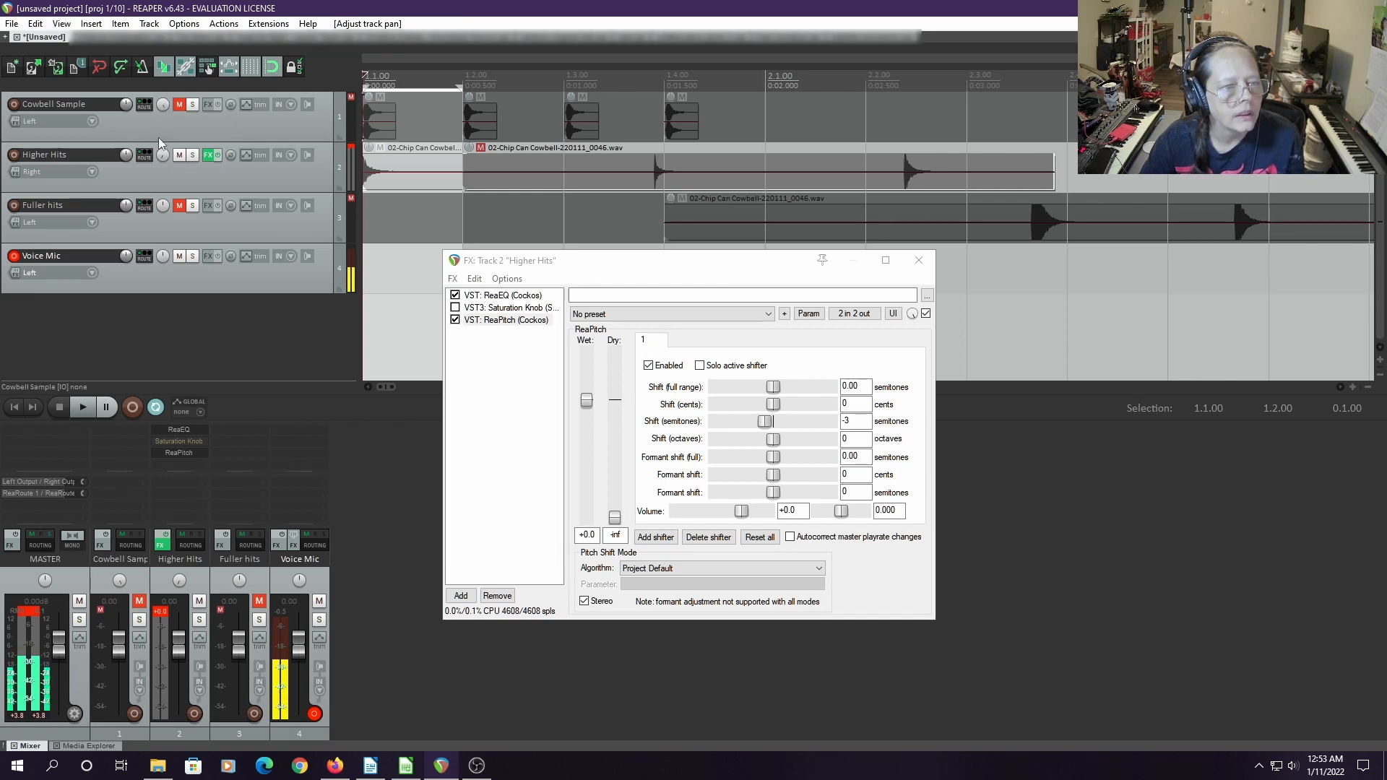
click(176, 107)
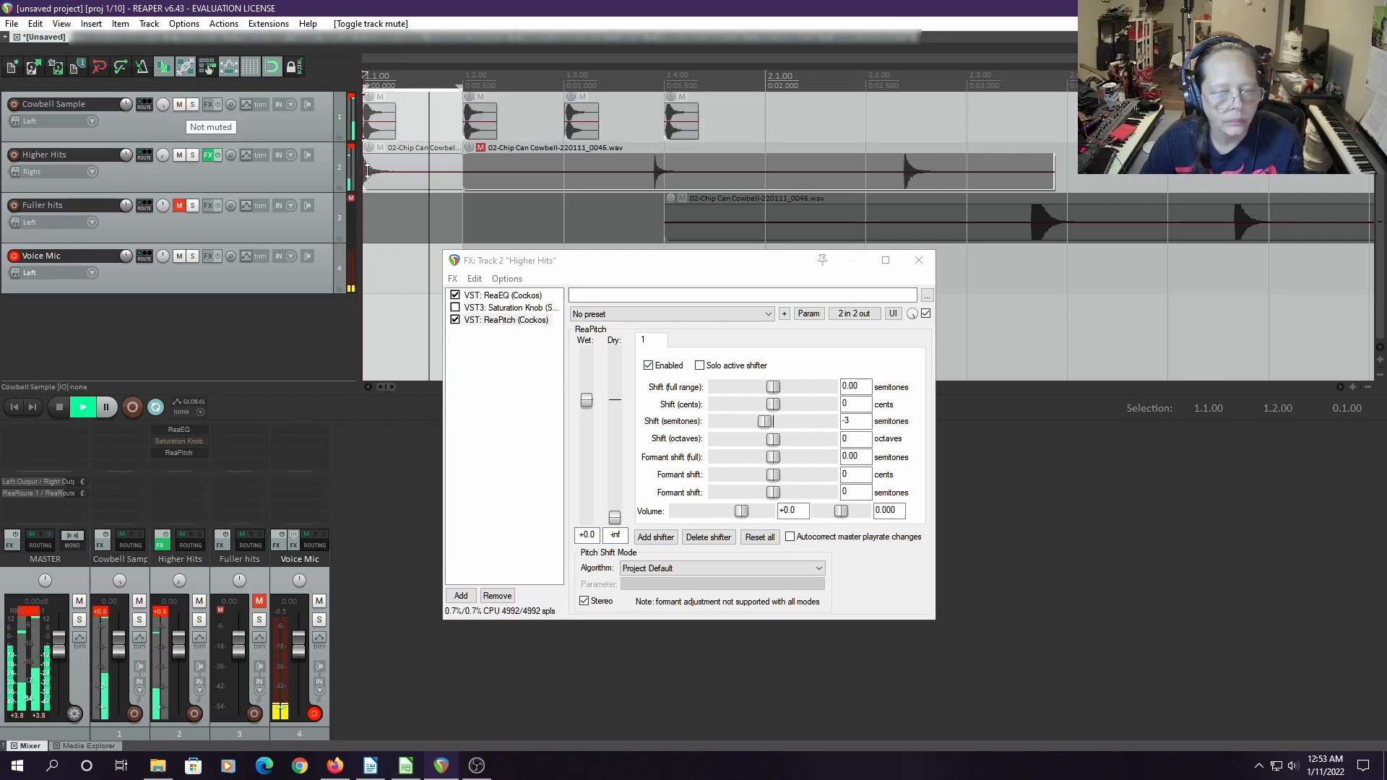
key(space)
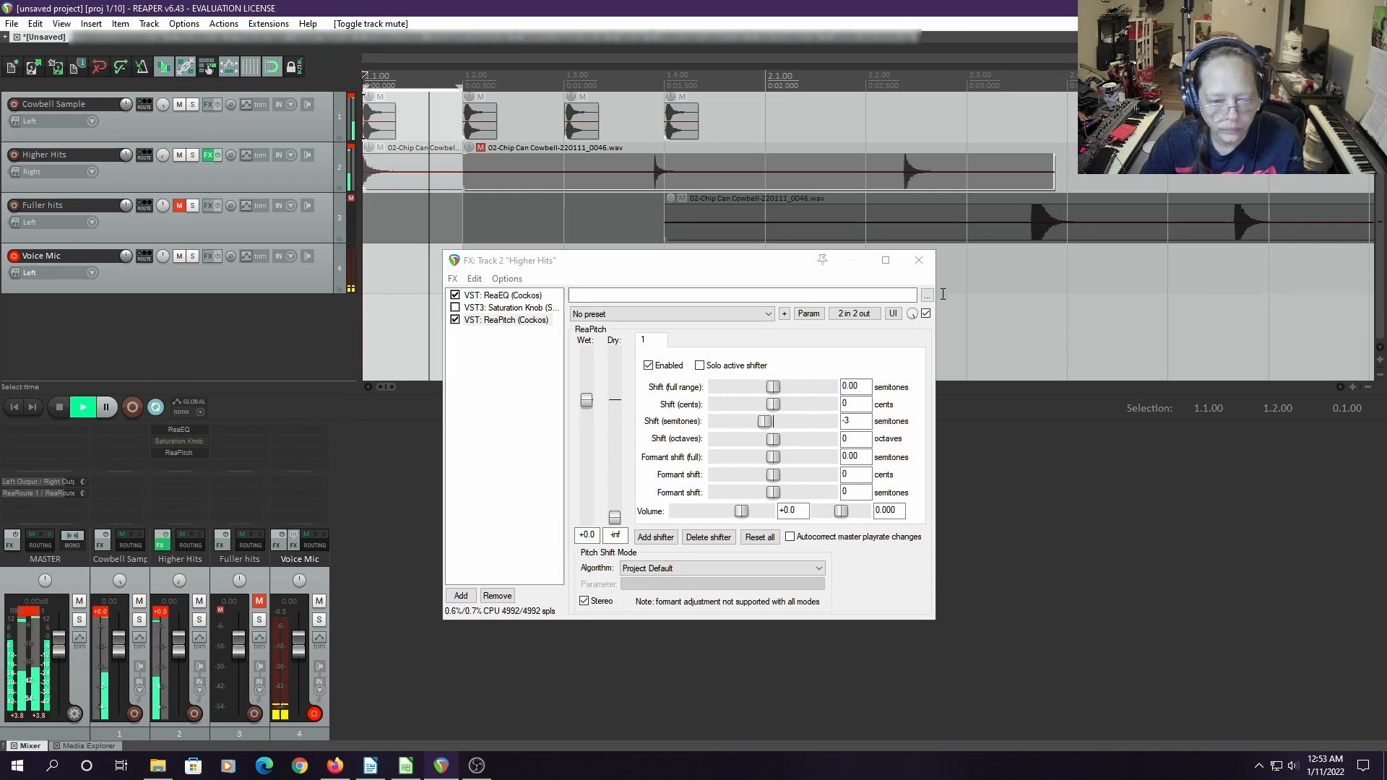
Try semitone shifts of -5 and -6 on Higher Hits, then replace them with a full-range shift of -4.90 semitones
drag(764, 421, 758, 426)
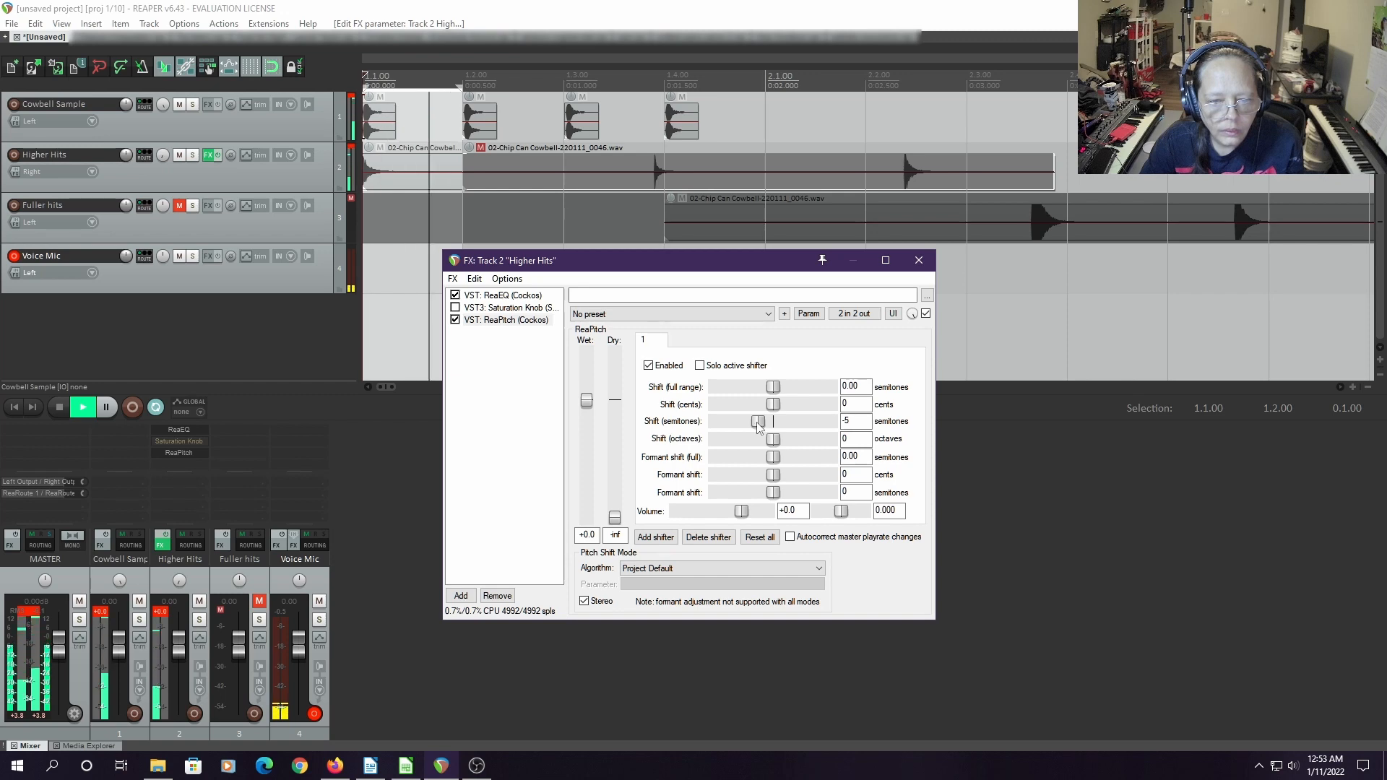
drag(759, 426, 756, 423)
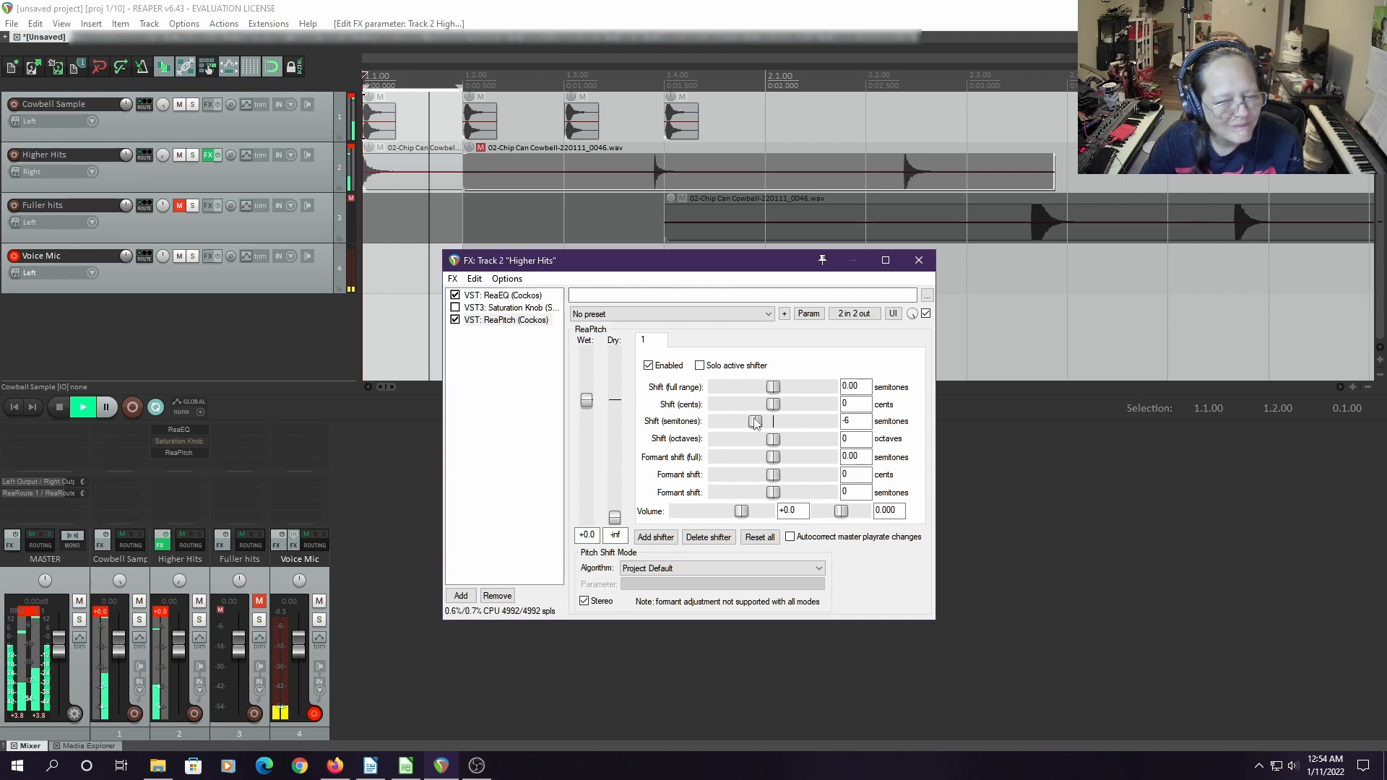
drag(755, 422, 762, 460)
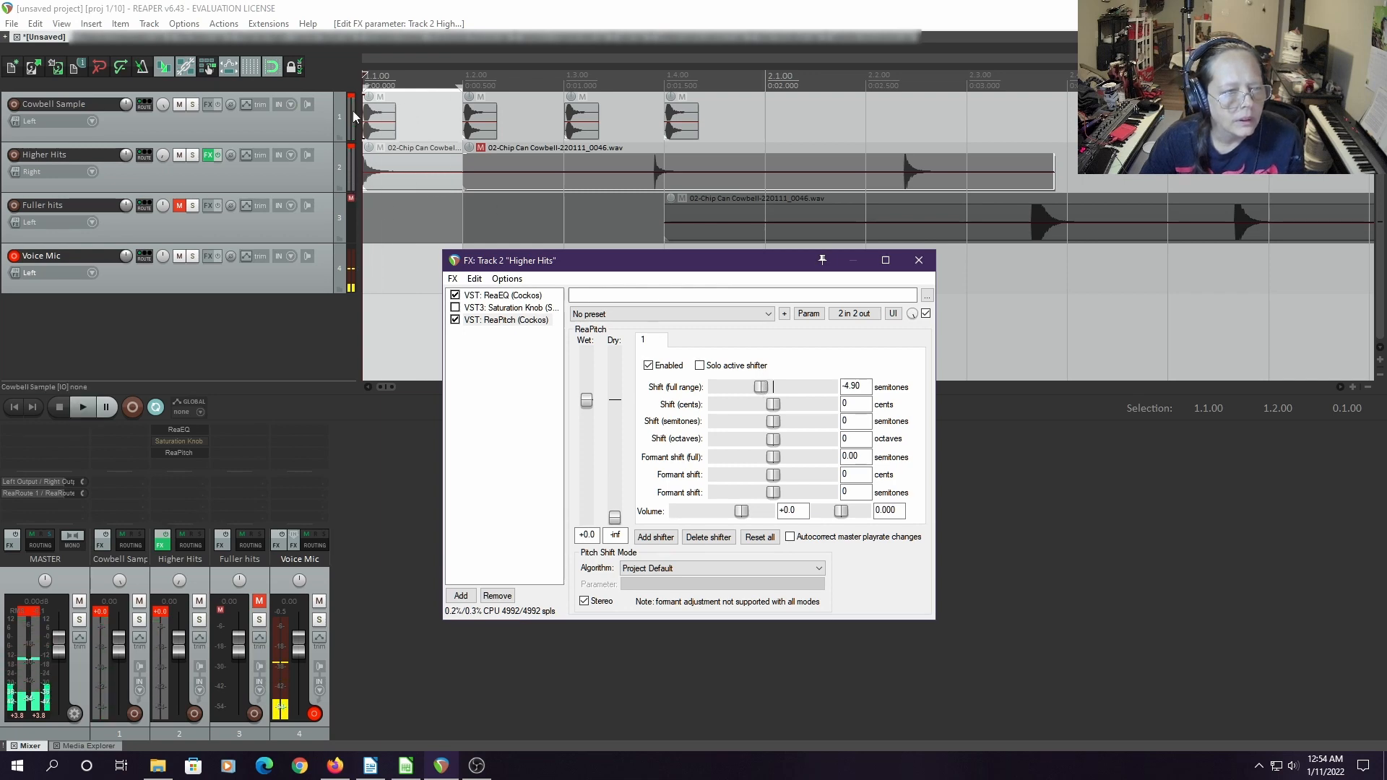
Mute Cowbell Sample and listen to the pitch-shifted Higher Hits loop on its own
click(179, 105)
key(space)
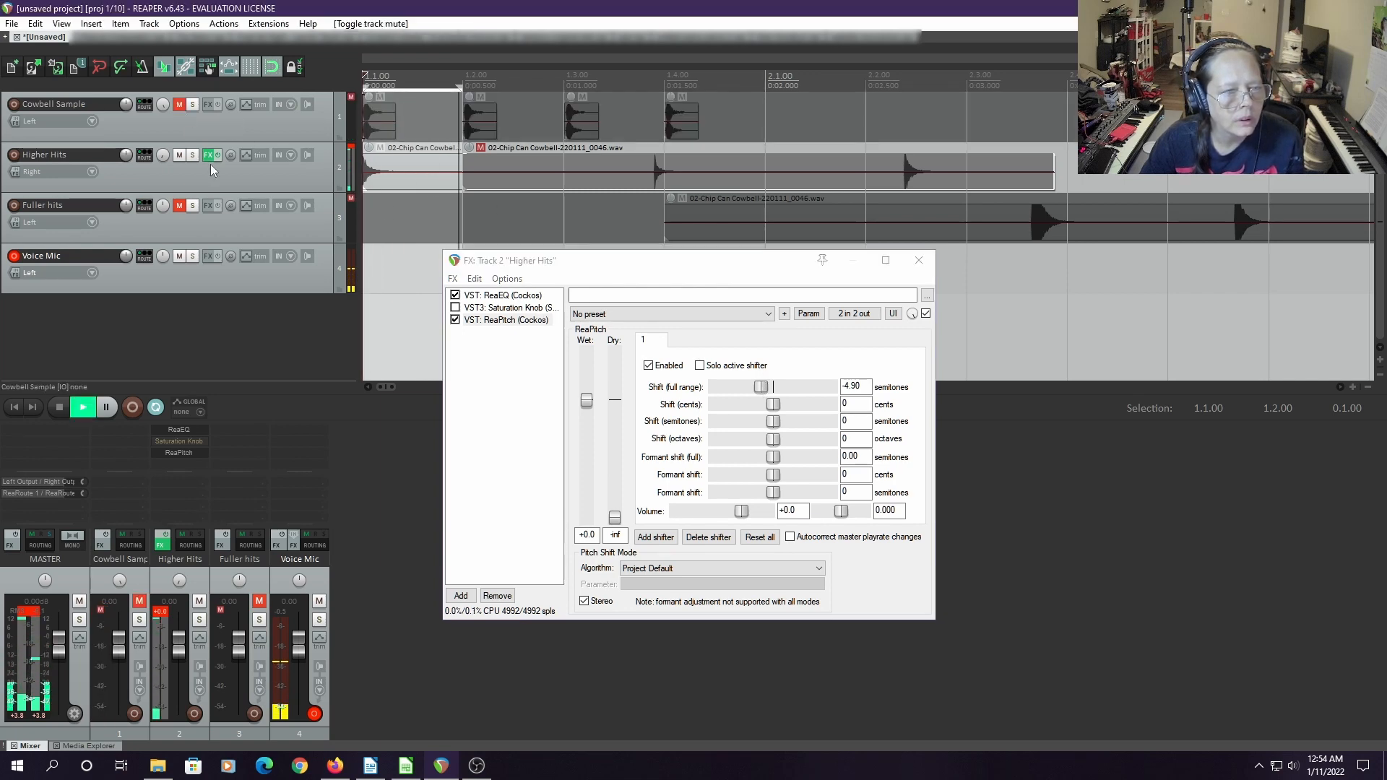
key(space)
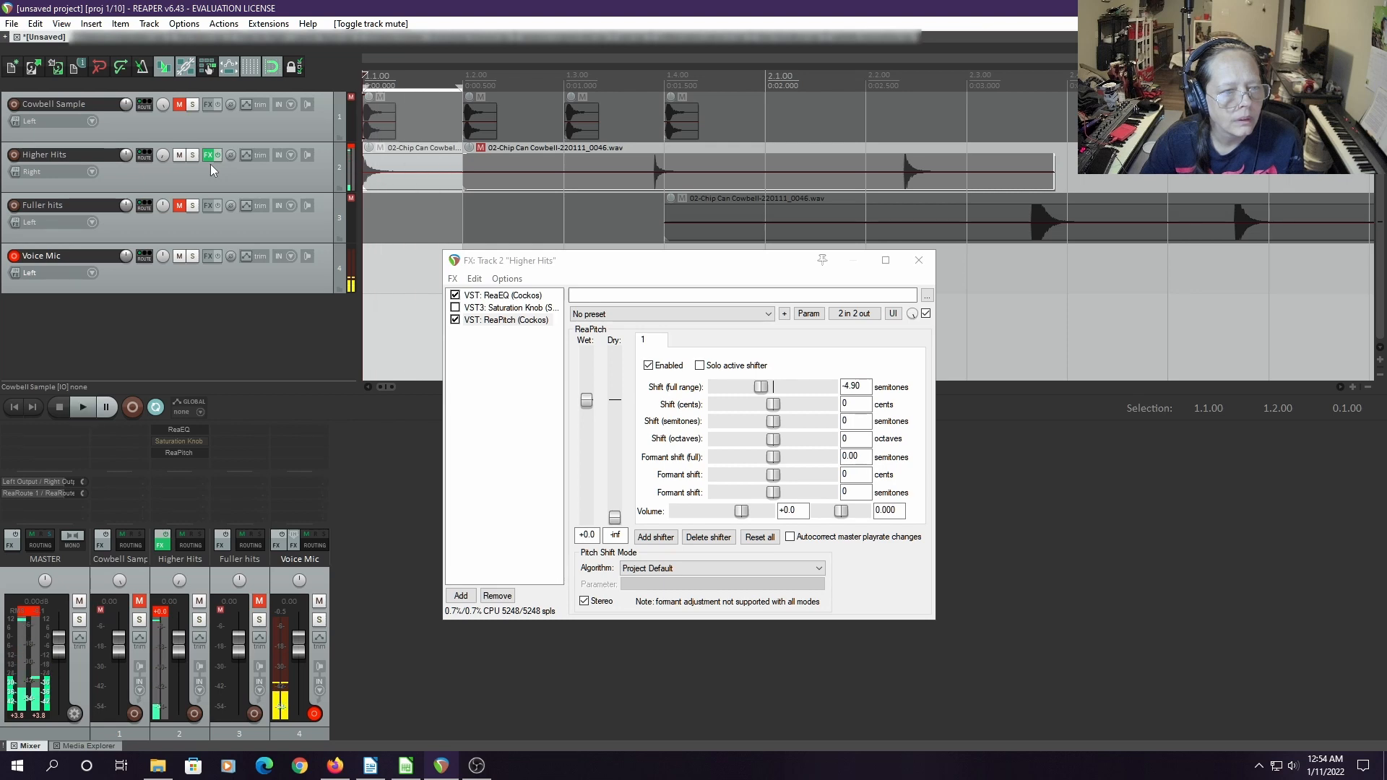
key(space)
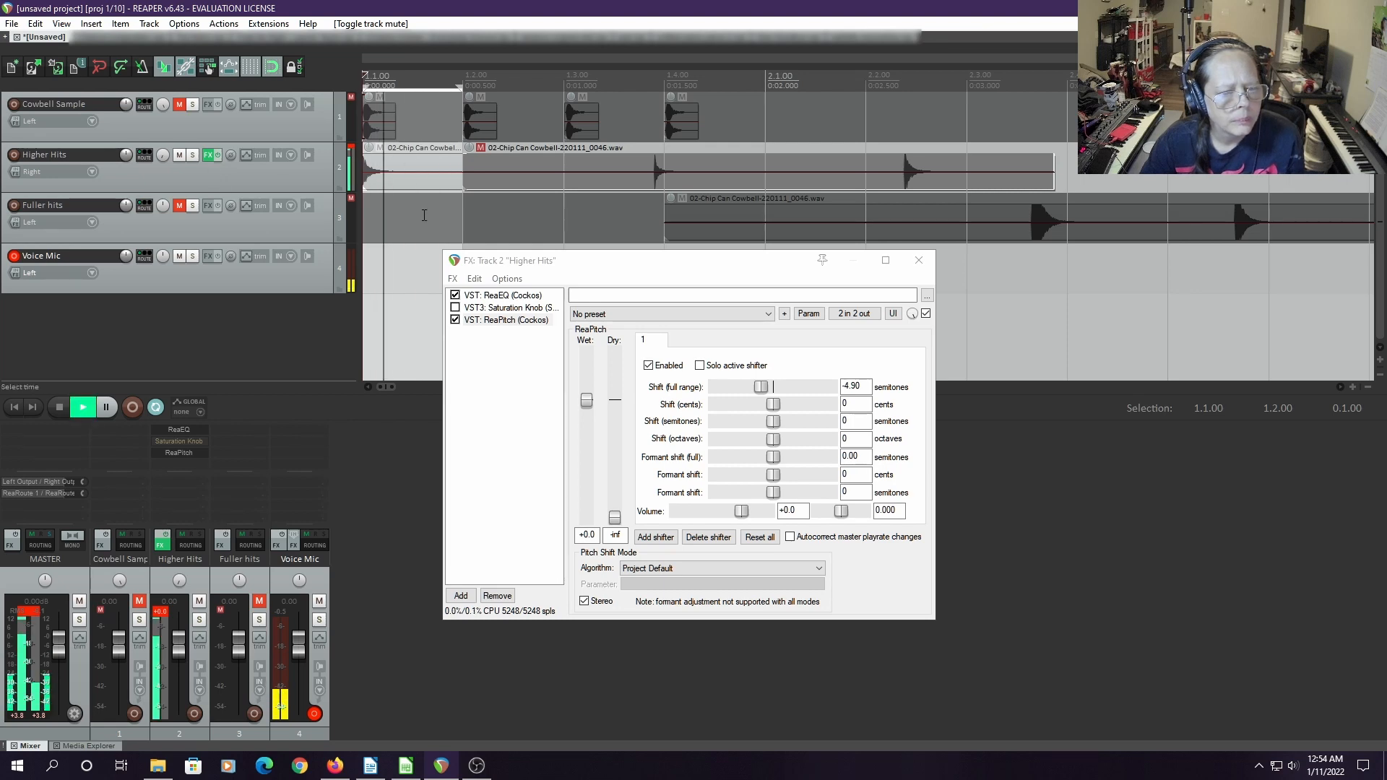
key(space)
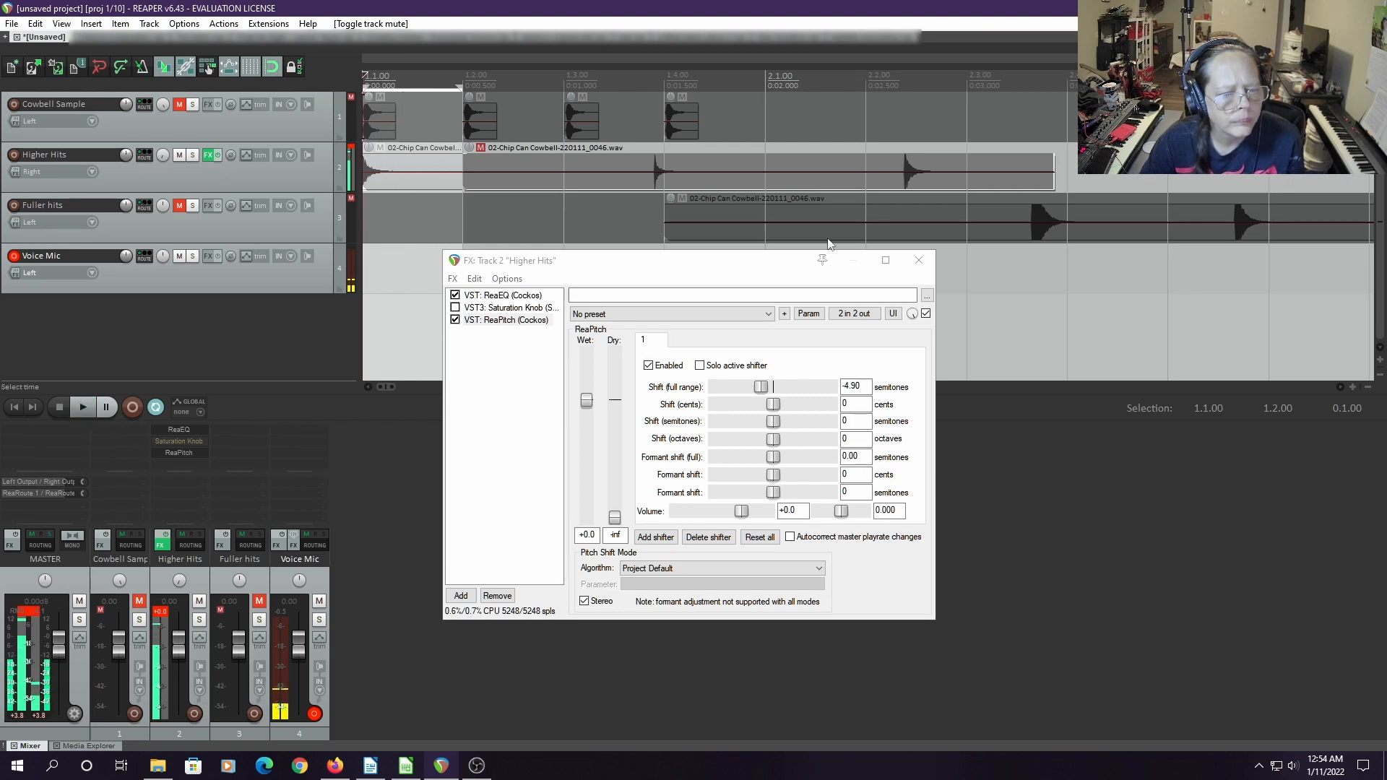
Reset ReaPitch's full-range shift to 0.00, set the octave shift to -1, and audition Higher Hits
double_click(758, 389)
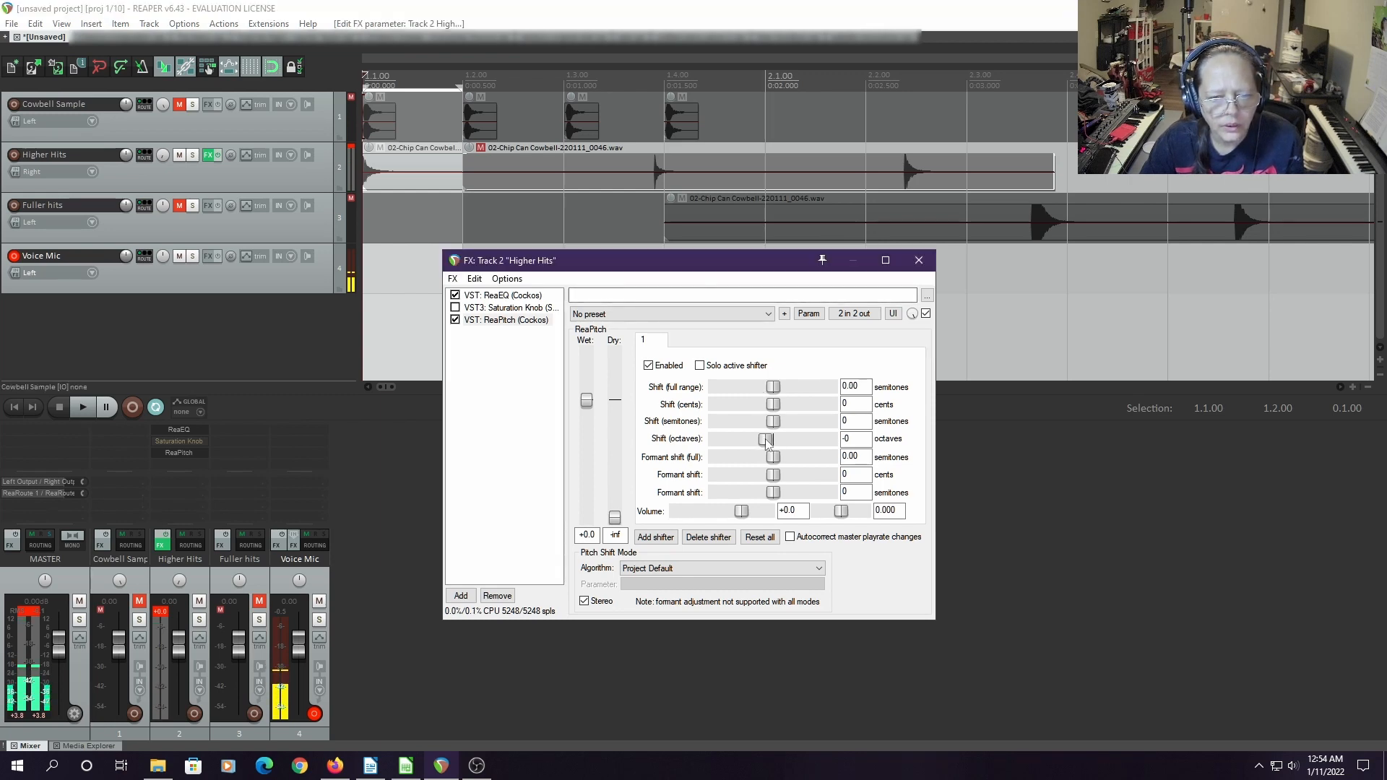
key(space)
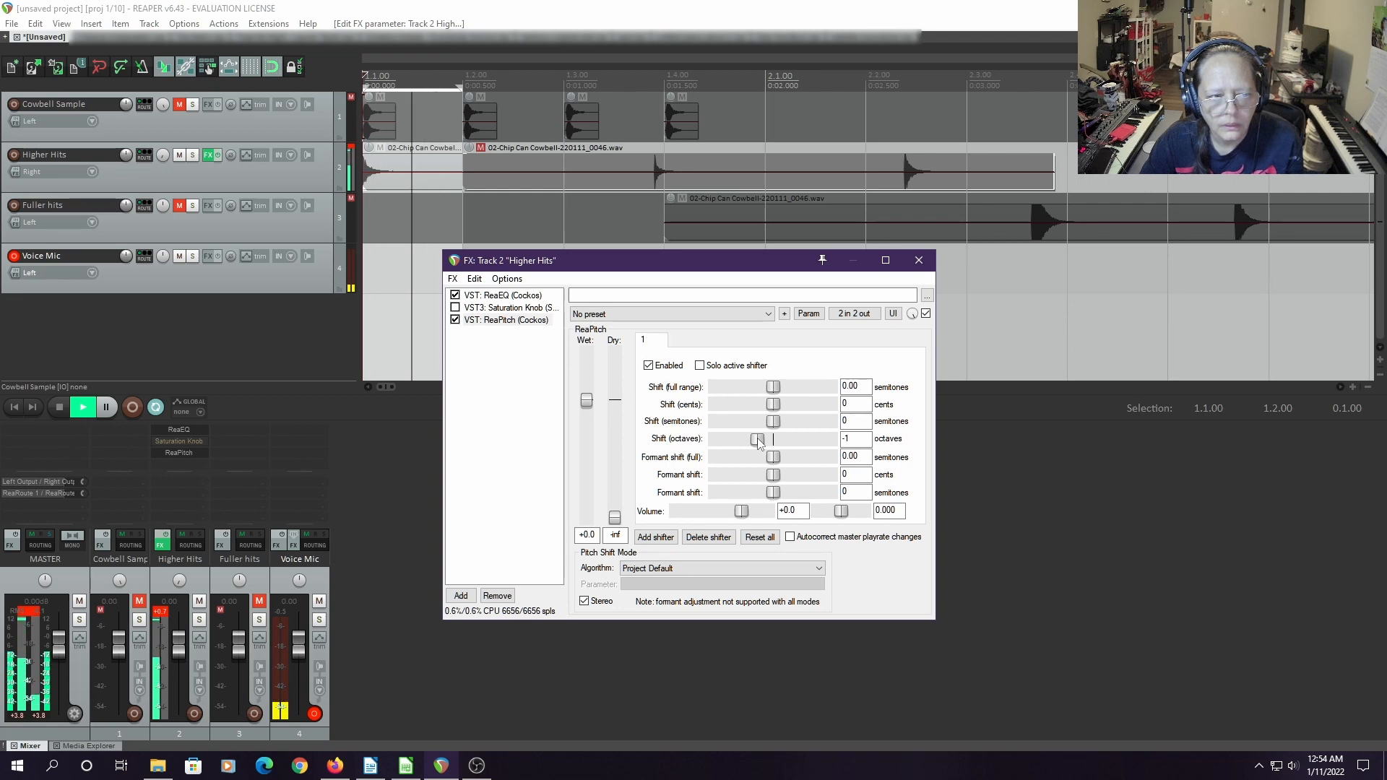
key(space)
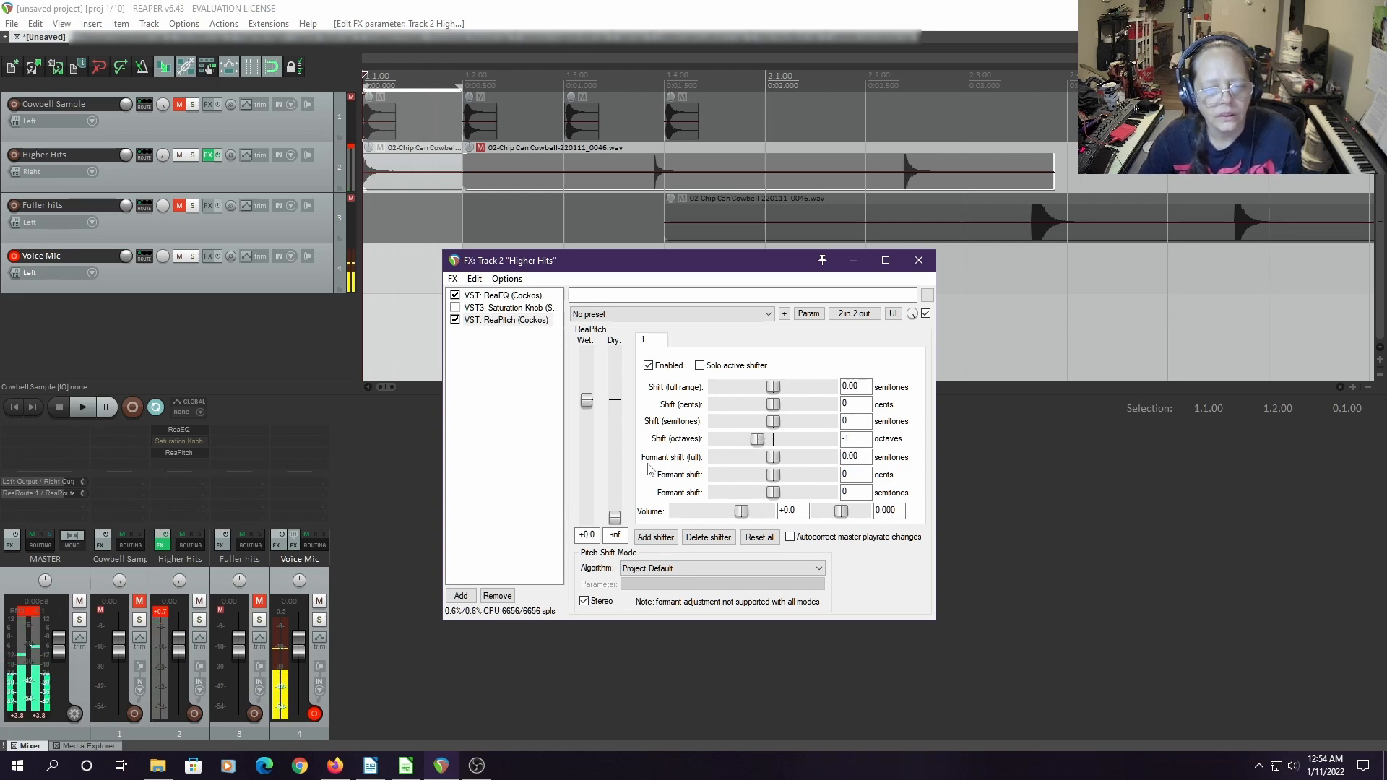
Unmute Cowbell Sample and listen to it together with the octave-lowered Higher Hits
click(180, 105)
key(space)
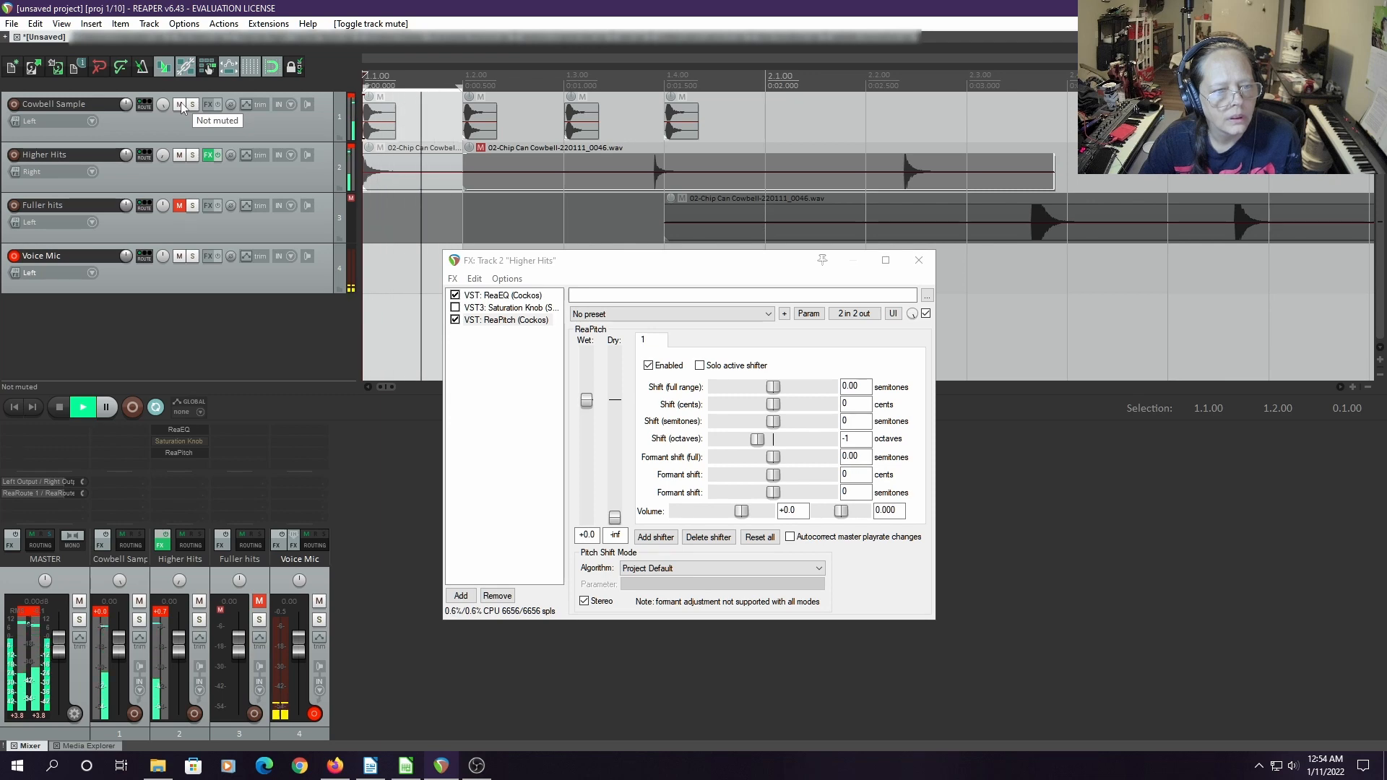
key(space)
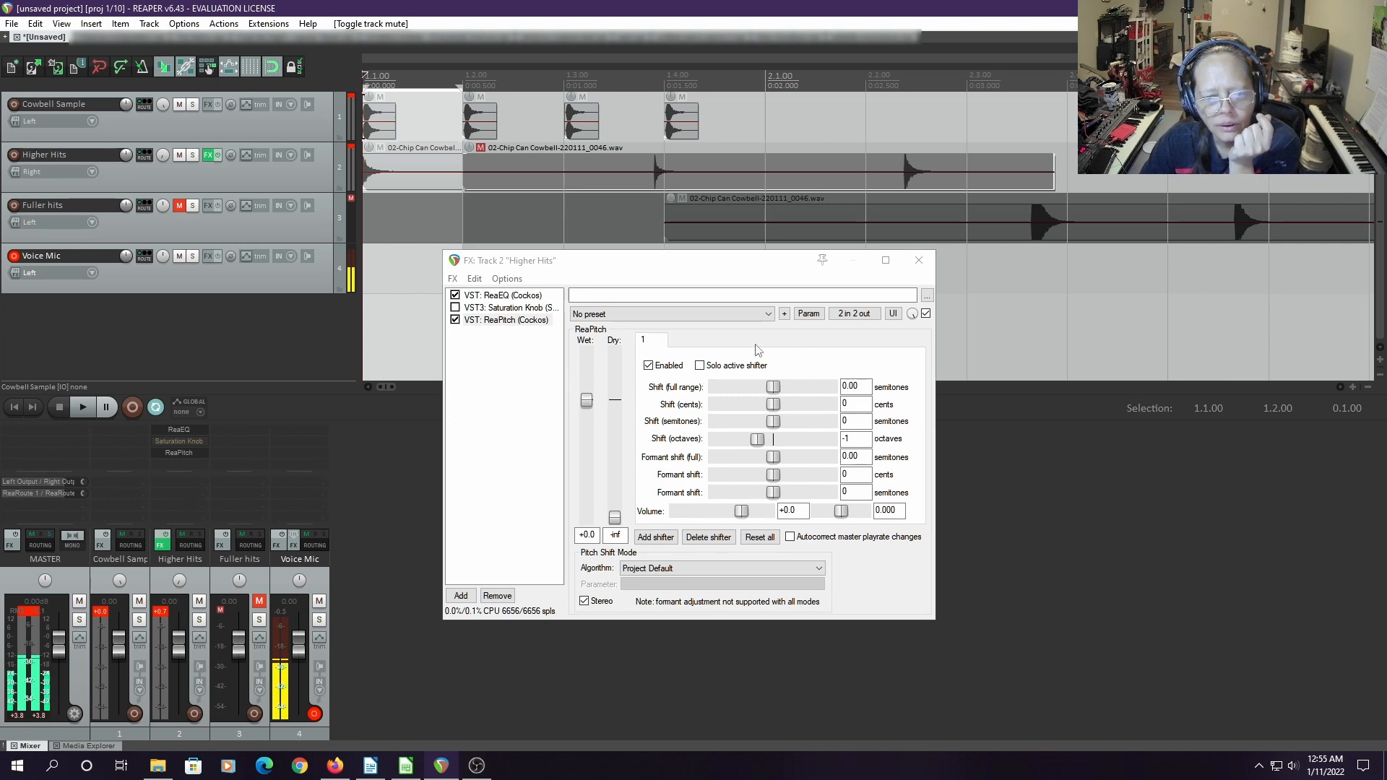
Display ReaEQ in the Higher Hits effects chain and bypass it while both tracks play
click(503, 294)
key(space)
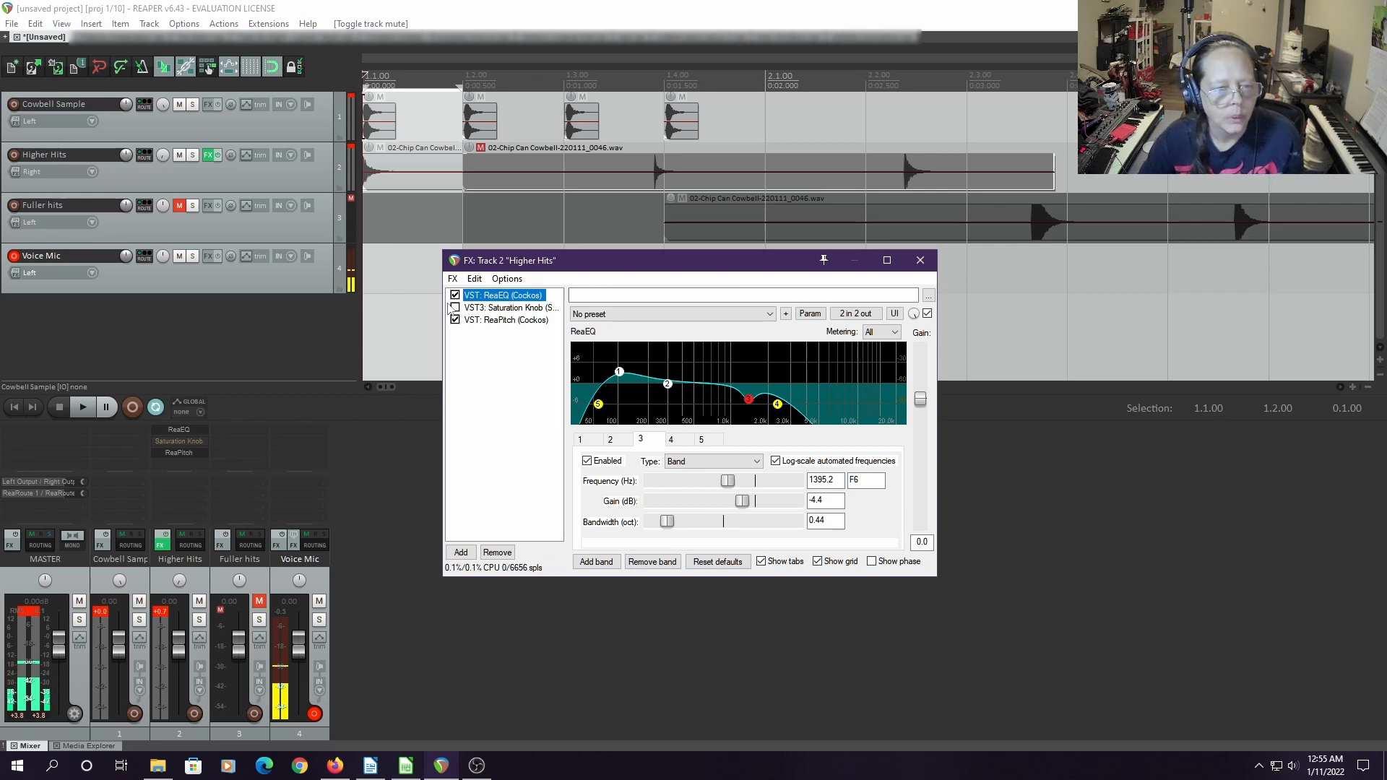
click(454, 295)
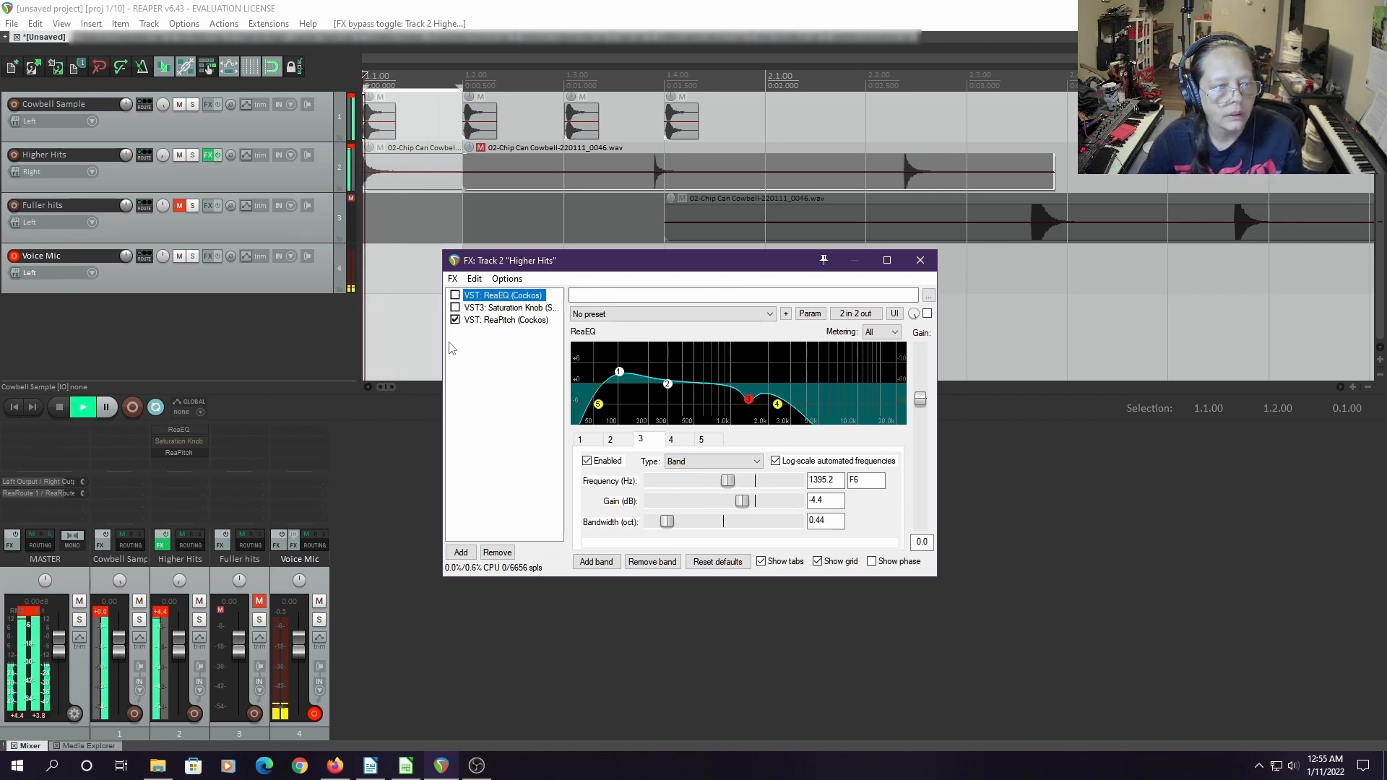
Compare Higher Hits and Cowbell Sample by soloing them separately and together, leaving Higher Hits soloed, Cowbell Sample muted, and playback stopped
click(193, 156)
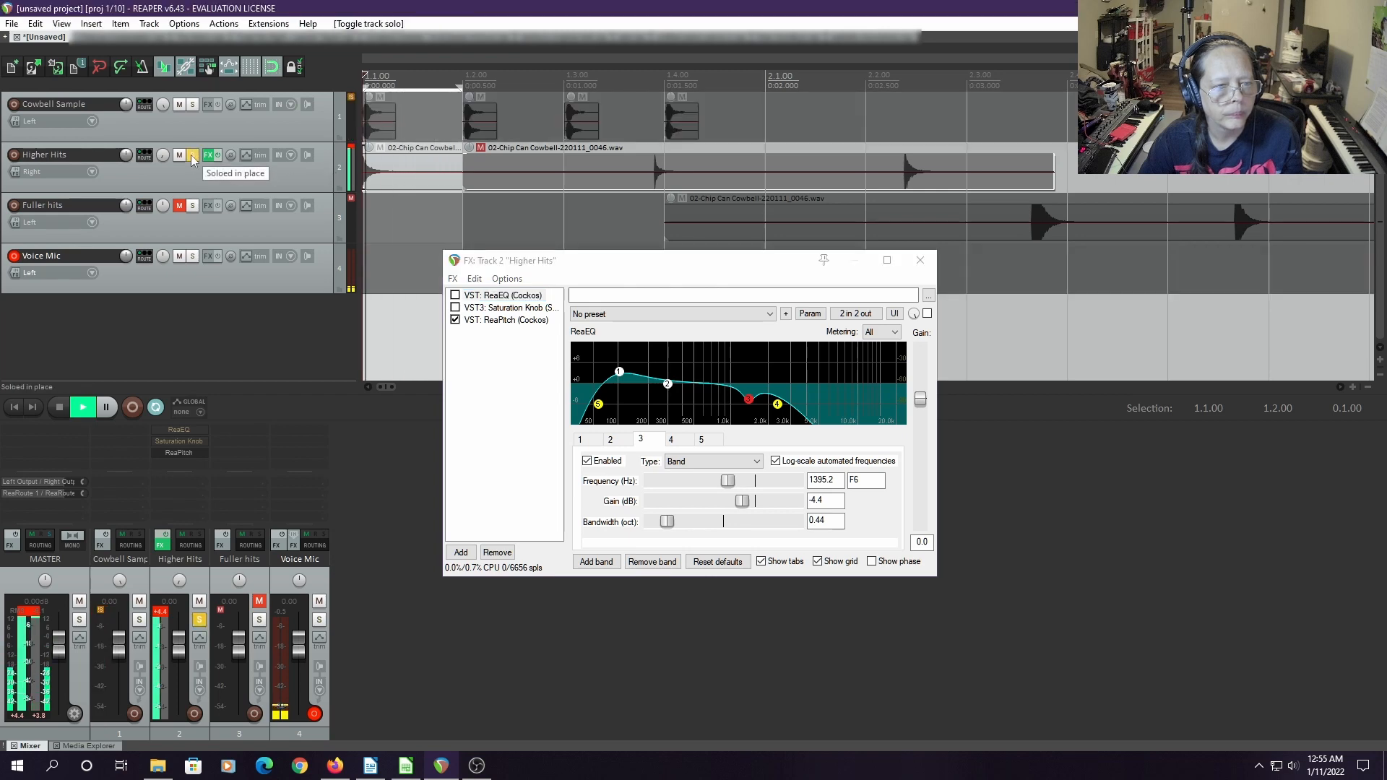
click(181, 105)
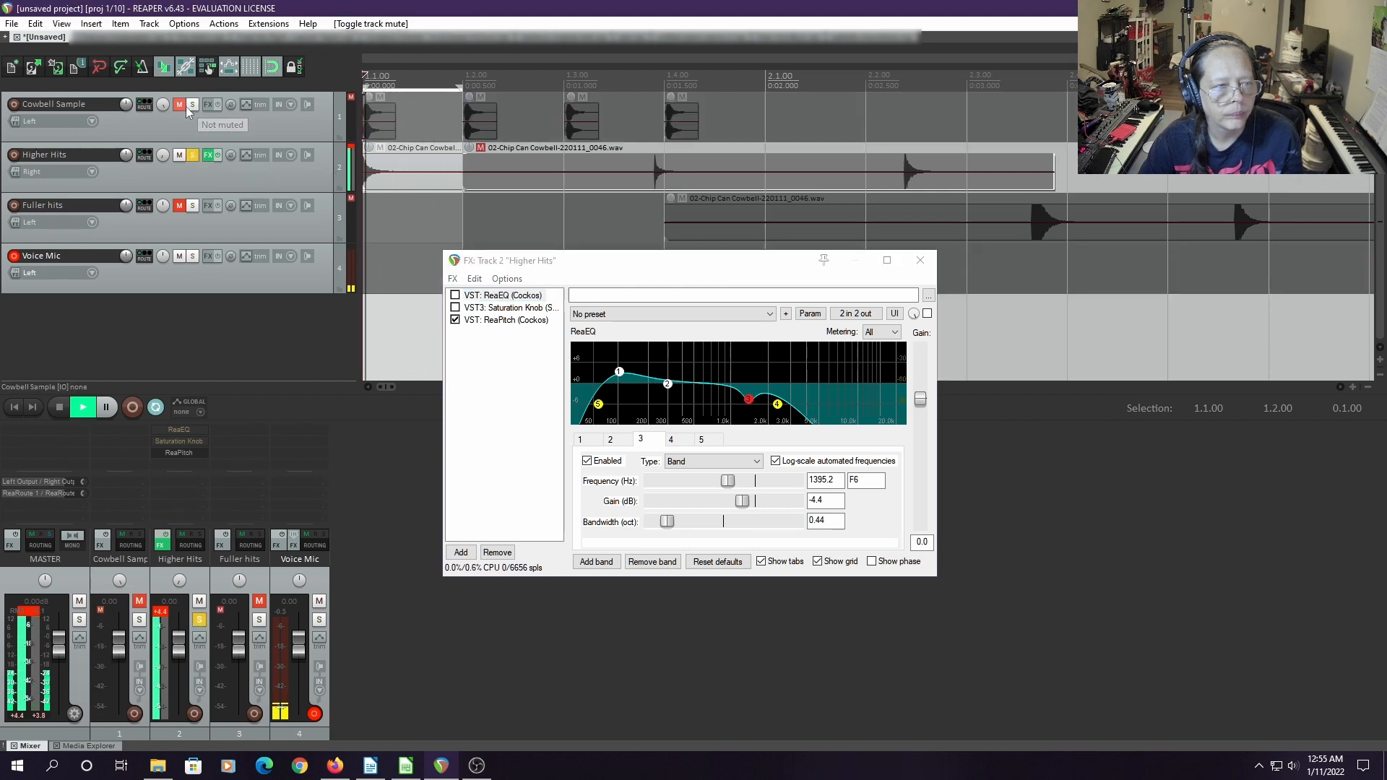
click(185, 106)
click(192, 104)
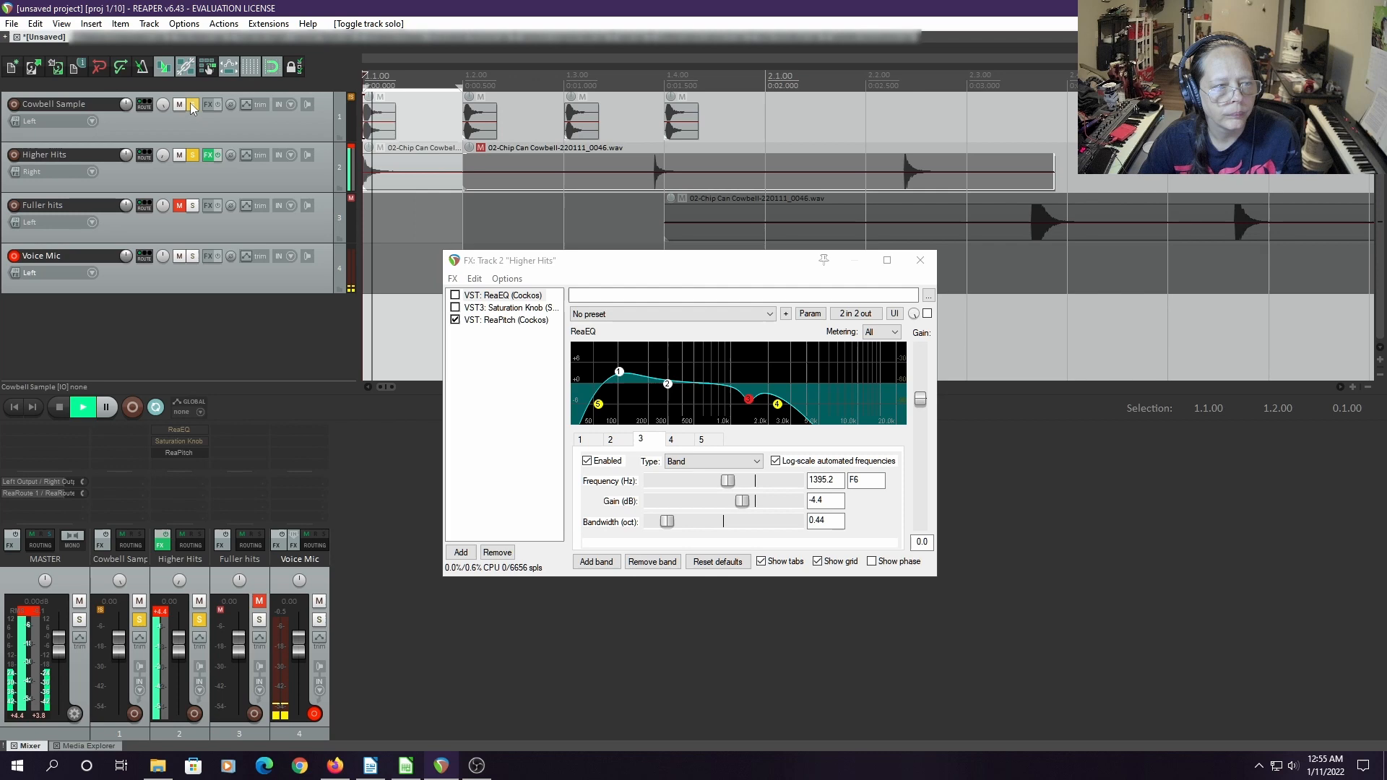
click(194, 159)
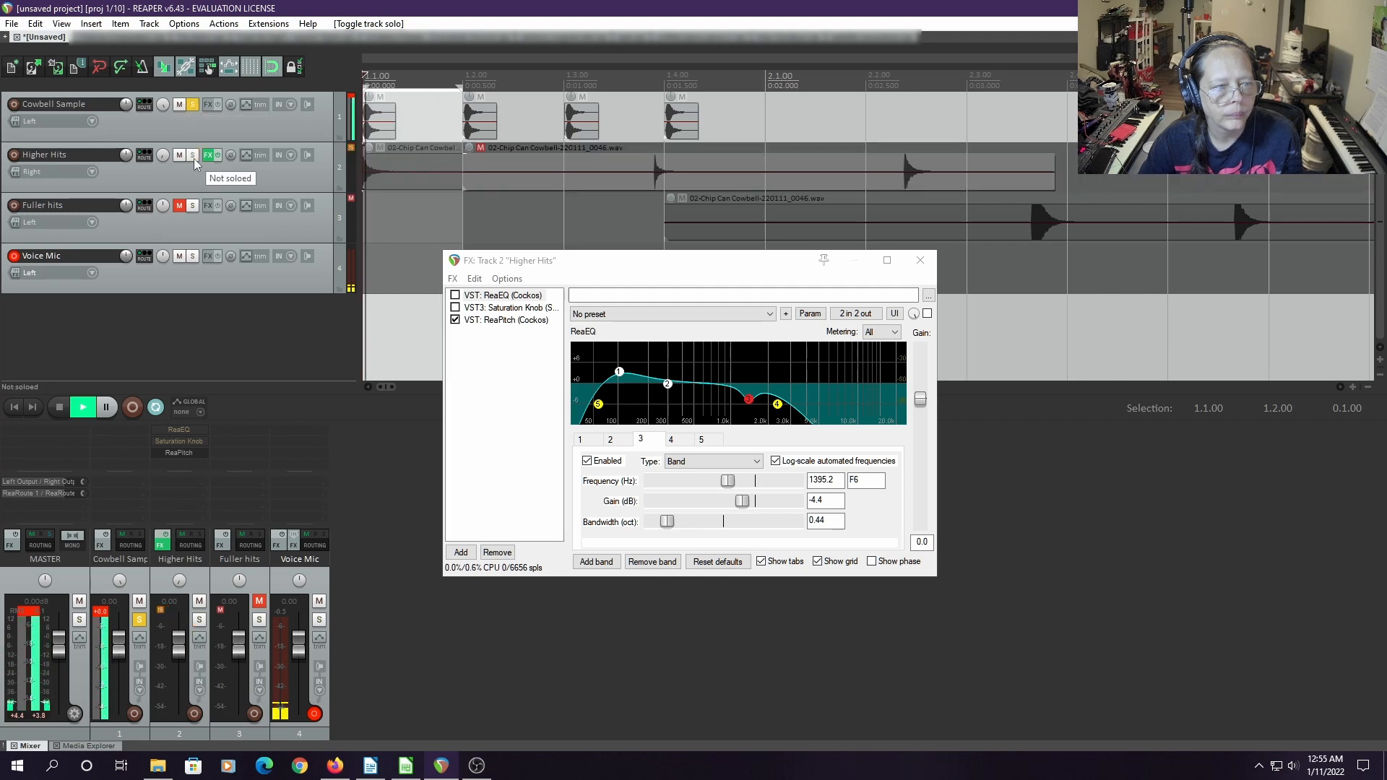
click(194, 157)
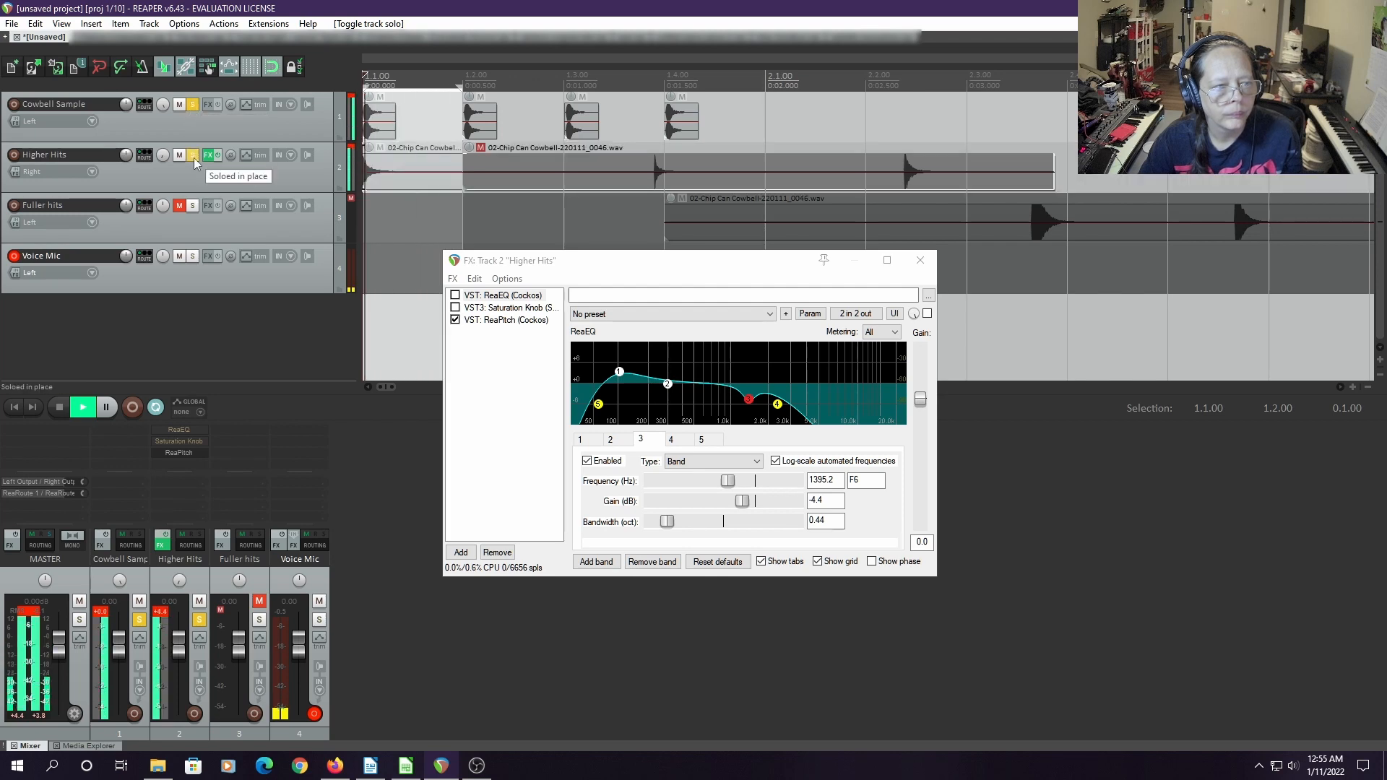
click(181, 105)
click(193, 105)
key(space)
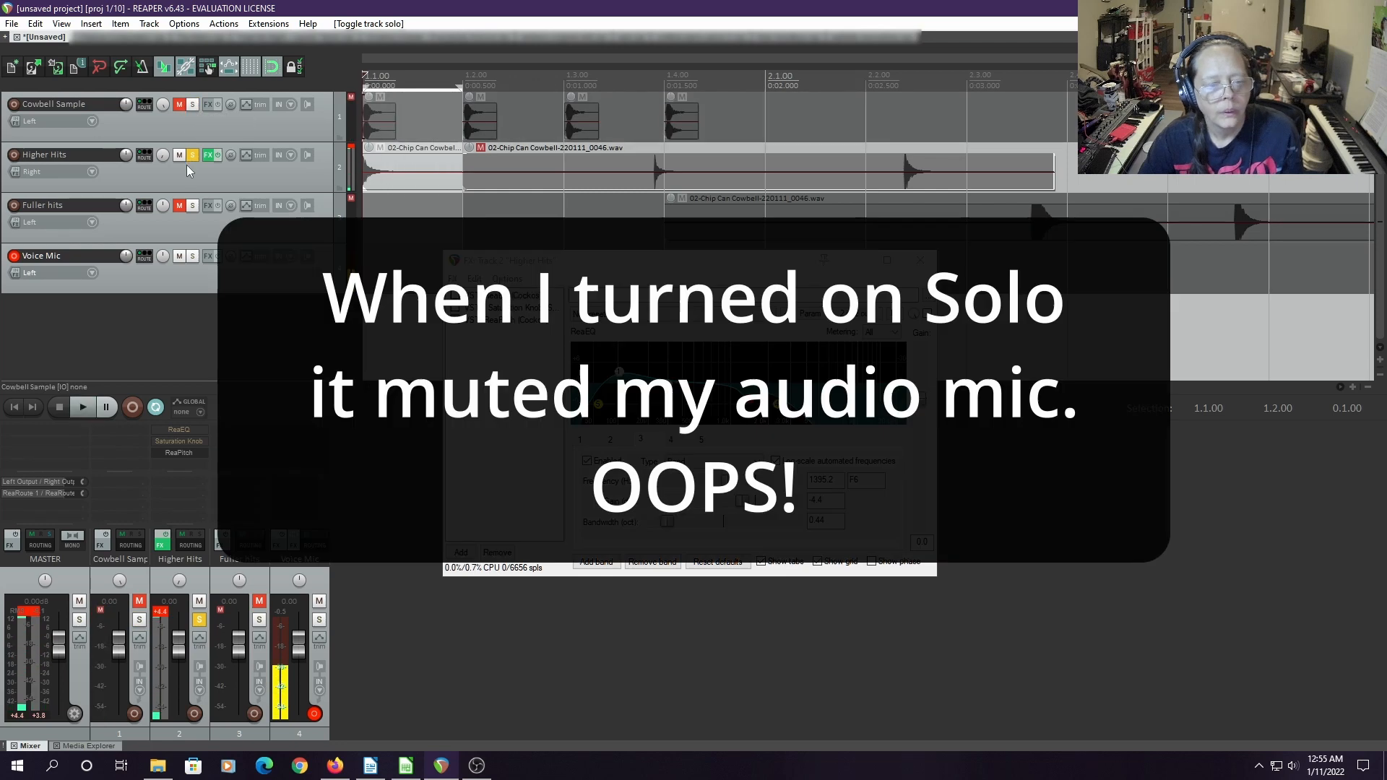
Reset ReaPitch's octave shift on Higher Hits to 0, set its semitone shift to -11, and audition the track
click(508, 320)
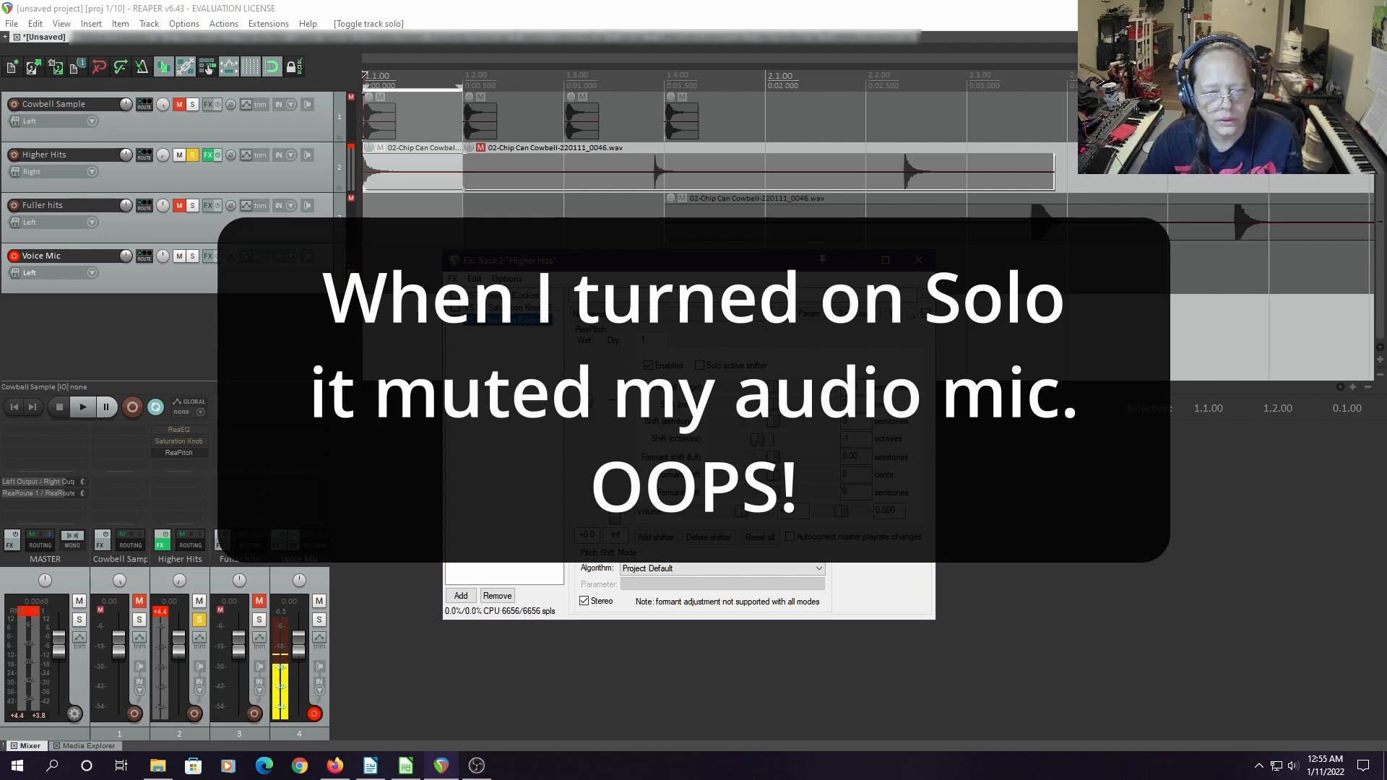
drag(757, 439, 773, 439)
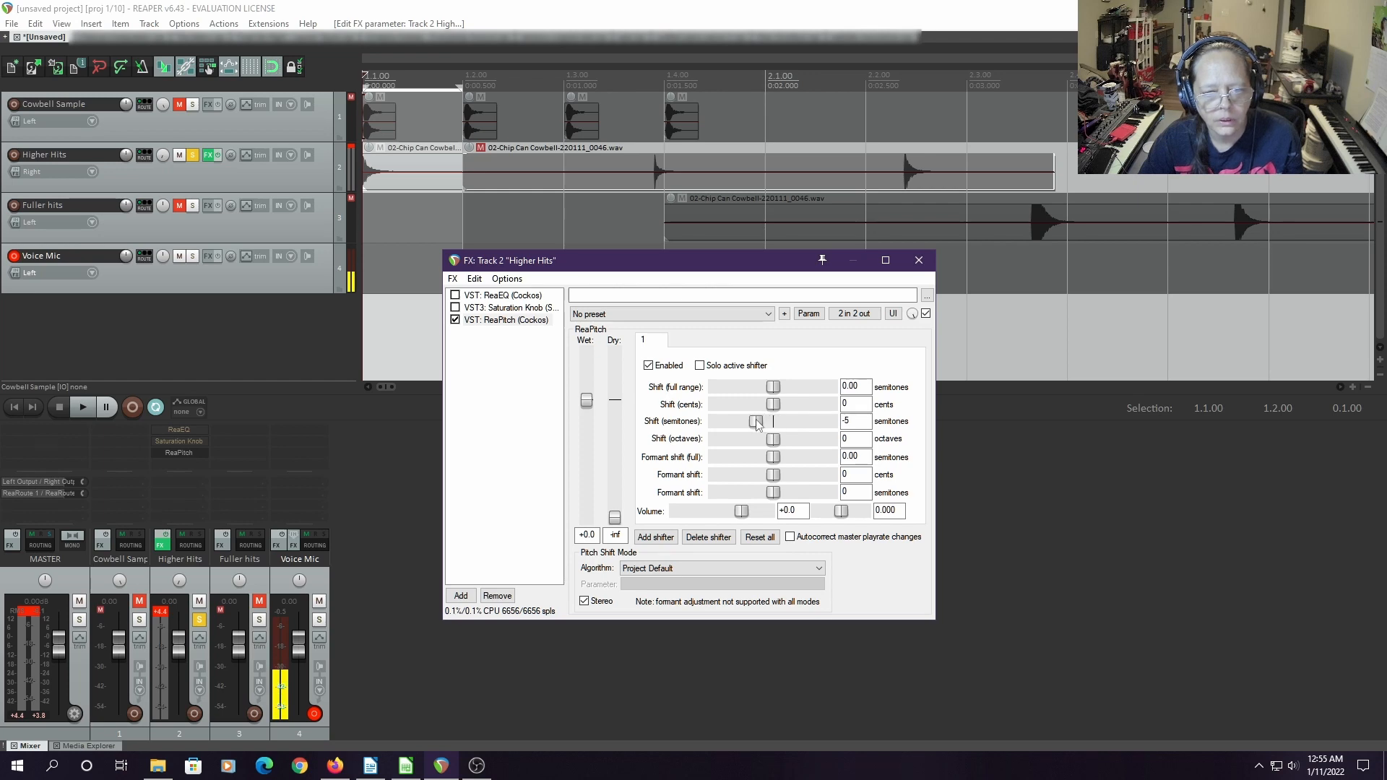
key(space)
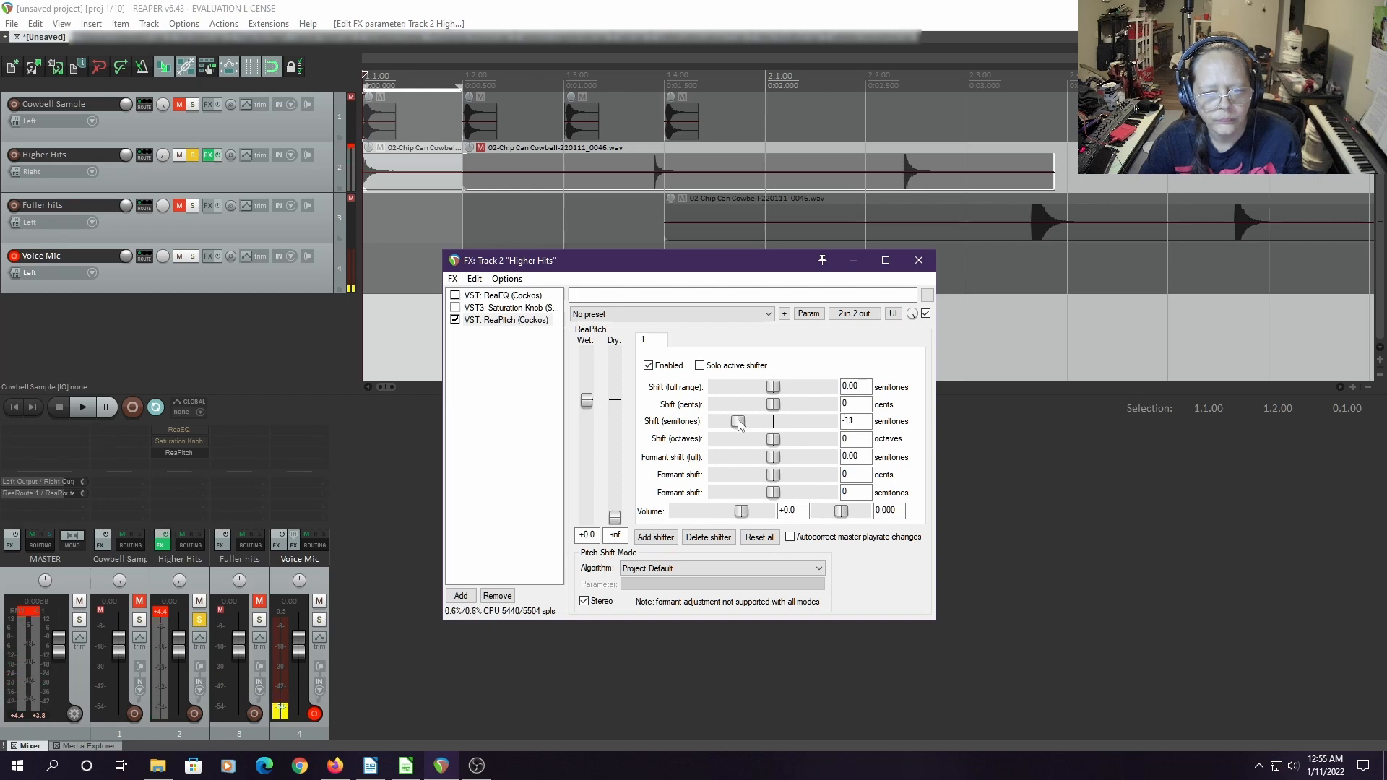
key(space)
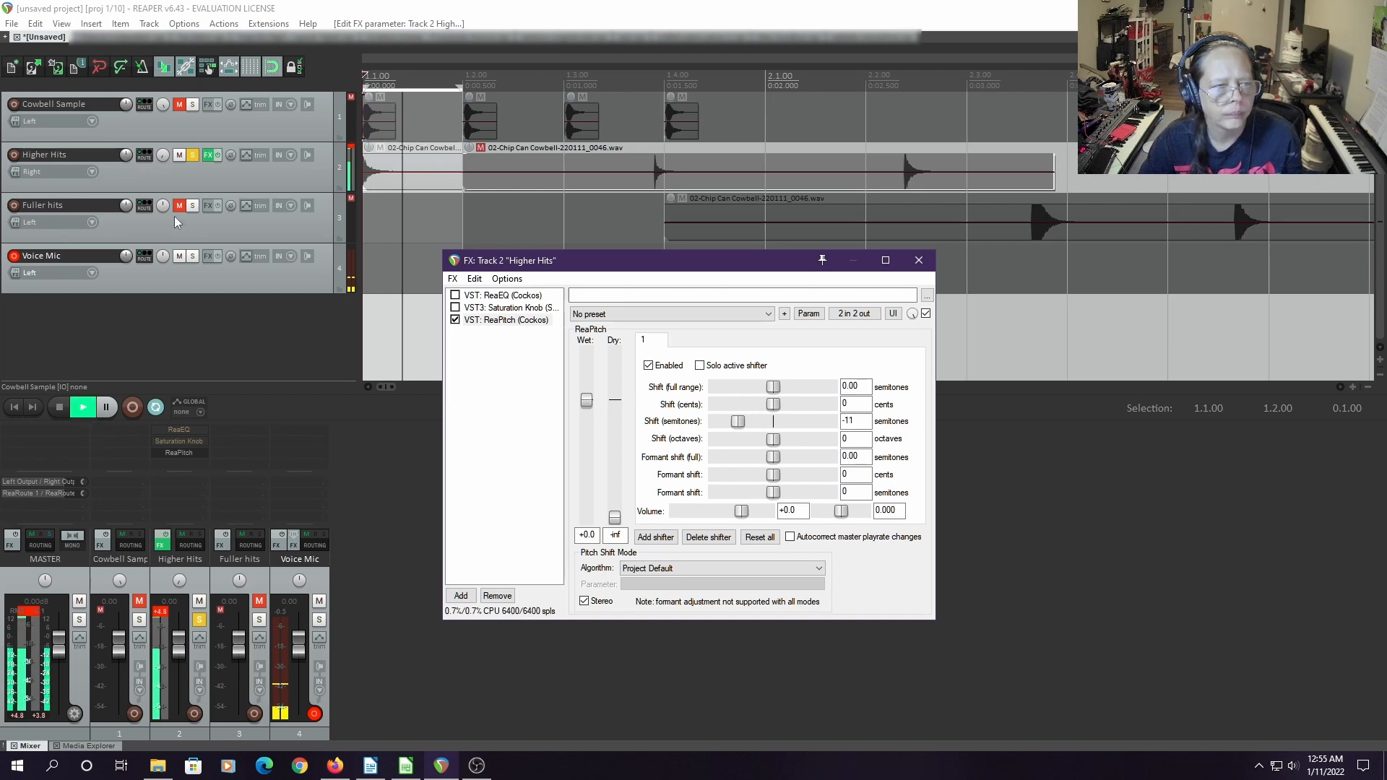
Unmute and solo Cowbell Sample to hear it alongside the pitch-shifted Higher Hits, then stop playback
click(179, 104)
click(195, 103)
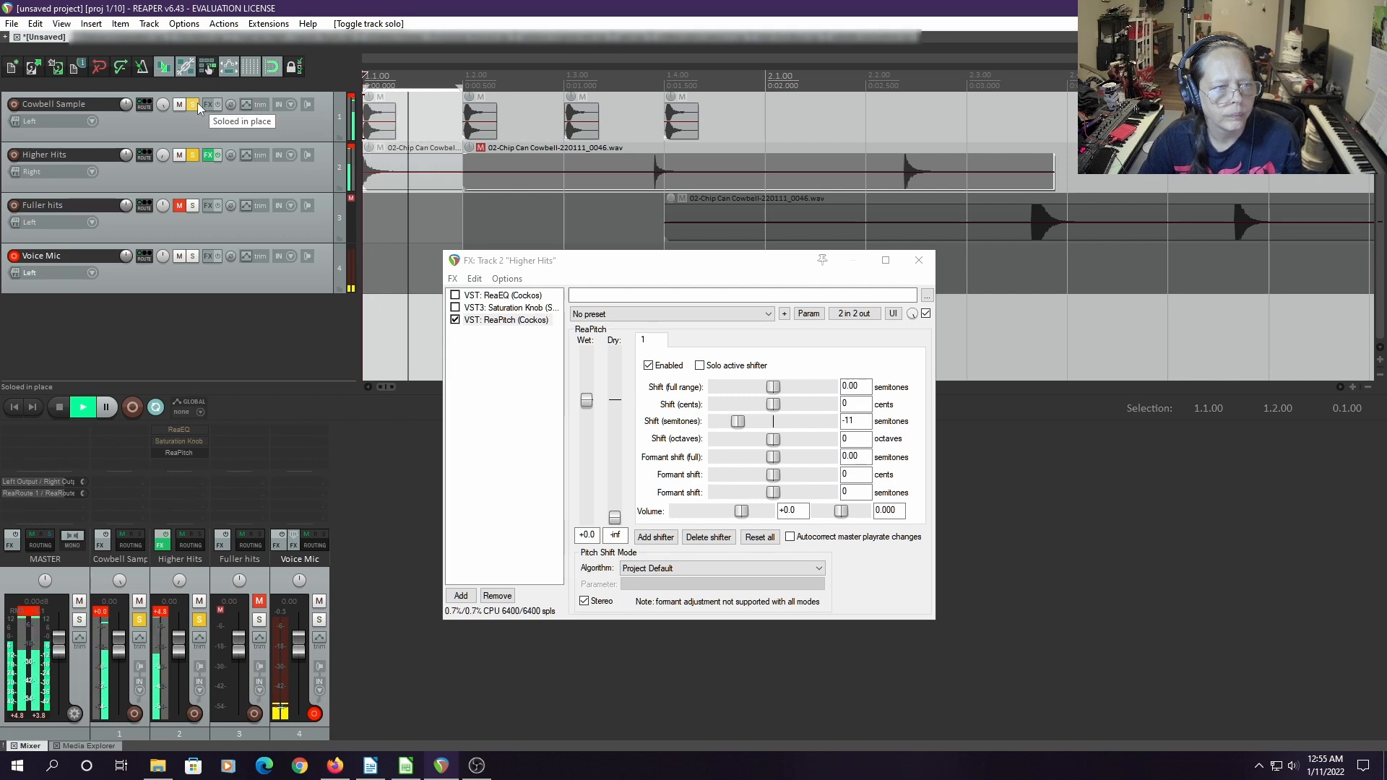
key(space)
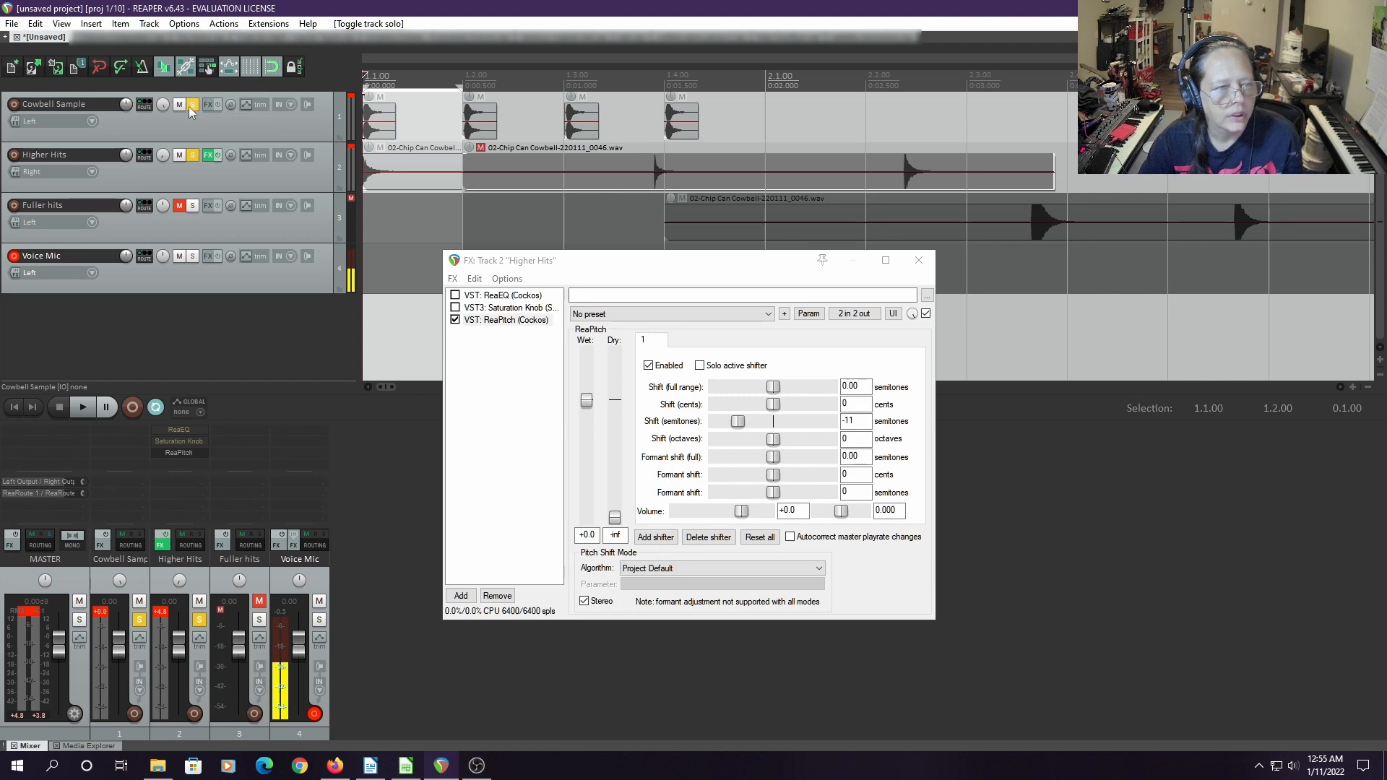
Add ReaEQ to Cowbell Sample and play that track soloed on its own to examine its frequency spectrum
click(209, 105)
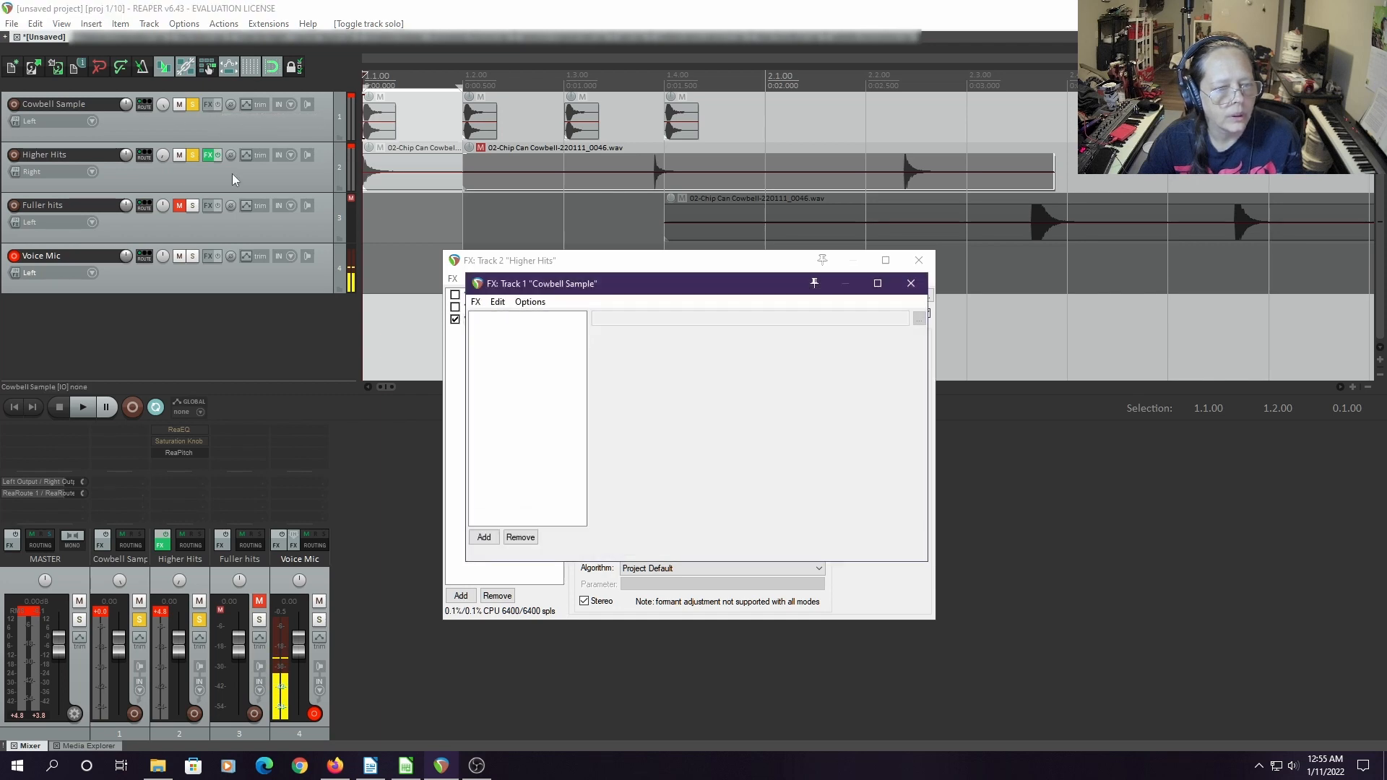
click(484, 537)
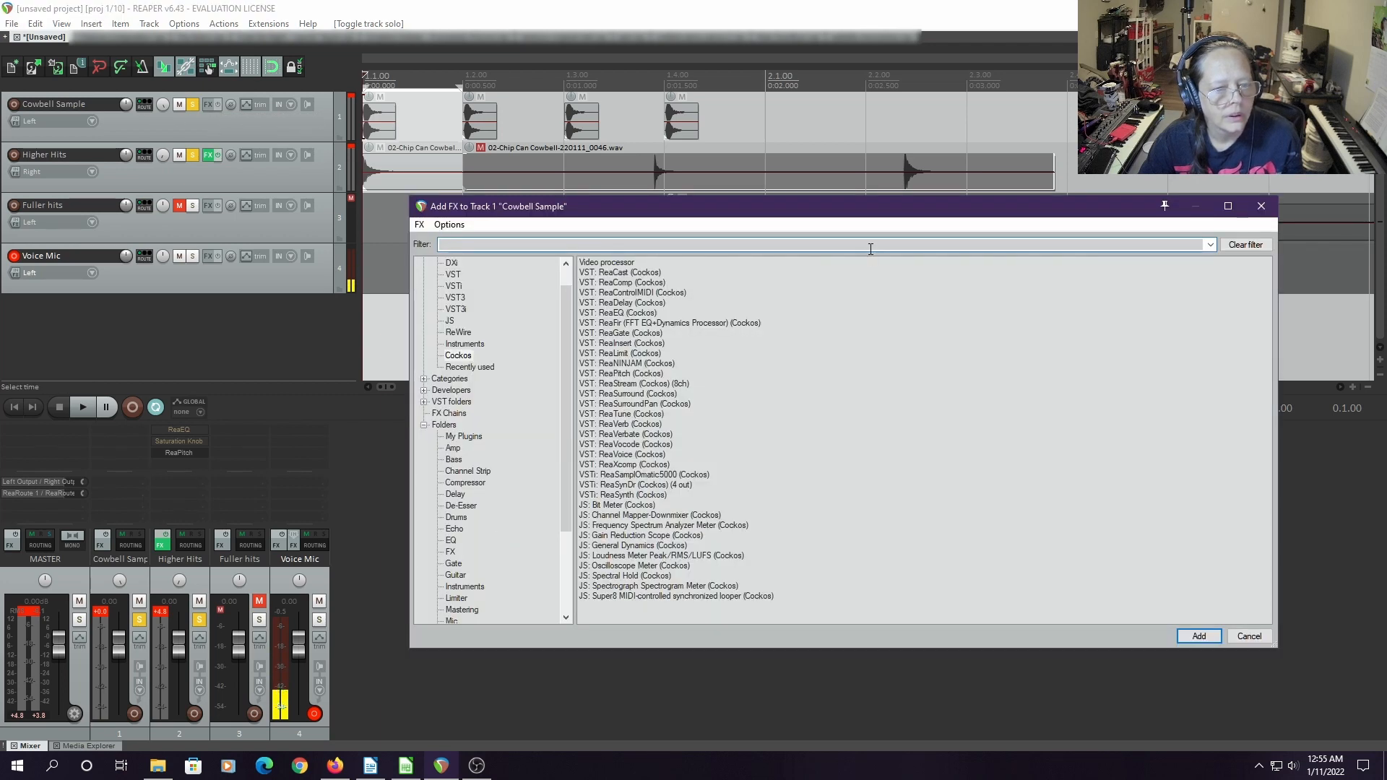
double_click(616, 313)
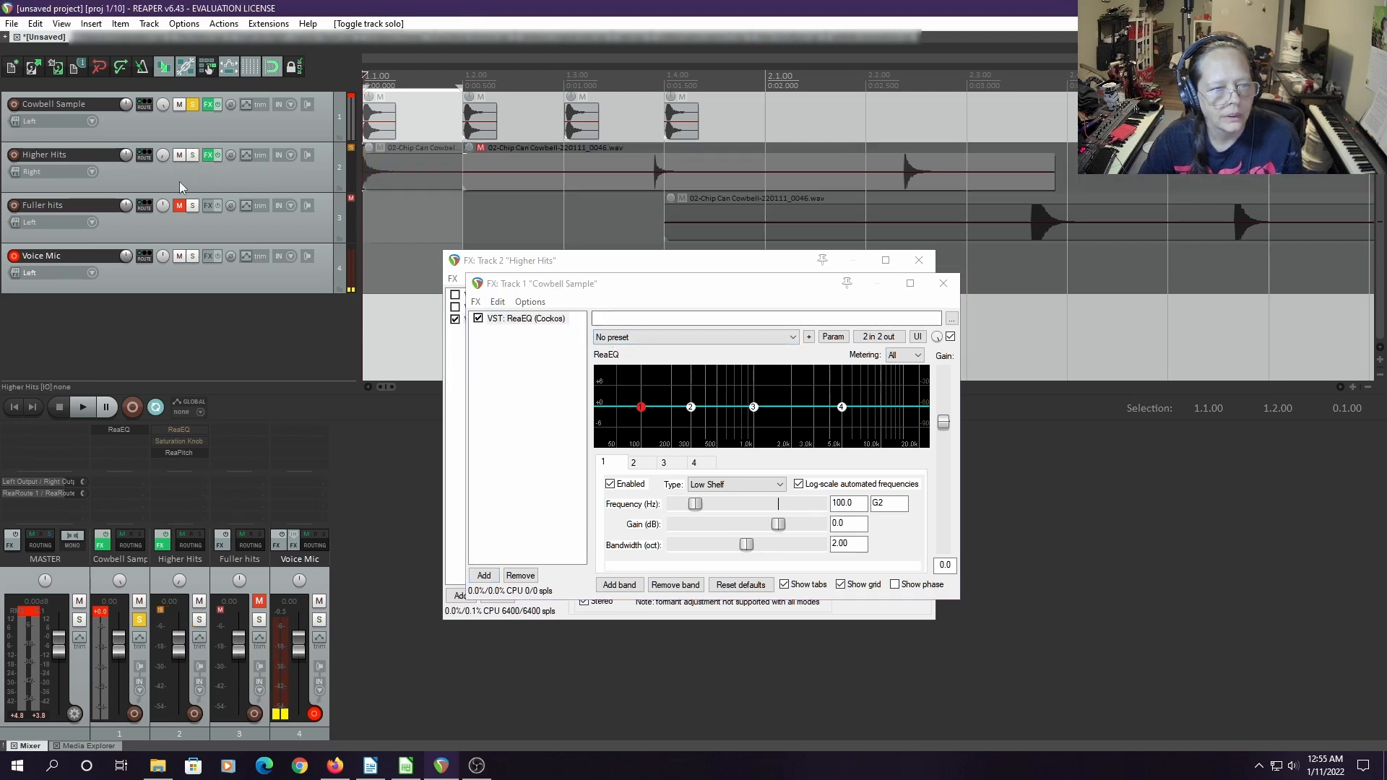
key(space)
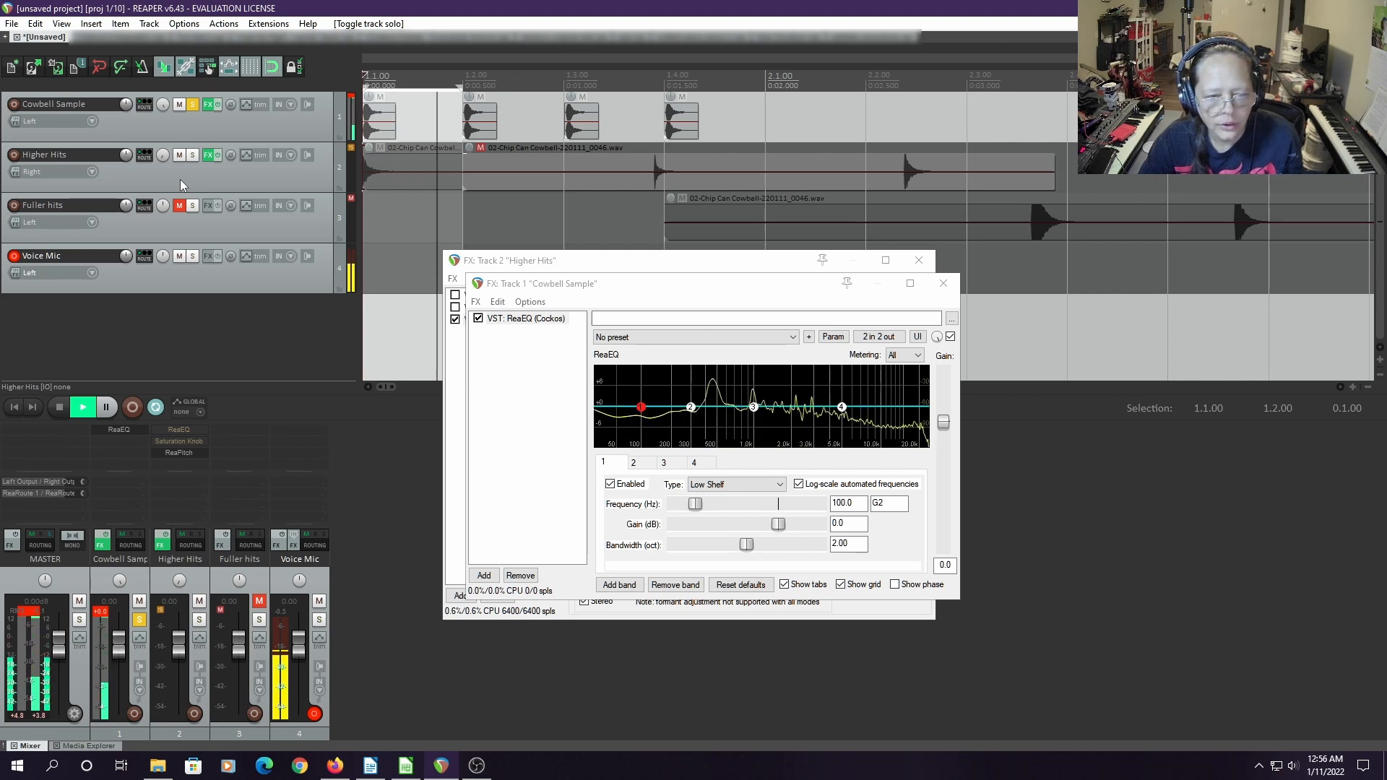
key(space)
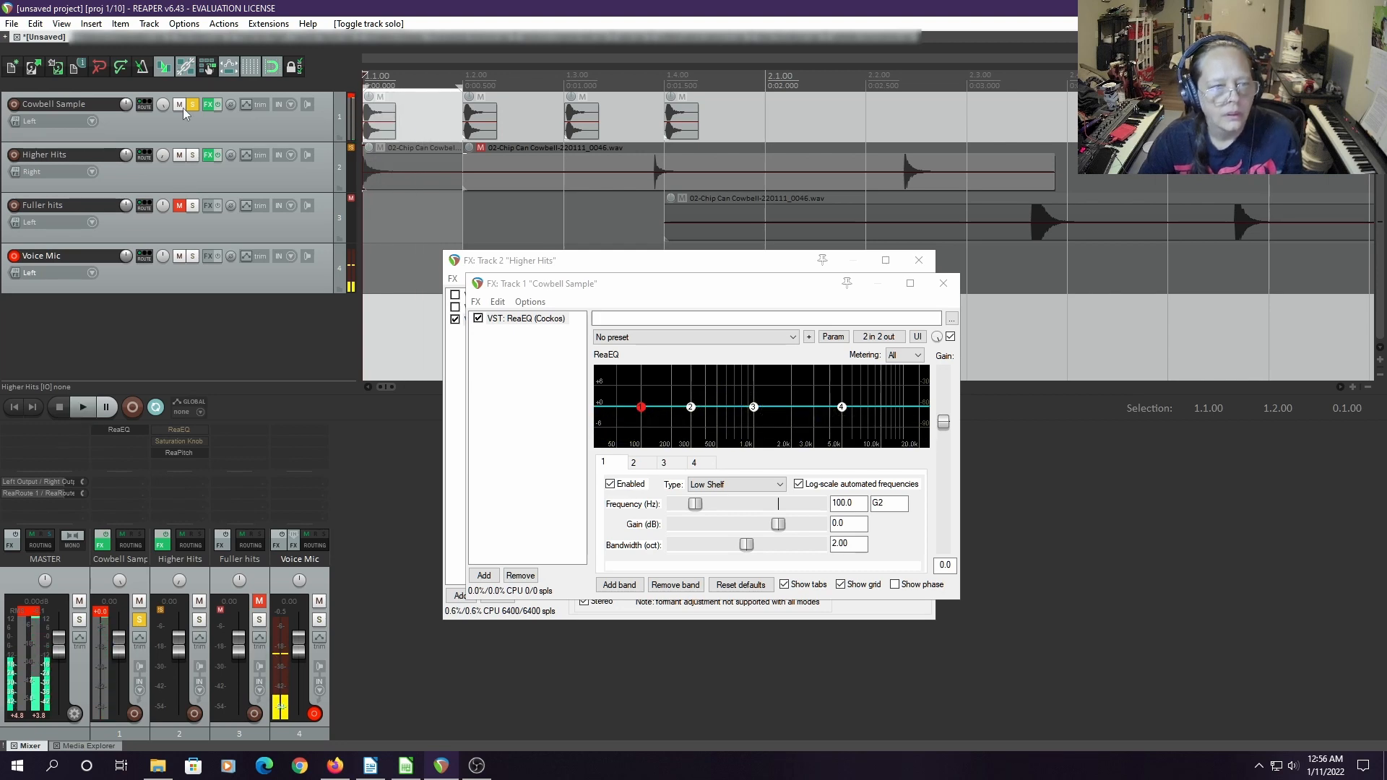
Enable ReaEQ on Higher Hits and set band 2 to 507.5 Hz, 4.2 dB gain and 0.58 octave bandwidth
click(208, 156)
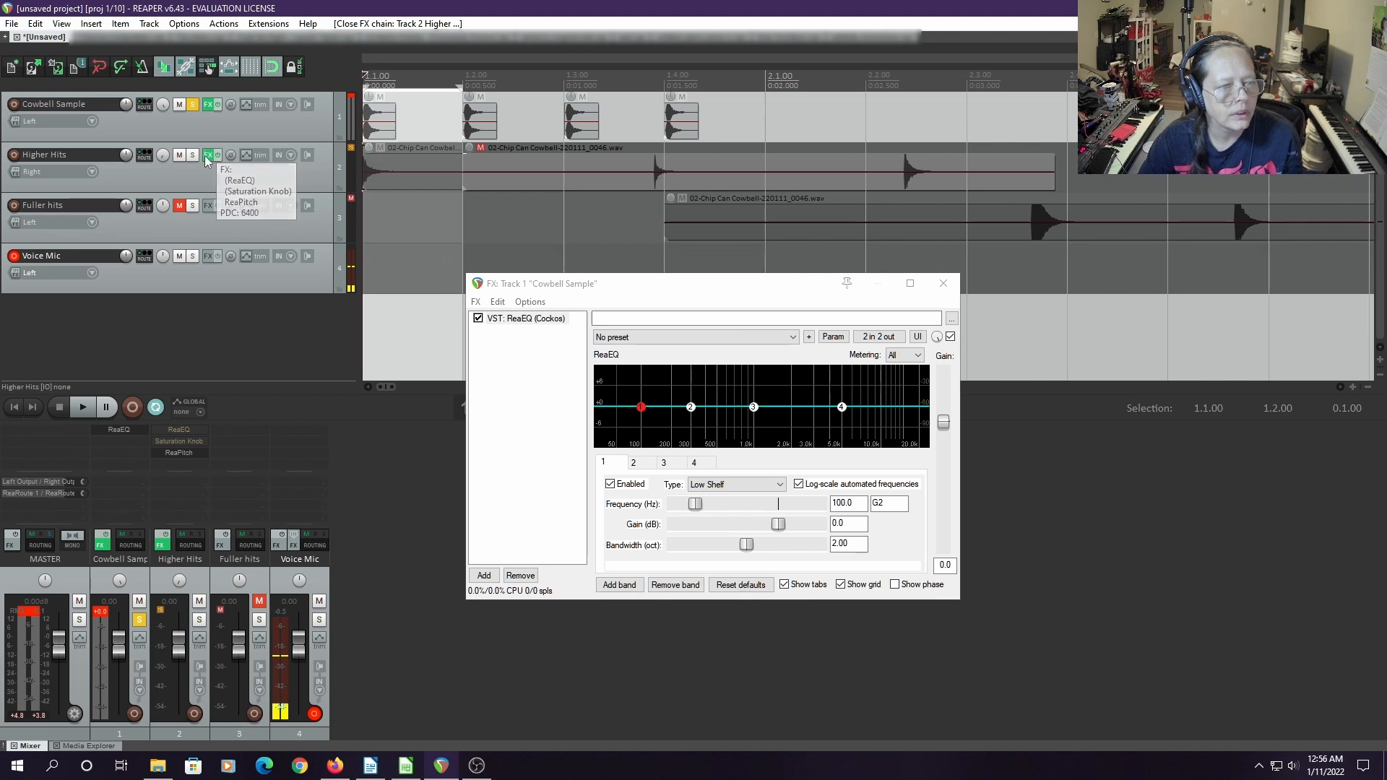
click(207, 156)
right_click(327, 210)
click(280, 318)
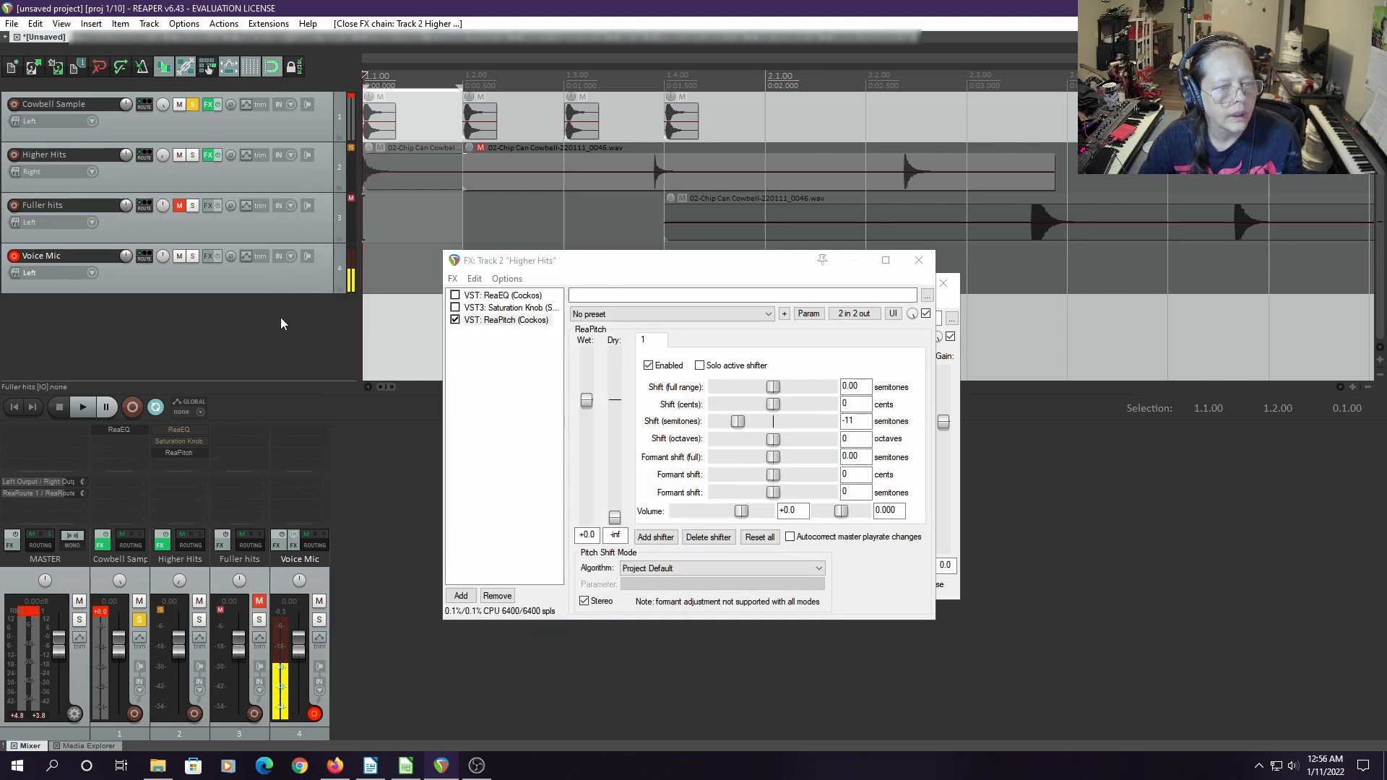
click(477, 295)
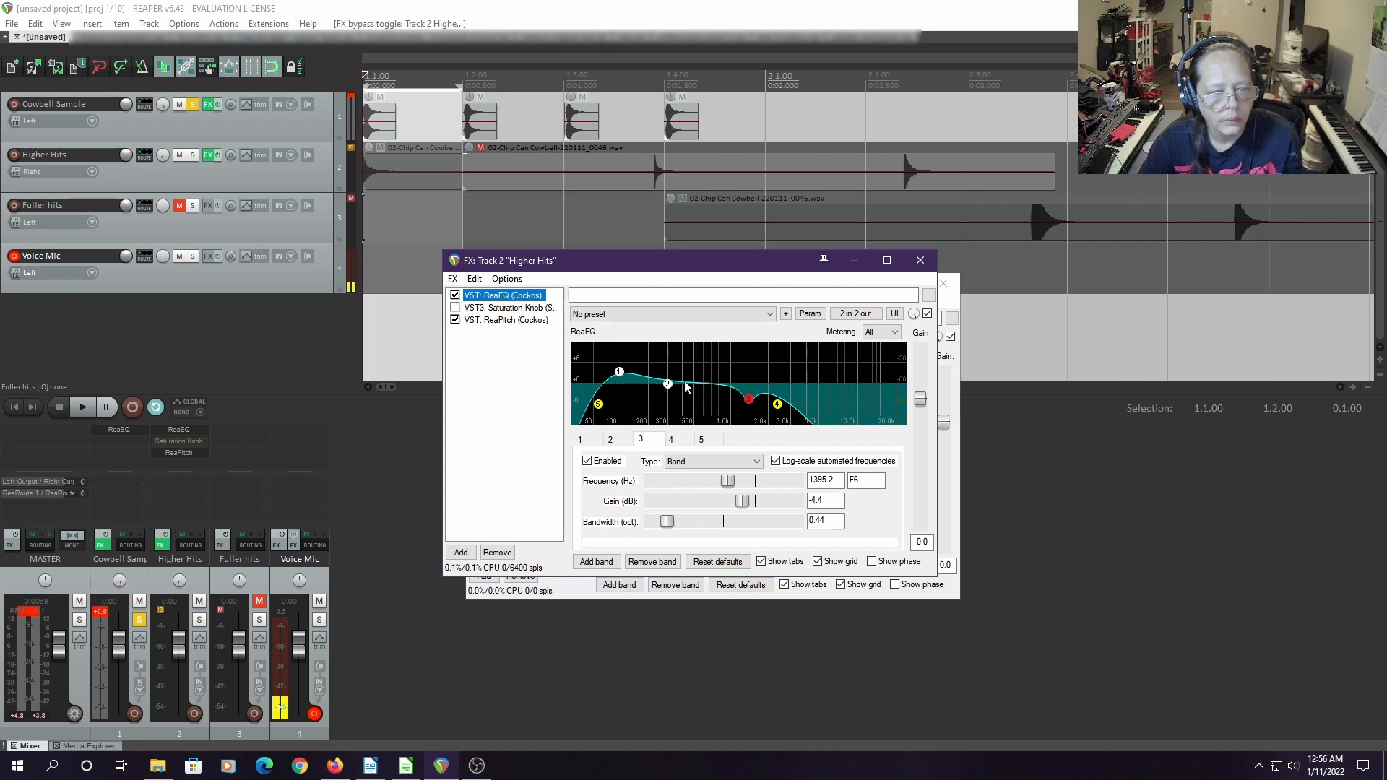
click(667, 386)
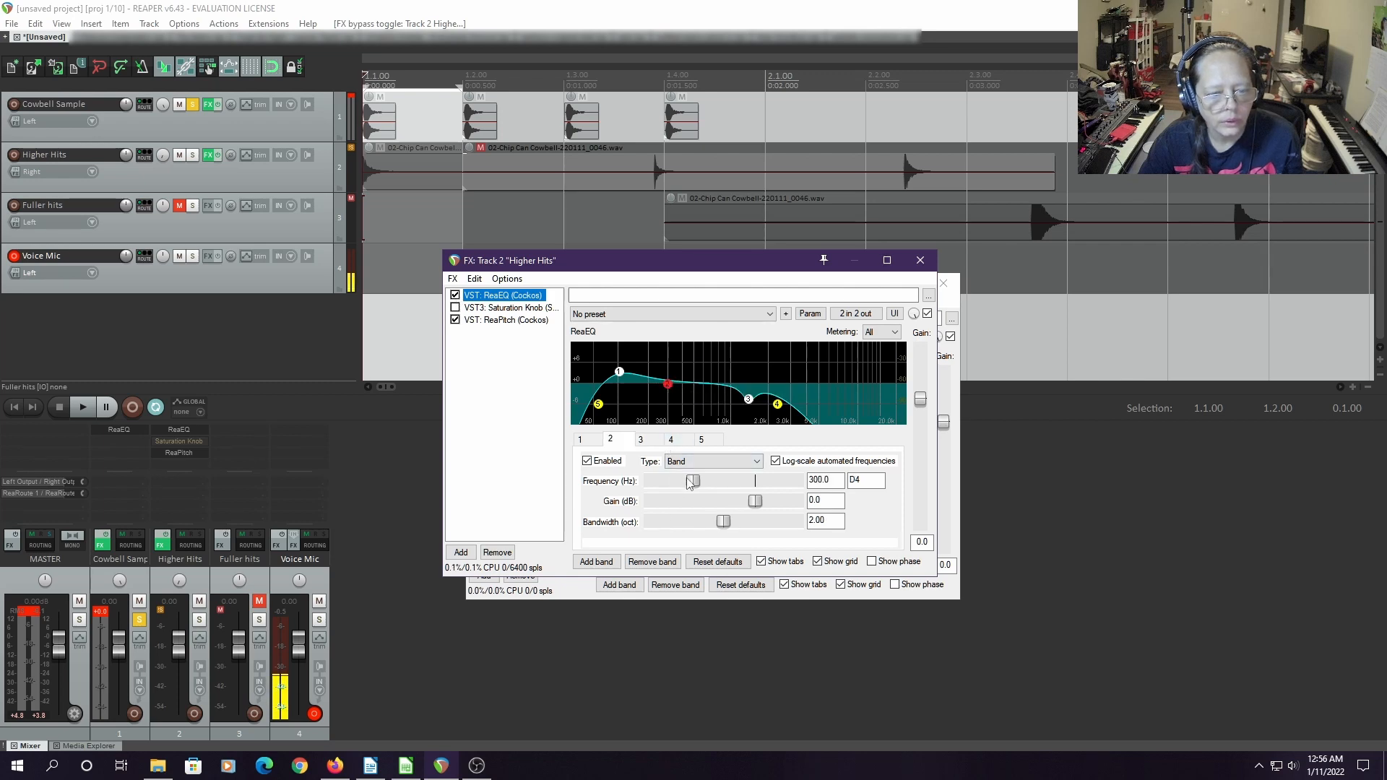
drag(690, 481, 677, 525)
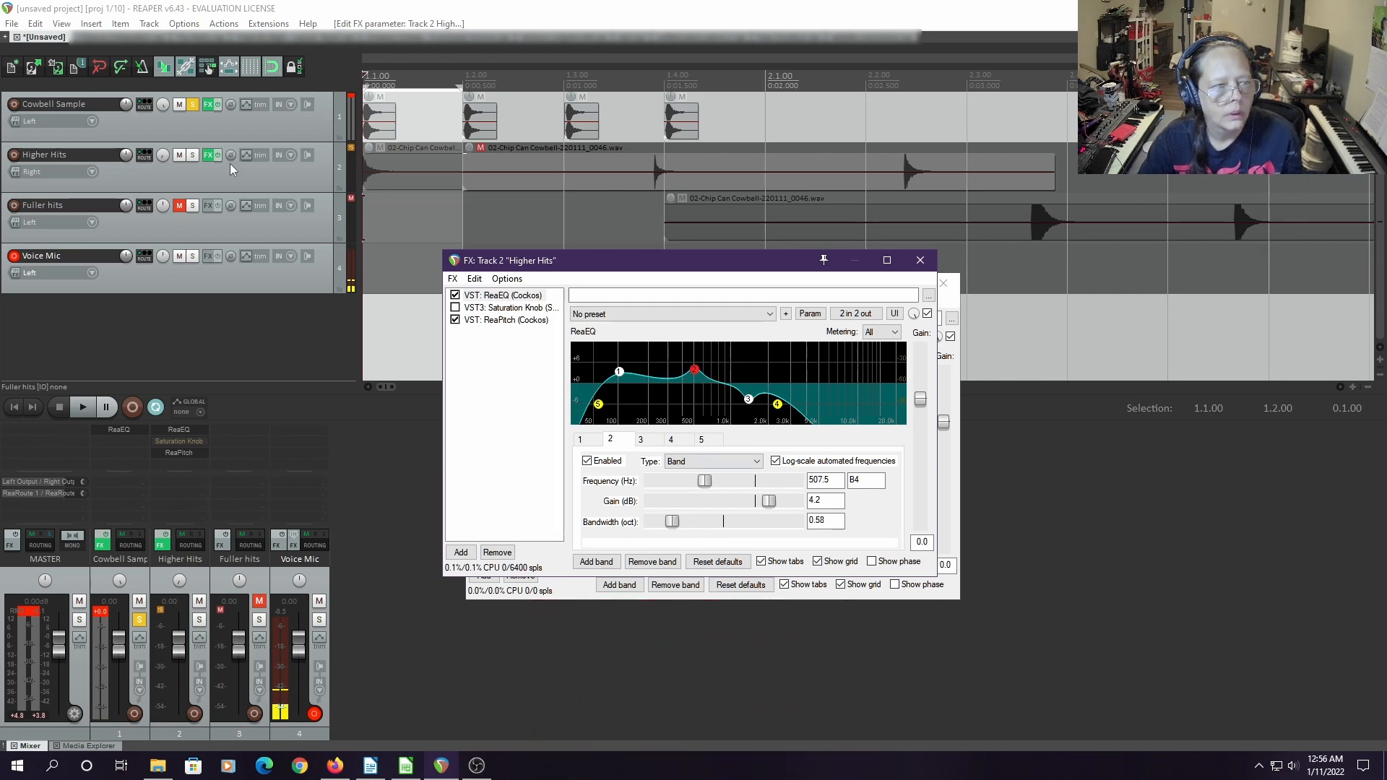
Solo only Higher Hits and compare its sound with ReaPitch bypassed and enabled during playback
click(192, 104)
click(192, 155)
key(space)
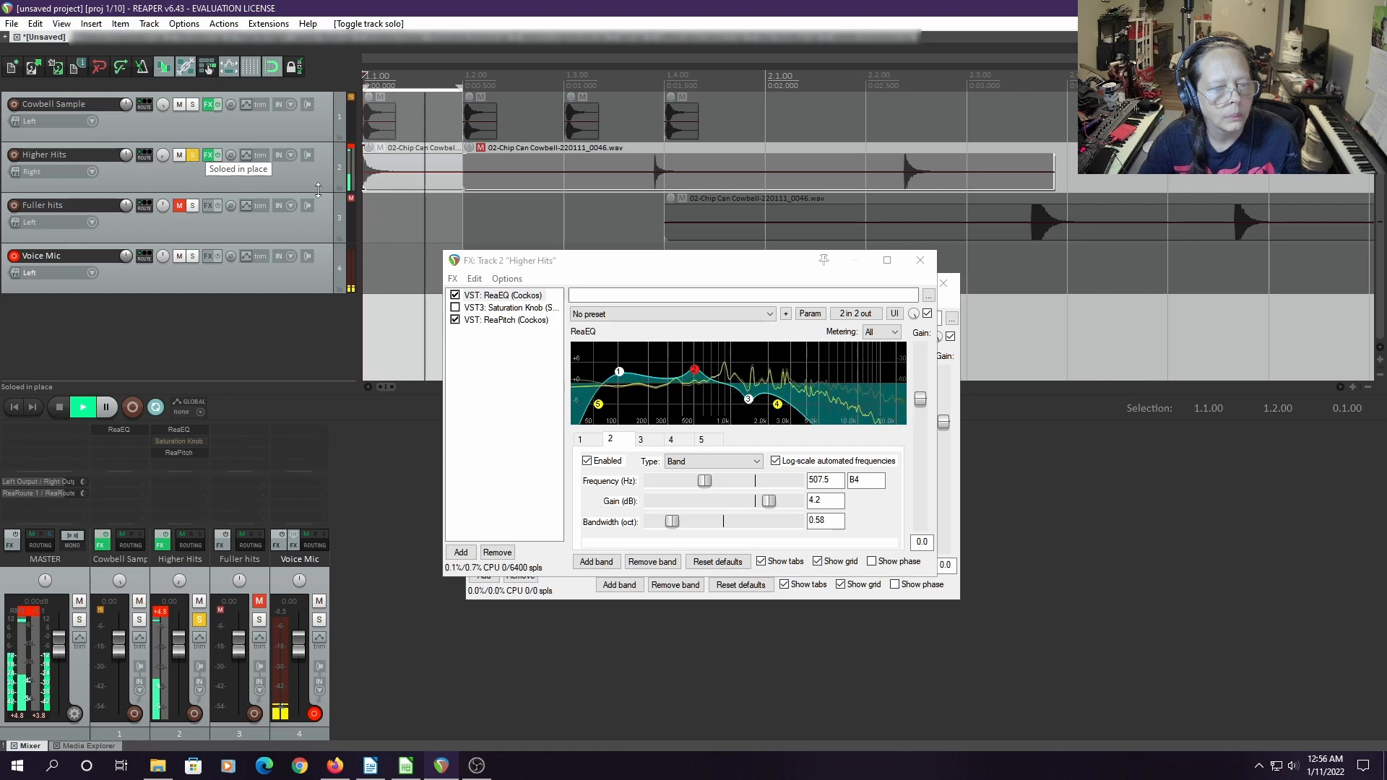
click(455, 320)
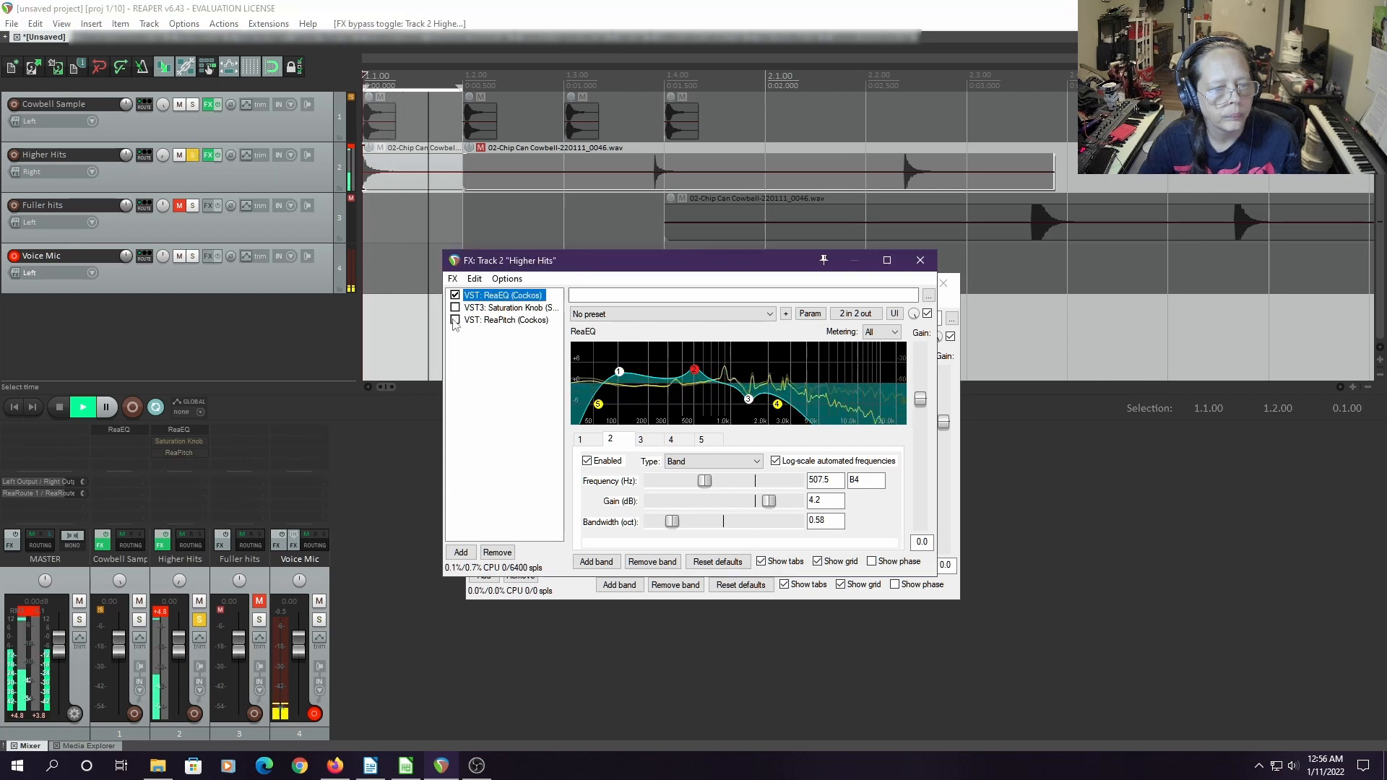
click(455, 320)
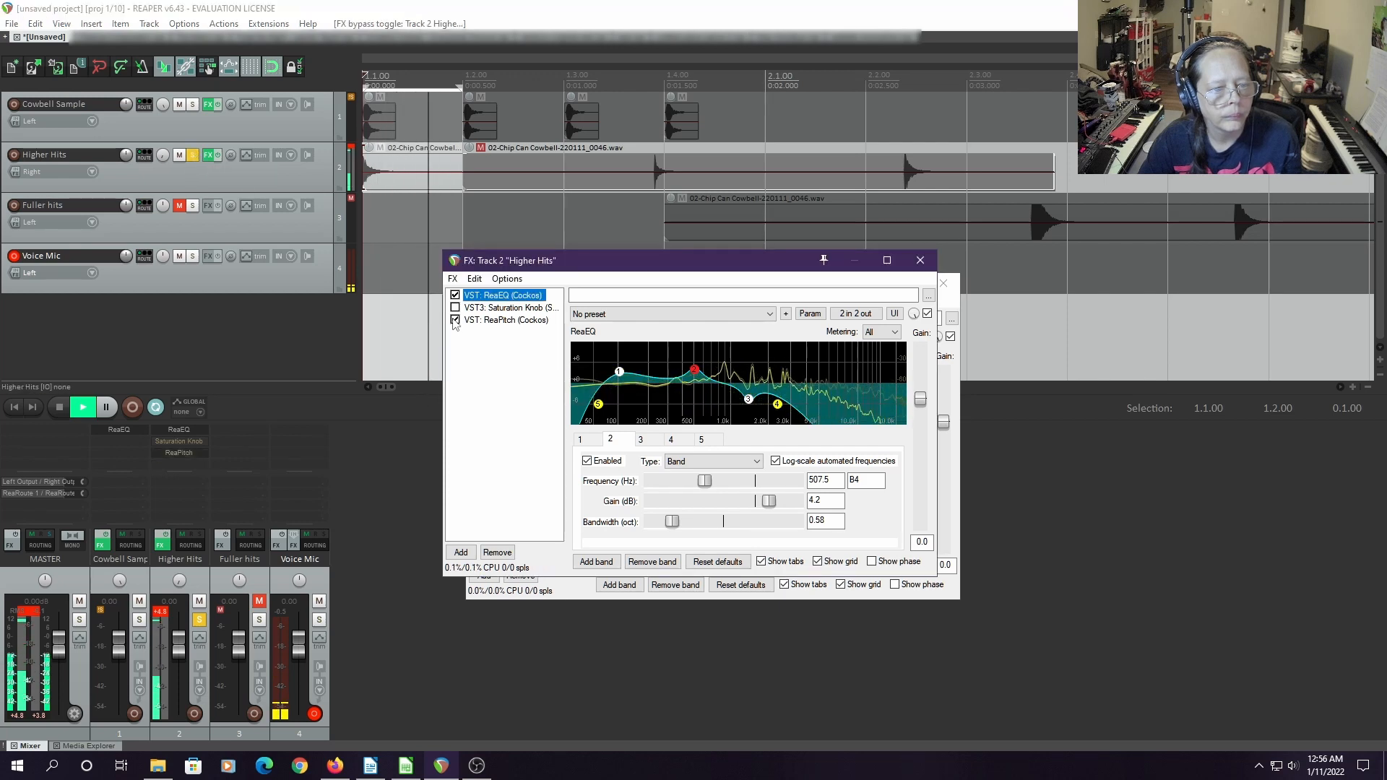
Solo Cowbell Sample alongside Higher Hits and bypass ReaEQ and ReaPitch on Higher Hits during playback
click(193, 105)
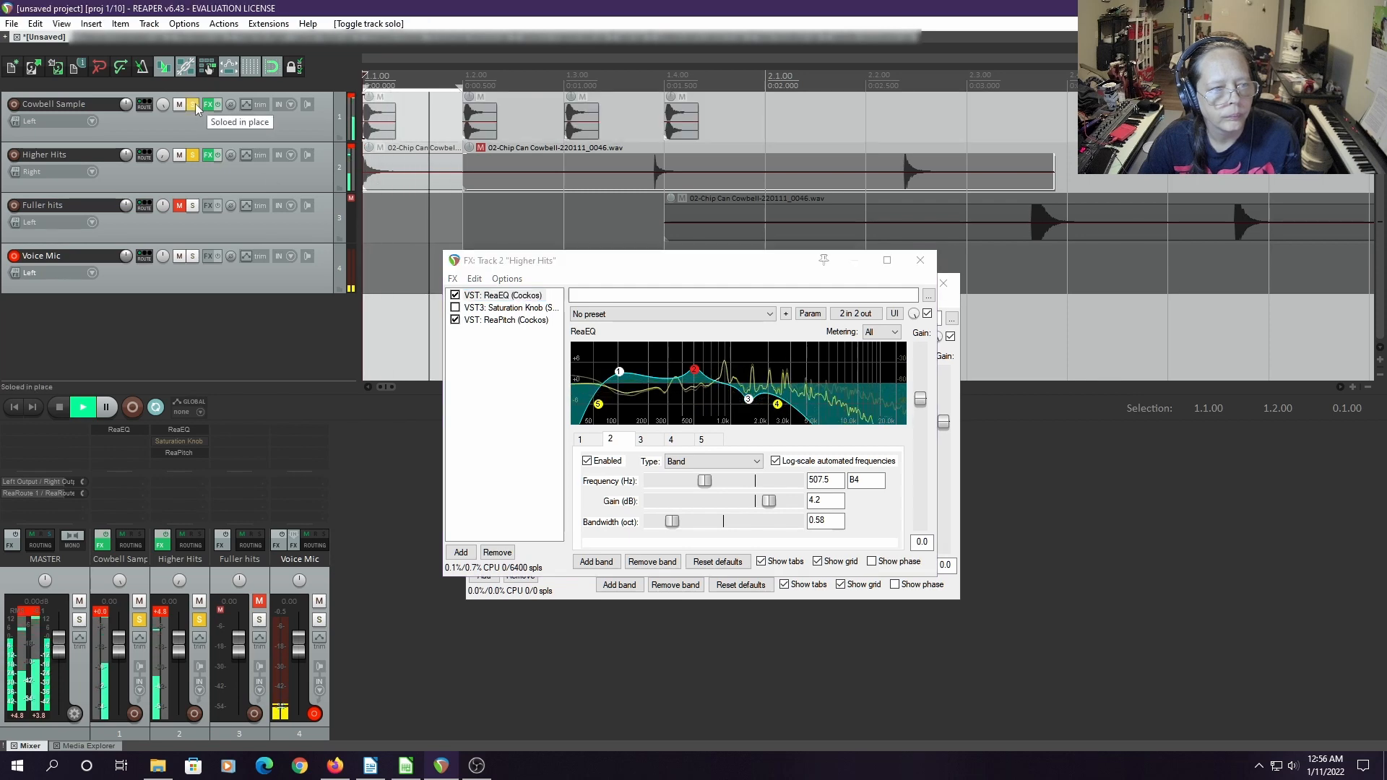
click(455, 296)
click(455, 320)
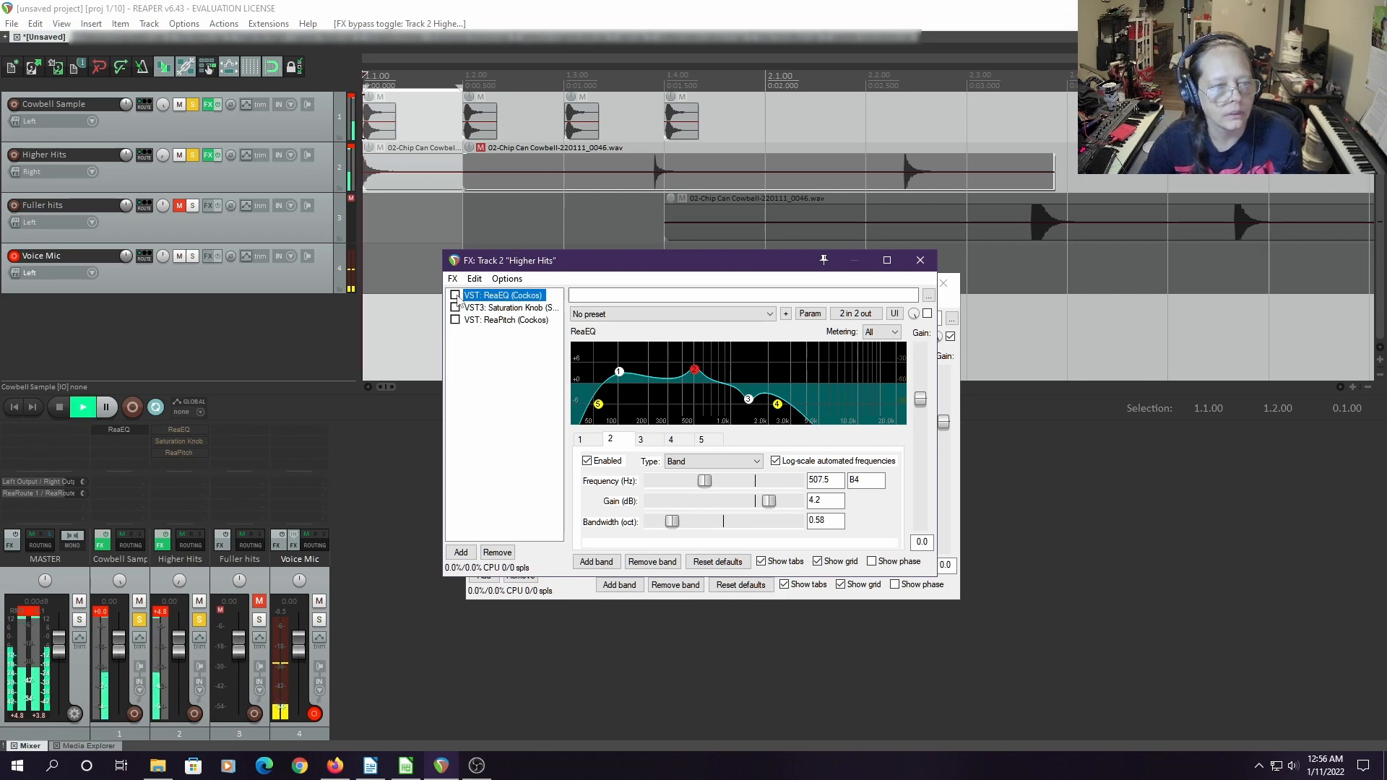
key(space)
key(space)
Mute and unsolo Cowbell Sample, listen to the unprocessed Higher Hits alone, and stop playback
click(178, 109)
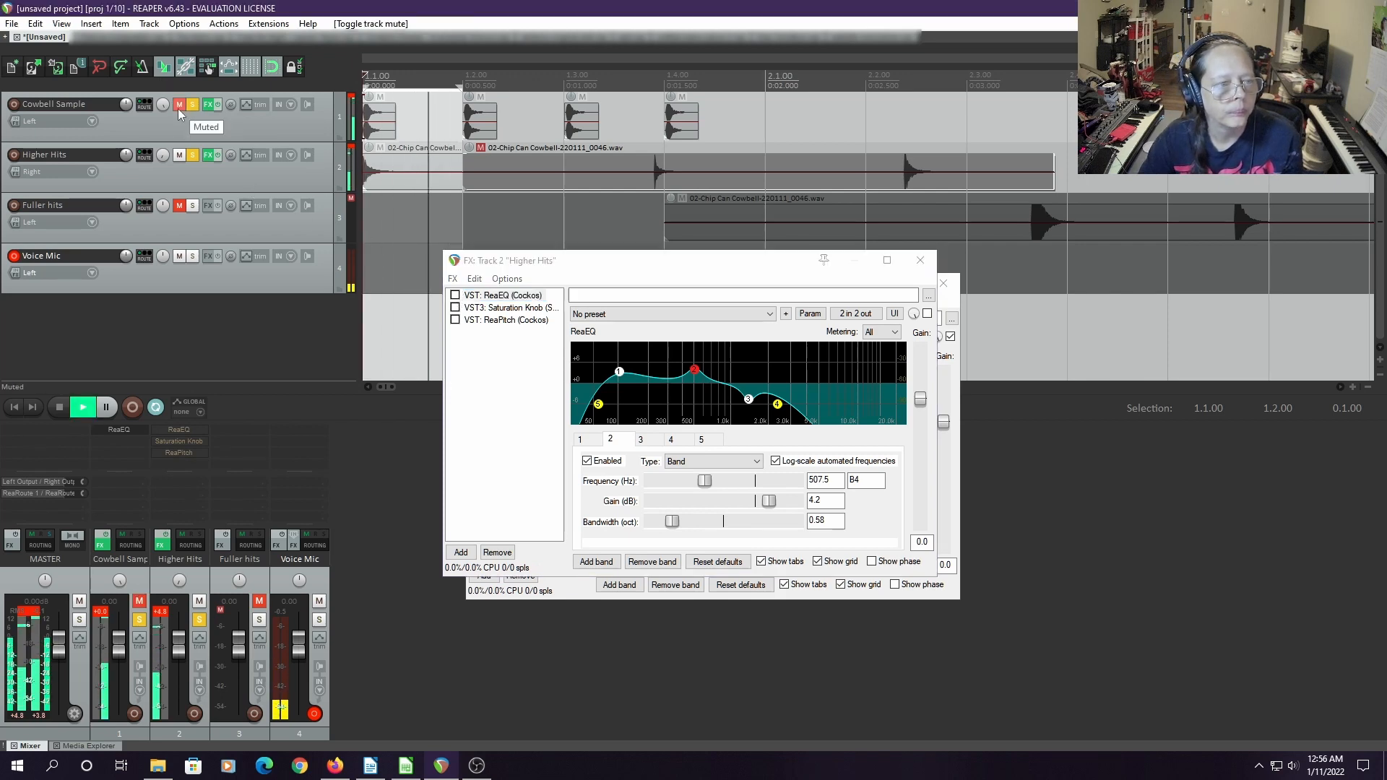
click(192, 107)
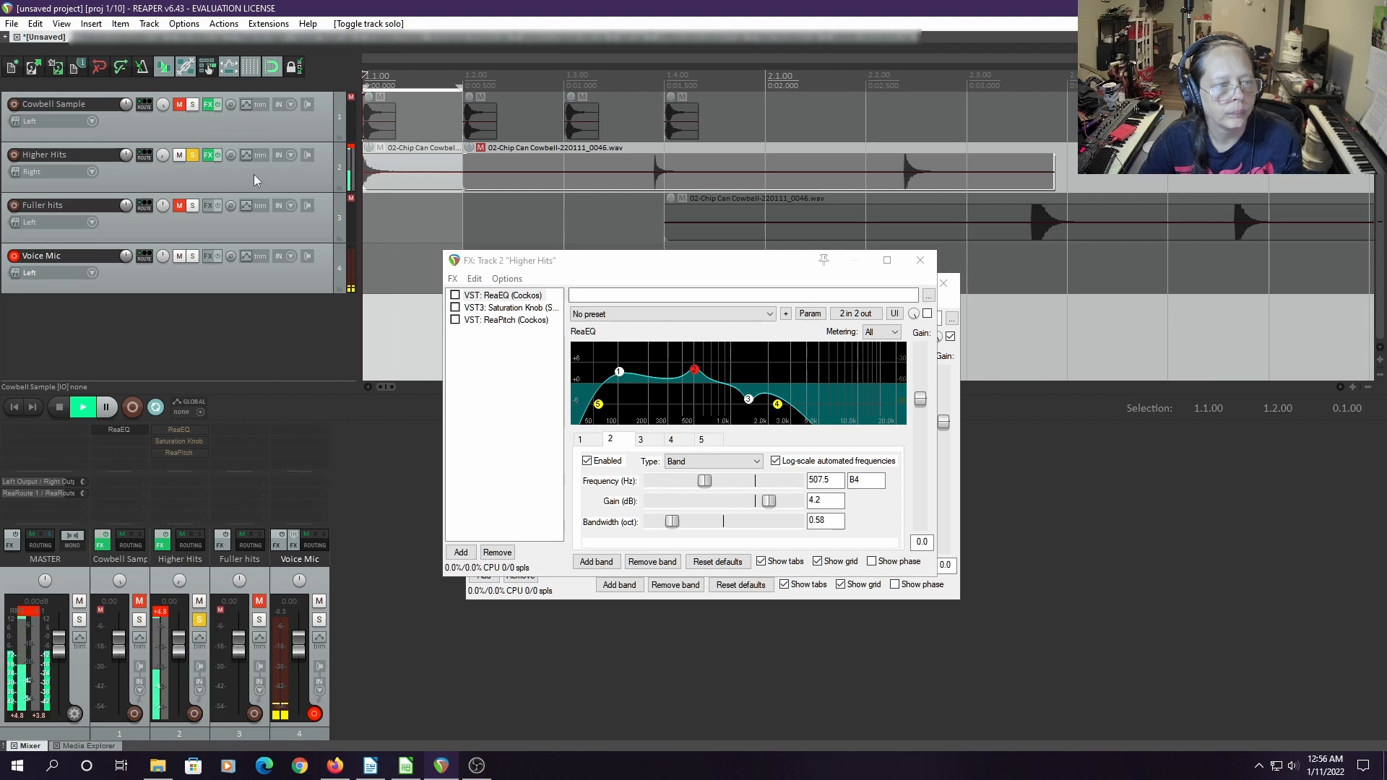
click(160, 155)
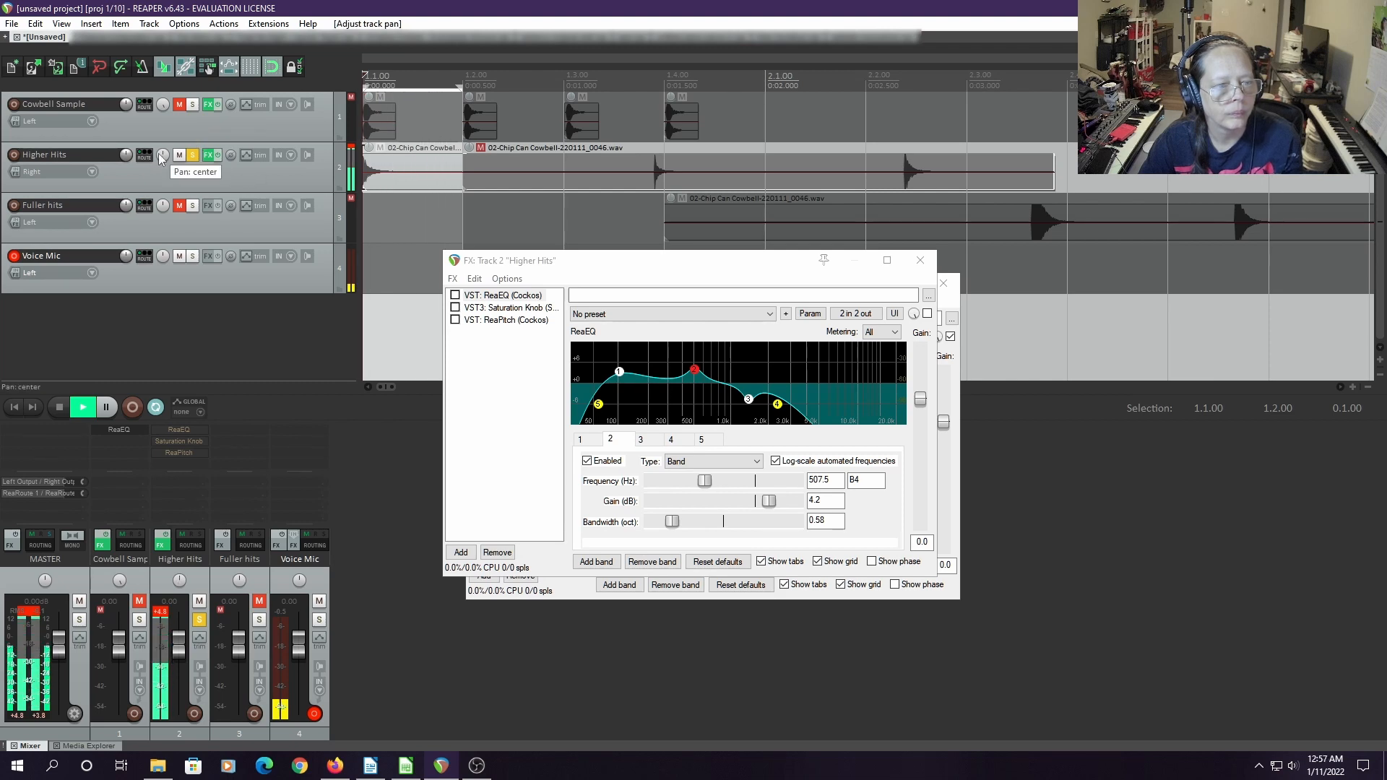
key(space)
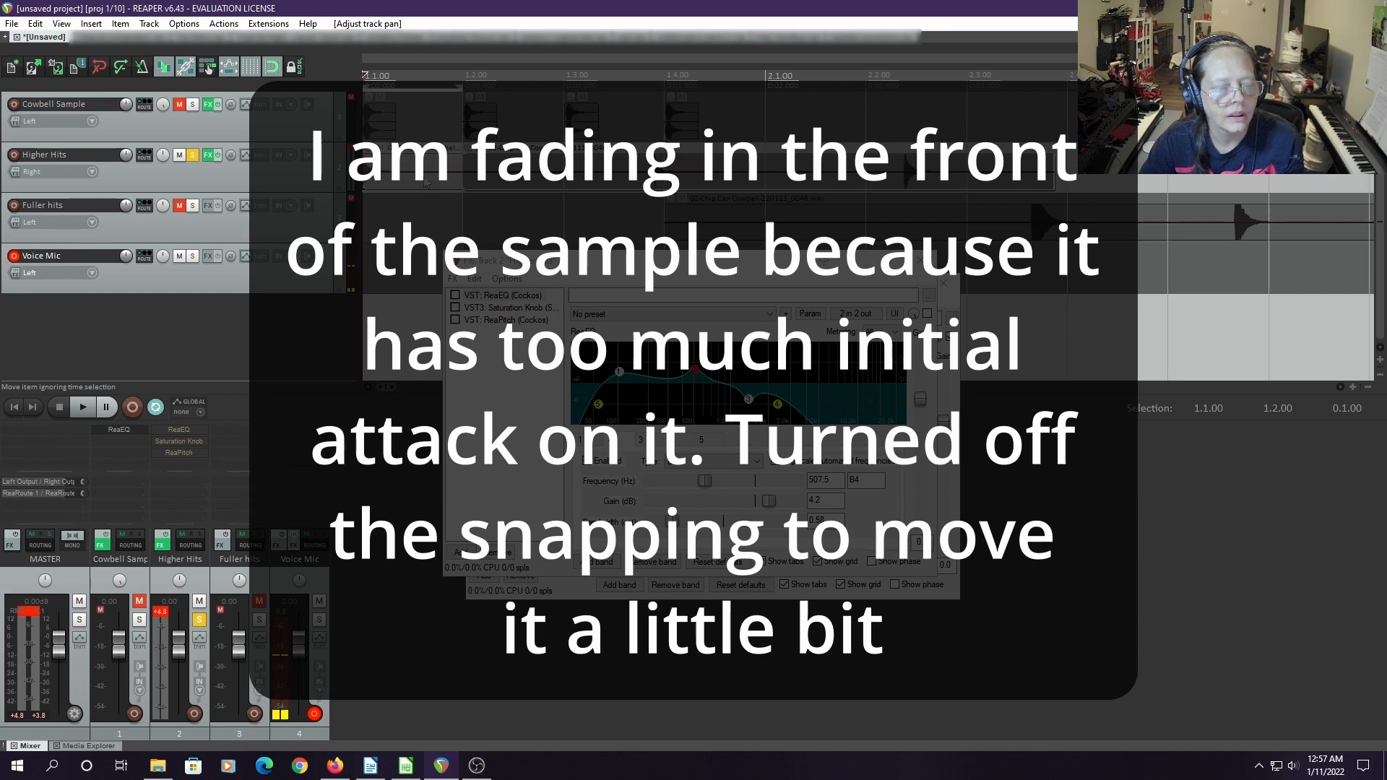
Disable snapping, add a short fade-in to the start of the first Higher Hits item, and audition it
scroll(385, 292, up, 7)
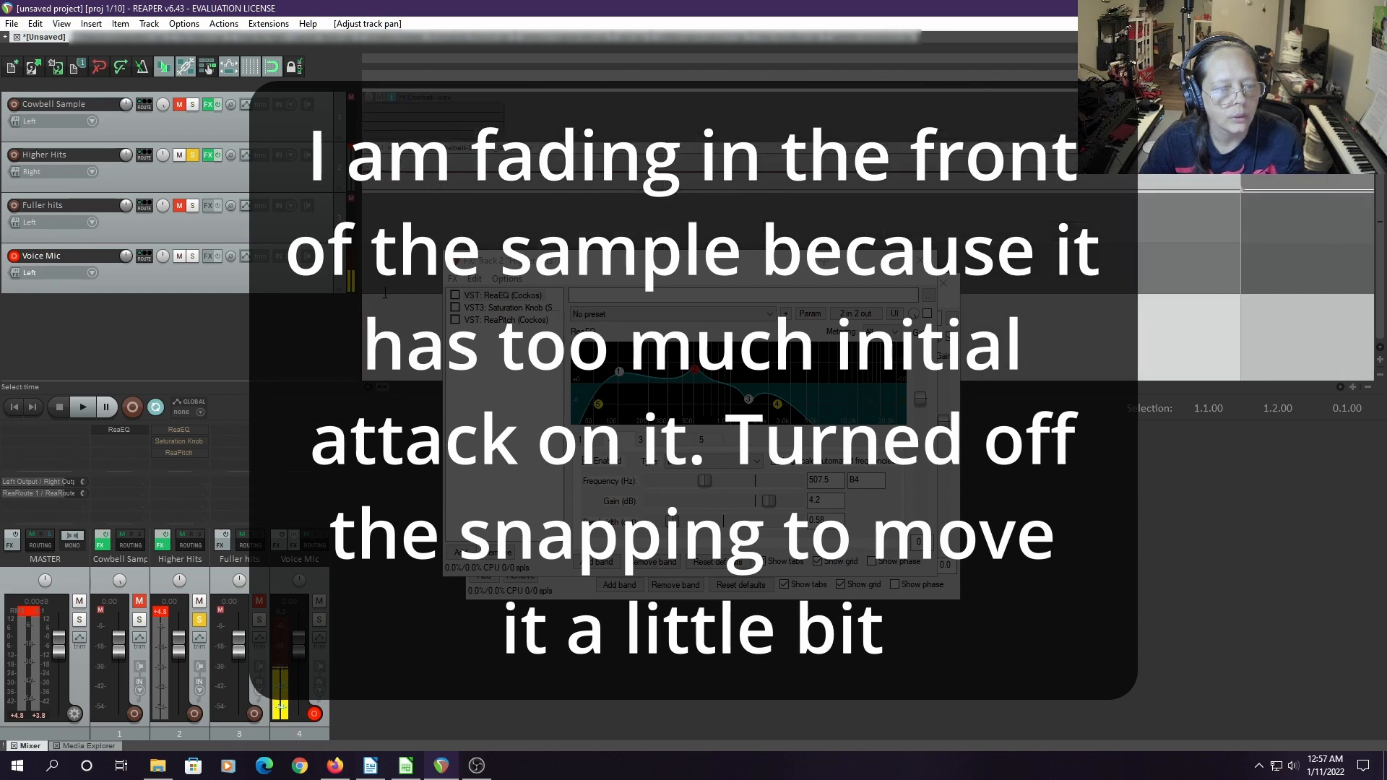
scroll(376, 393, up, 3)
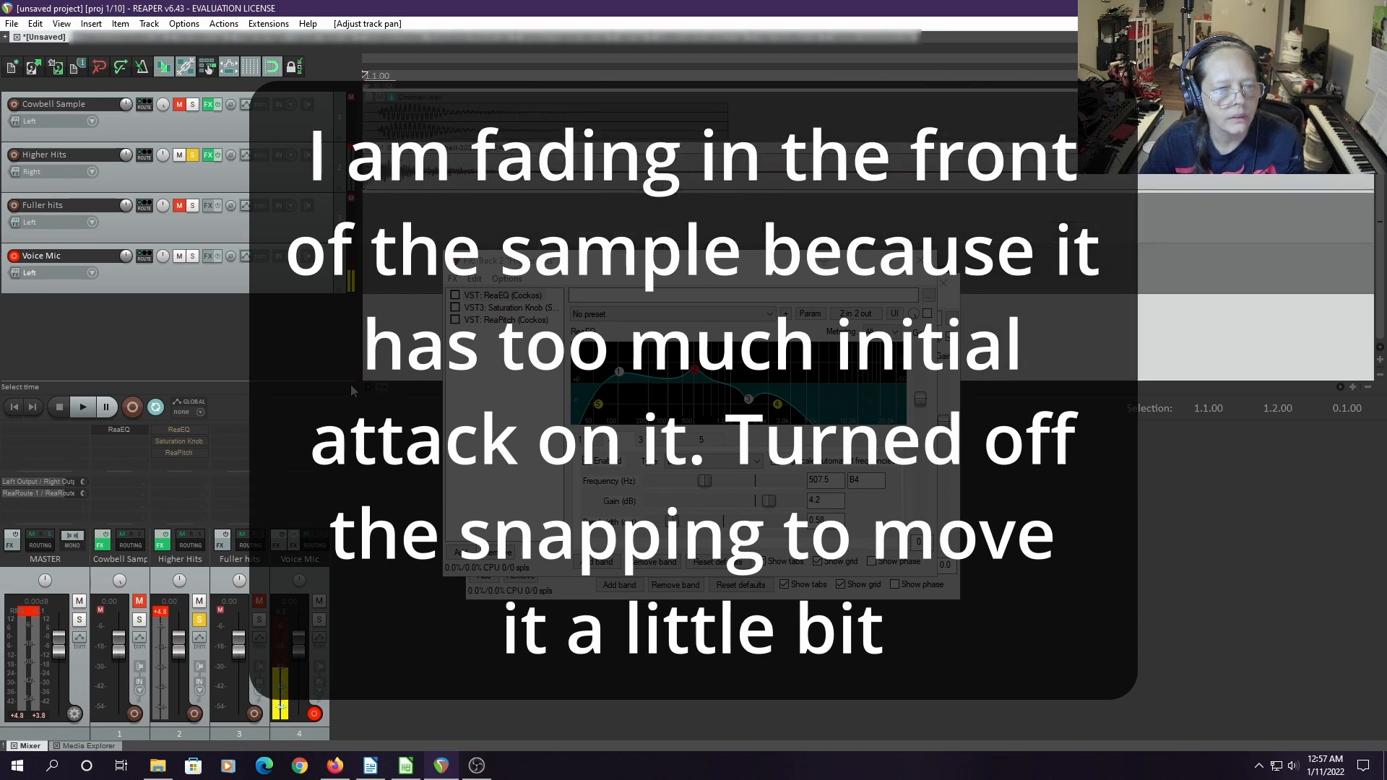
scroll(377, 175, up, 4)
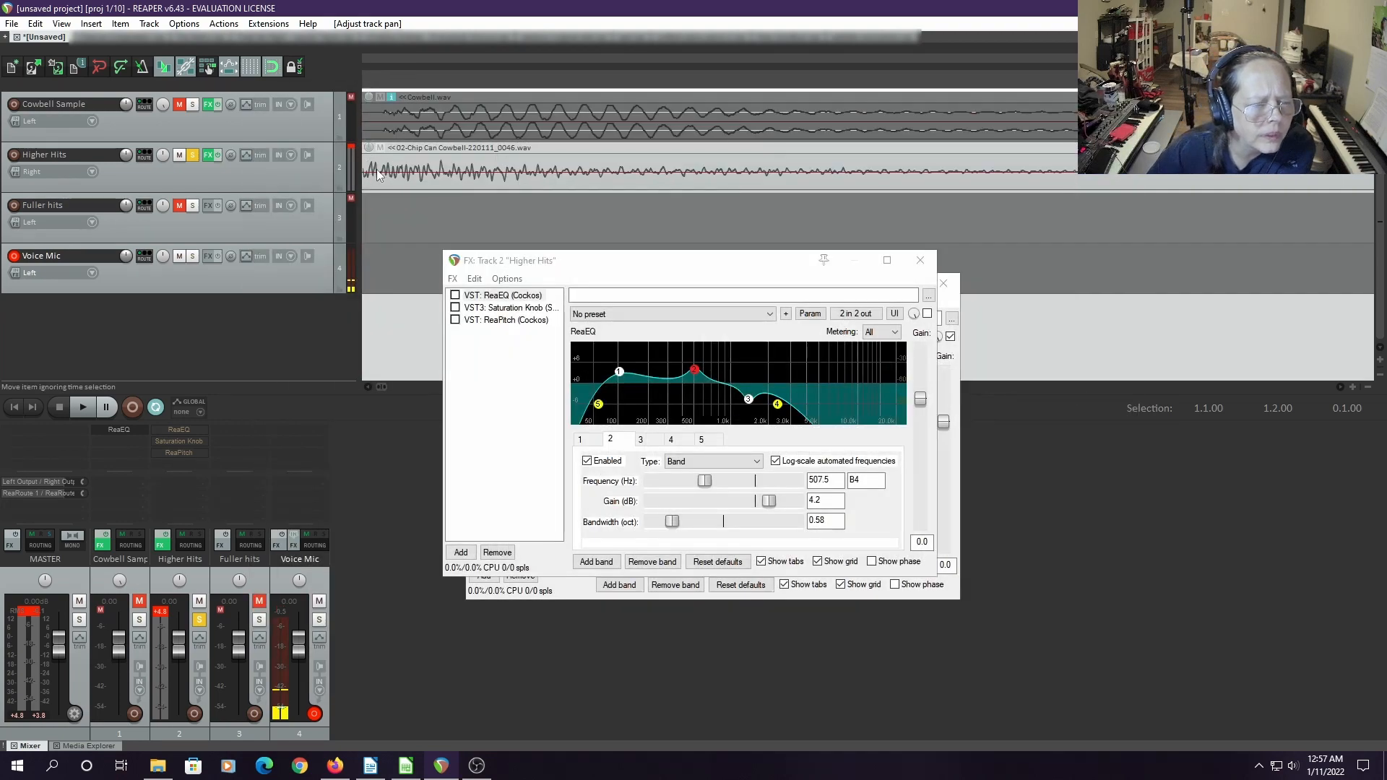
drag(381, 388, 378, 388)
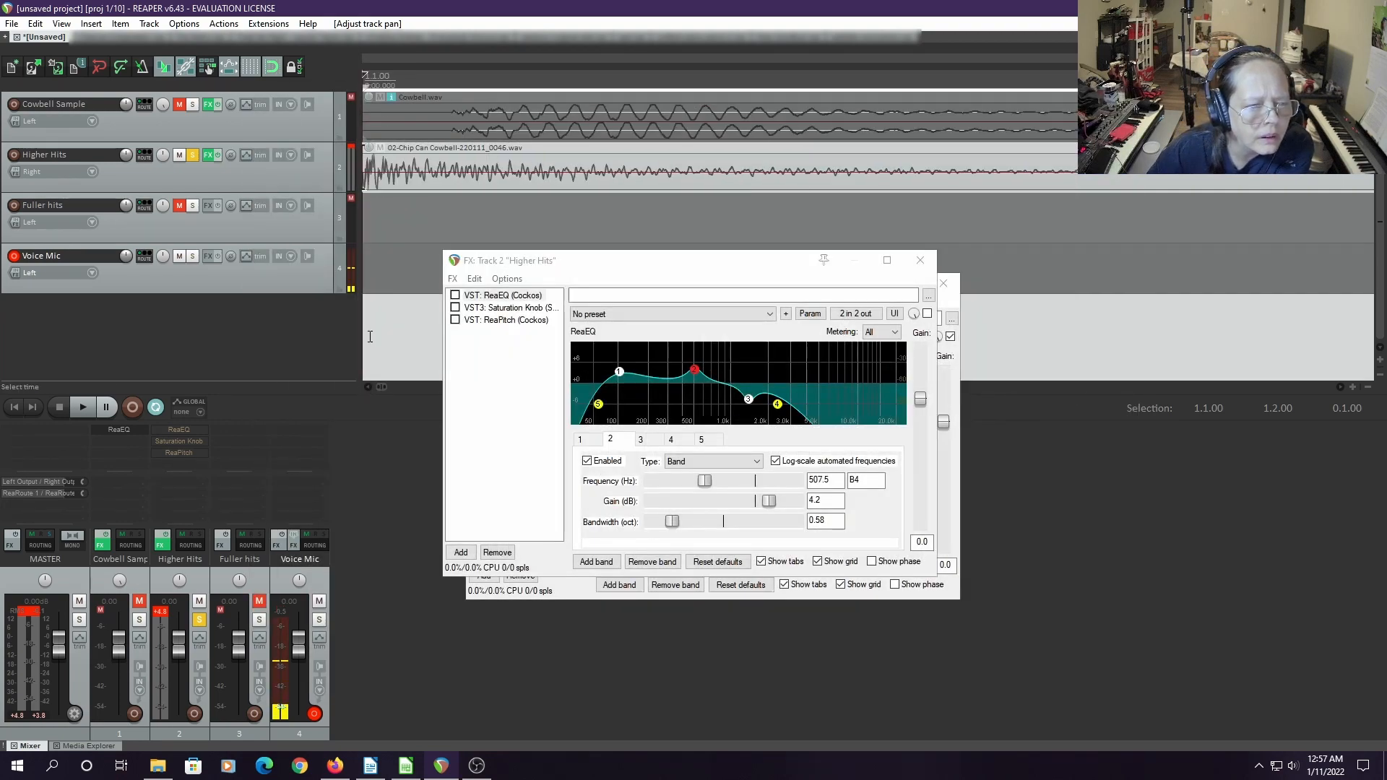
click(364, 154)
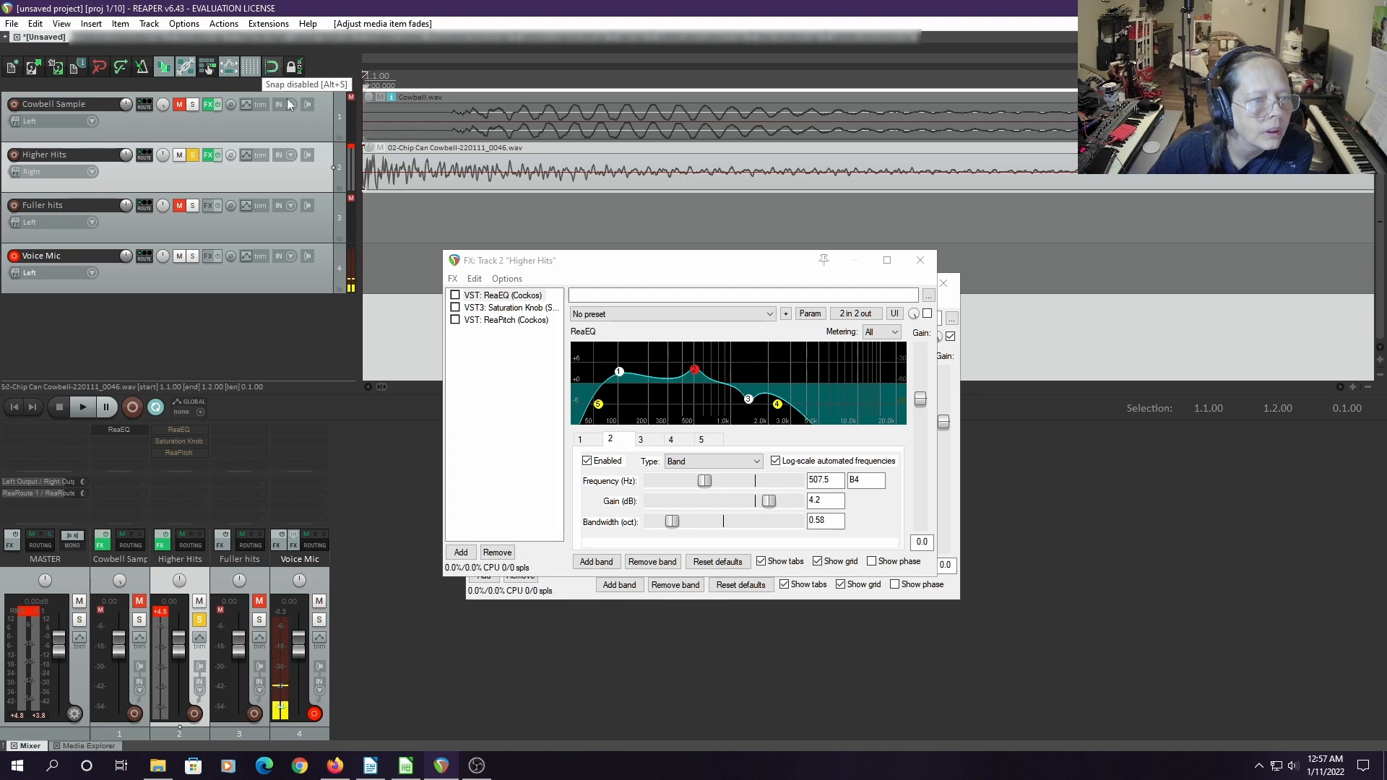
drag(367, 154, 414, 154)
key(space)
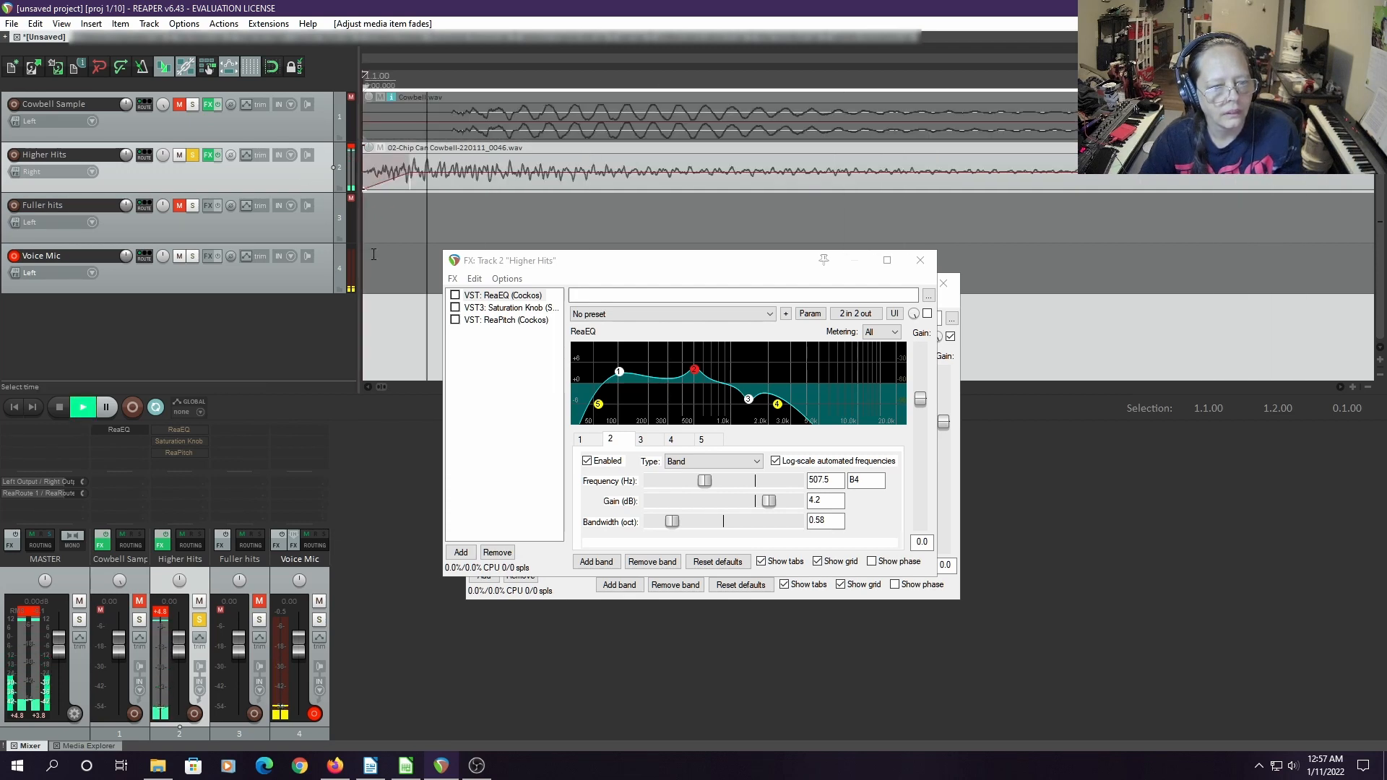
Enable ReaEQ on Higher Hits, set its low-pass band 4 frequency to 4503.6 Hz, and audition the result
click(455, 295)
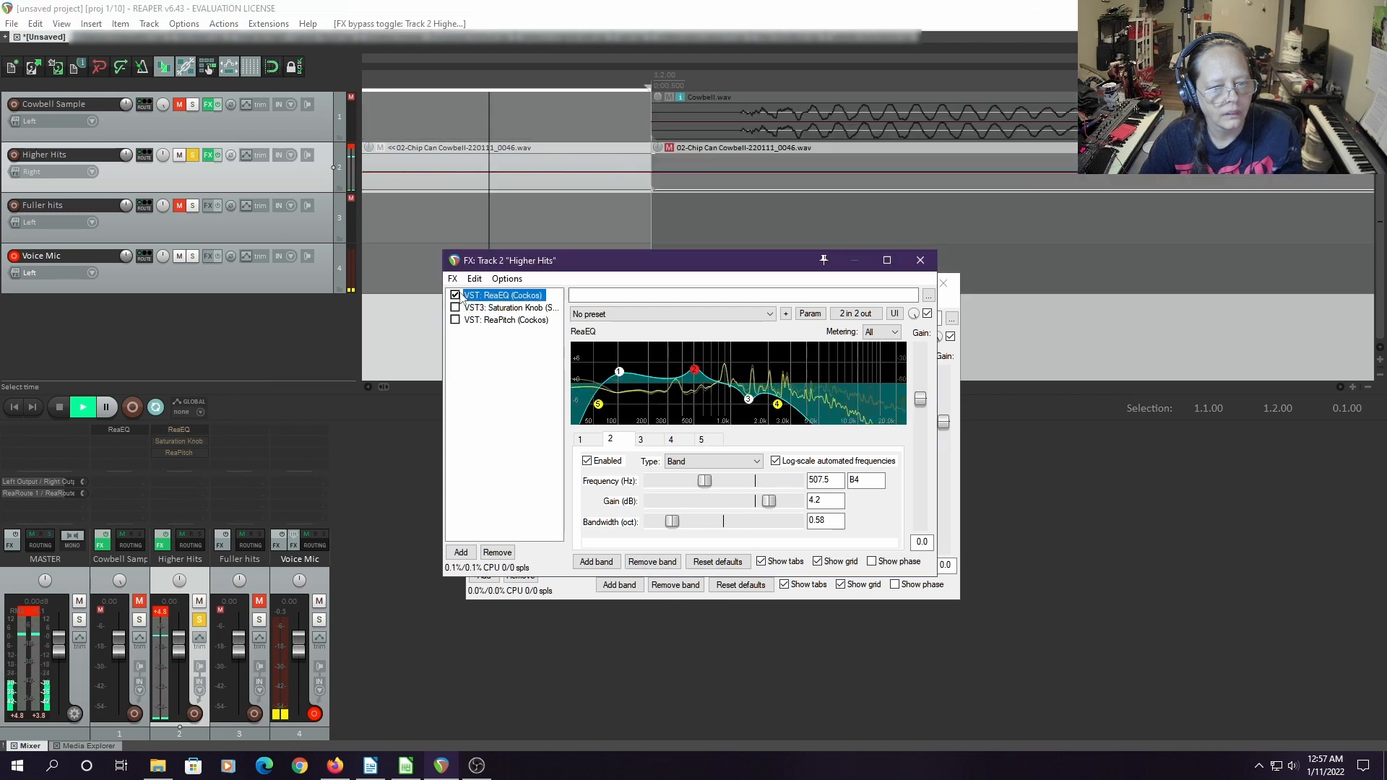
key(space)
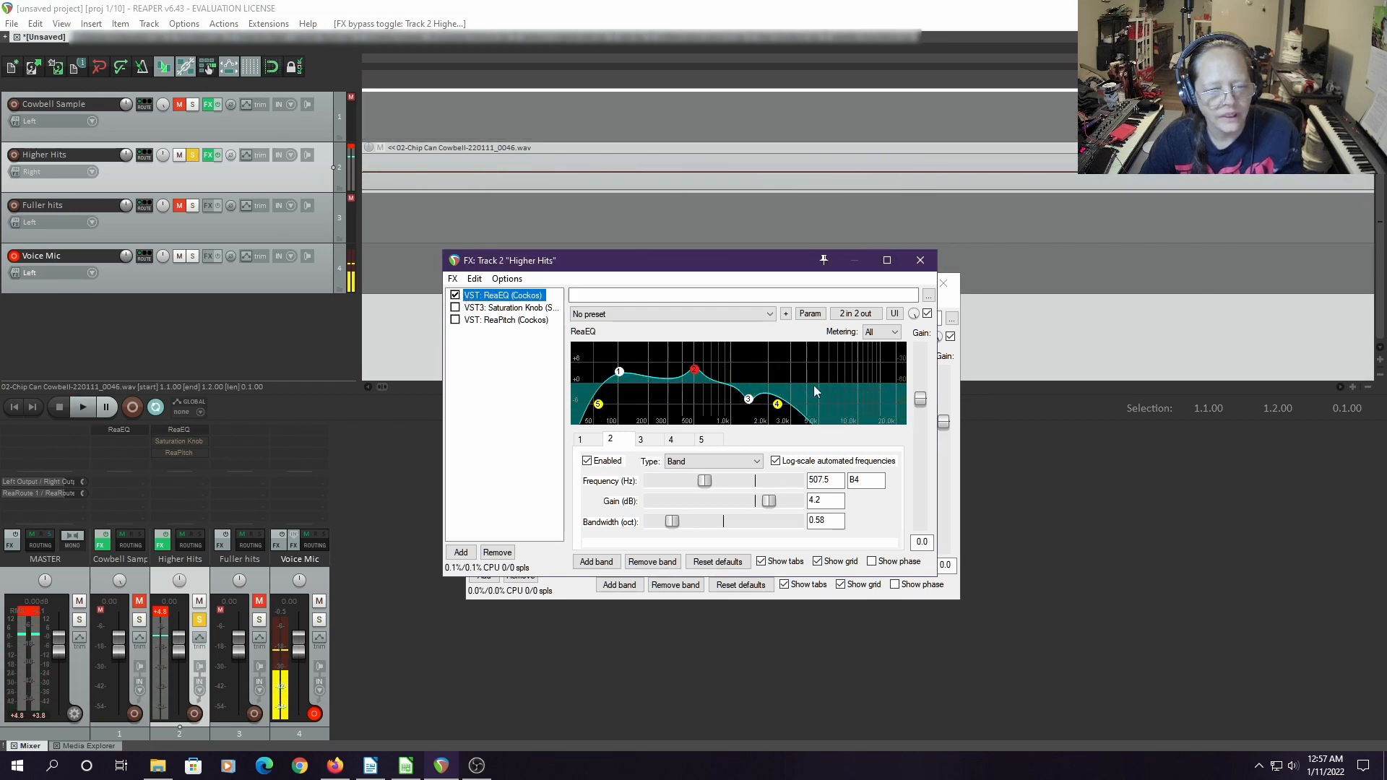
drag(784, 409, 815, 408)
key(space)
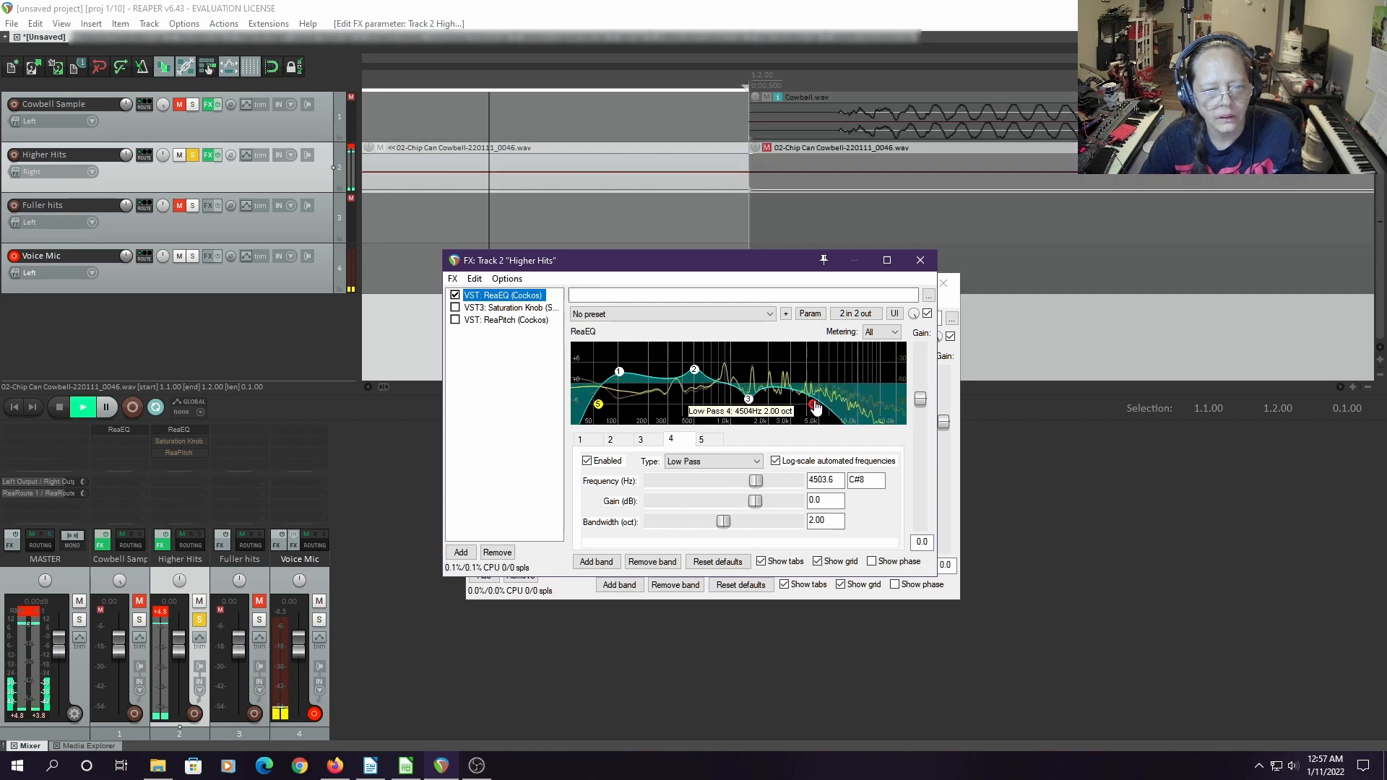
key(space)
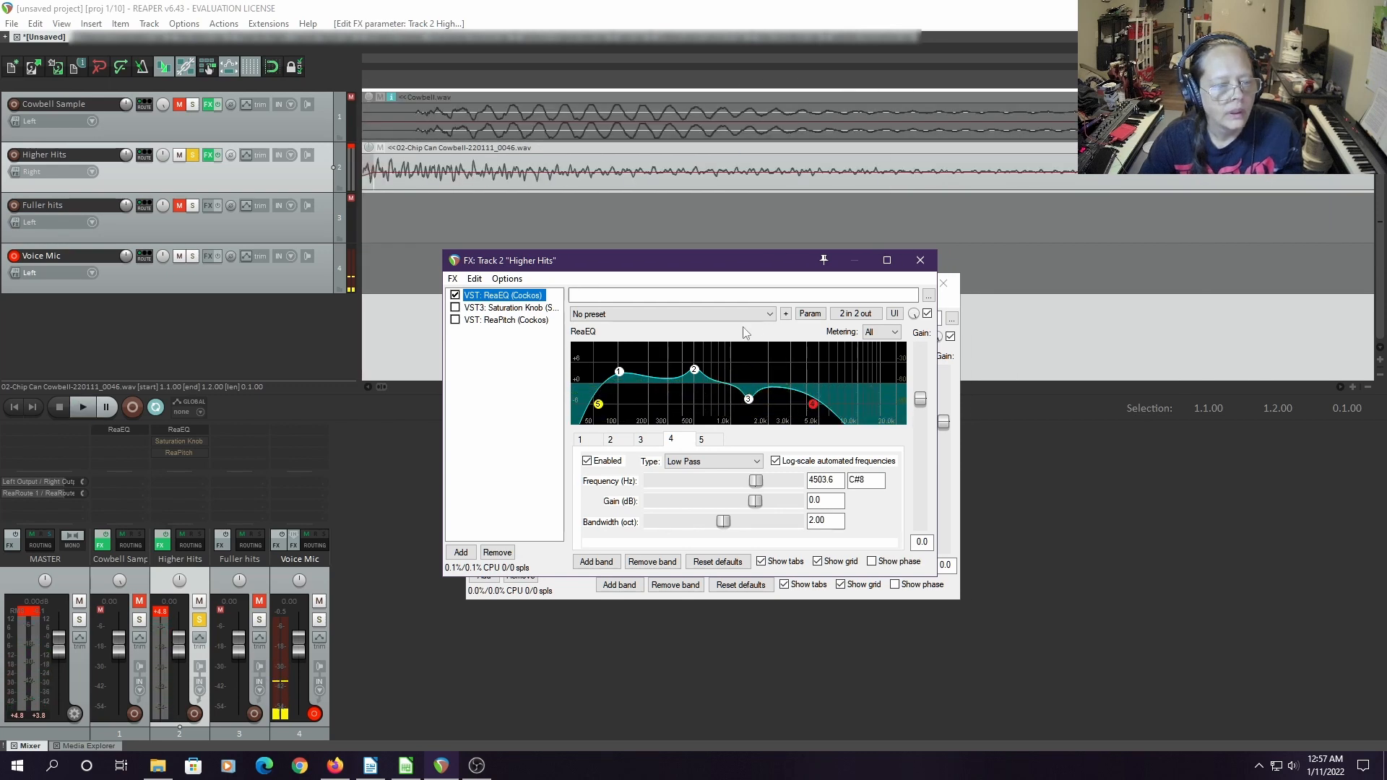
Split the first Higher Hits item just after its audible decay and delete the remaining tail
scroll(913, 179, down, 3)
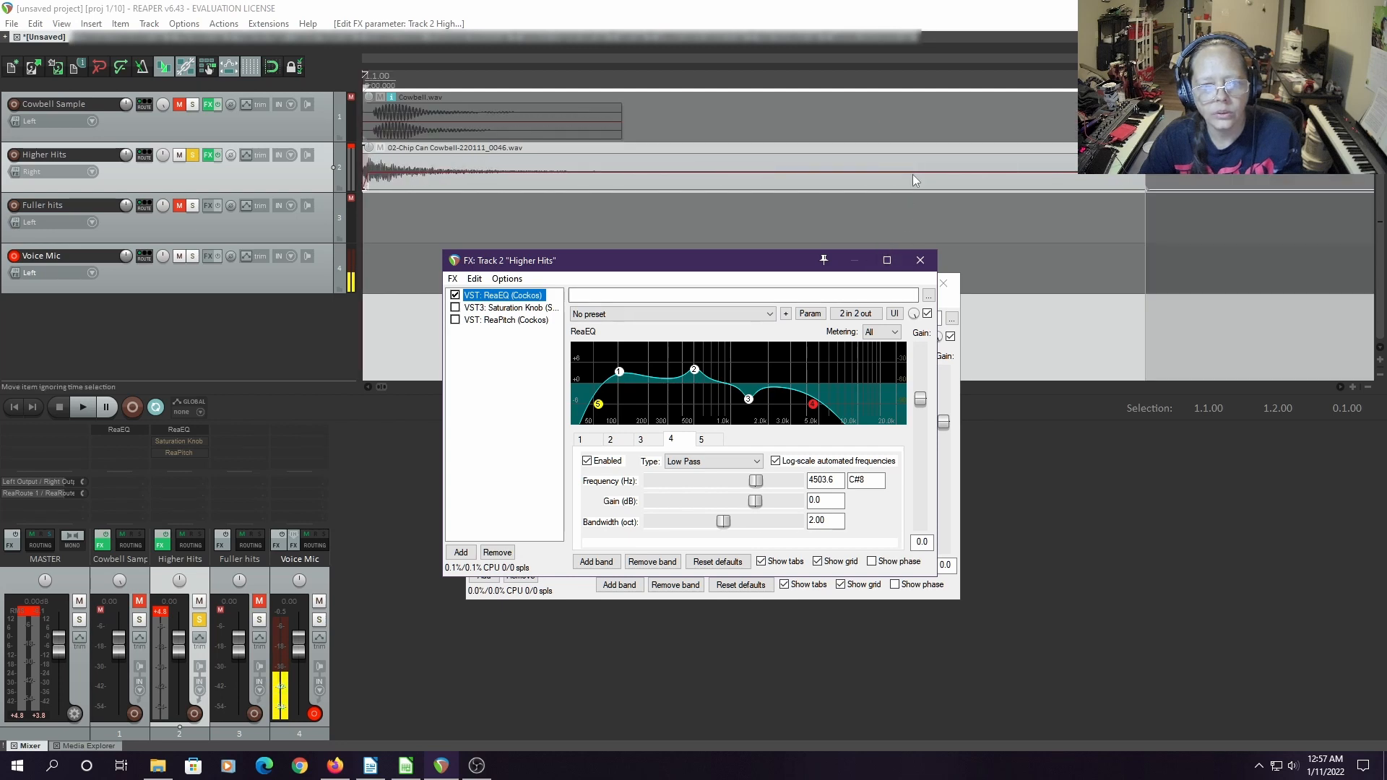
scroll(912, 175, down, 1)
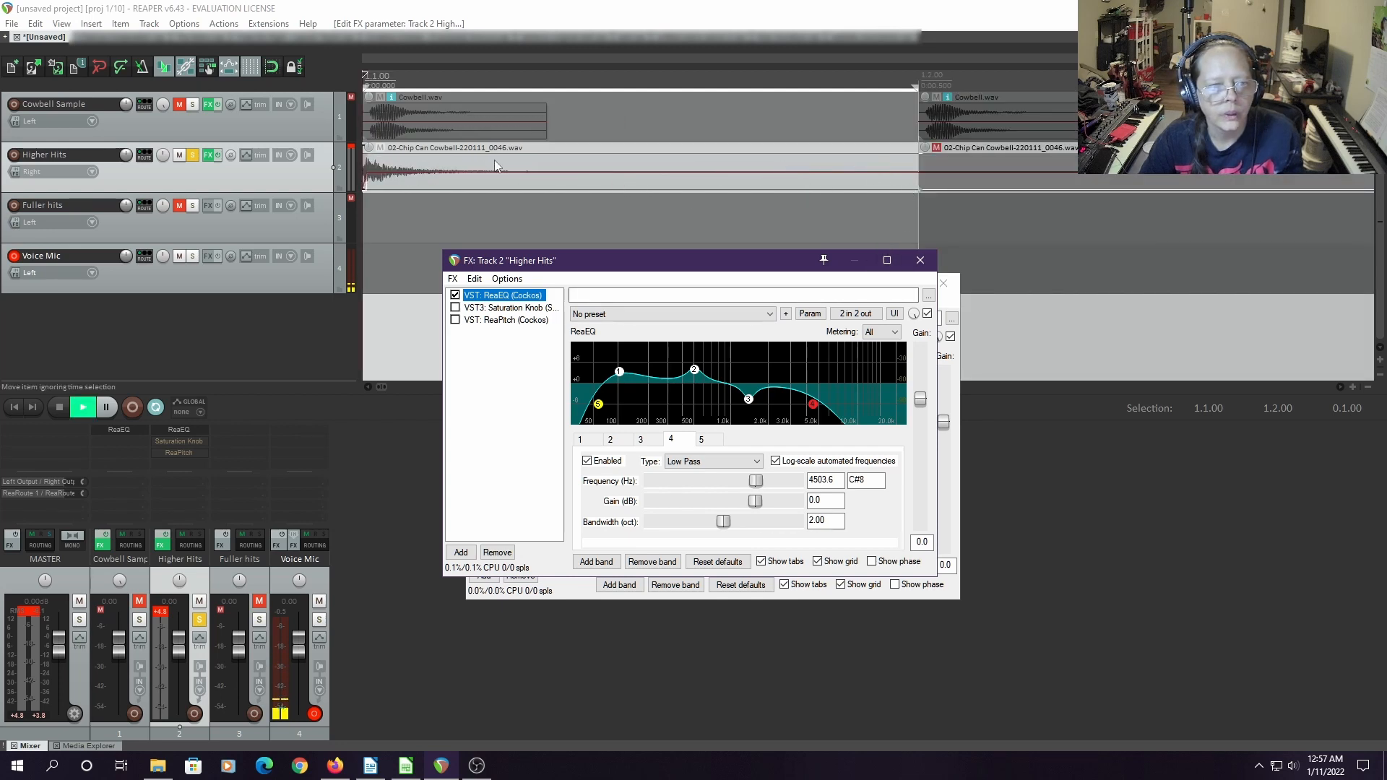
key(space)
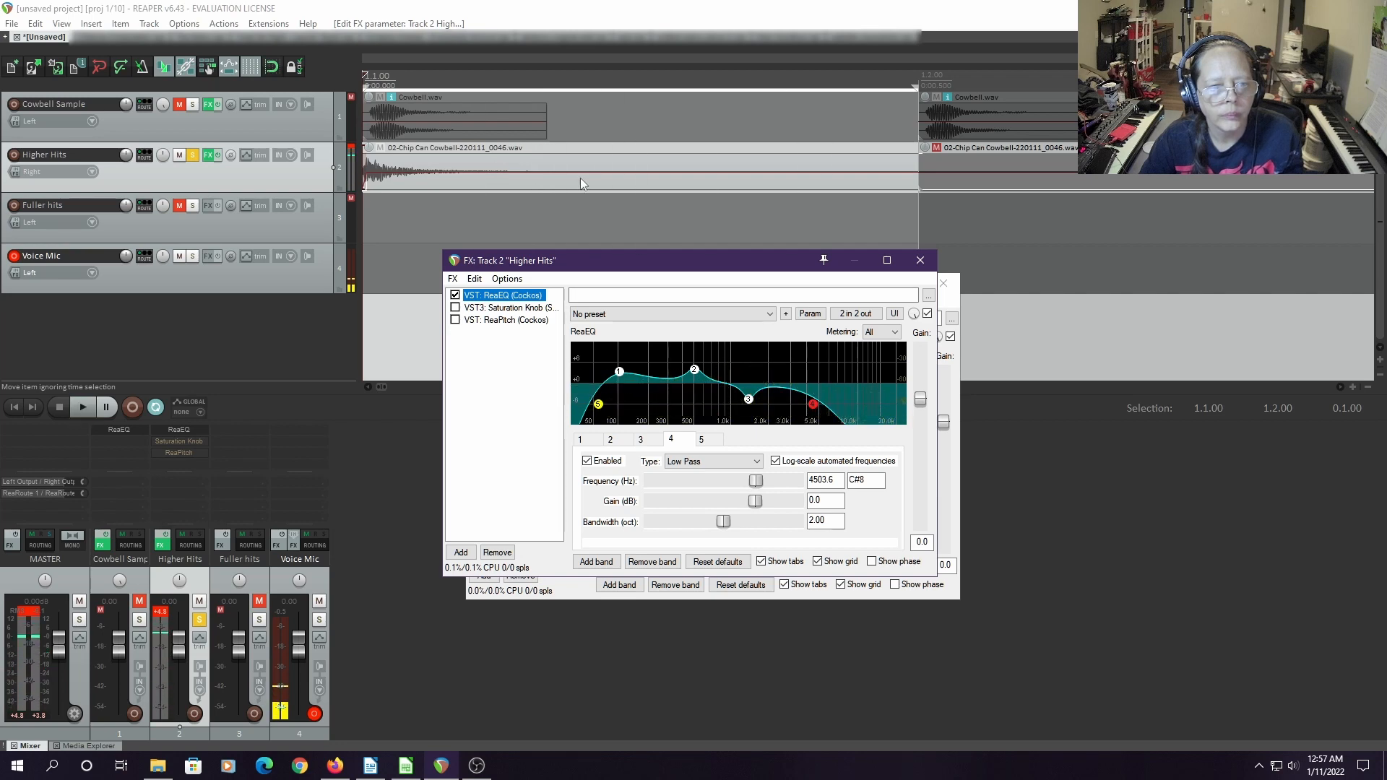
click(583, 179)
key(s)
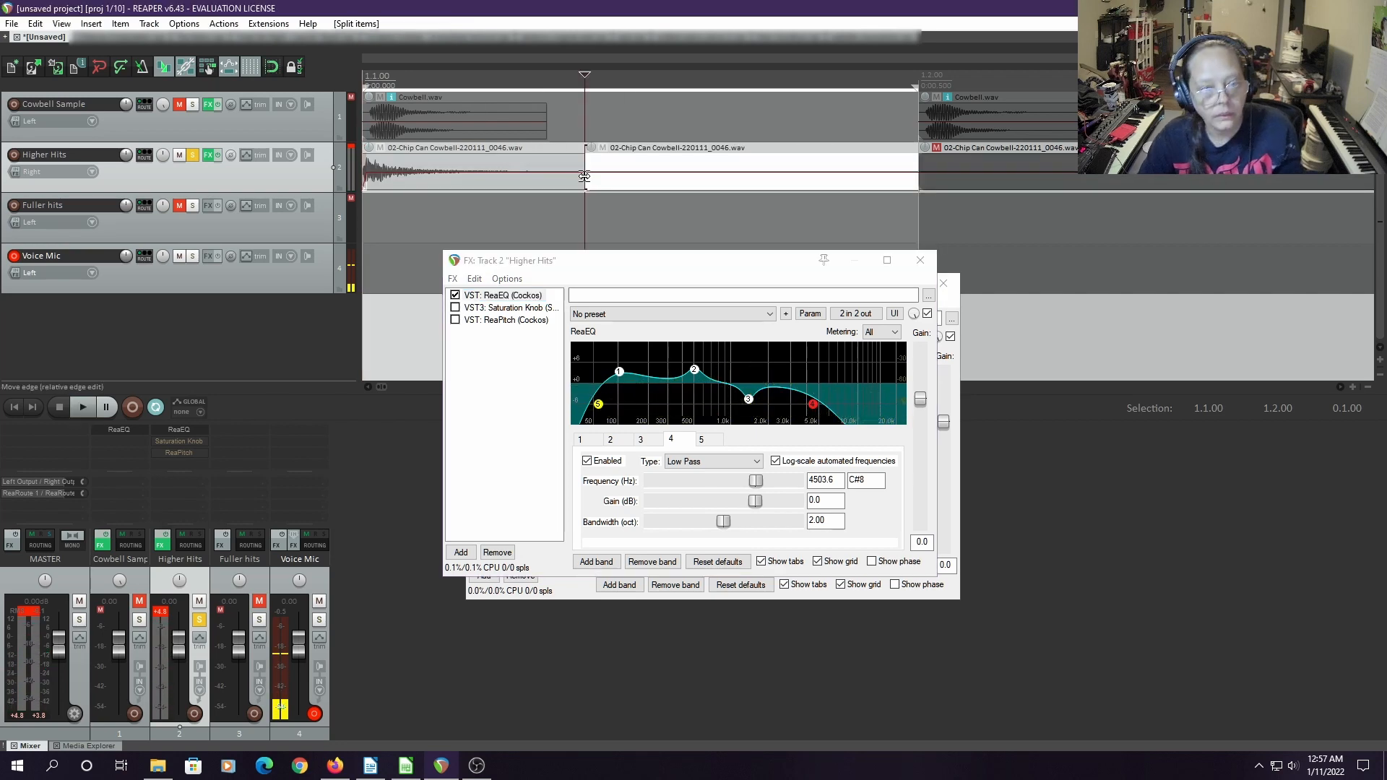
click(683, 184)
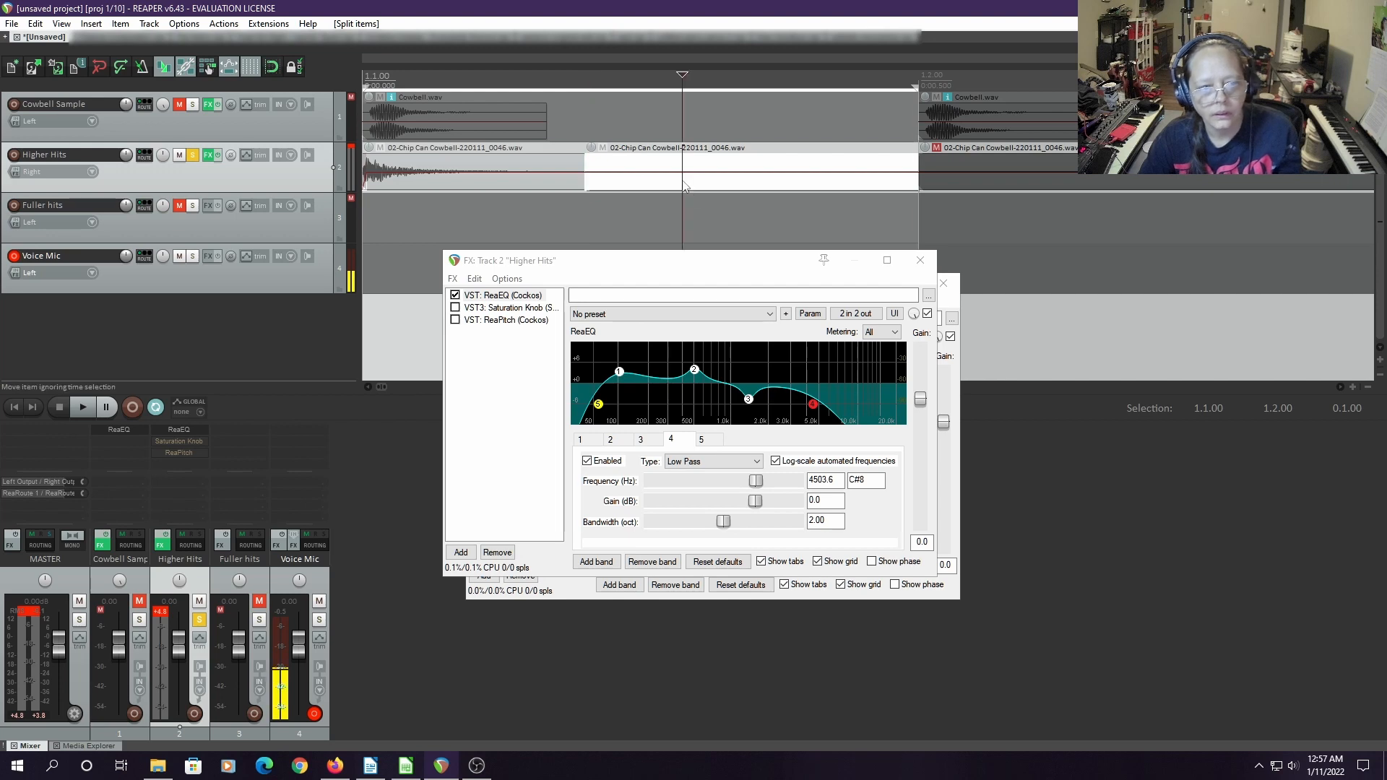
key(Delete)
Add a fade-out of about 0.077 s to the end of the trimmed Higher Hits item and audition it
drag(582, 155, 449, 181)
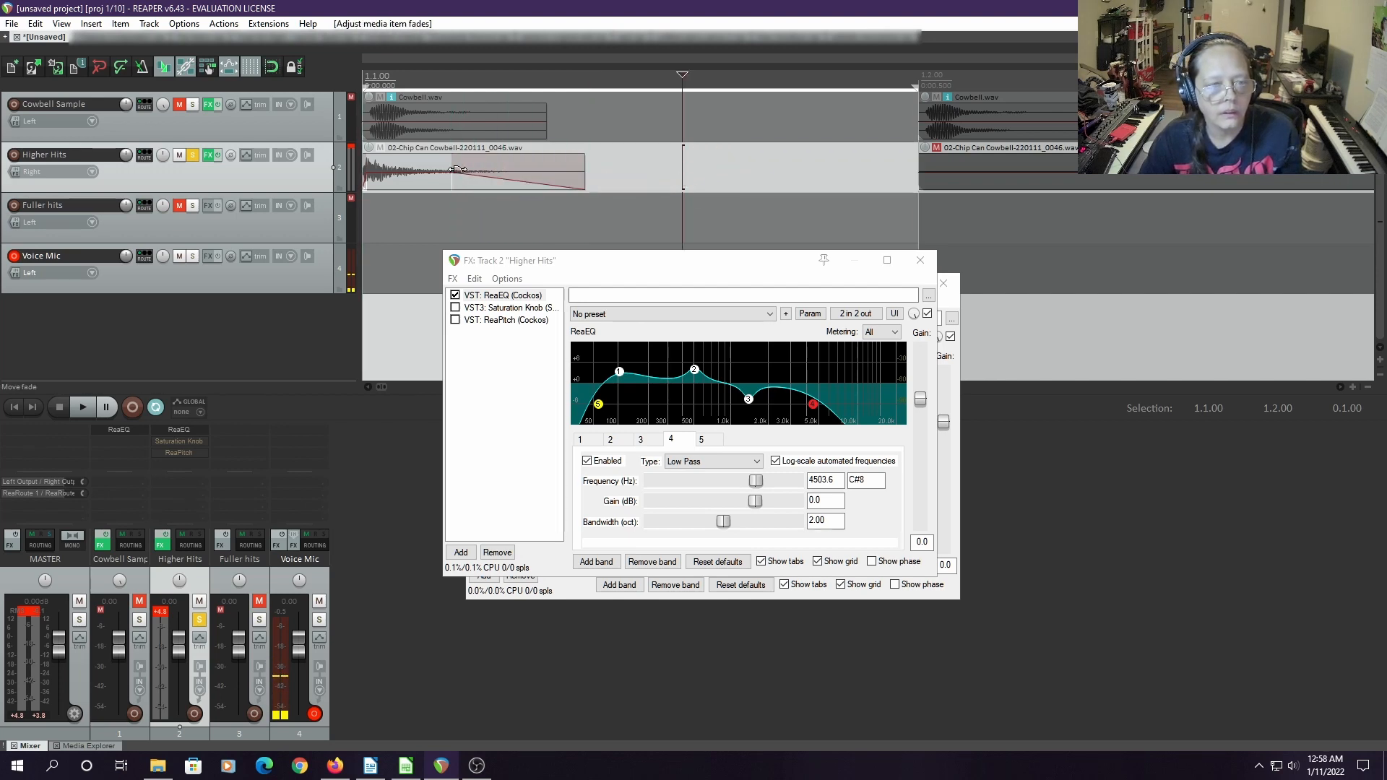
key(space)
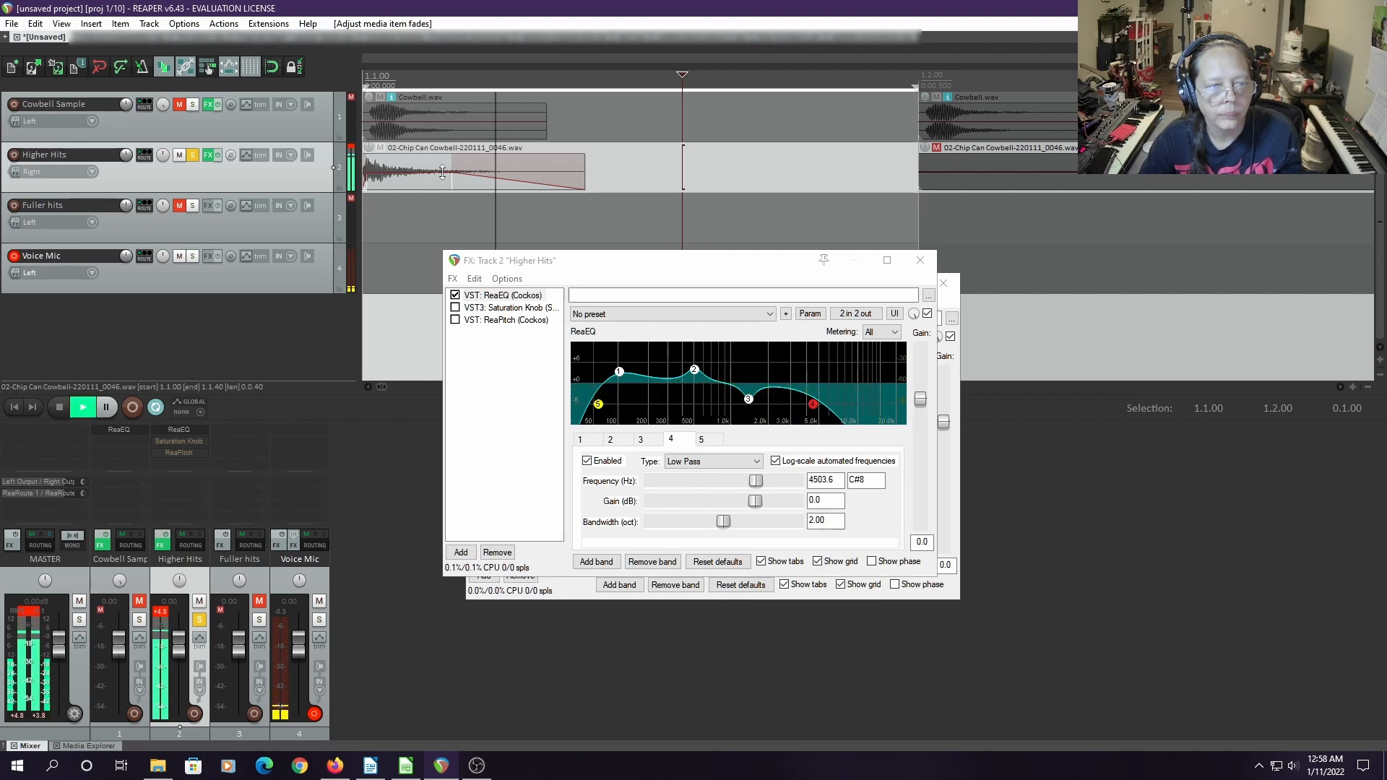
key(space)
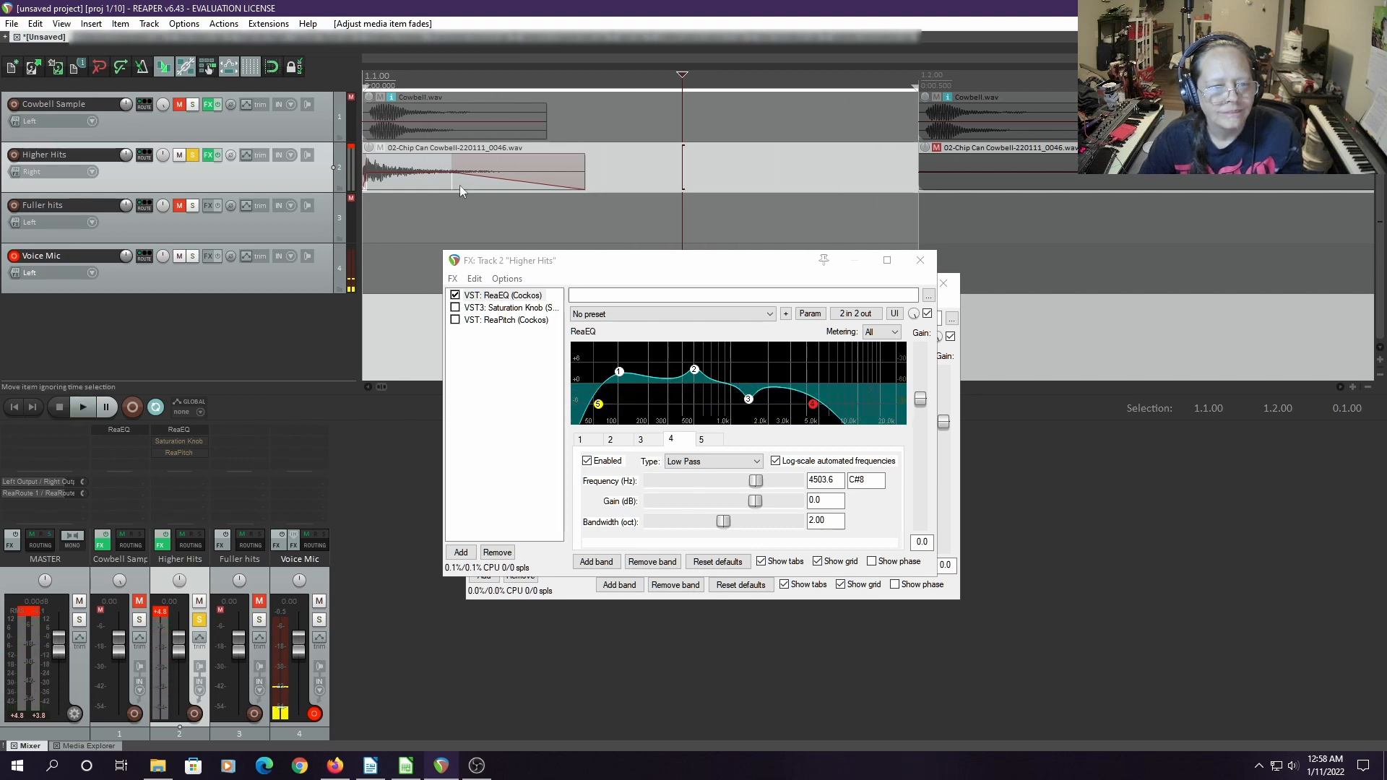
drag(454, 171, 506, 173)
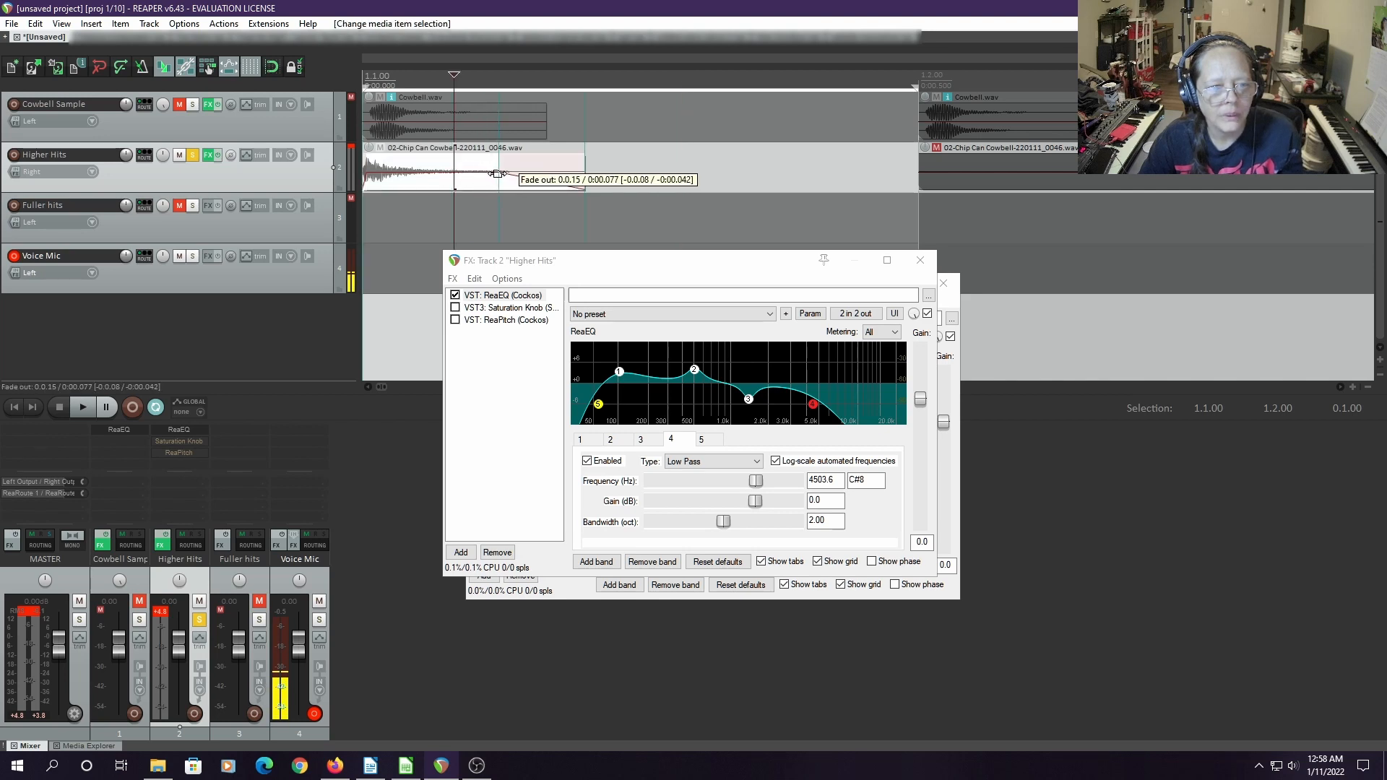
key(space)
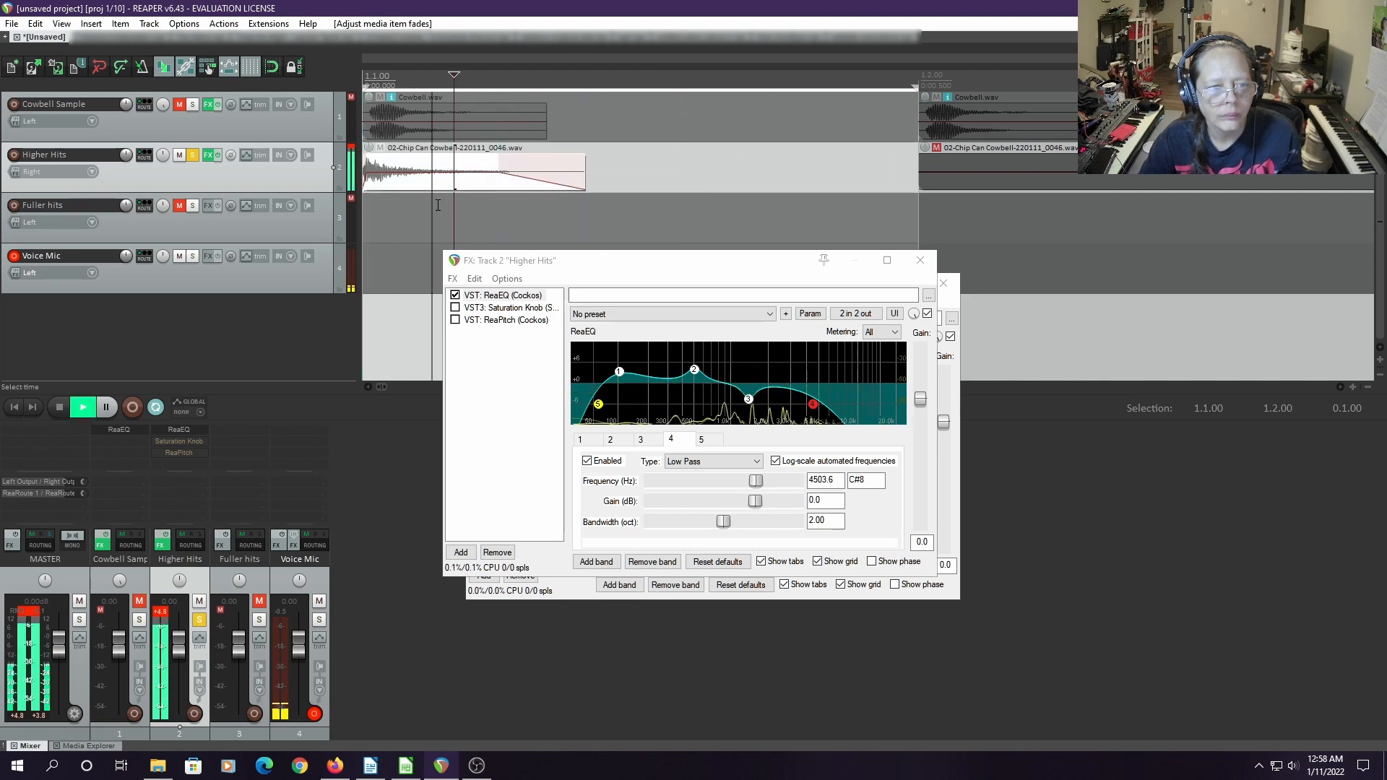
key(space)
Extend the end of the first Higher Hits item to a length of about 0.0.52 and audition it
drag(581, 174, 652, 174)
key(space)
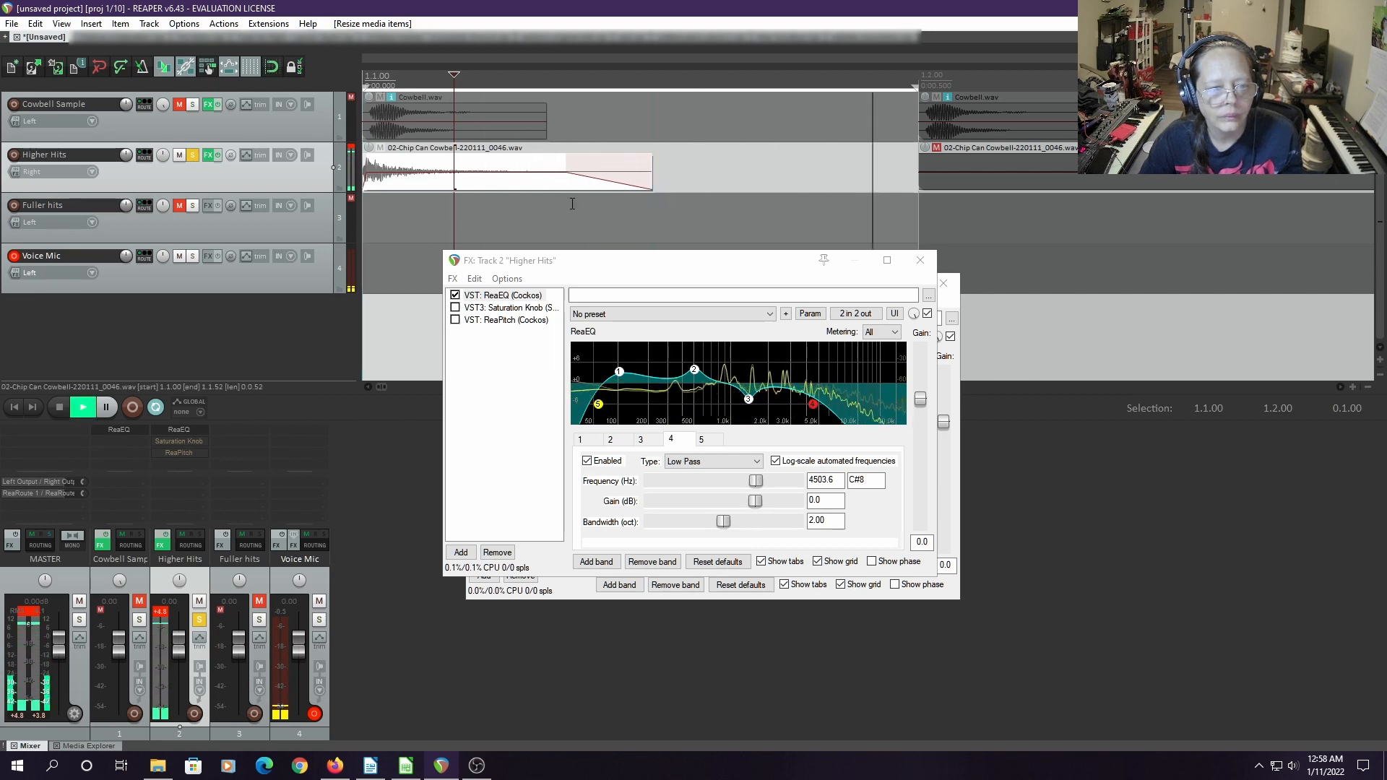
key(space)
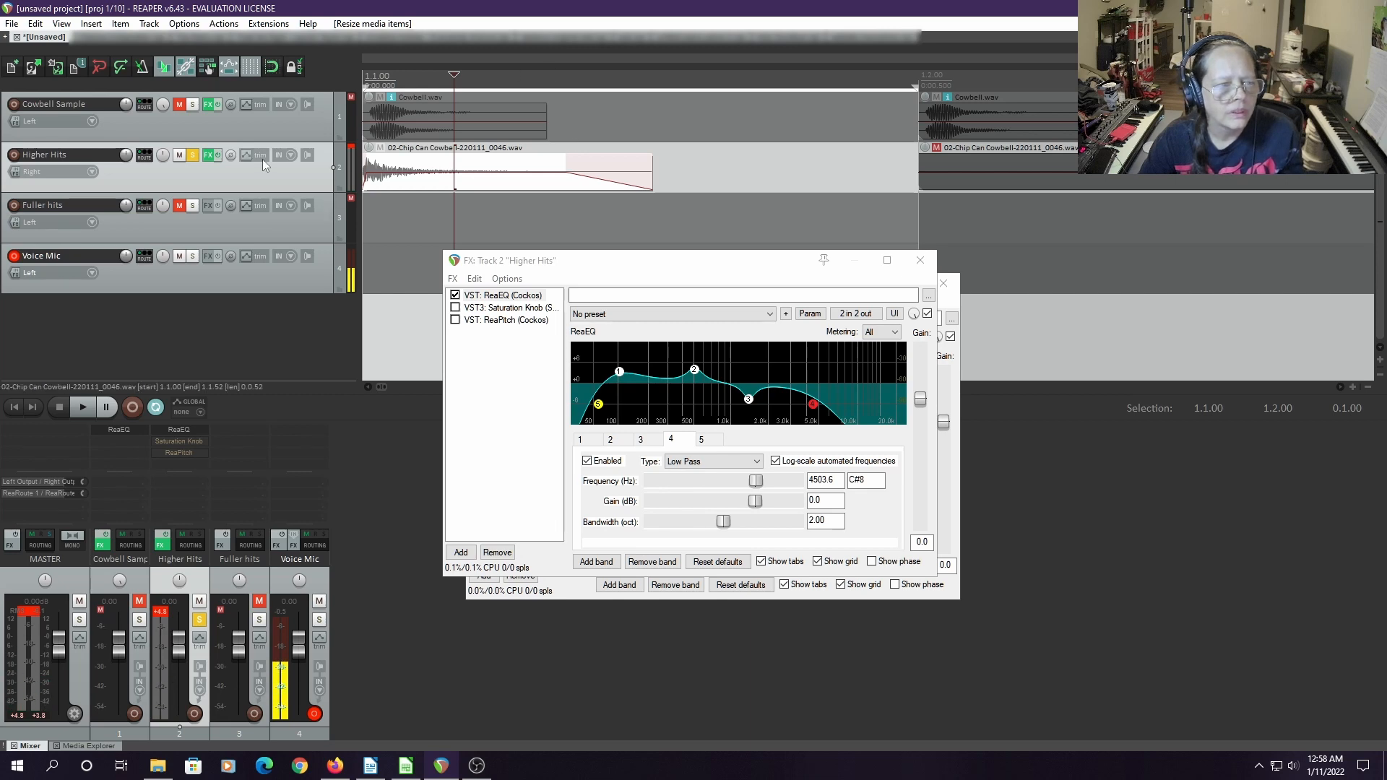
Unmute and solo Cowbell Sample instead of Higher Hits, and audition it from the project start with its pan centered
click(193, 156)
click(192, 105)
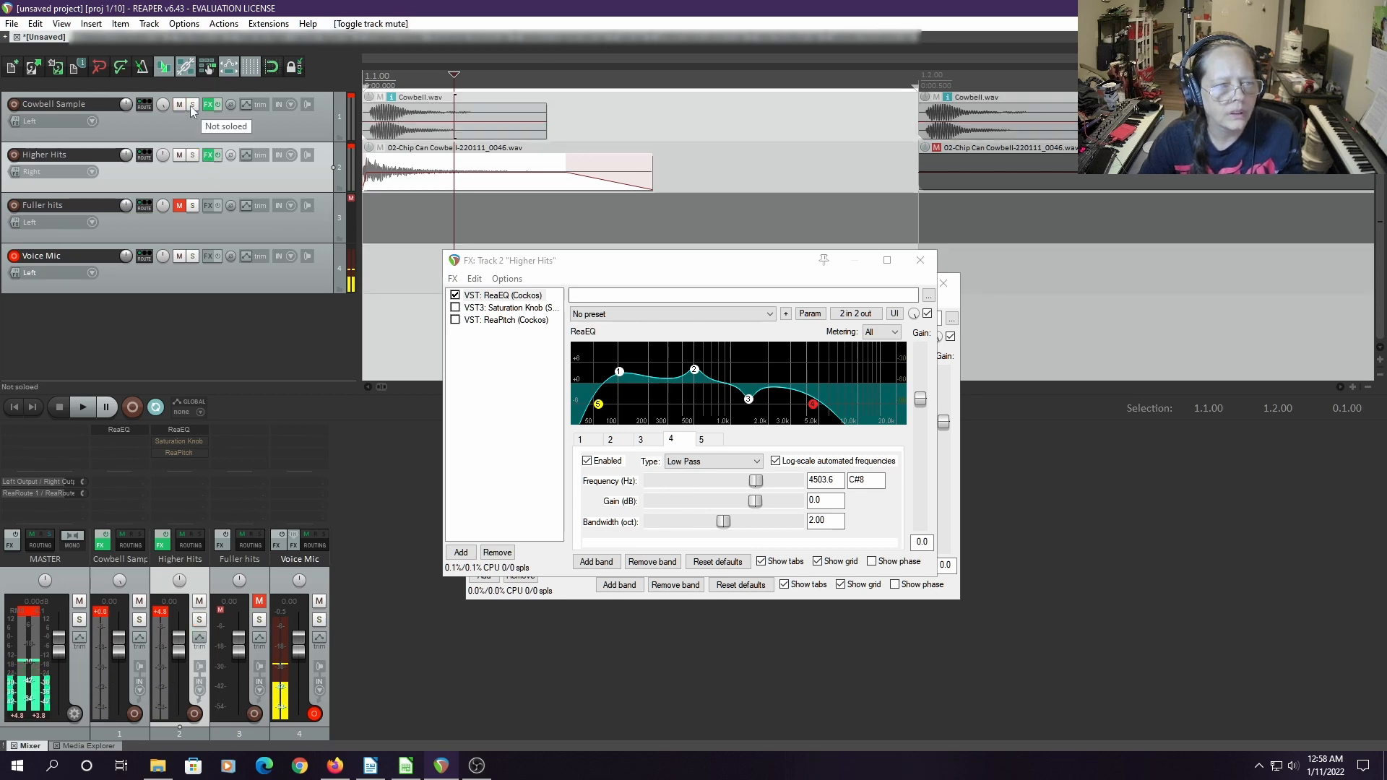
key(space)
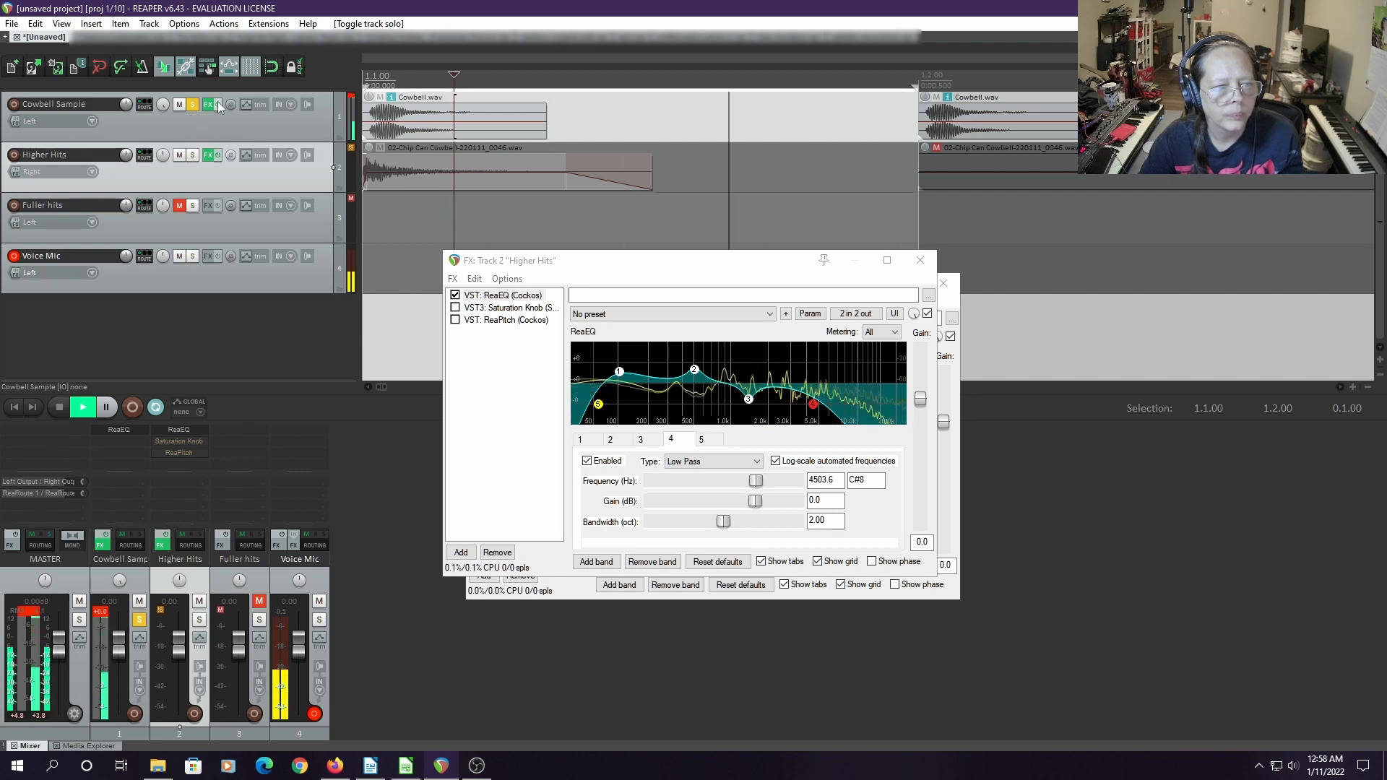
double_click(164, 106)
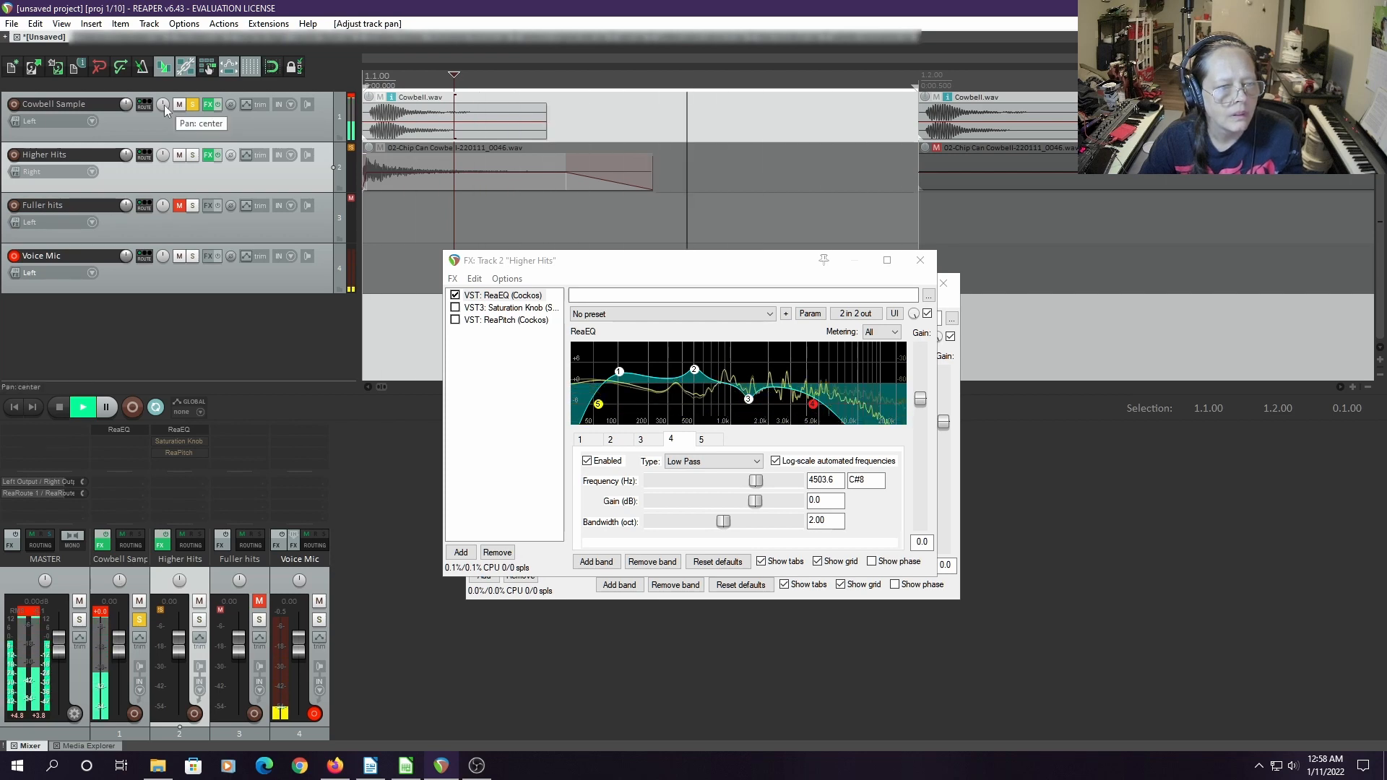
click(13, 408)
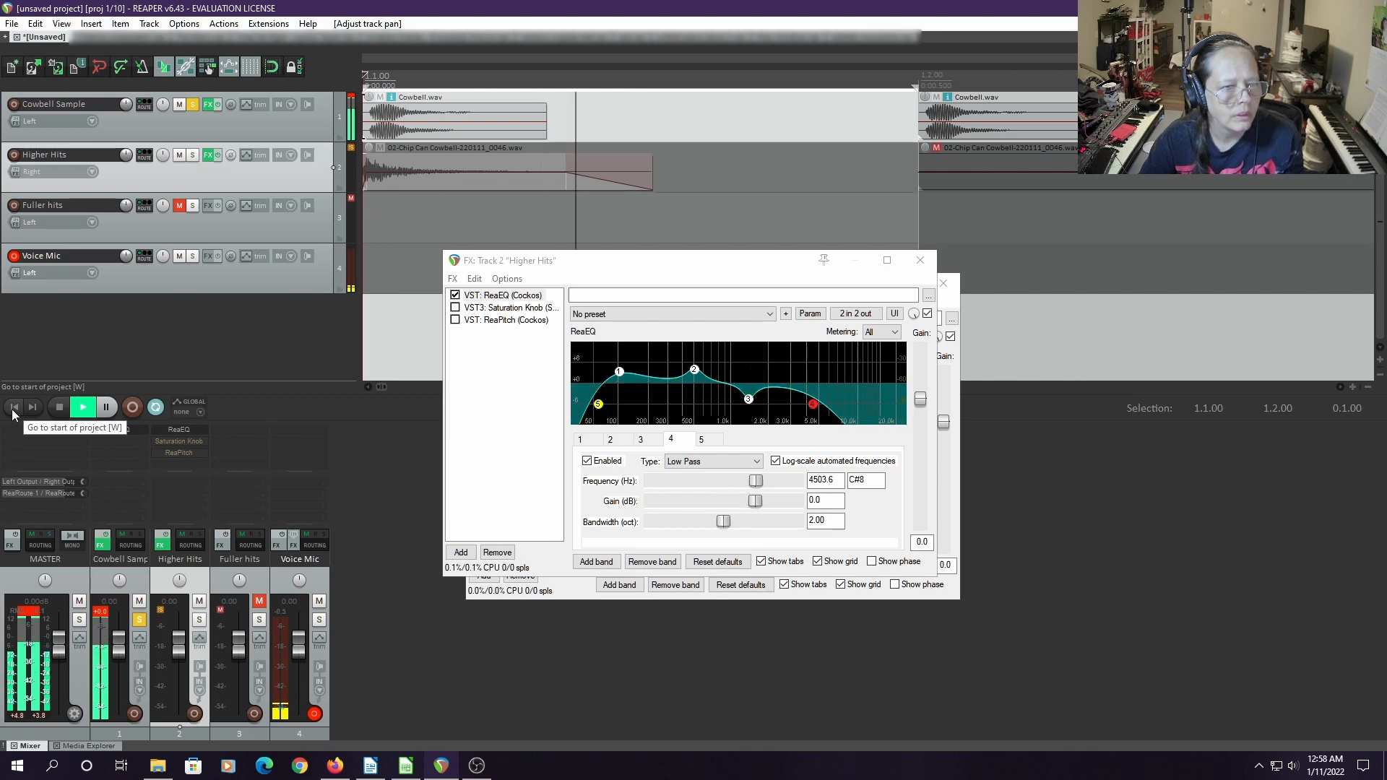
key(space)
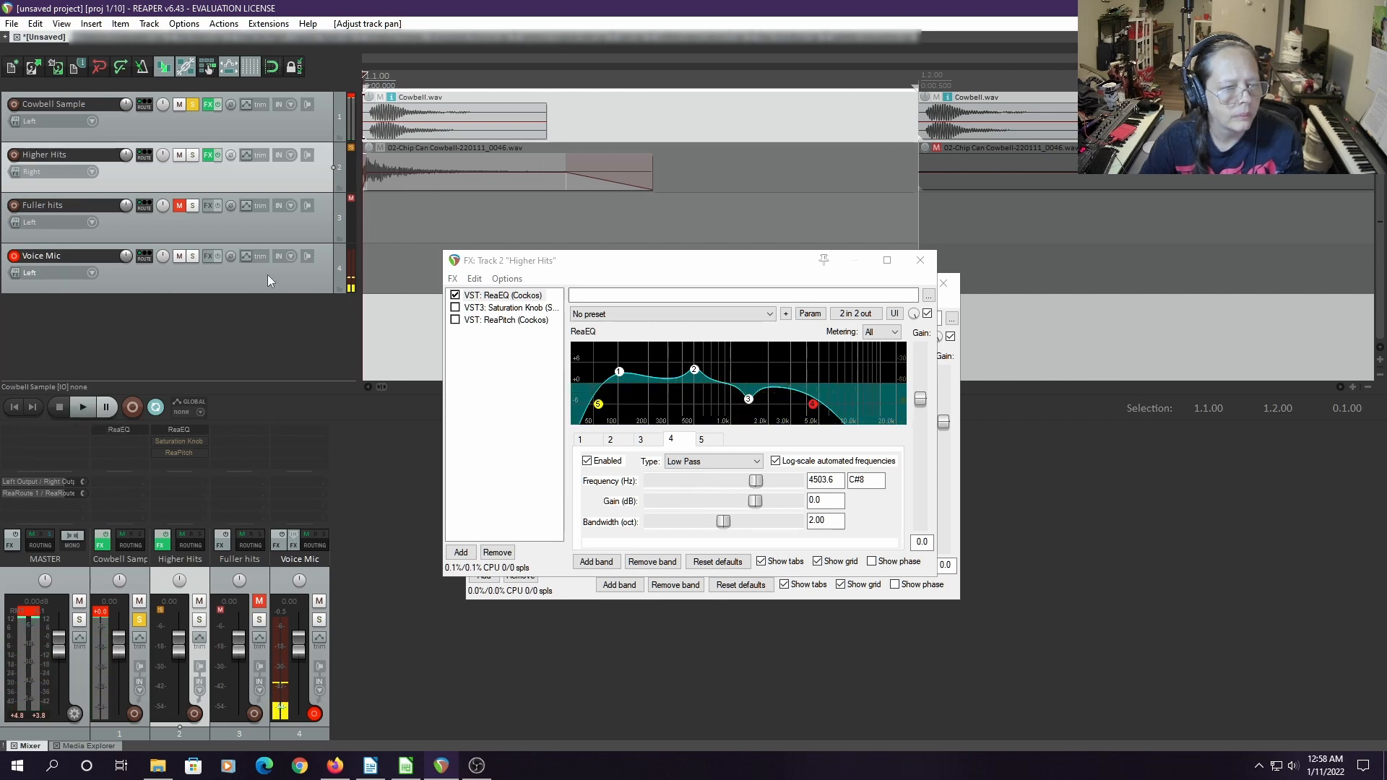
Solo Higher Hits instead of Cowbell Sample and listen to the faded hit for comparison
click(193, 155)
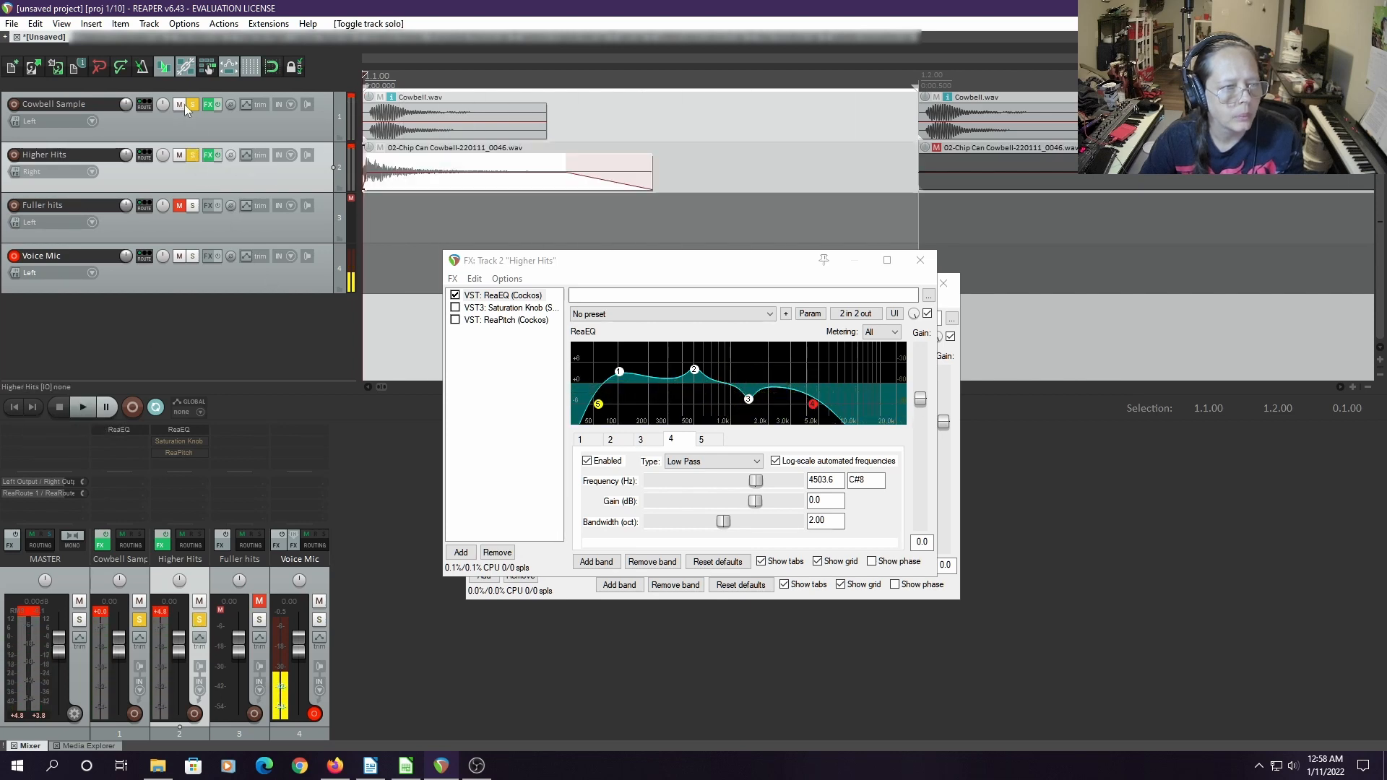
click(193, 104)
key(space)
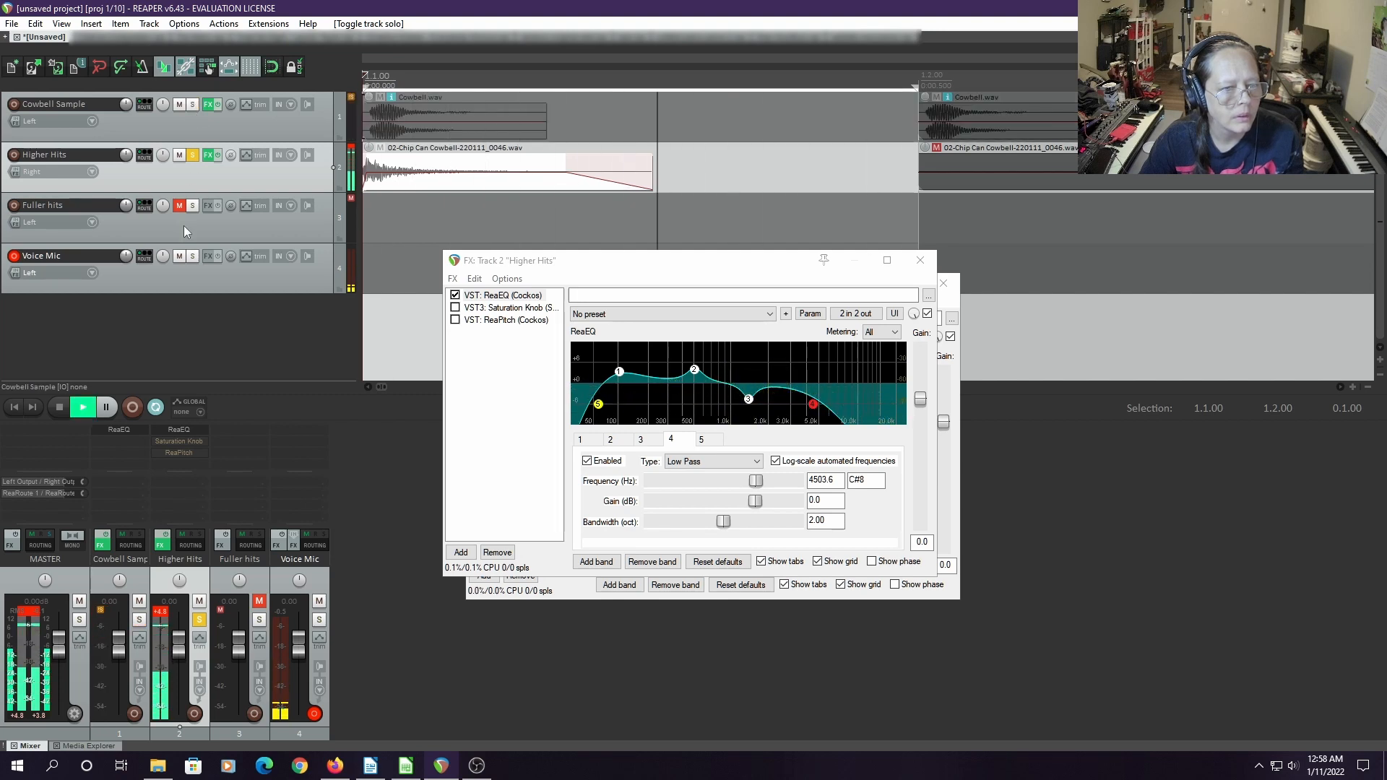
key(space)
Shorten the first Higher Hits item to about 0.0.33, matching the end of the cowbell sample above, and audition it
drag(647, 187, 544, 203)
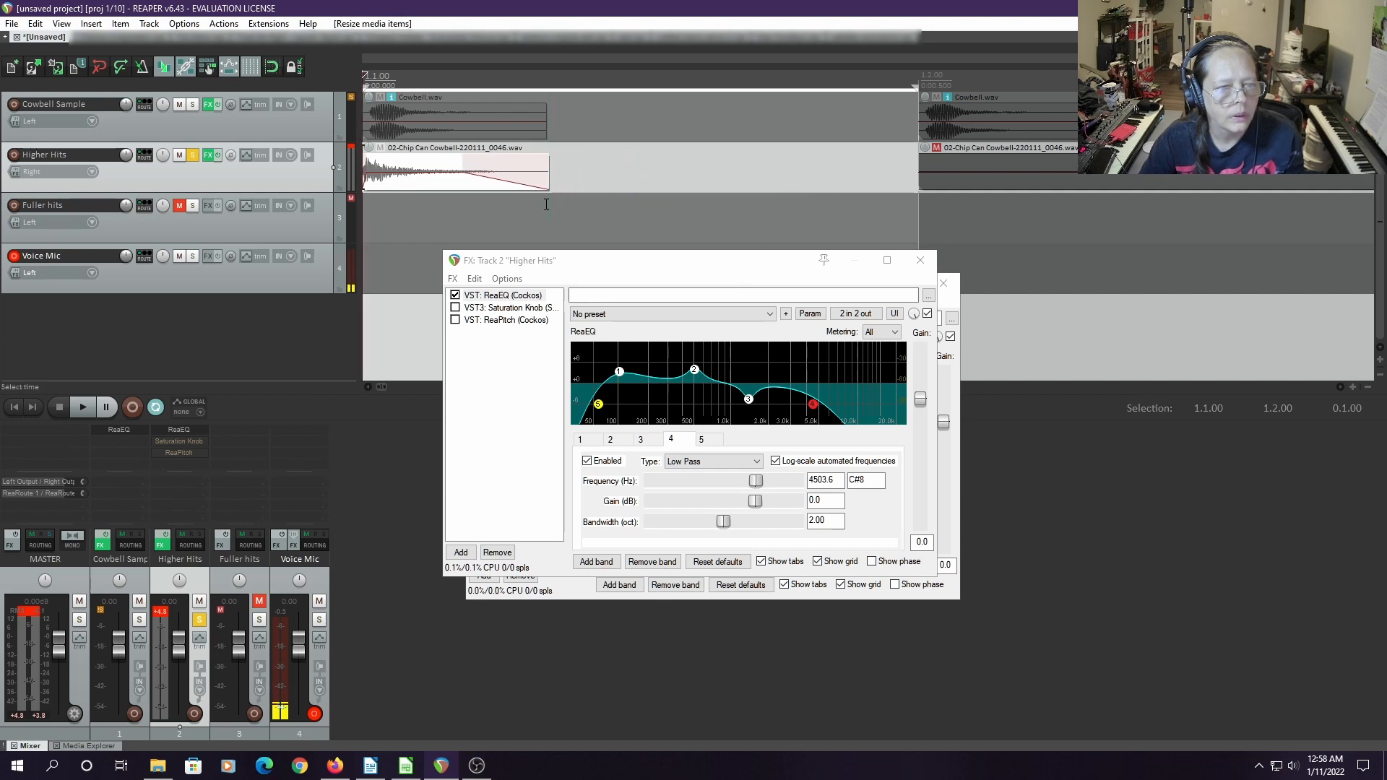
key(space)
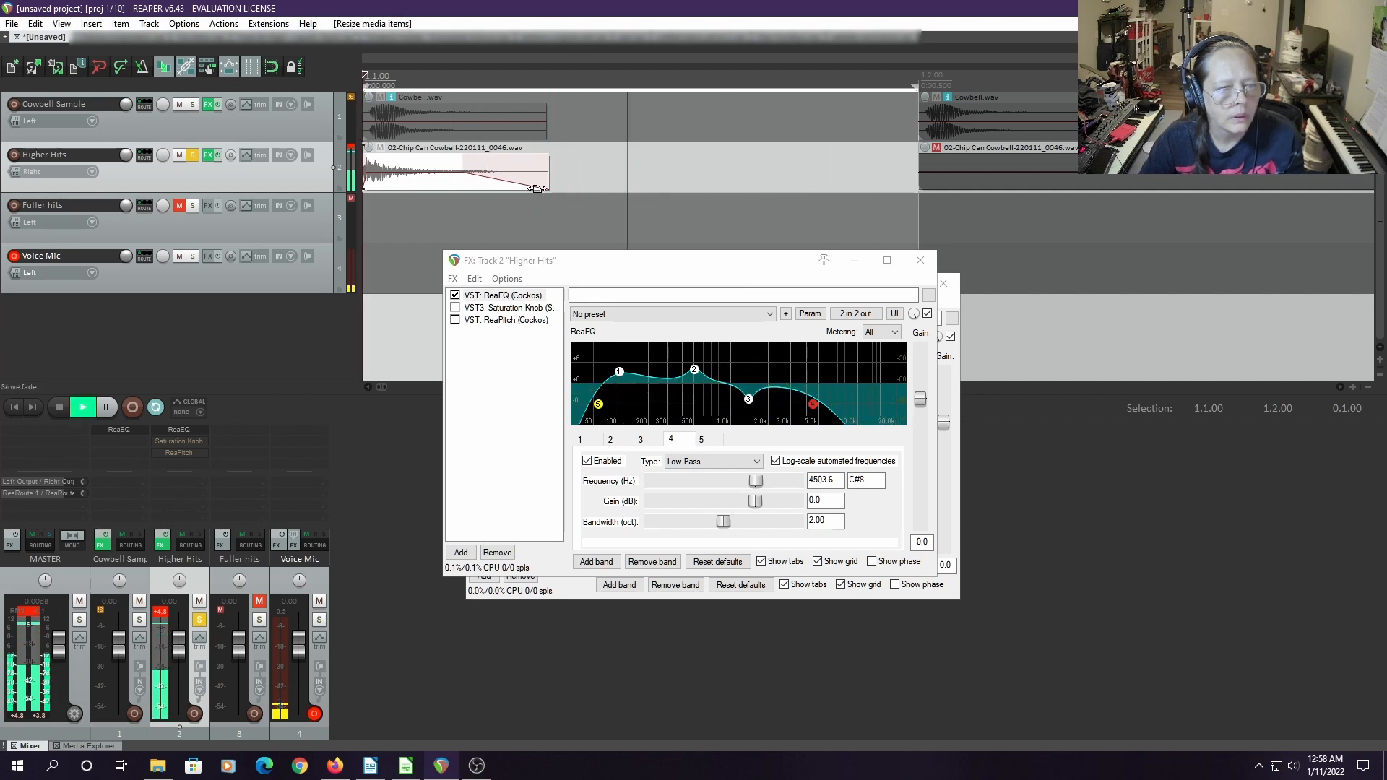
key(space)
Change the item's fade-out to a curve that starts slowly and falls faster, audition it, and extend the item to about 0.0.76
right_click(505, 181)
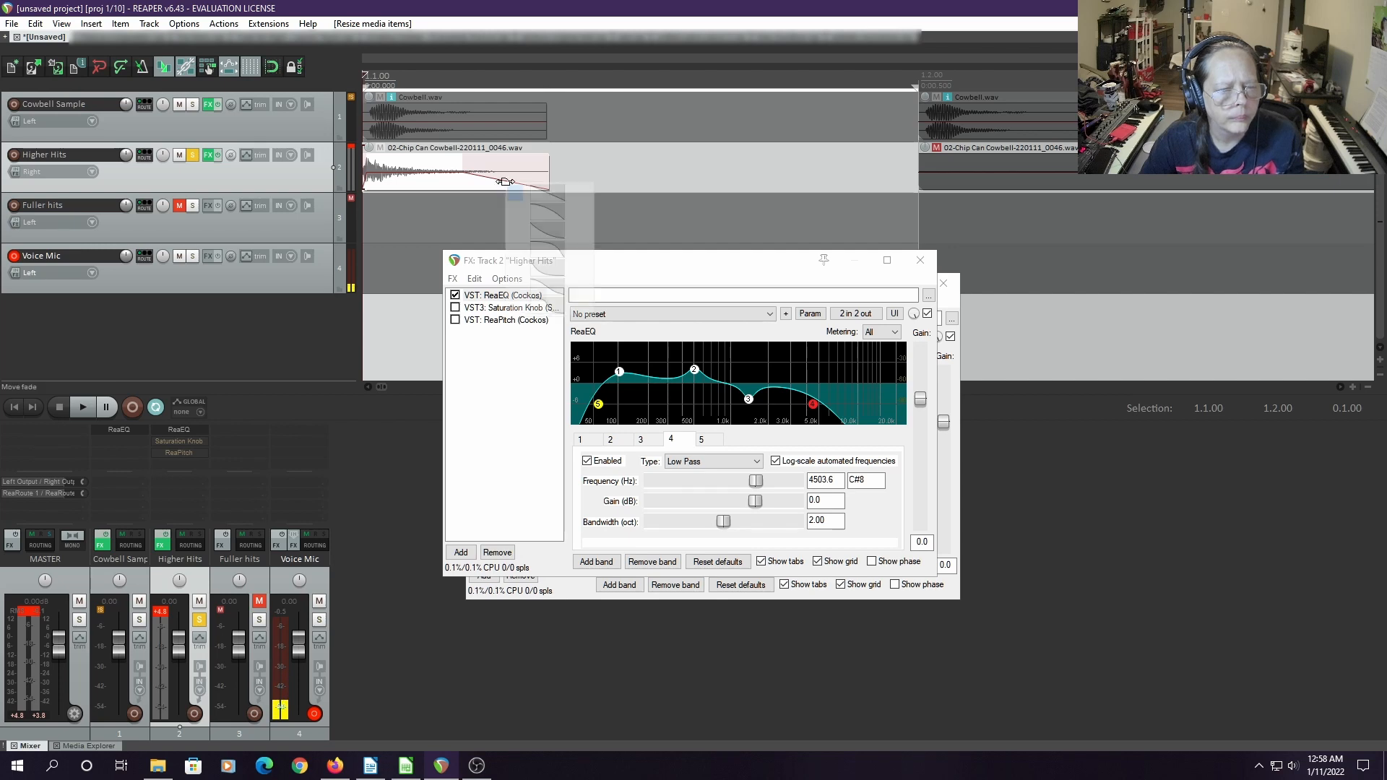
click(536, 213)
key(space)
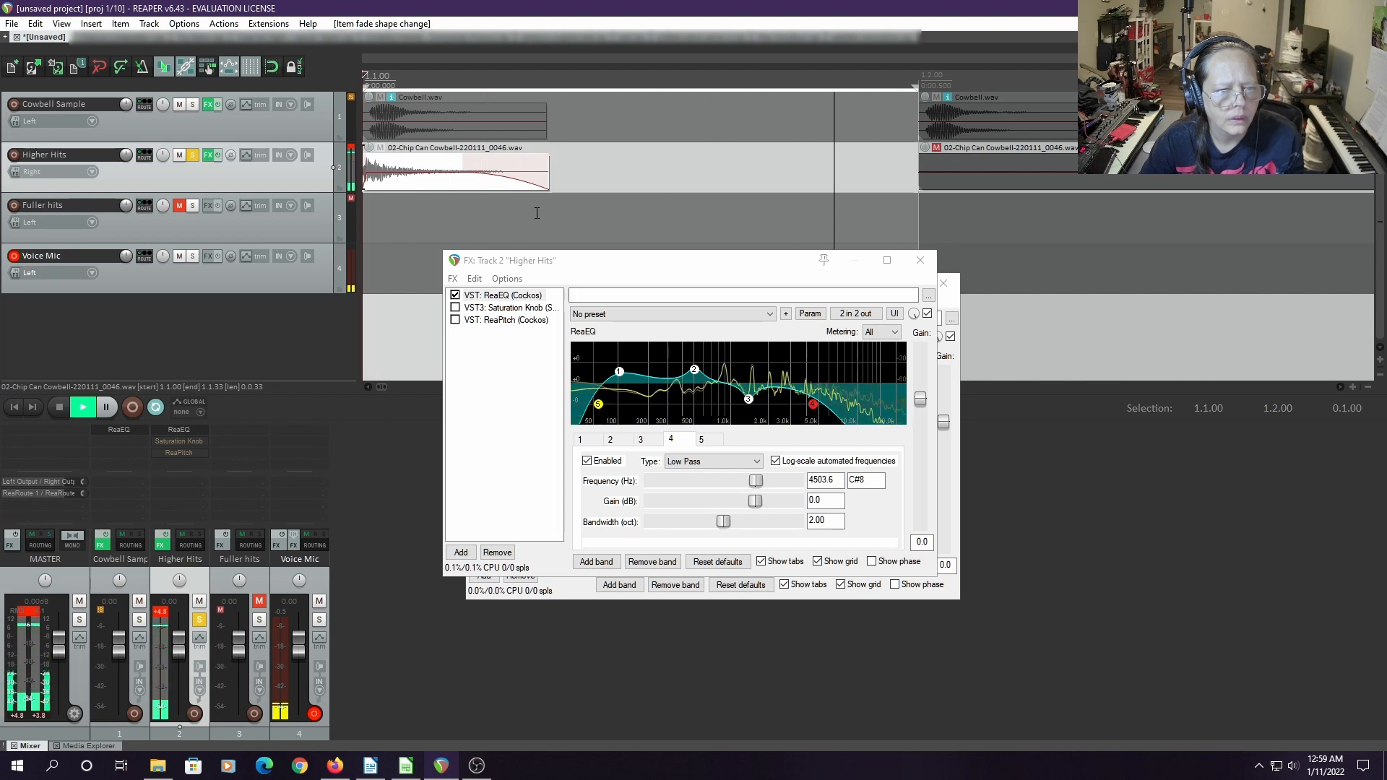
key(space)
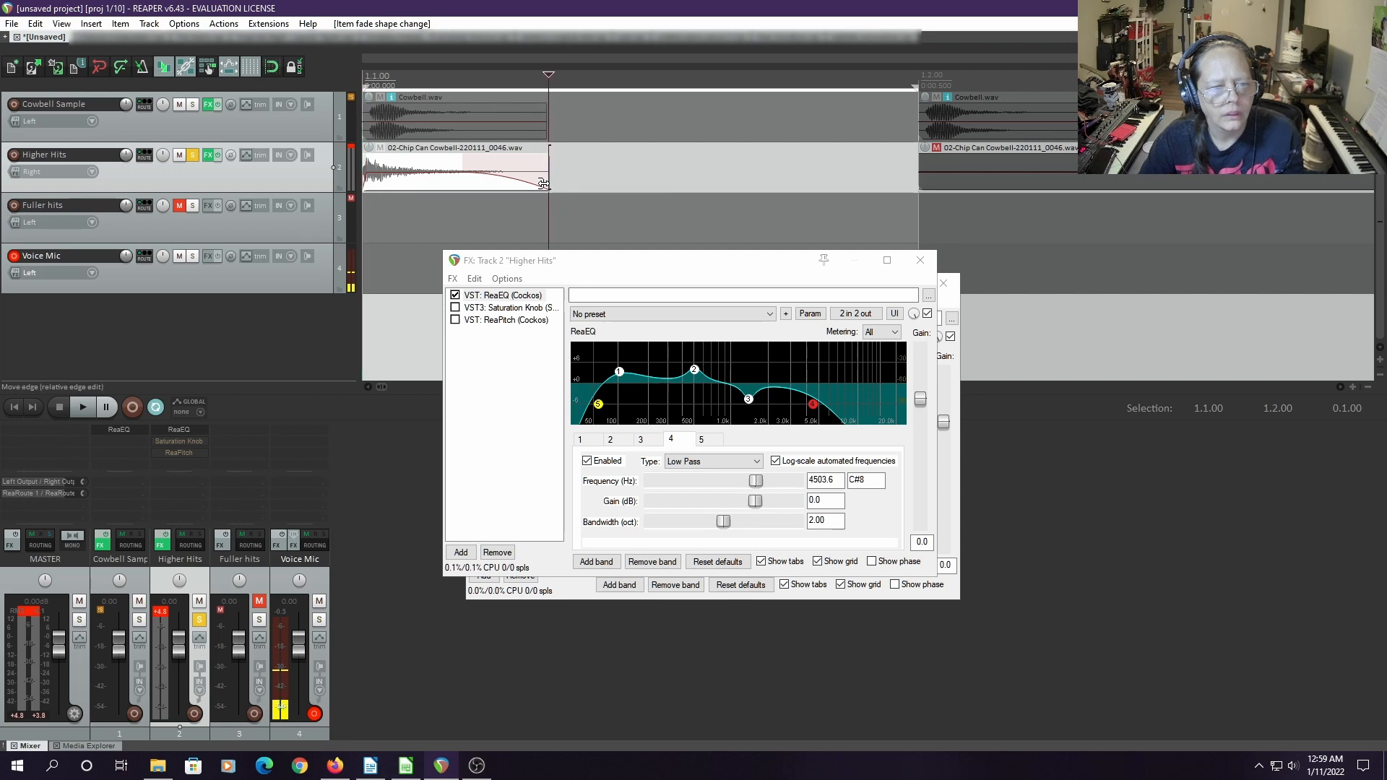
drag(543, 183, 777, 160)
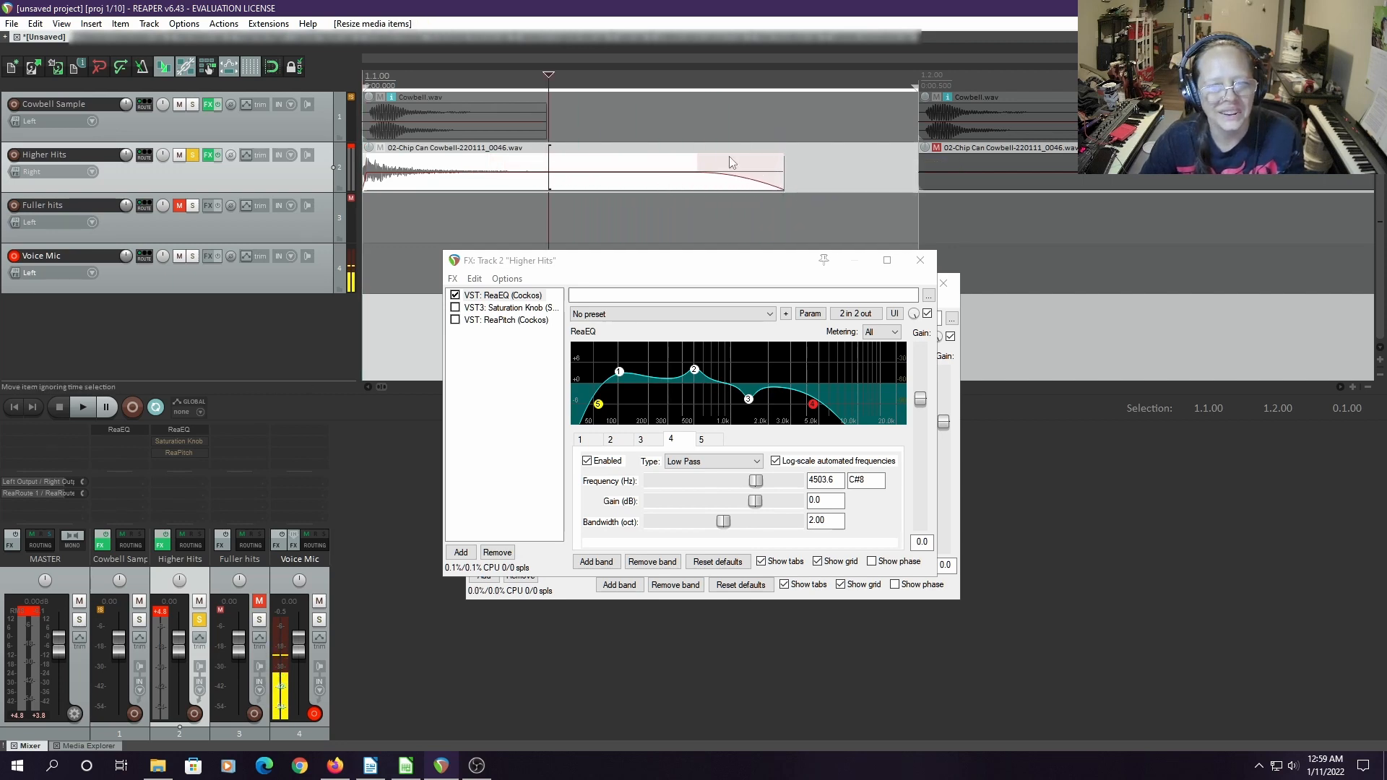
Close both FX windows, then unmute Fuller hits and unsolo and mute Higher Hits
click(919, 260)
click(944, 282)
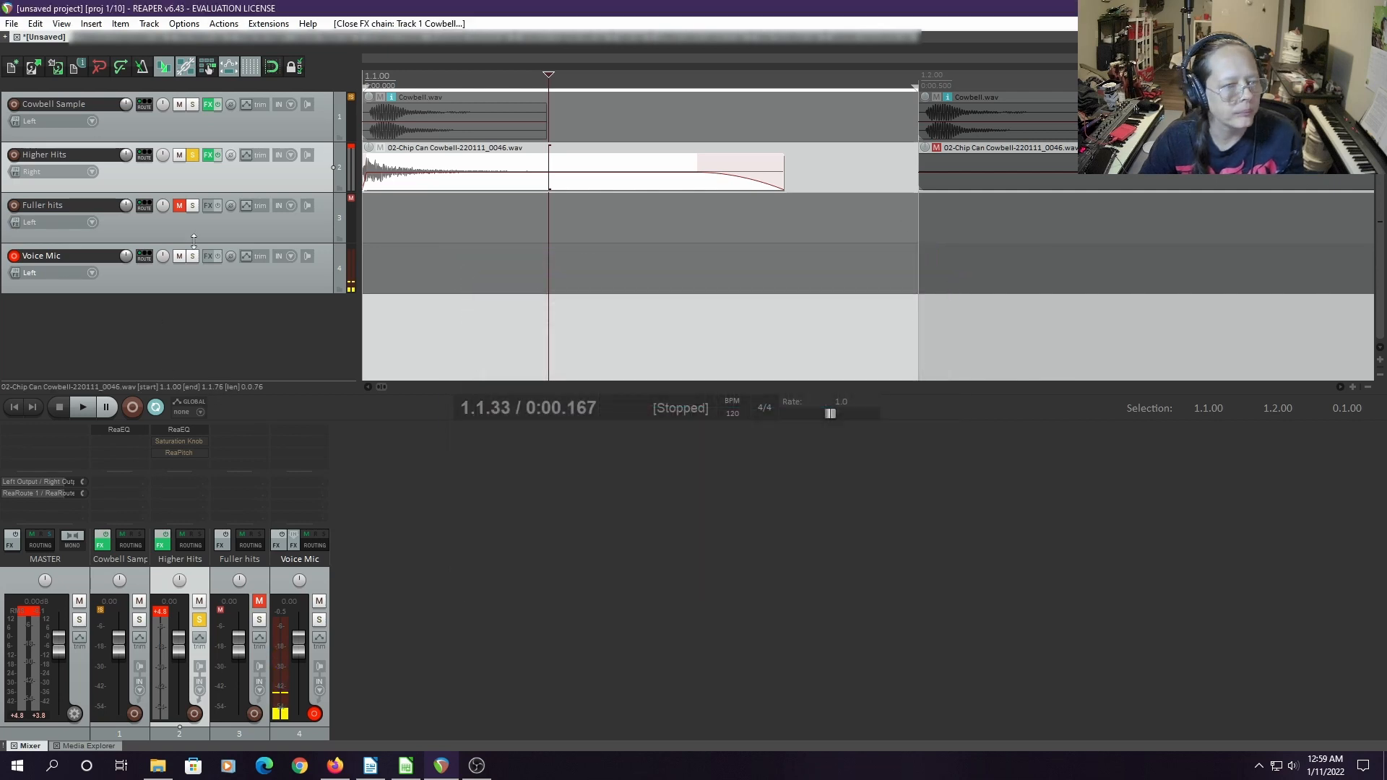
click(179, 205)
click(193, 154)
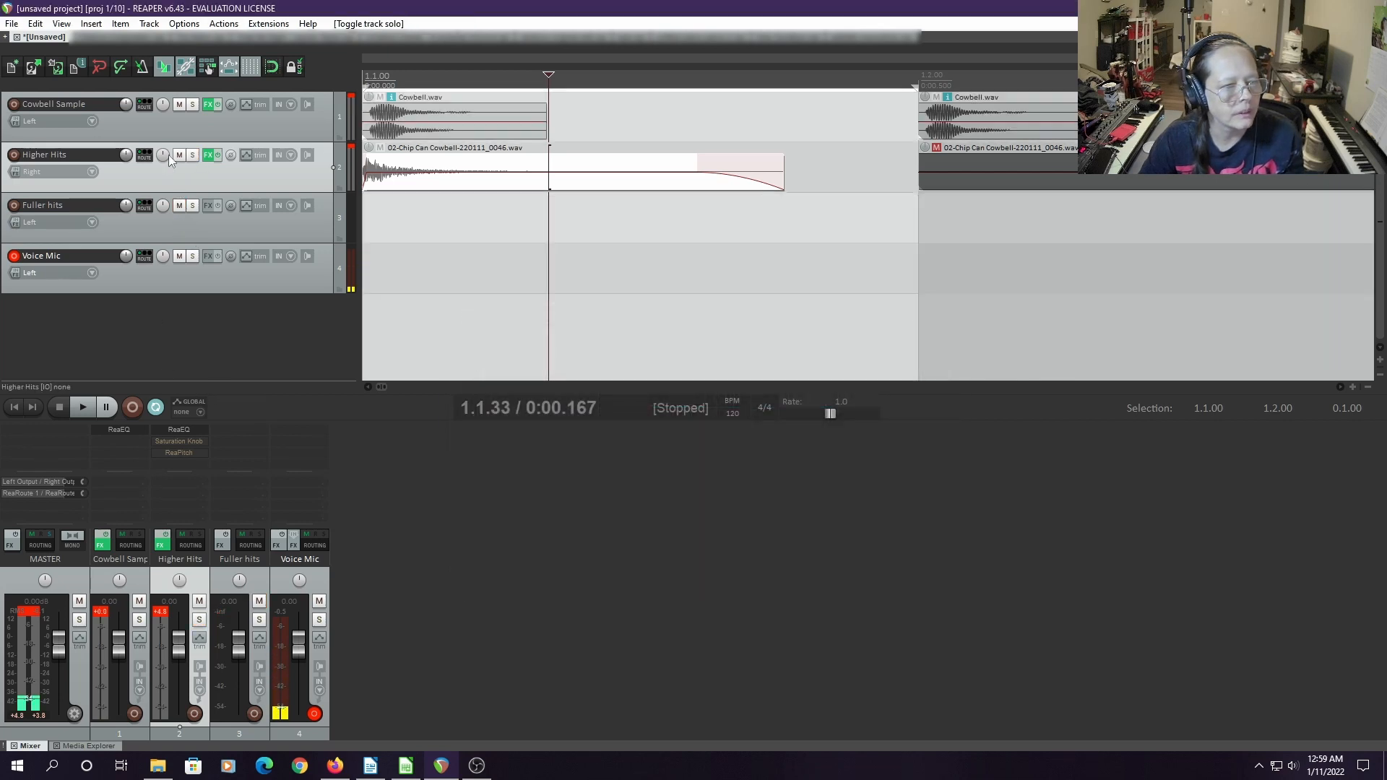
click(180, 154)
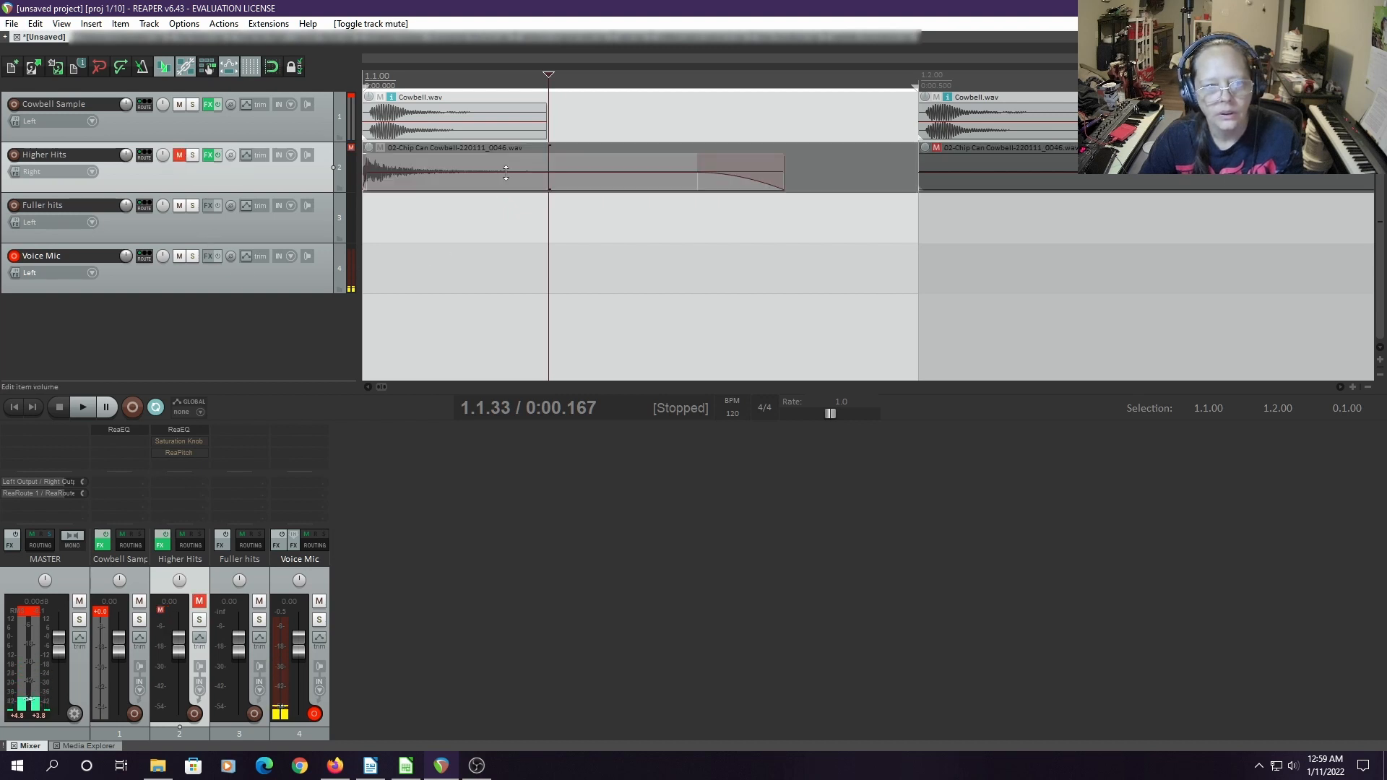
Lower the Fuller hits item's volume to -3.52 dB, and split off and delete the section before the hit at 2.3.65
scroll(506, 173, down, 5)
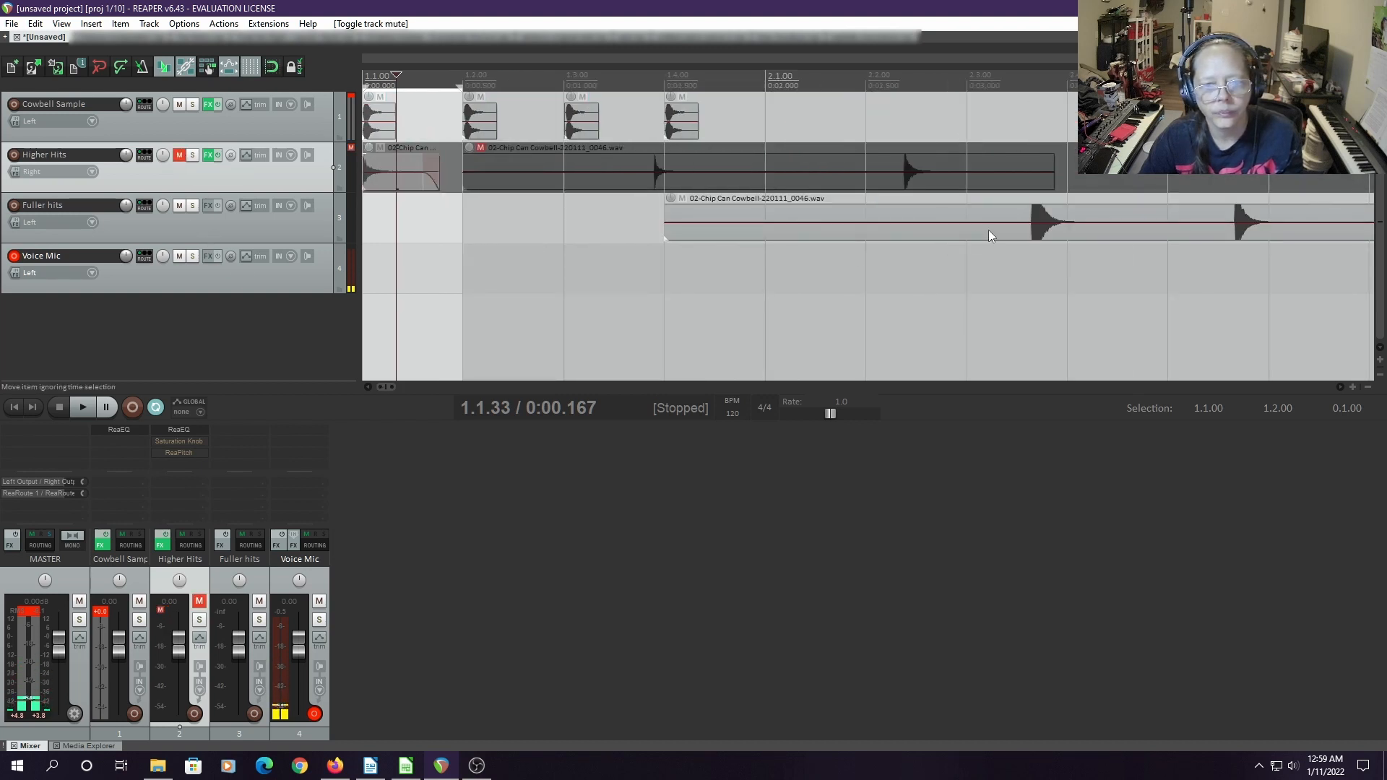
drag(1022, 224, 1017, 226)
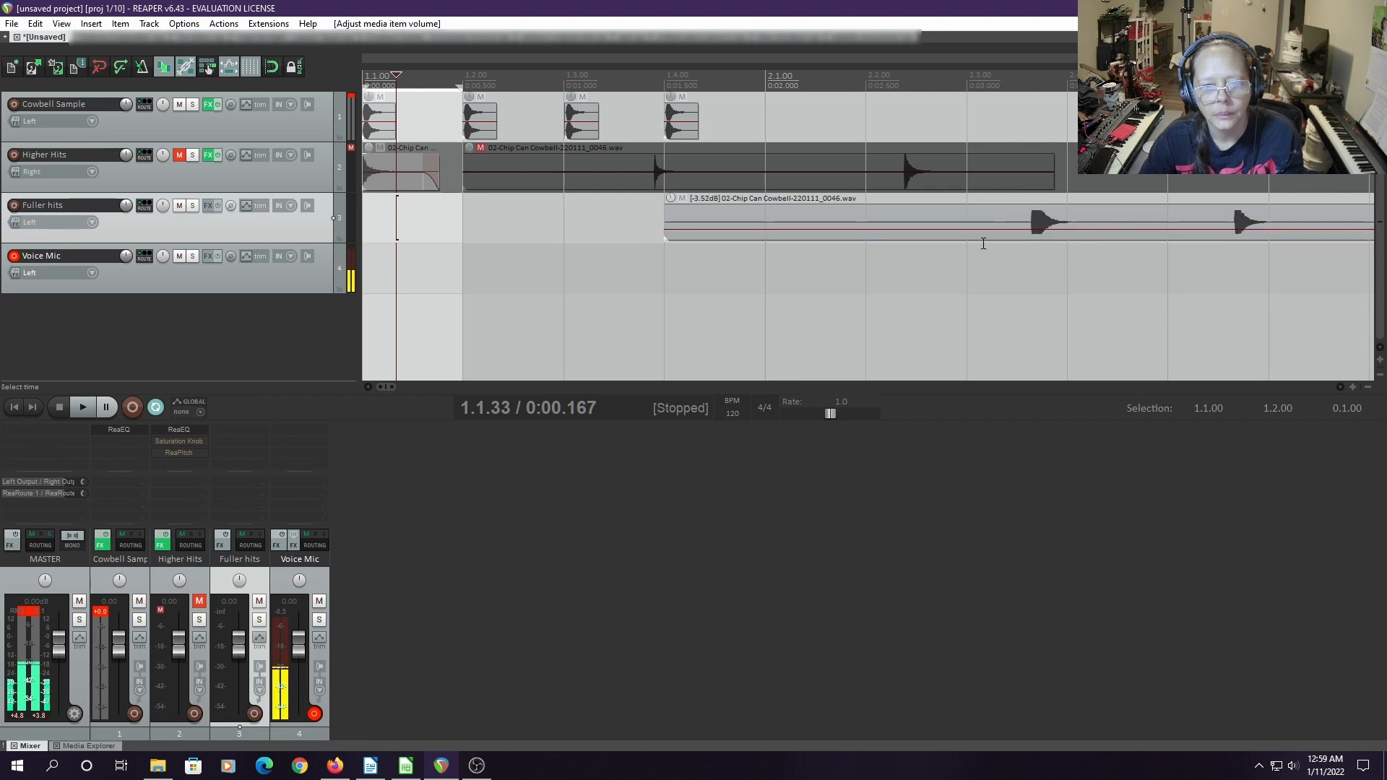
click(975, 222)
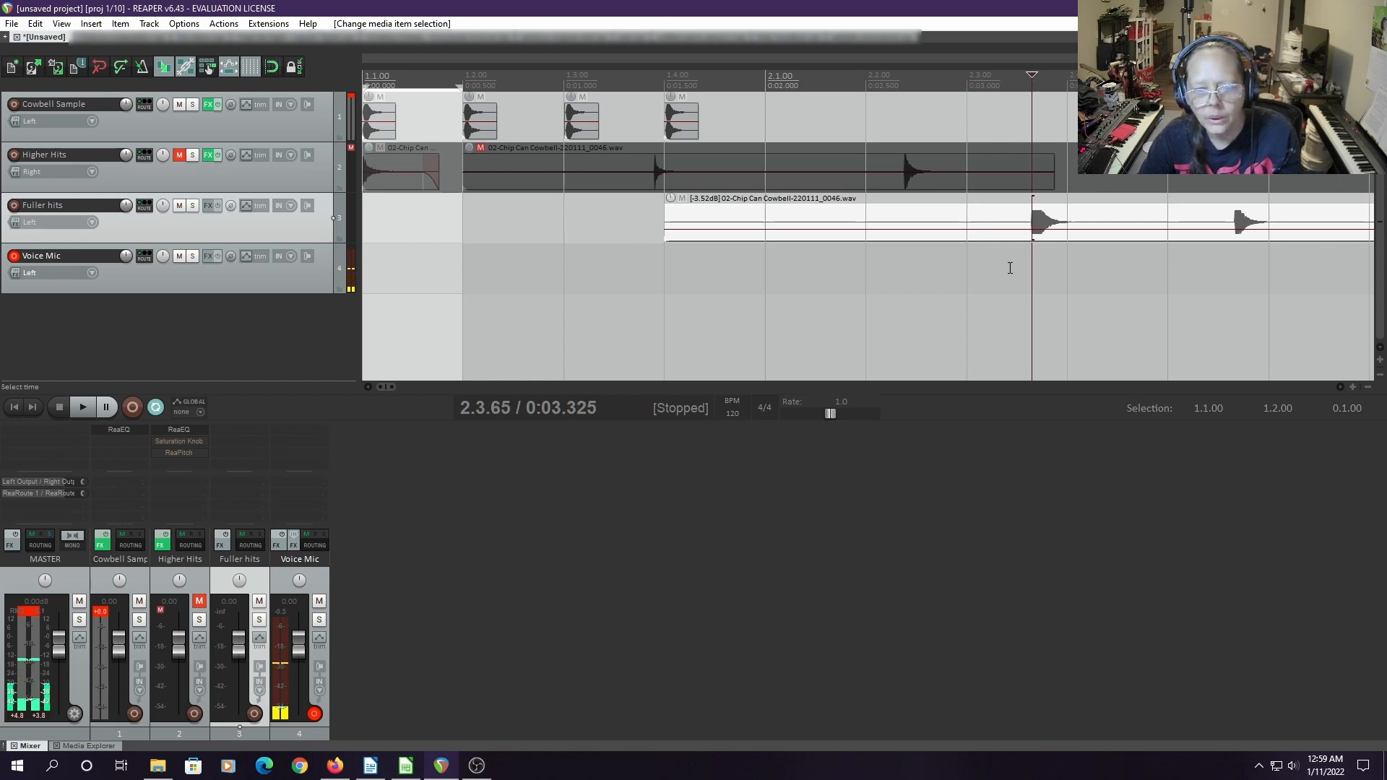
scroll(1009, 268, up, 4)
key(s)
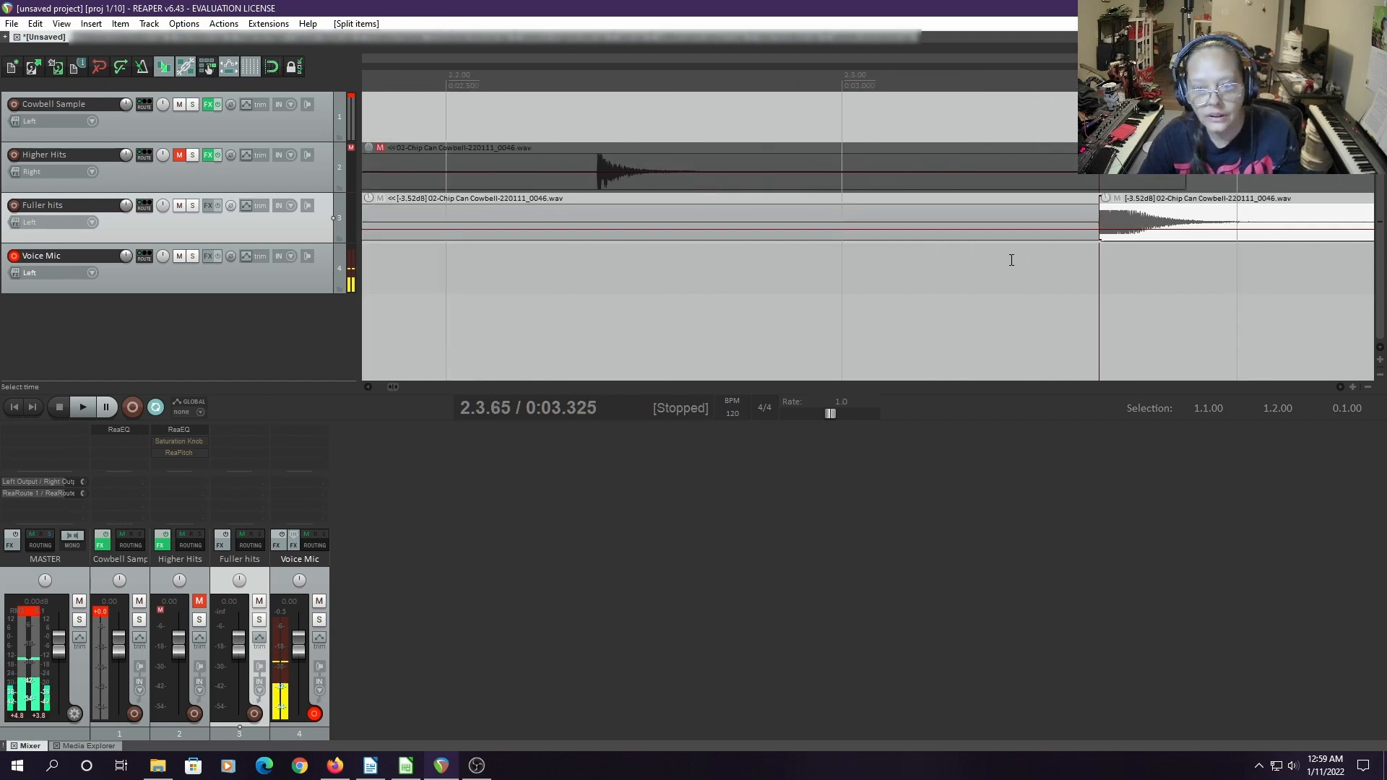
click(1001, 242)
click(1001, 228)
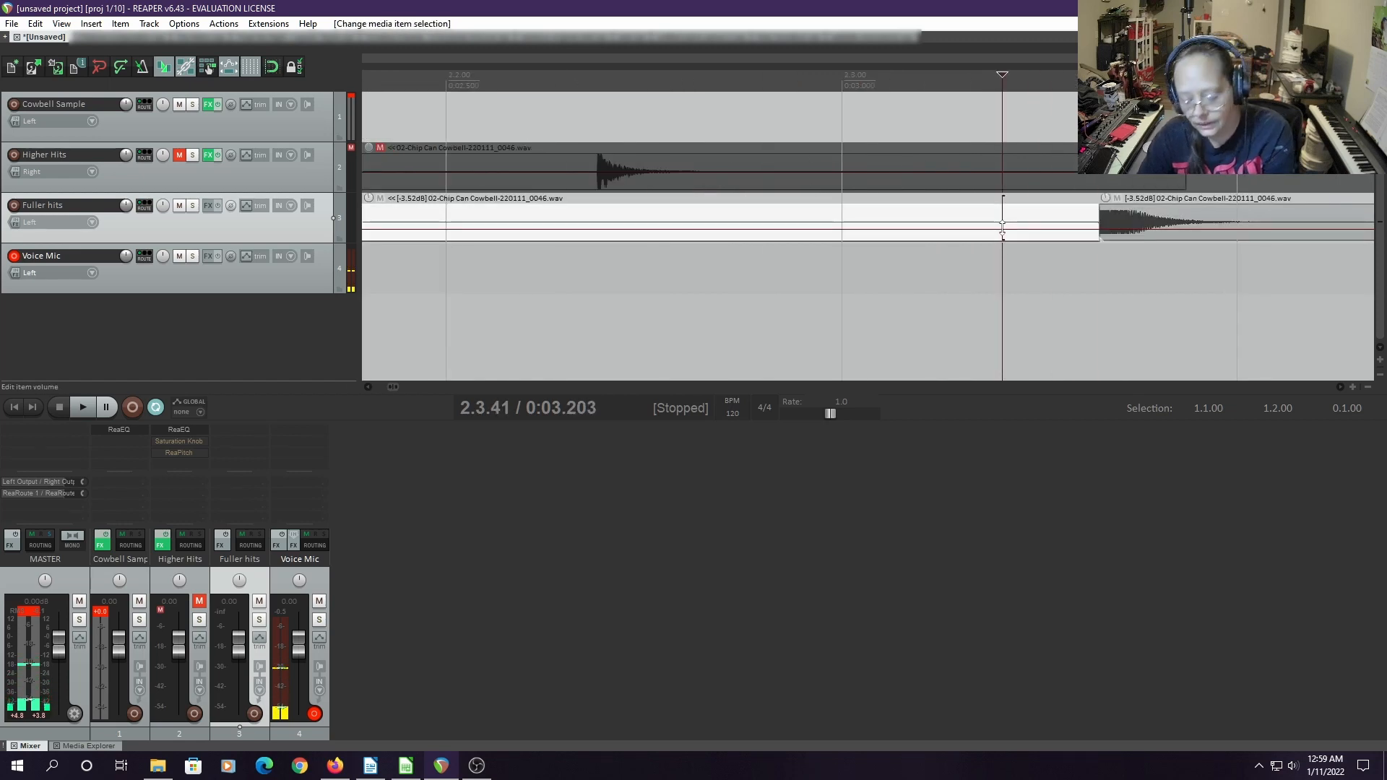
key(Delete)
Move the trimmed Fuller hits item to the start of the project
scroll(1001, 260, down, 6)
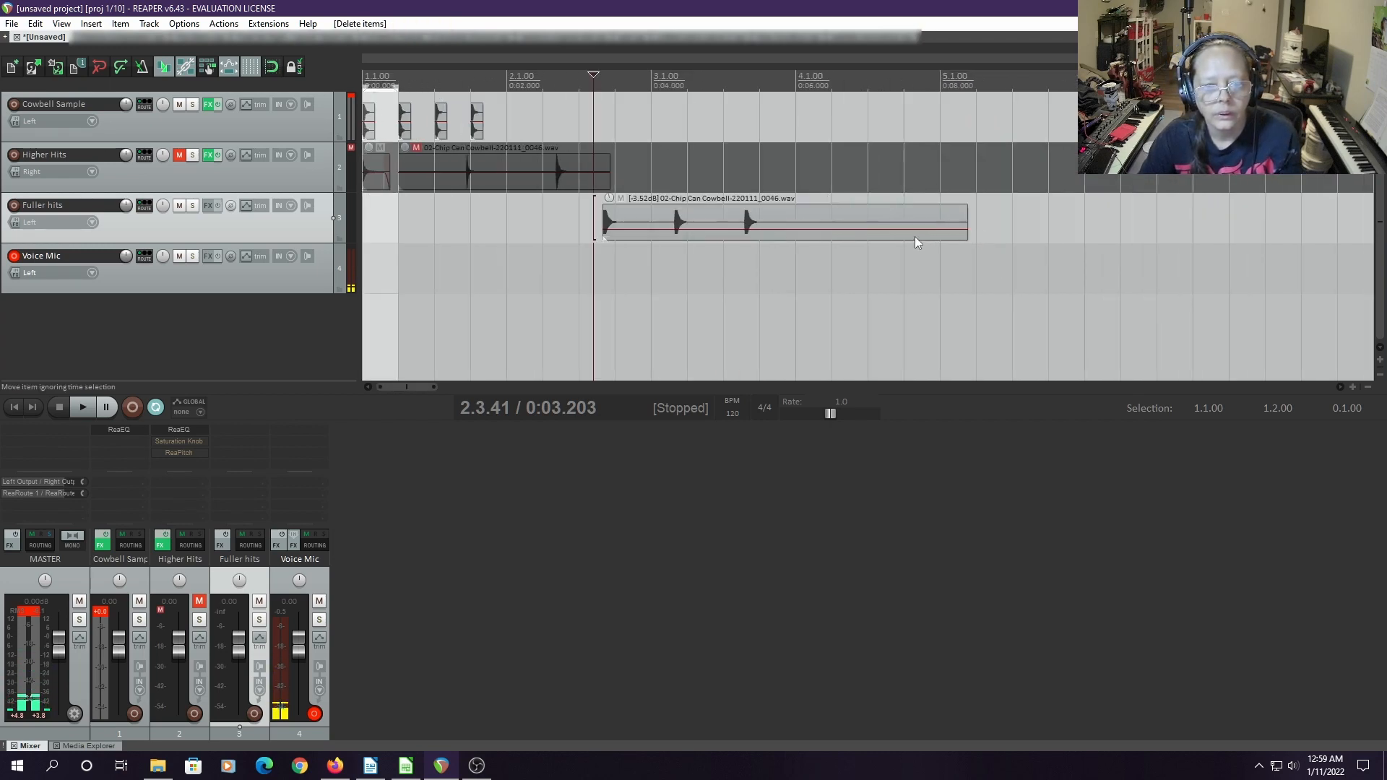
drag(915, 239, 693, 253)
drag(657, 224, 657, 225)
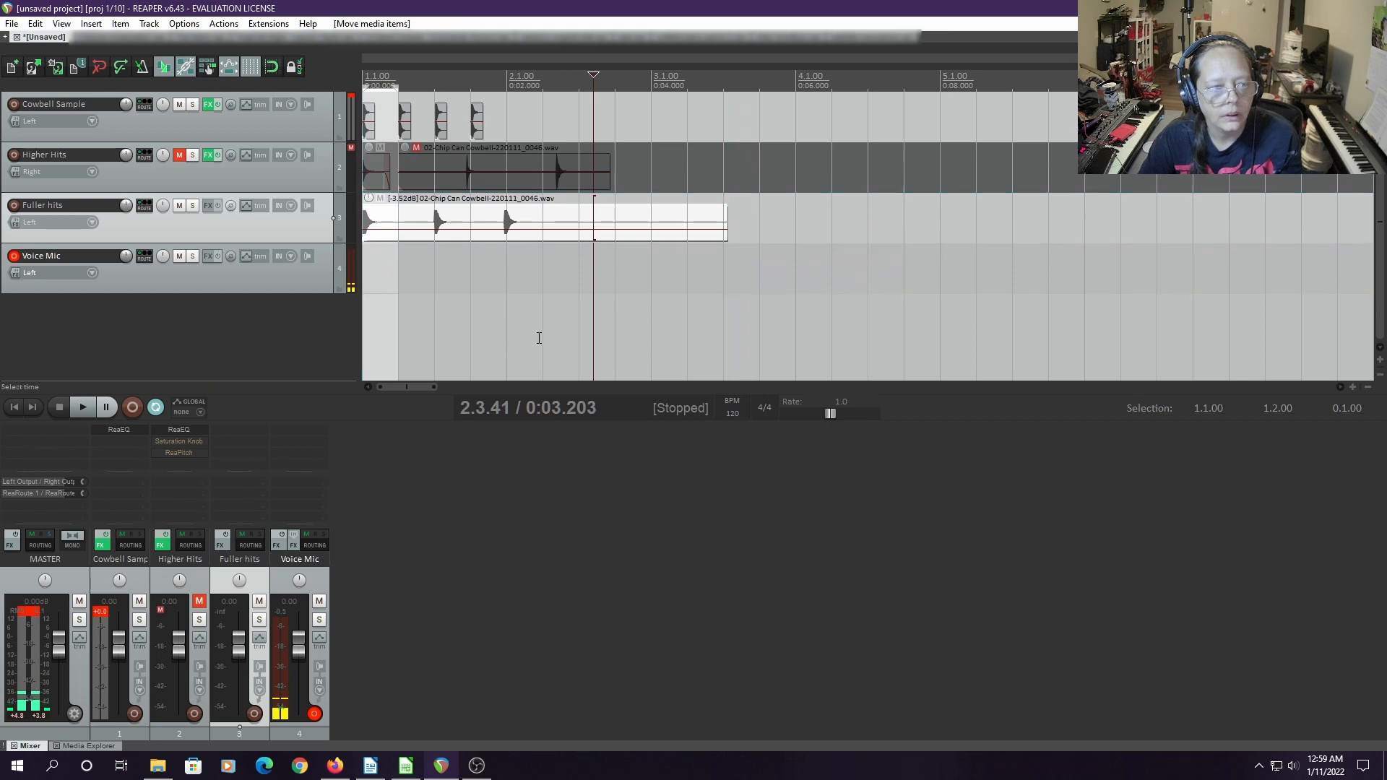
Mute the Cowbell Sample track and audition the first Fuller hits sound from the project start
click(179, 105)
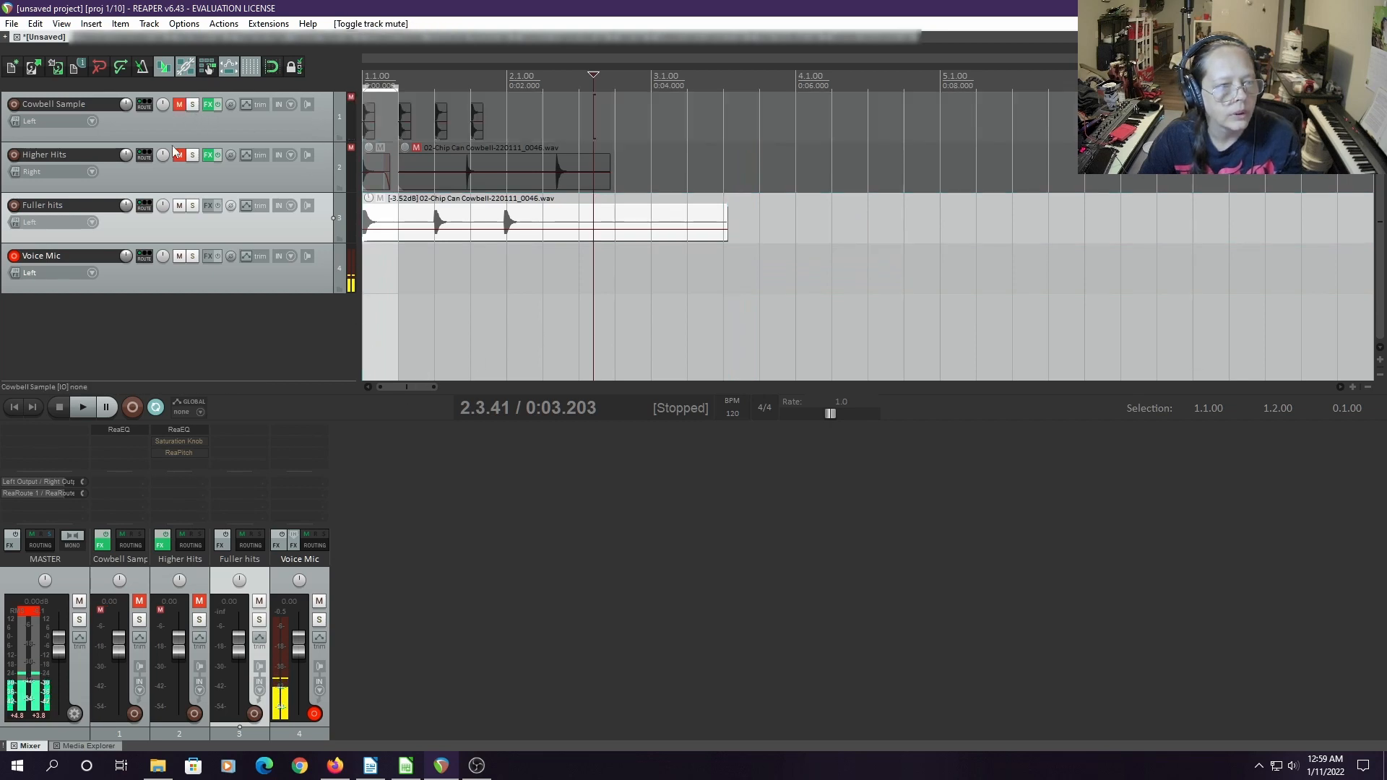
click(10, 409)
key(space)
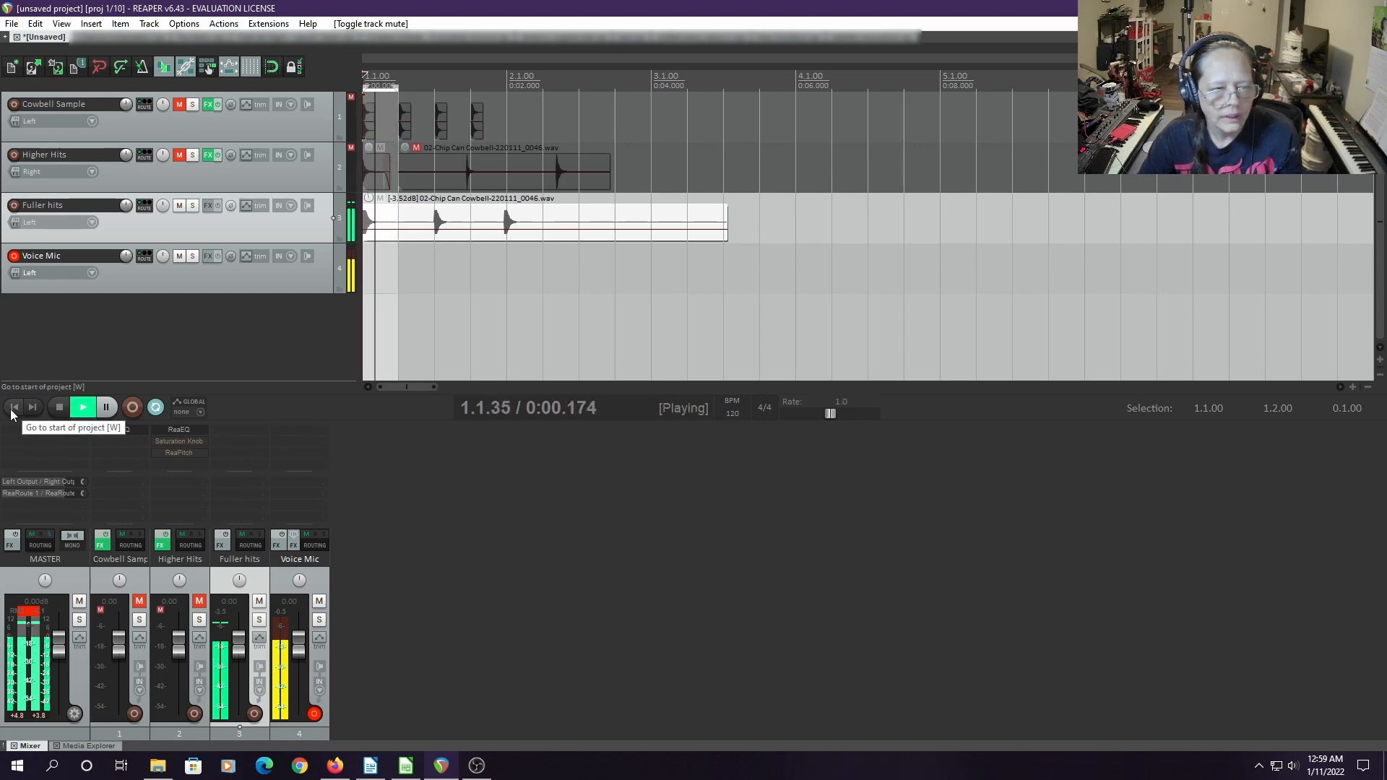
key(space)
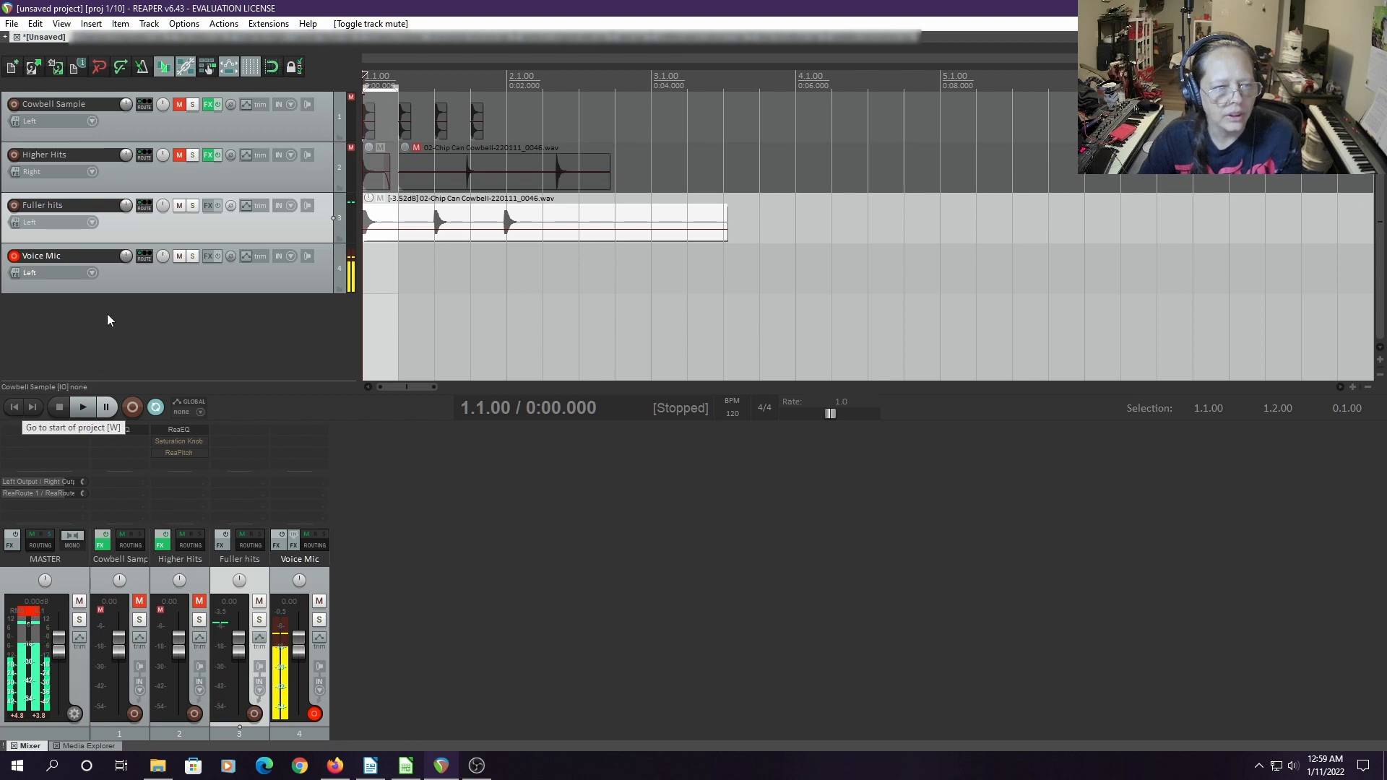
Unmute Cowbell Sample and mute Fuller hits, and audition the real cowbell for comparison
click(179, 105)
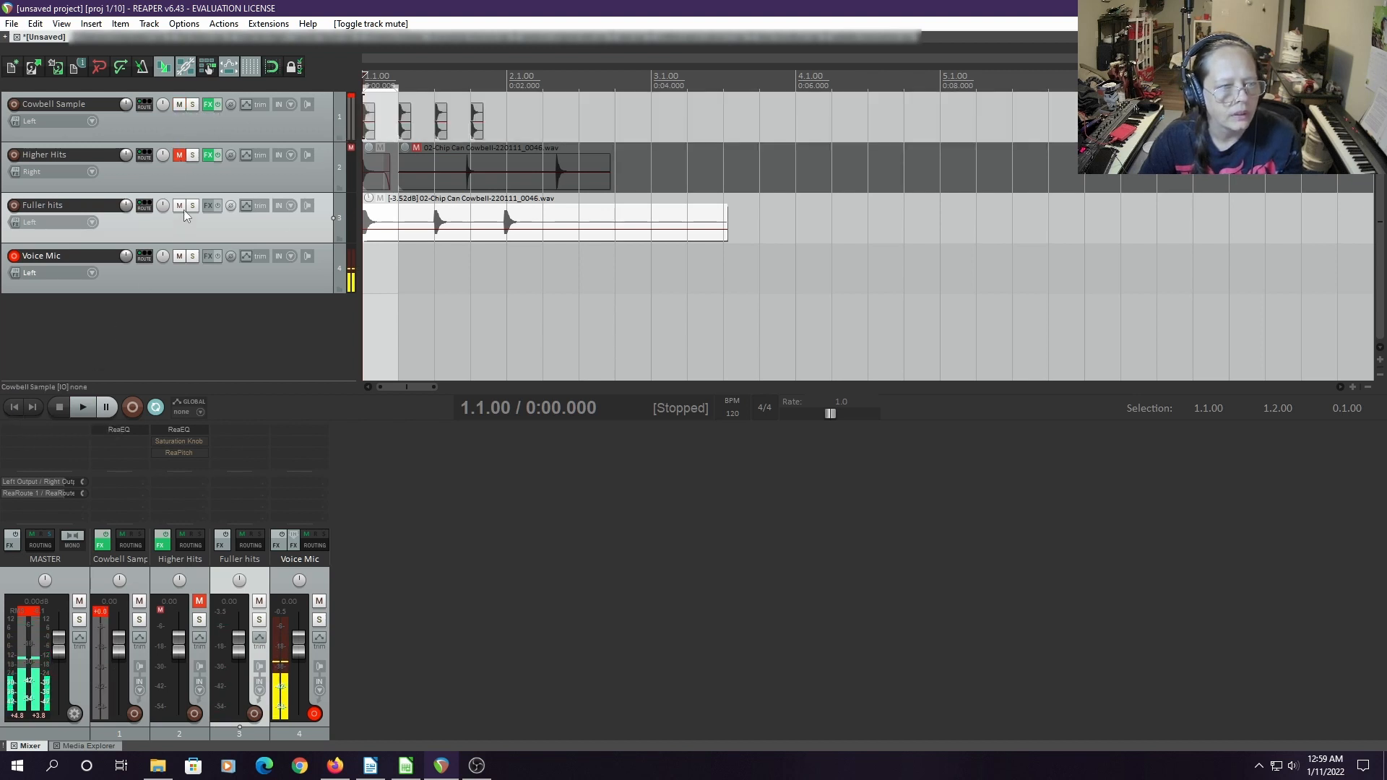
click(180, 208)
key(space)
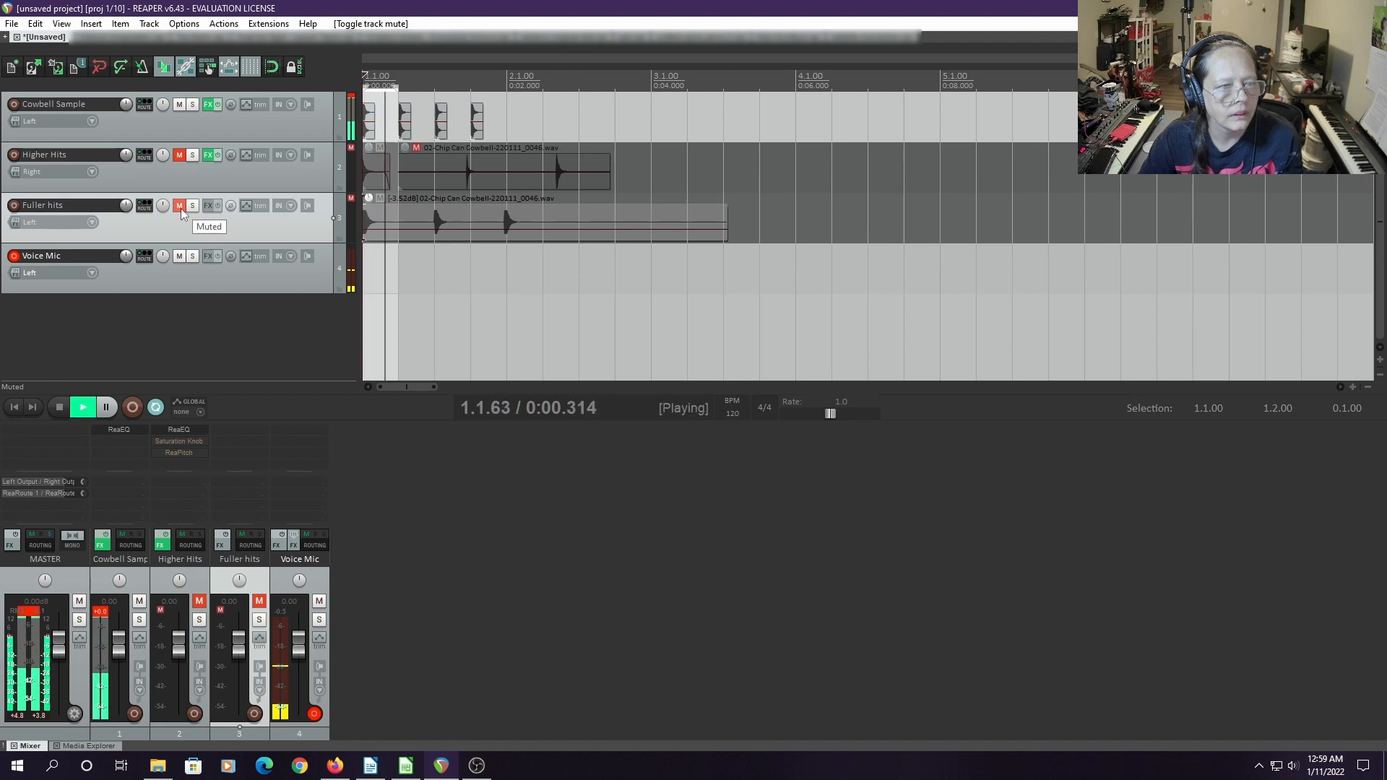
key(space)
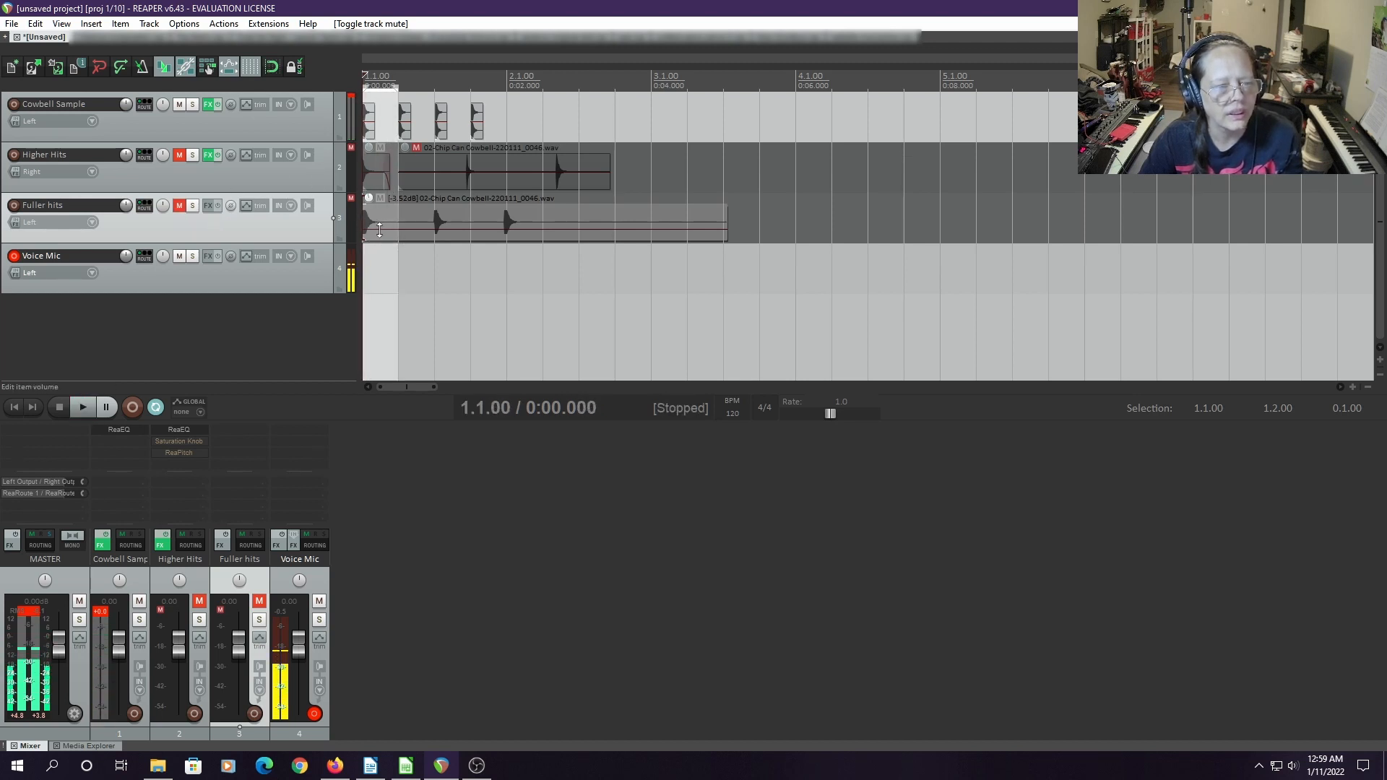
Lower the Fuller hits item's volume to -8.13 dB and replay the real cowbell sample as a reference
drag(379, 231, 379, 235)
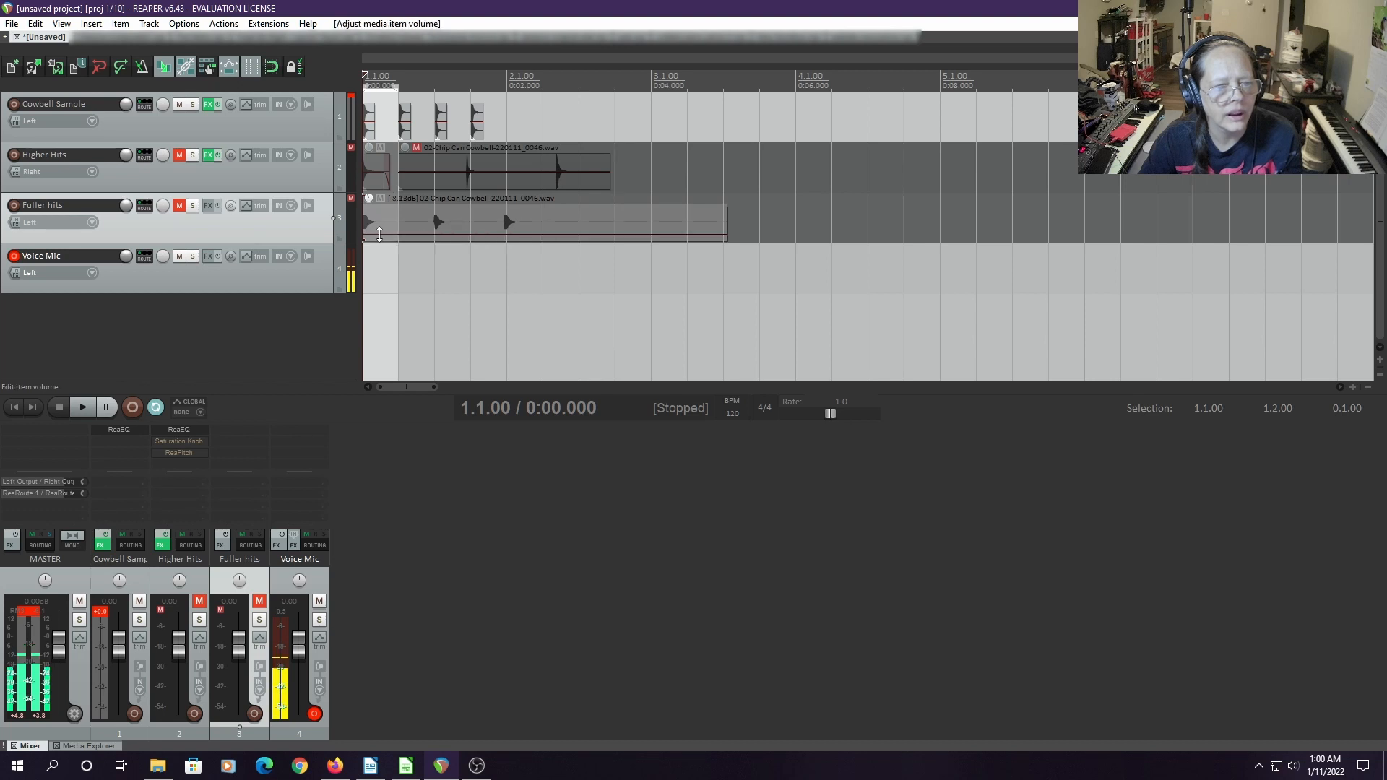
key(space)
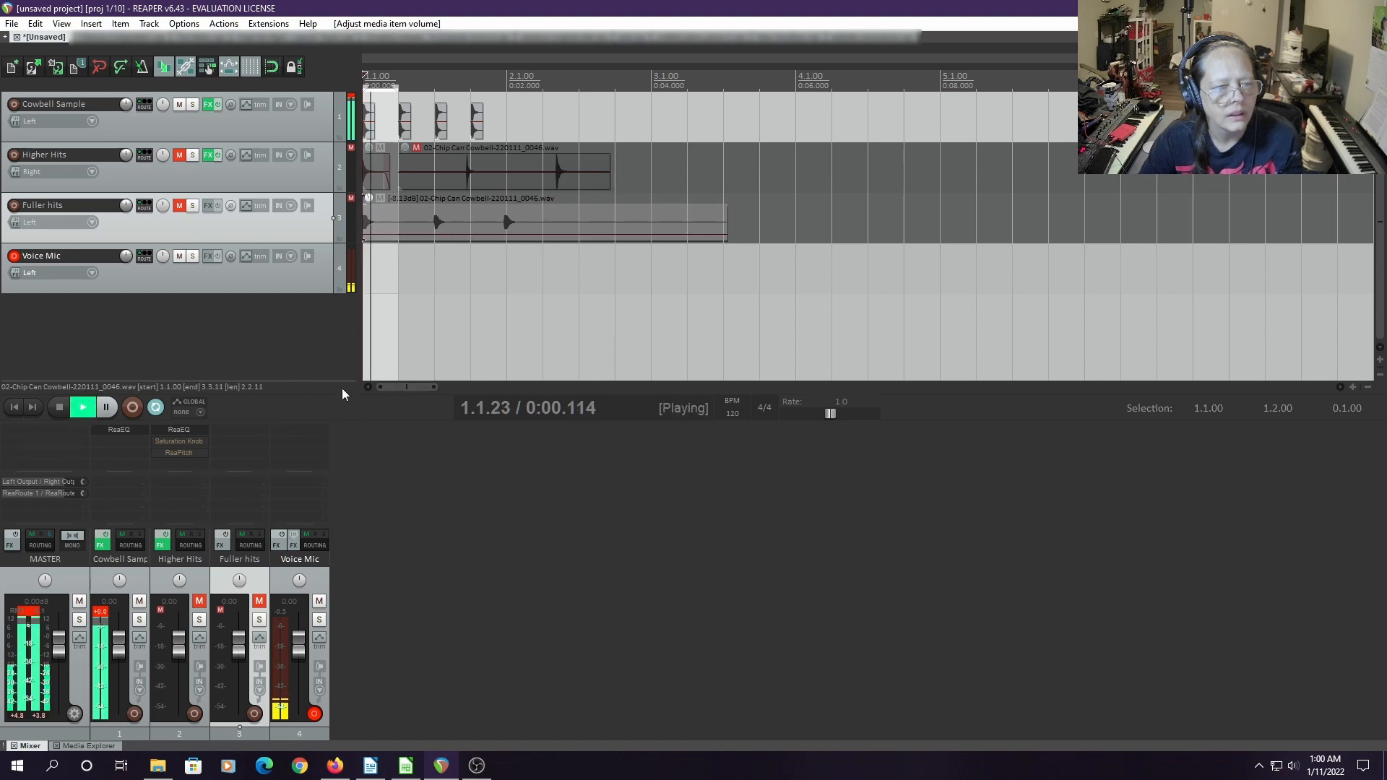
key(space)
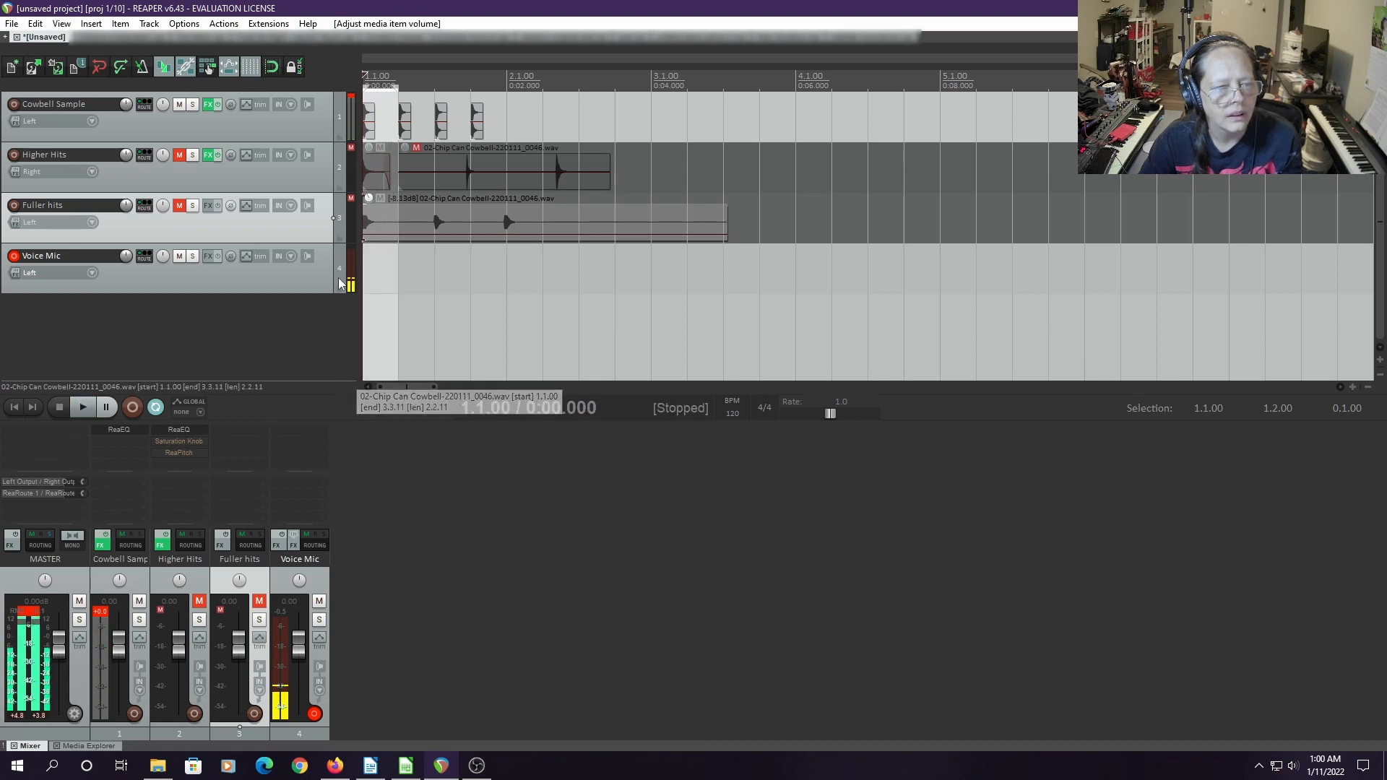
Unmute Fuller hits, mute Cowbell Sample, and audition the first fuller hit on its own
click(179, 207)
click(180, 106)
key(space)
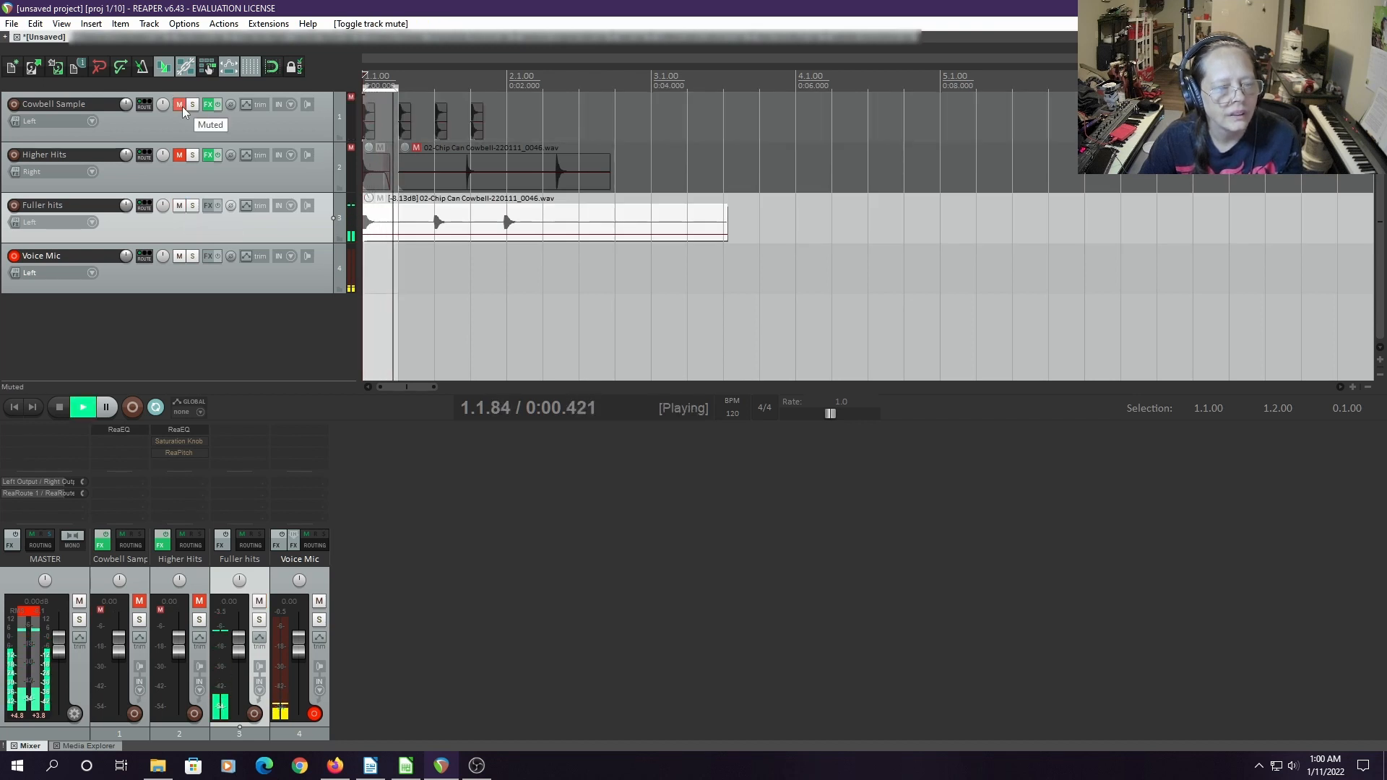
key(space)
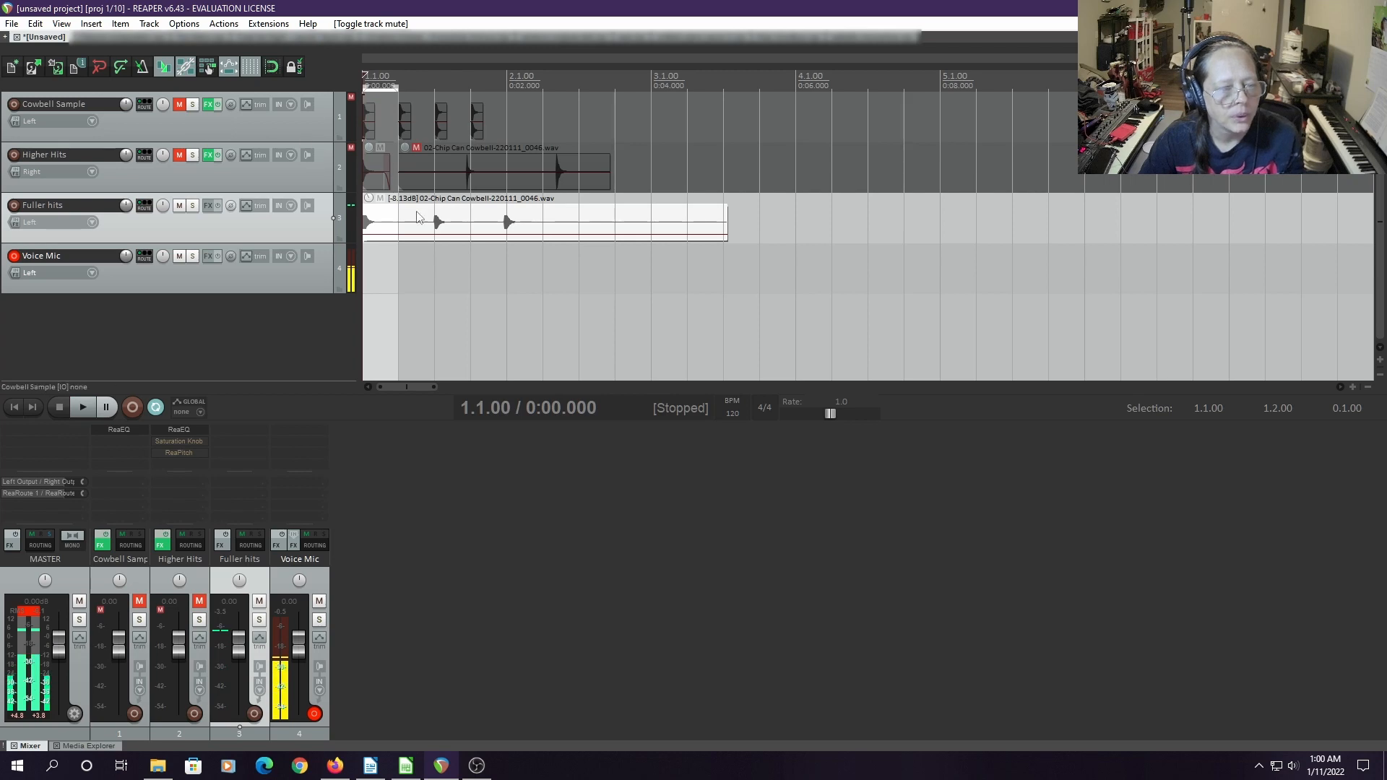
Add a very short fade-in at the start of the Fuller hits item and play it back in a loop
scroll(395, 237, up, 5)
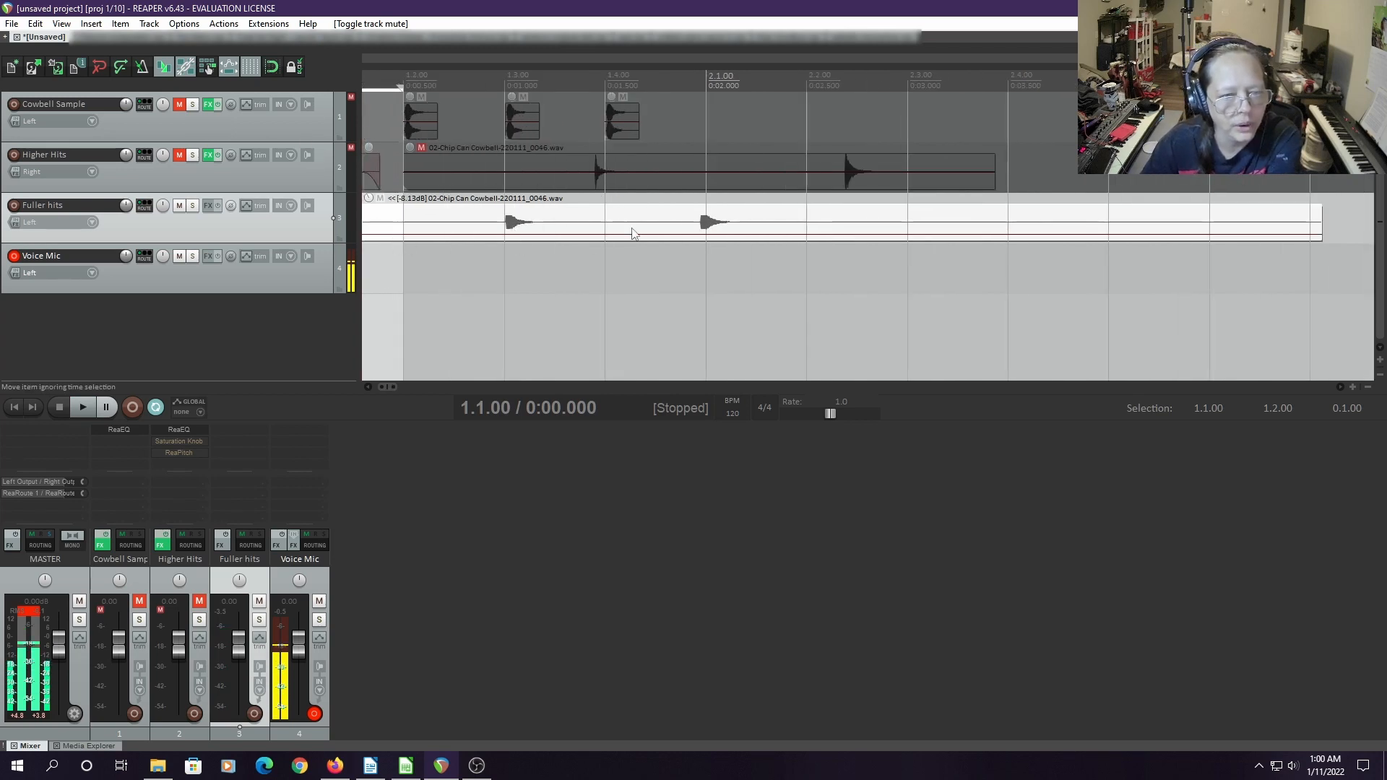
drag(392, 387, 368, 386)
scroll(393, 303, up, 5)
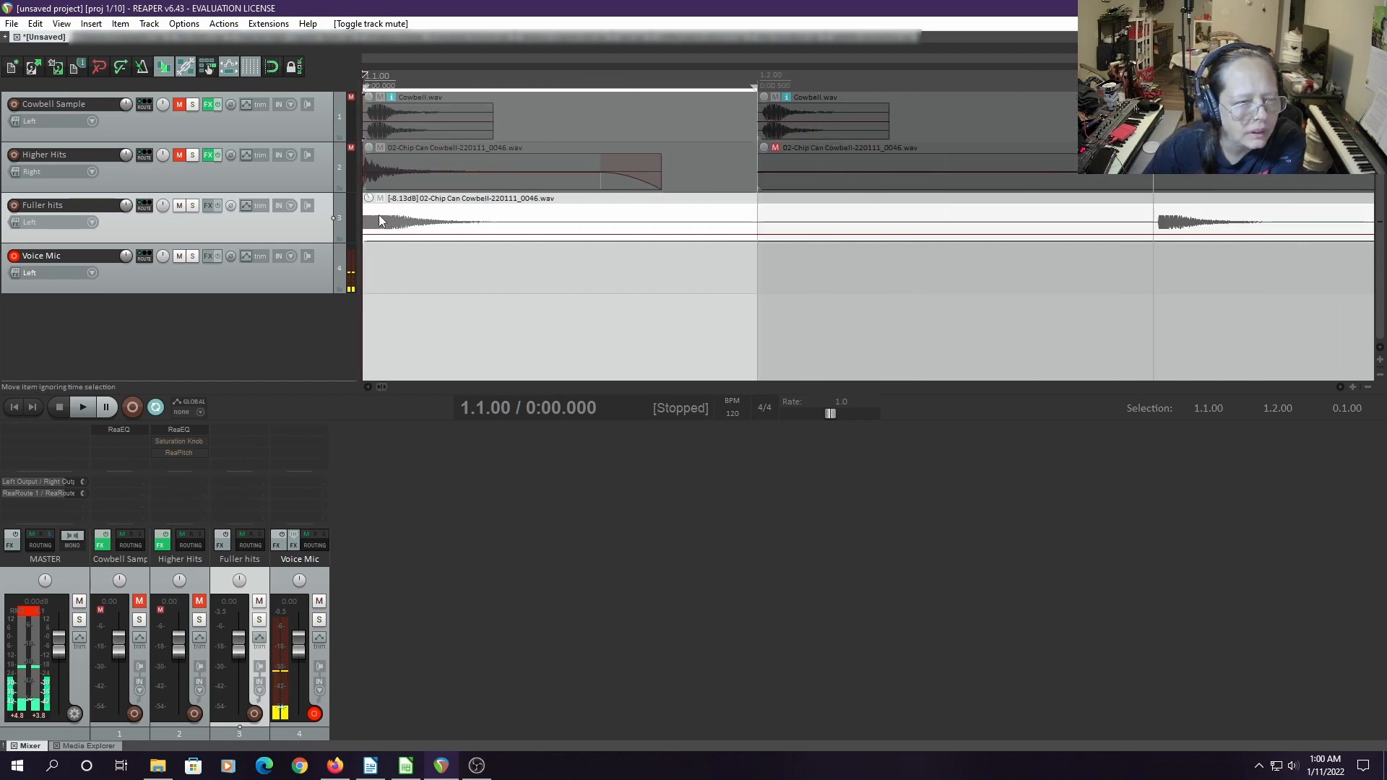
drag(366, 206, 367, 206)
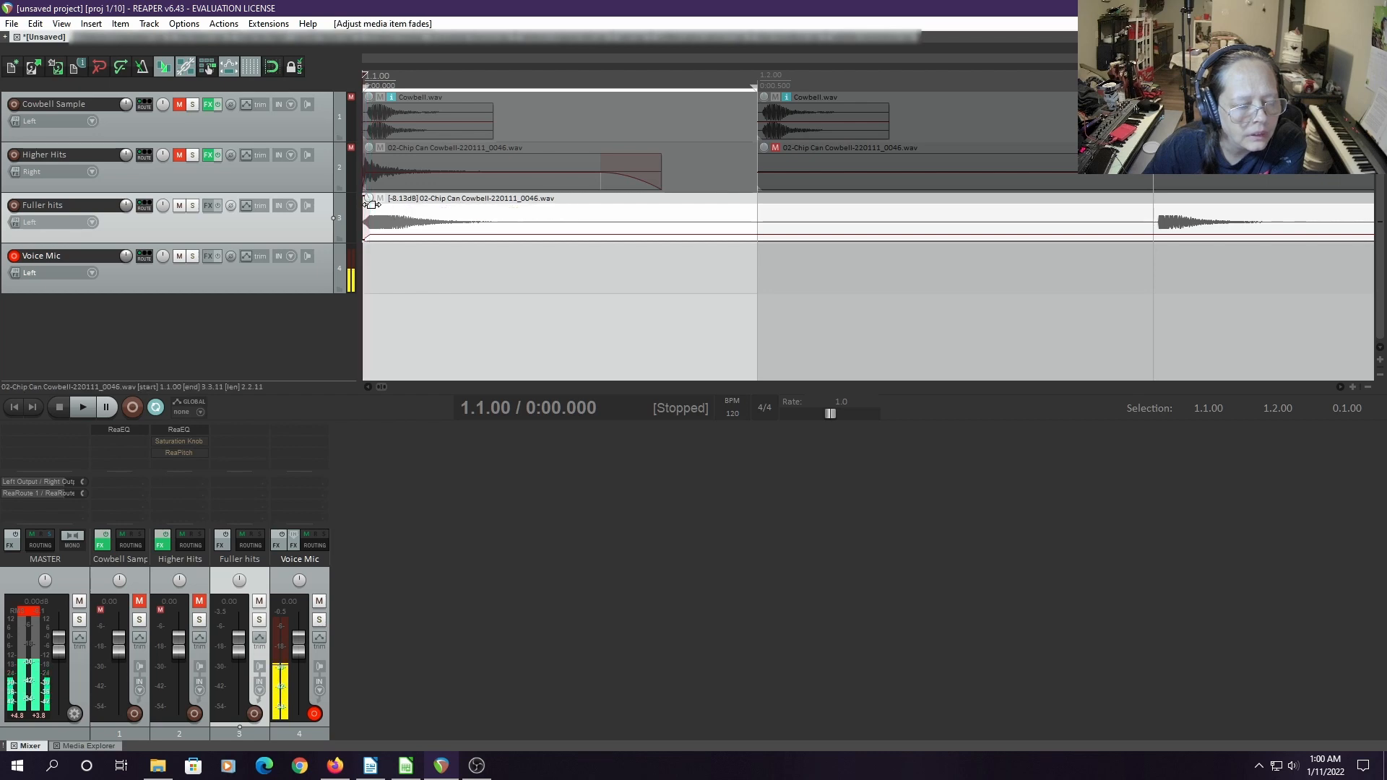
key(space)
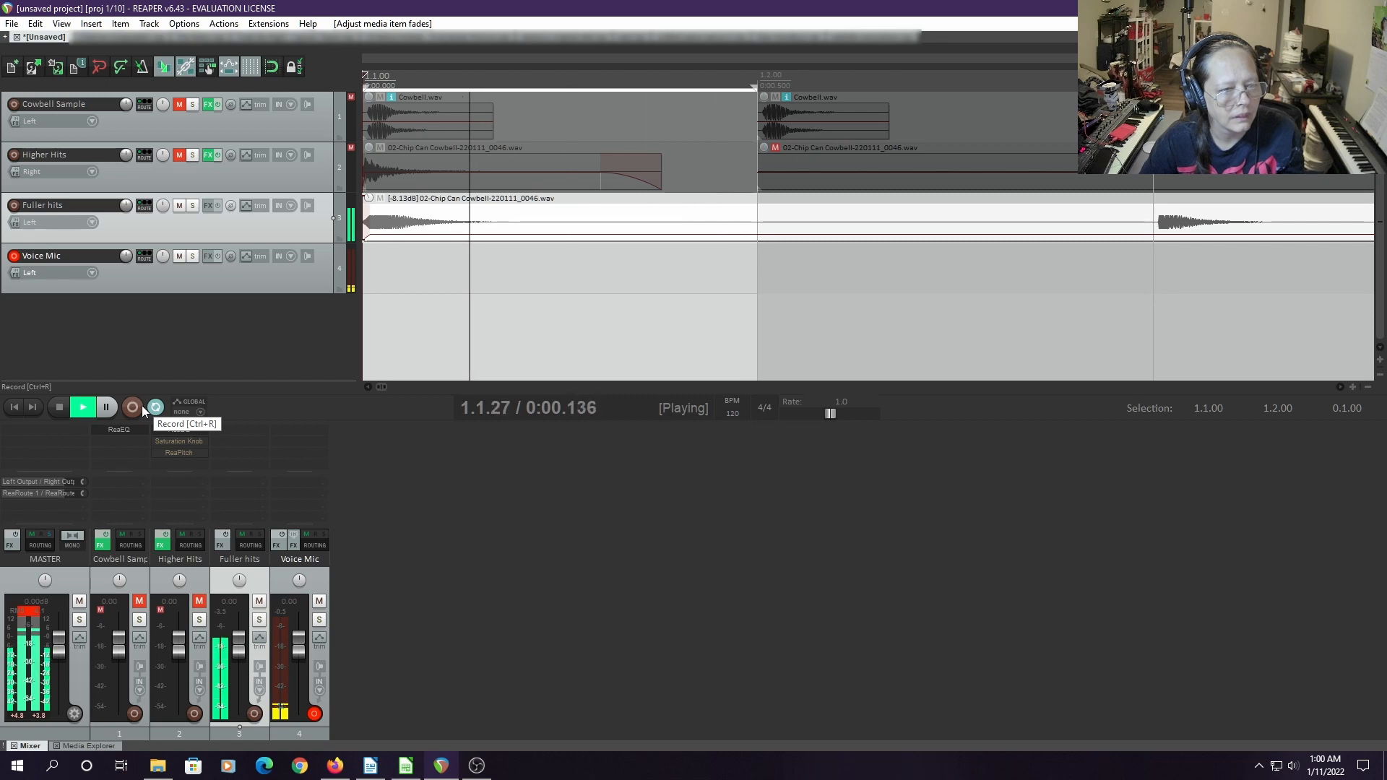
Reset the Fuller hits item's volume and lower it to -9.05 dB while listening, finishing with playback stopped
double_click(453, 233)
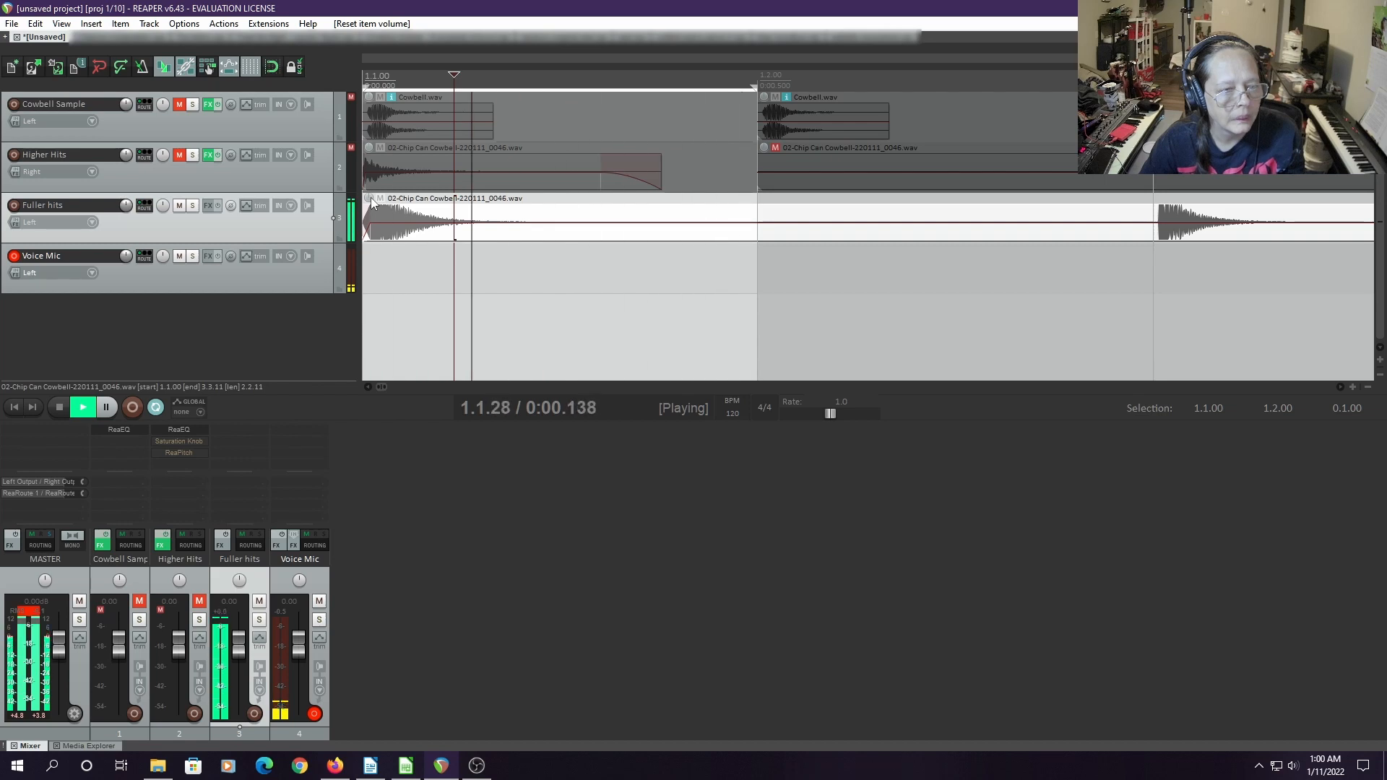
drag(425, 223, 424, 233)
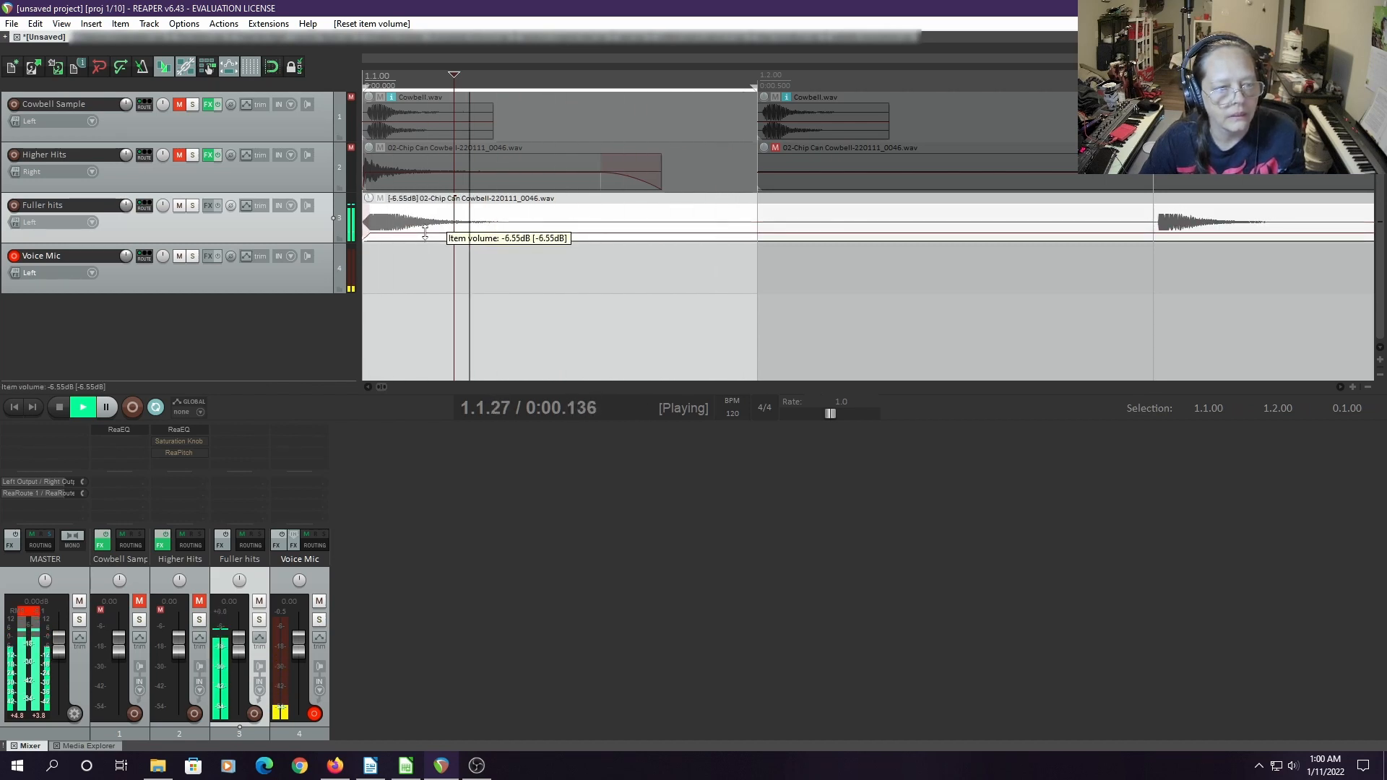
drag(424, 233, 425, 235)
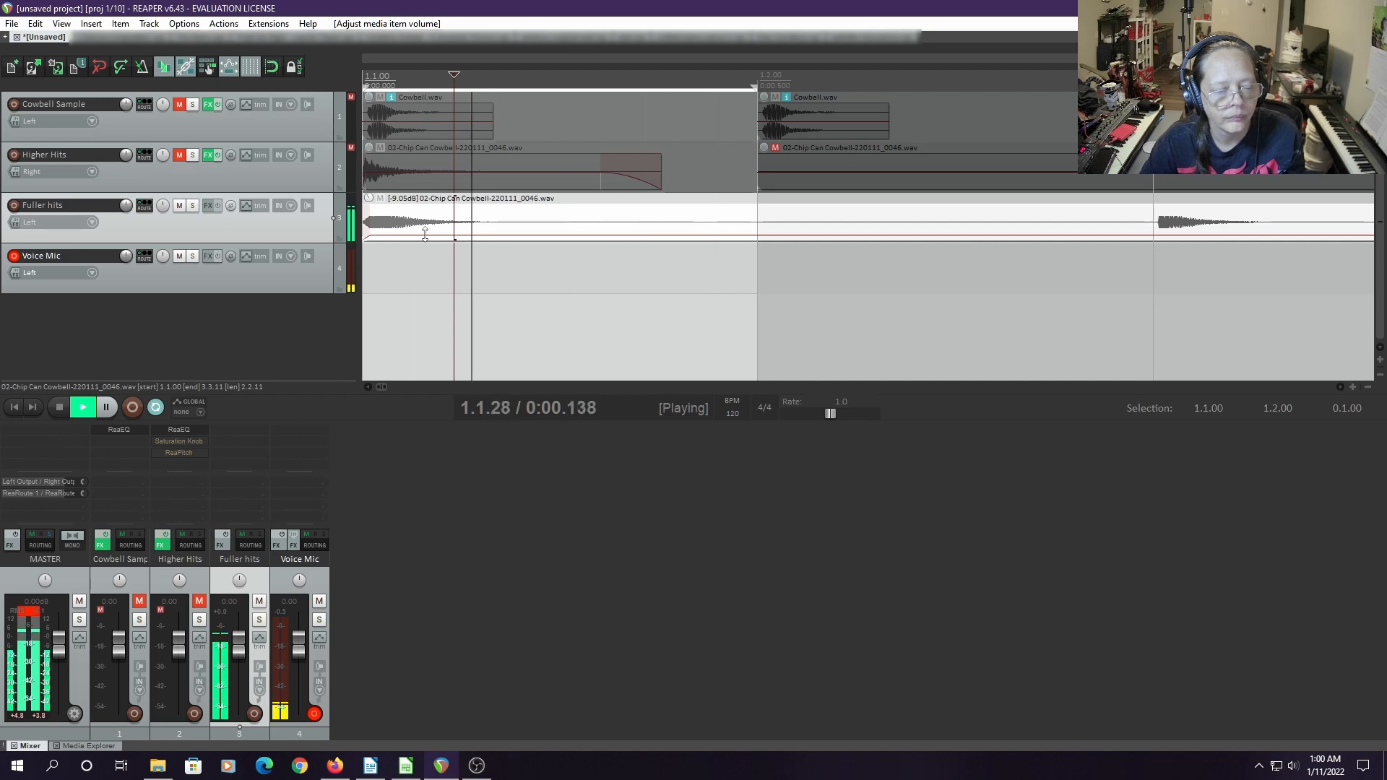
key(space)
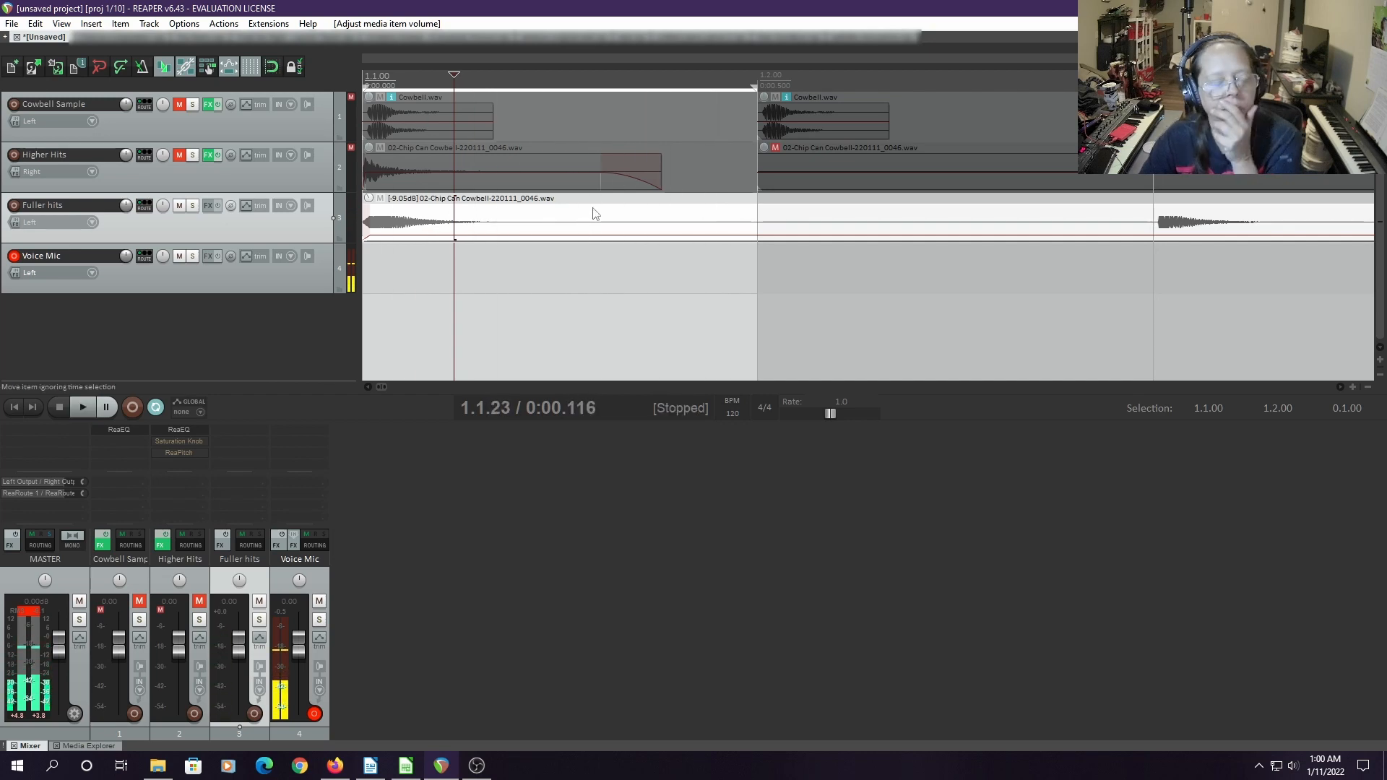